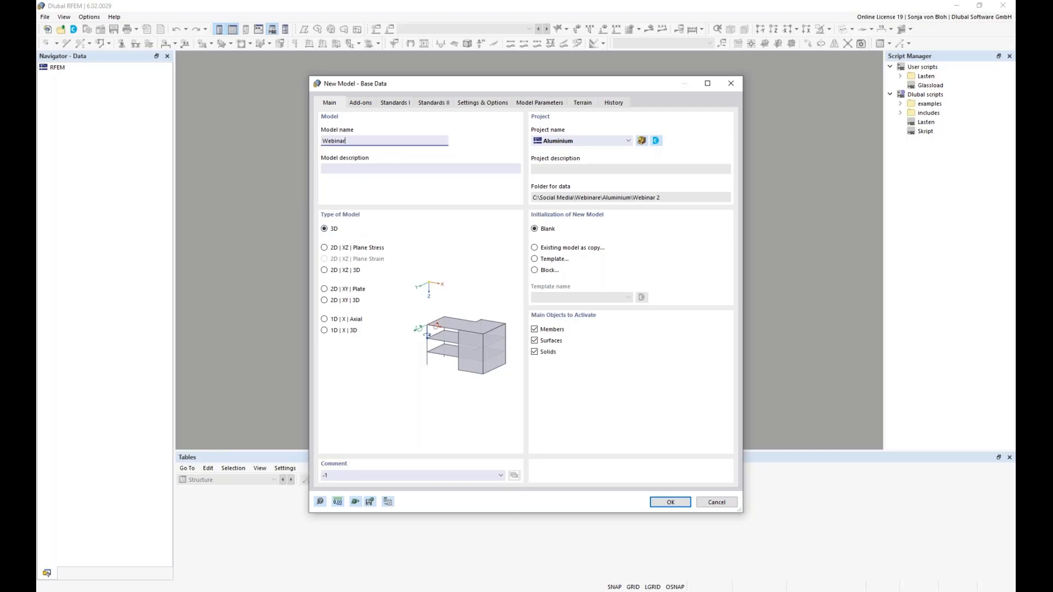
Activate the Aluminum Design add-on for the new model
left_click(358, 103)
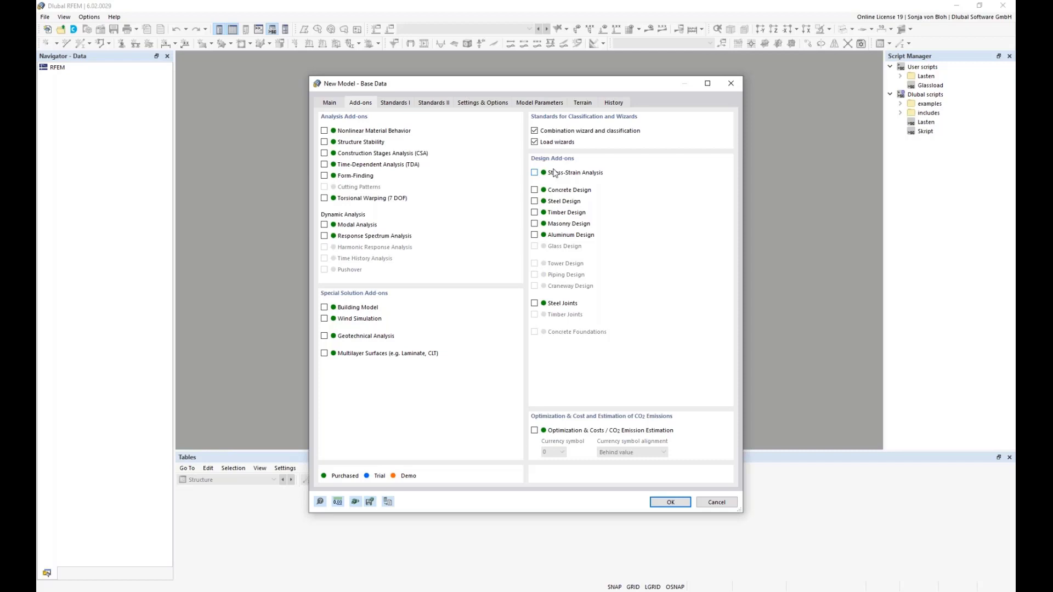
left_click(535, 236)
Assign the German DIN national annexes 2012-08 to EN 1990, 2019-04 to EN 1991 and 2021-03 to EN 1999, and create the model
left_click(397, 103)
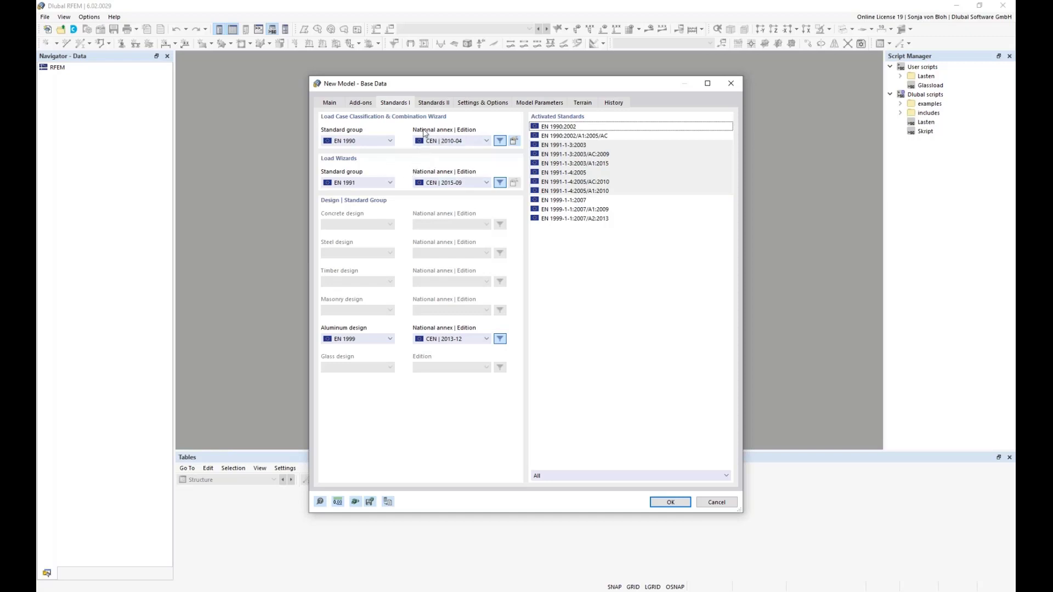
left_click(489, 141)
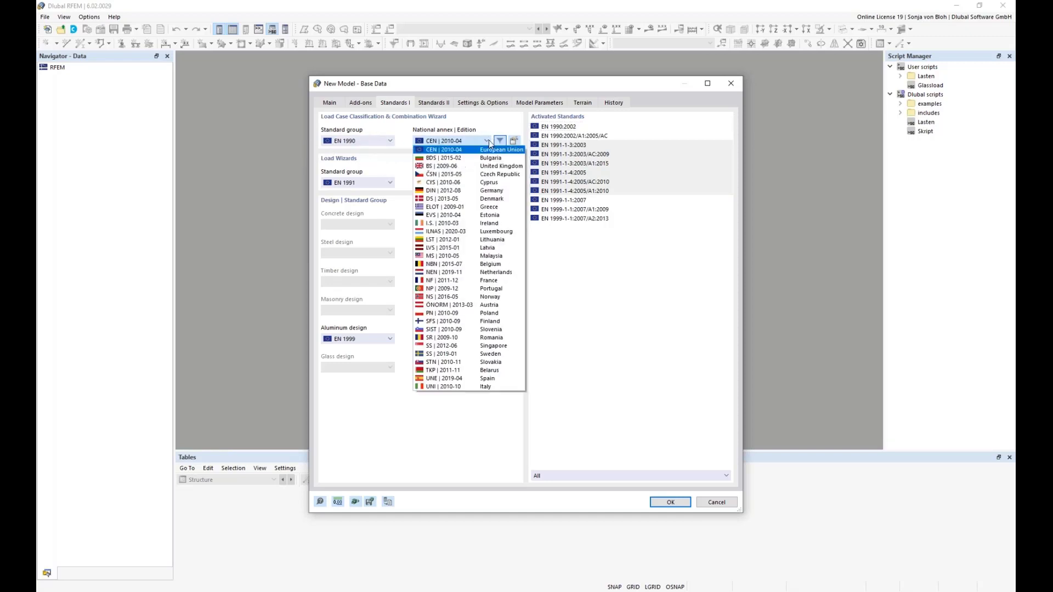
left_click(460, 192)
left_click(486, 183)
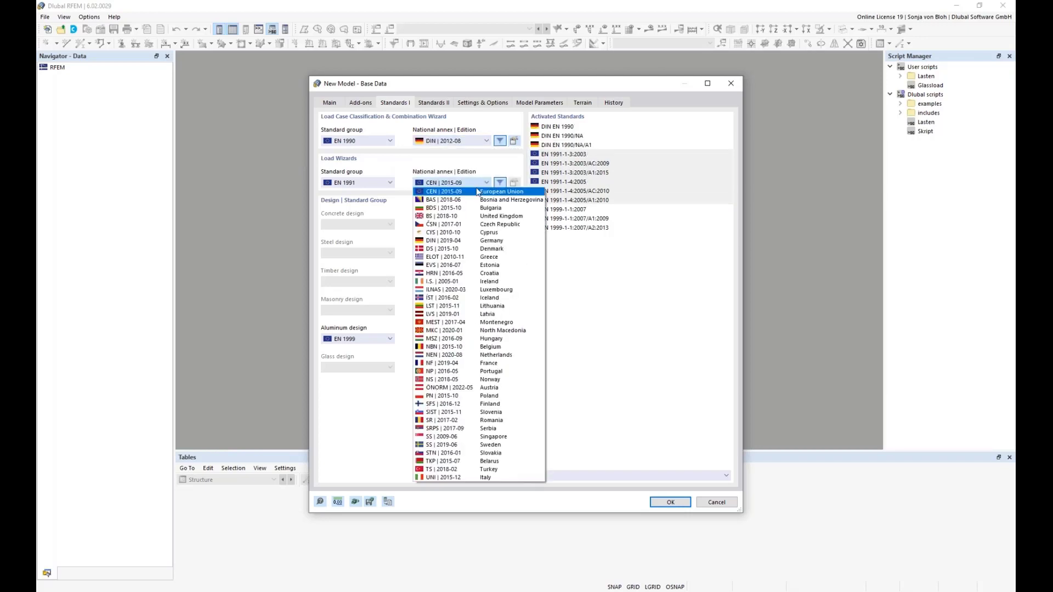
left_click(454, 240)
left_click(486, 339)
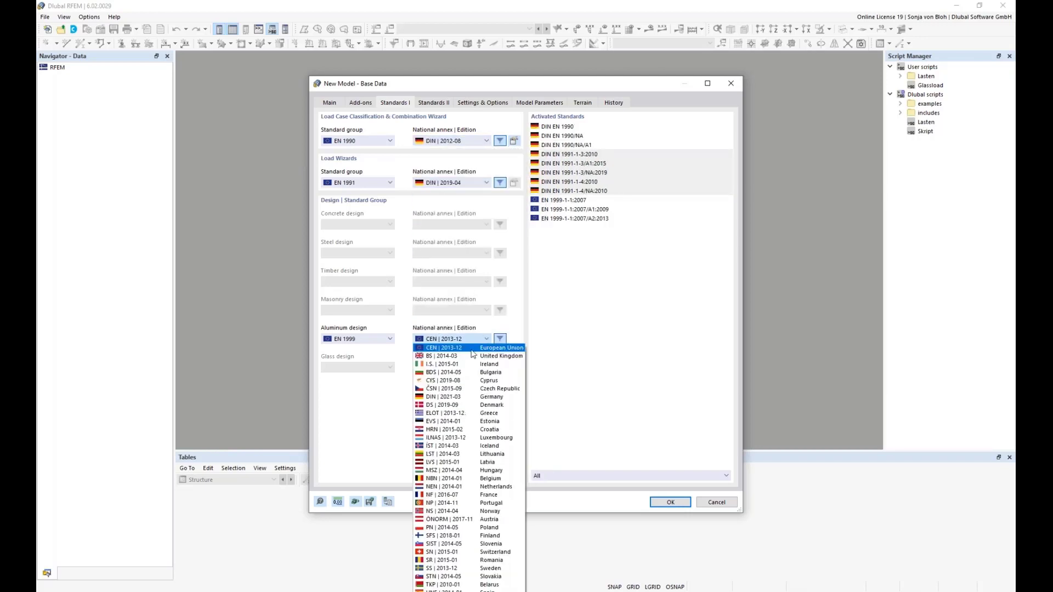
left_click(458, 397)
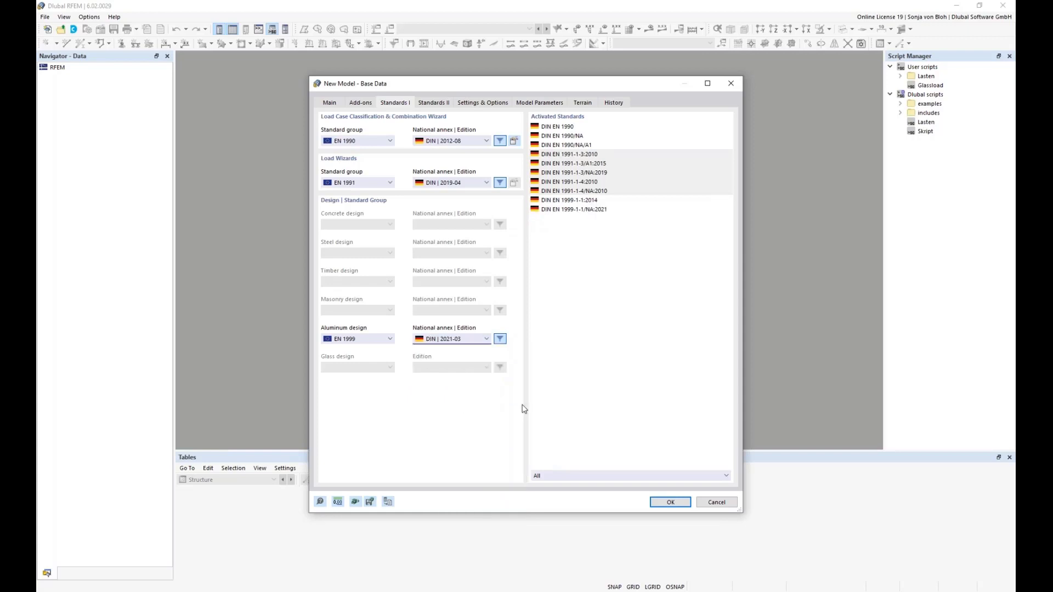
left_click(391, 340)
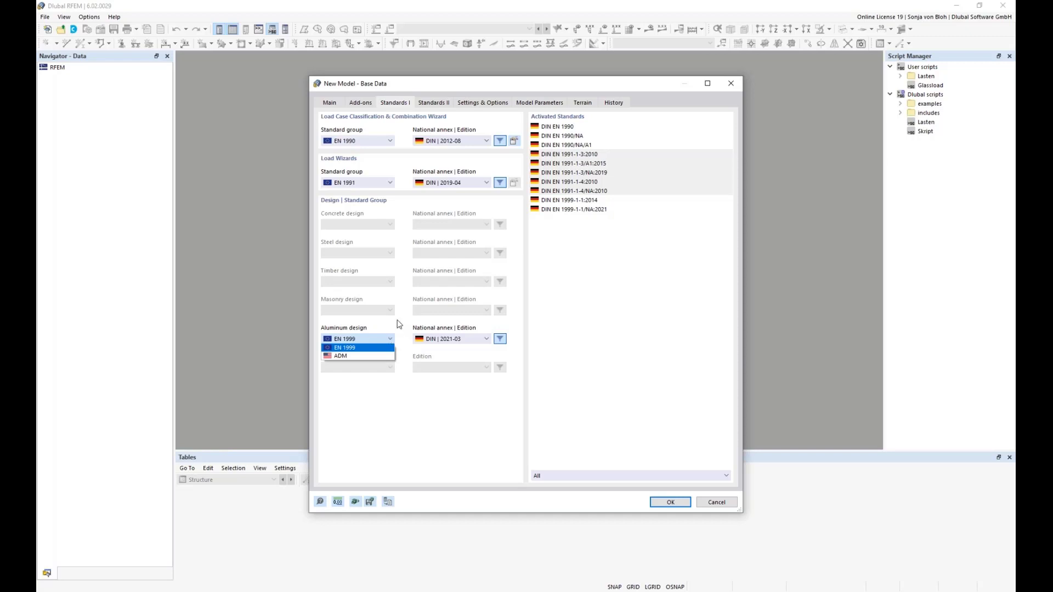
left_click(399, 324)
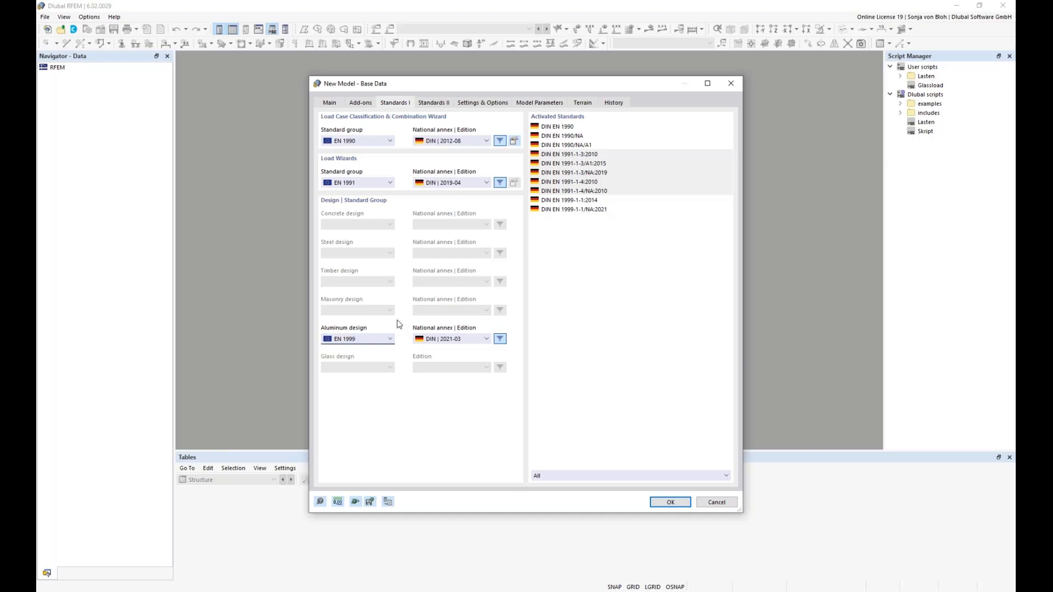
left_click(670, 502)
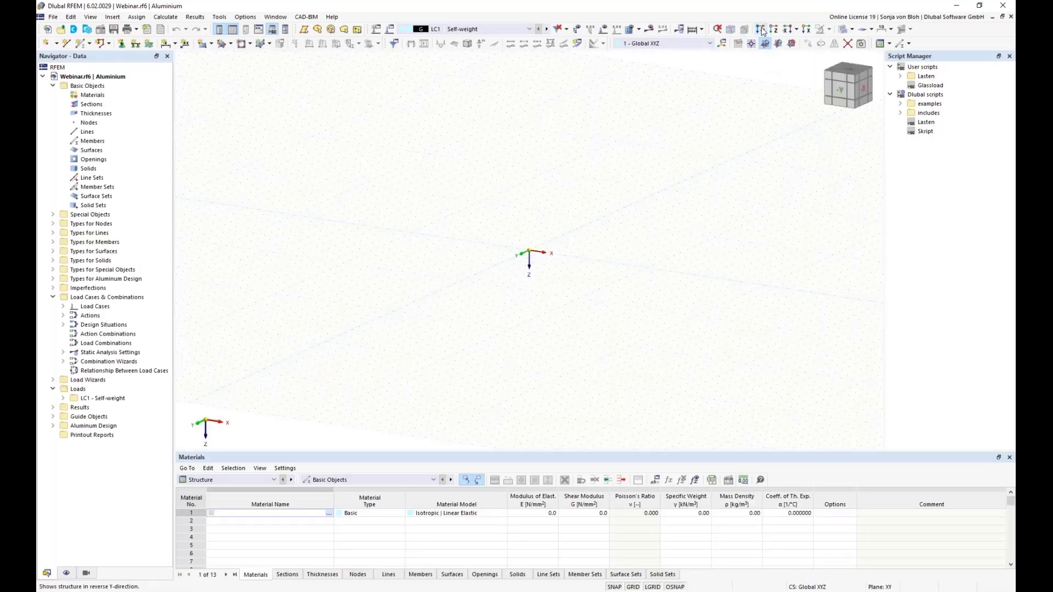
Switch the work plane to XZ and start a new line grid among the guide objects
left_click(779, 44)
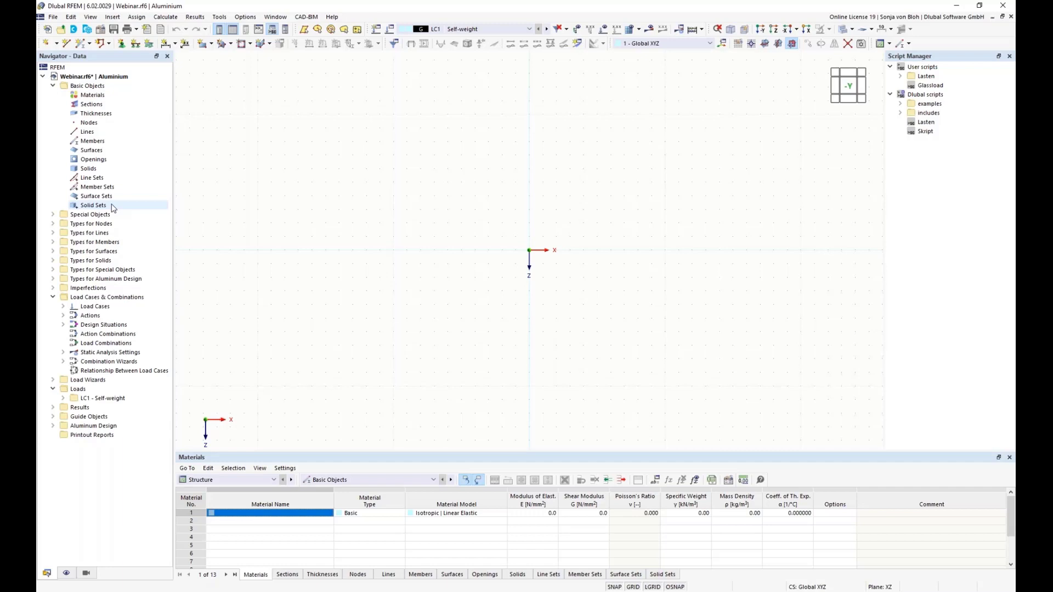
left_click(53, 418)
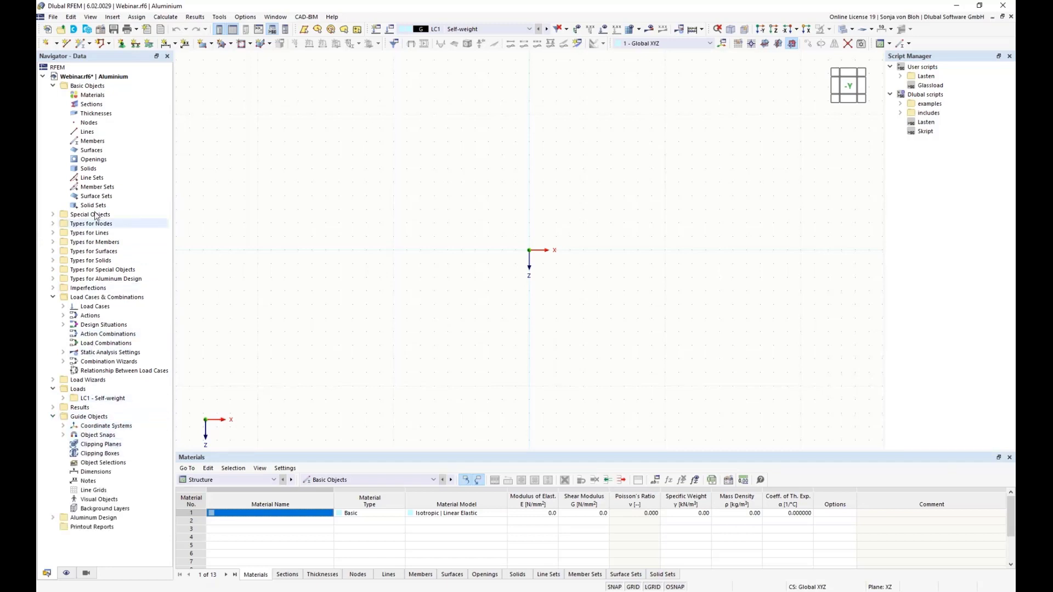
right_click(87, 490)
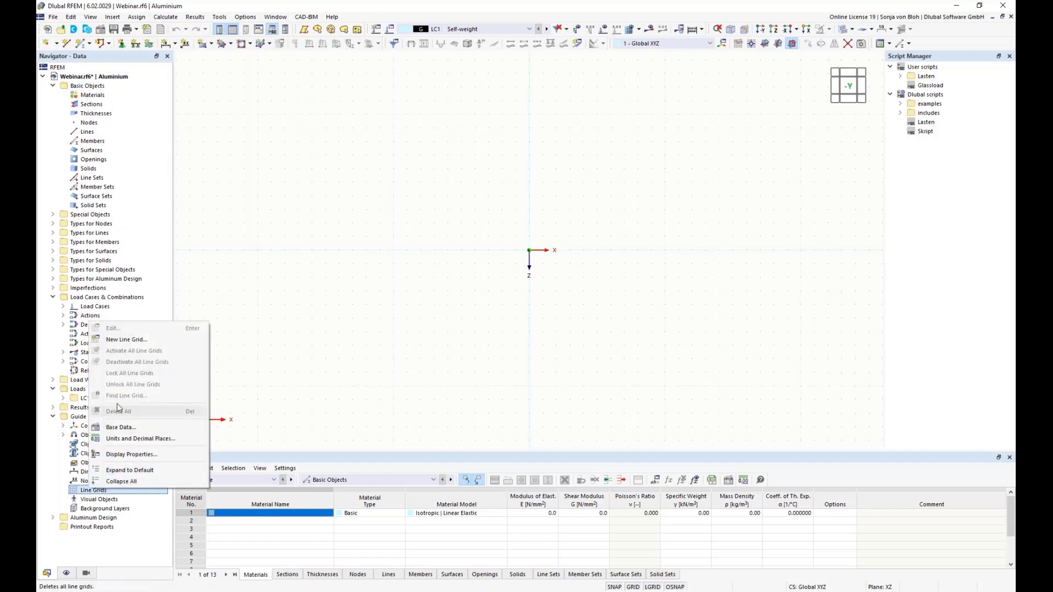
left_click(129, 340)
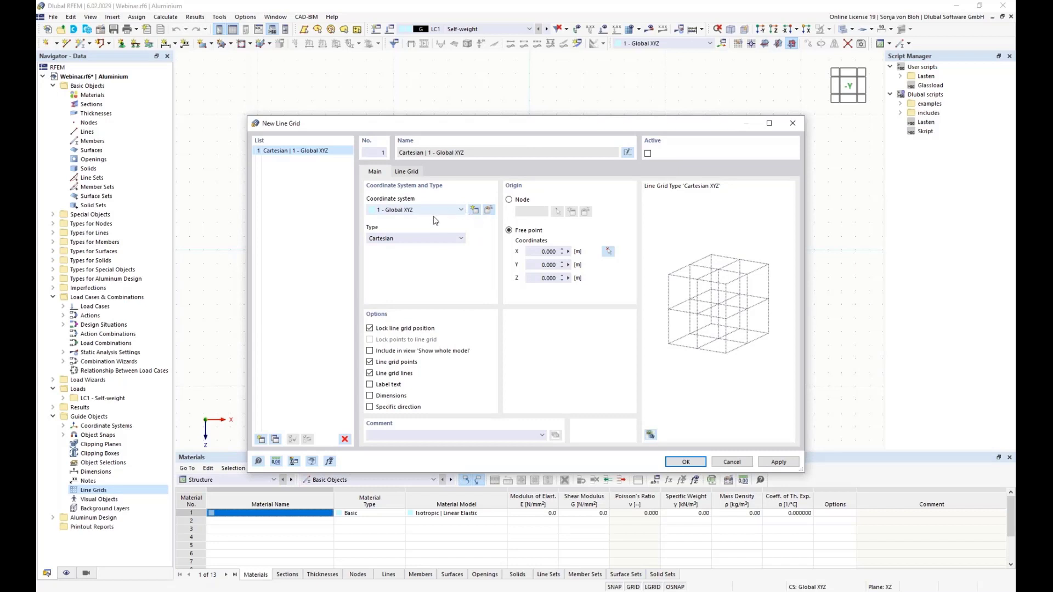
Define the line grid as Cartesian in the Global XYZ coordinate system, with a free-point origin at 0, 0, 0
left_click(462, 211)
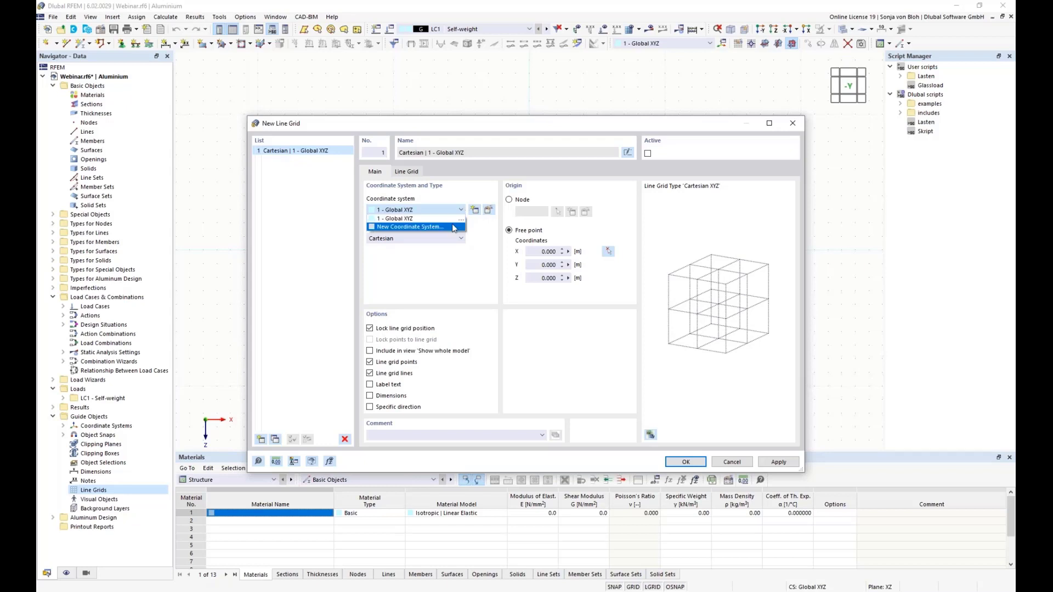
left_click(449, 226)
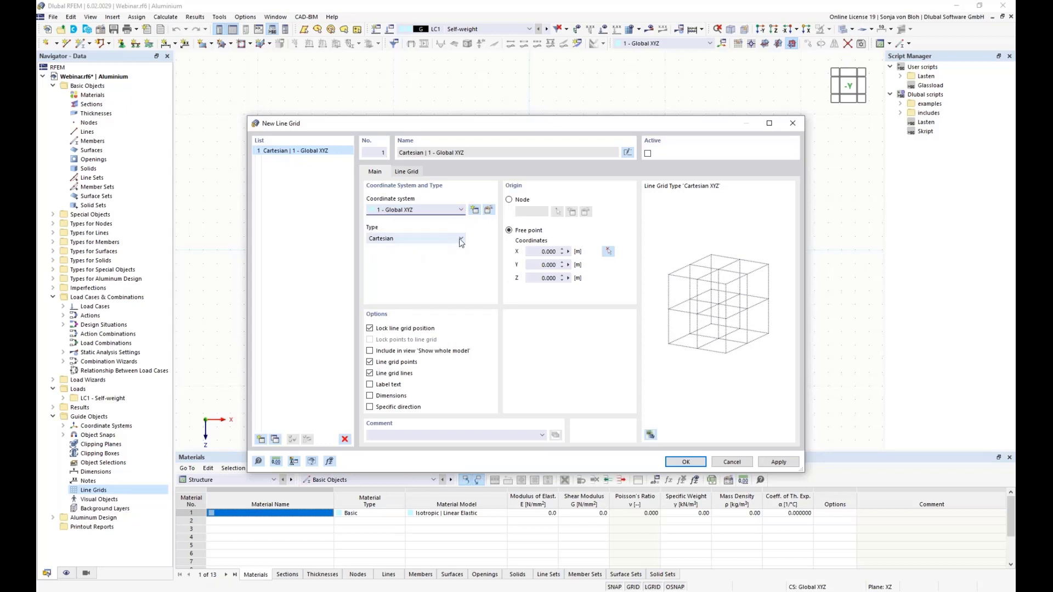
left_click(461, 240)
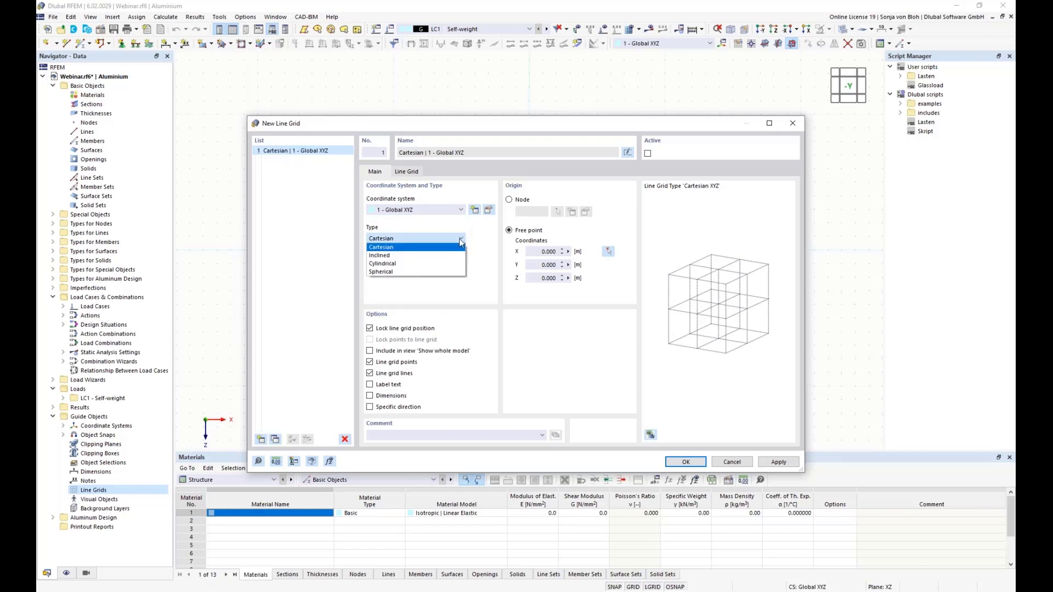
left_click(412, 248)
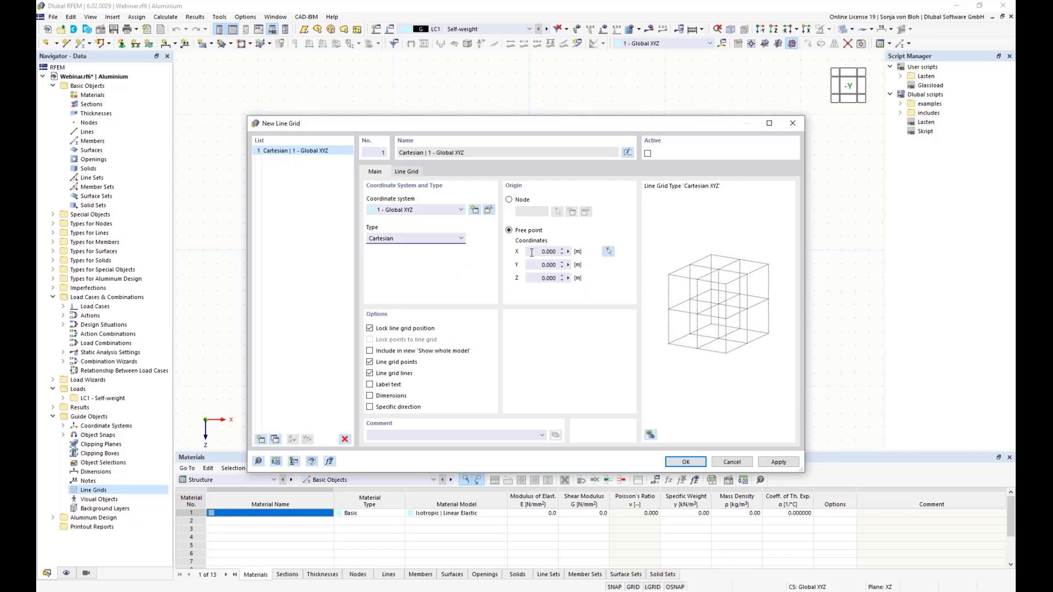
left_click(549, 251)
left_click(560, 264)
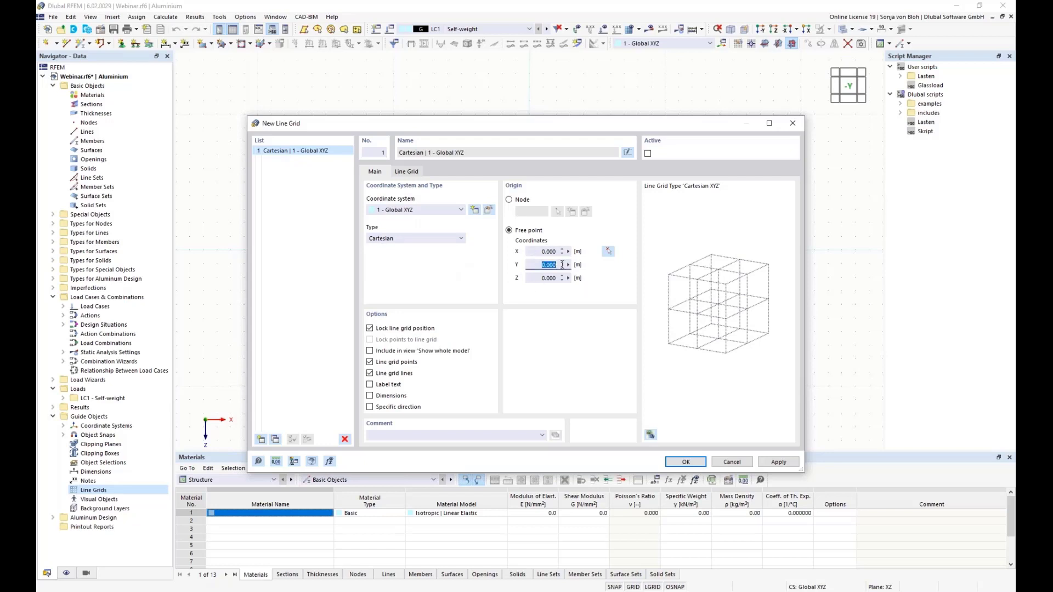
left_click(533, 279)
left_click(370, 351)
Define three spans of 2.4 m in the positive X-direction of the line grid, using the Spans input type
left_click(413, 172)
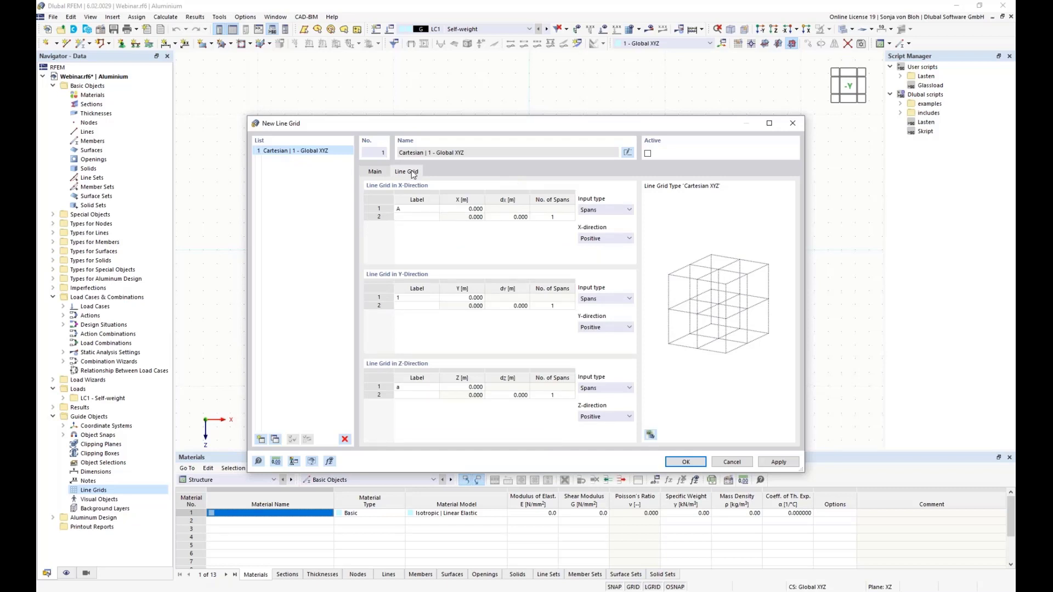
left_click(617, 211)
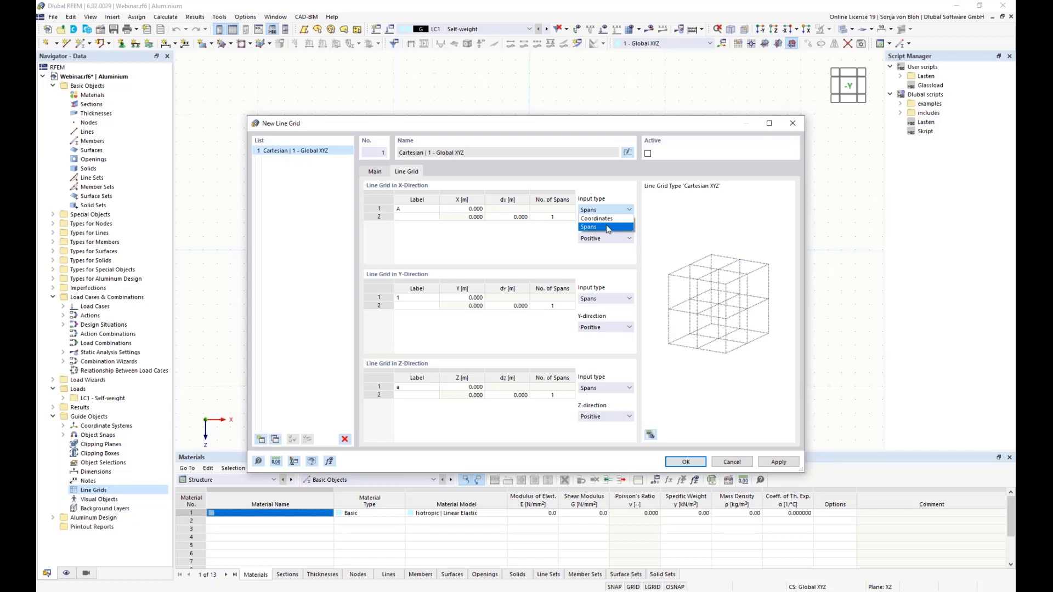
left_click(608, 228)
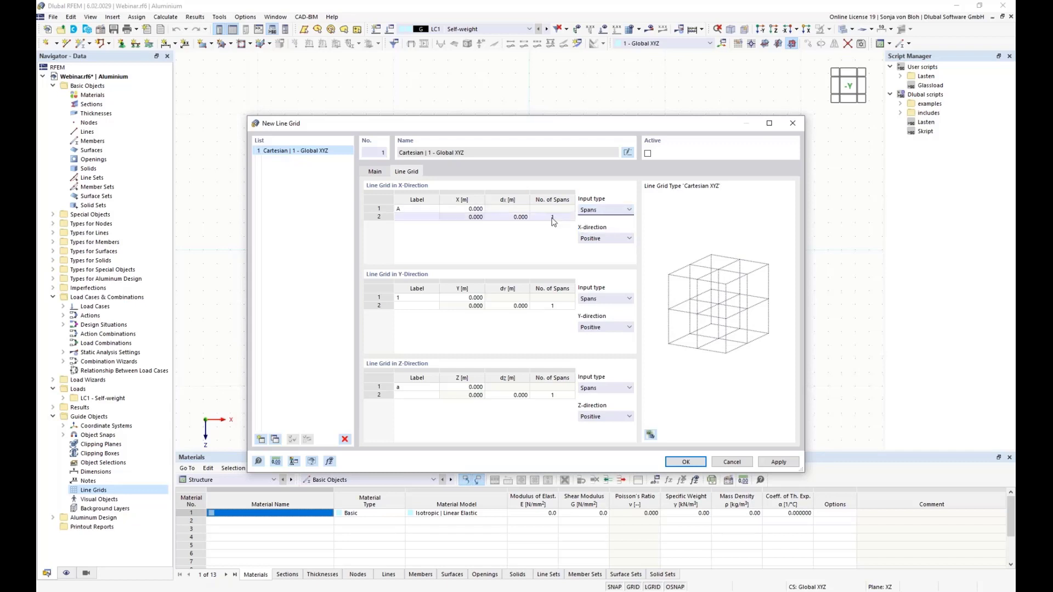
left_click(627, 240)
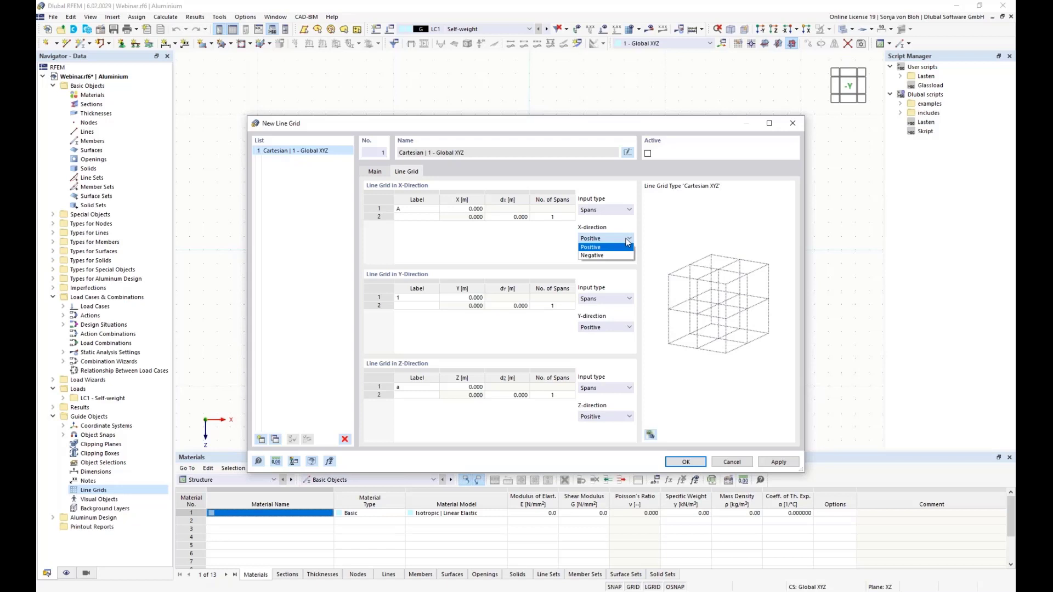
left_click(606, 248)
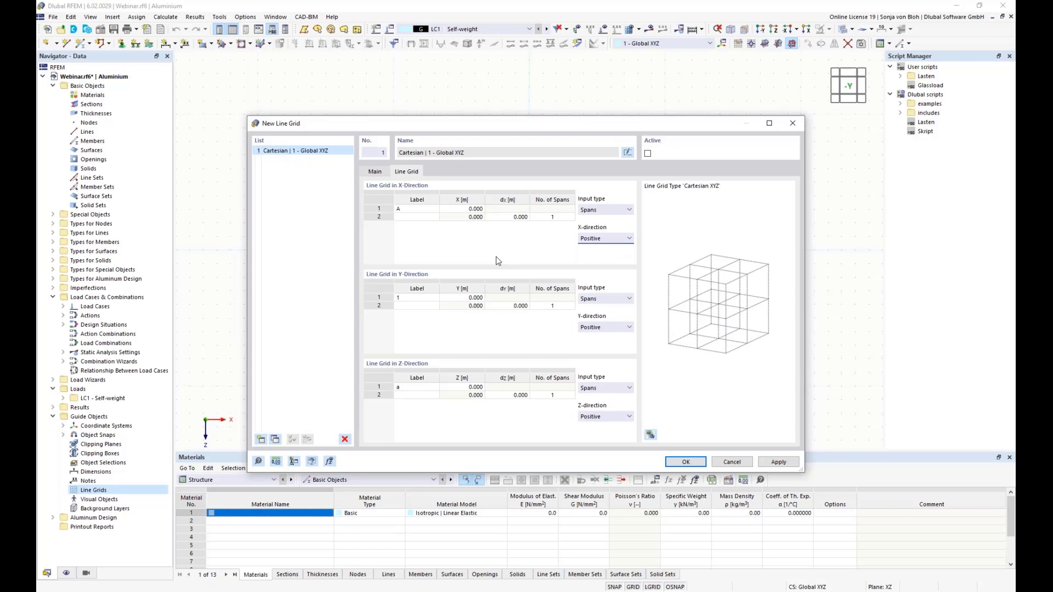
left_click(505, 217)
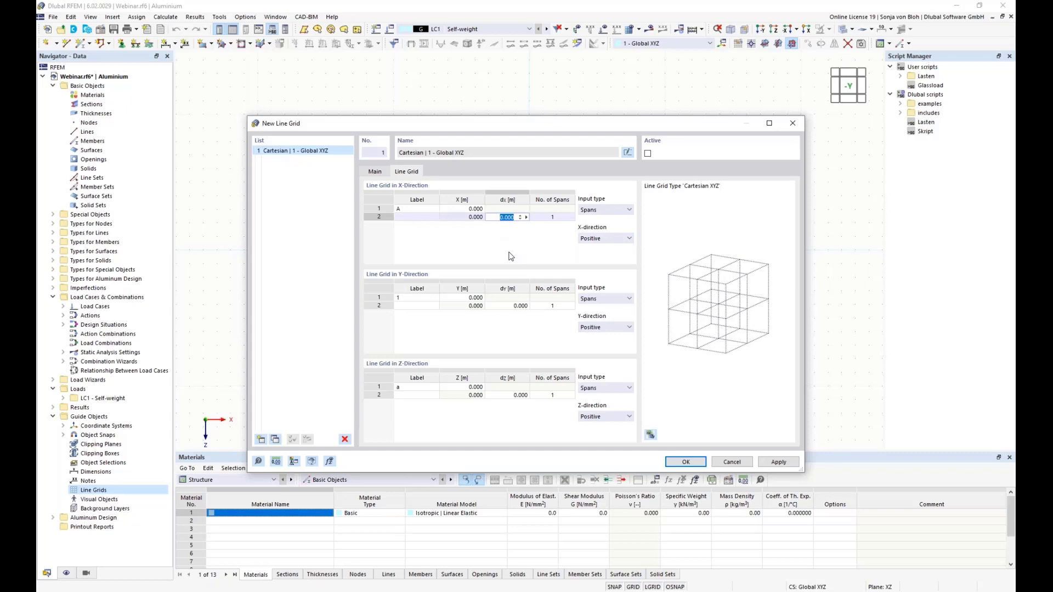
type("2.4")
left_click(570, 218)
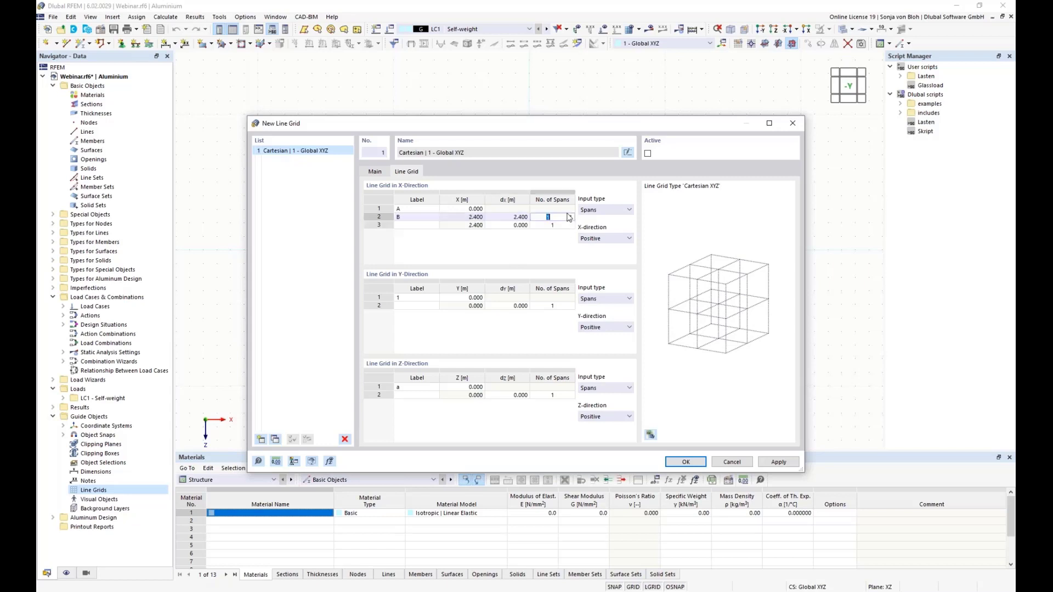
type("3")
key("Return")
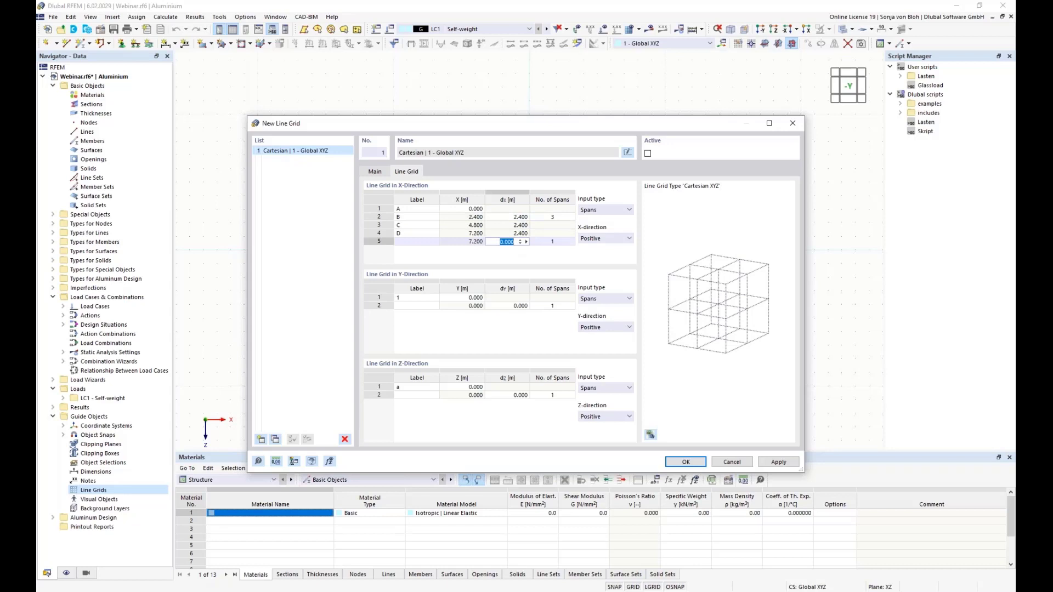
Add further X-direction grid spans of 1.2 m, 3.4 m and 1.2 m after the three equal spans
type("1,2")
key("Return")
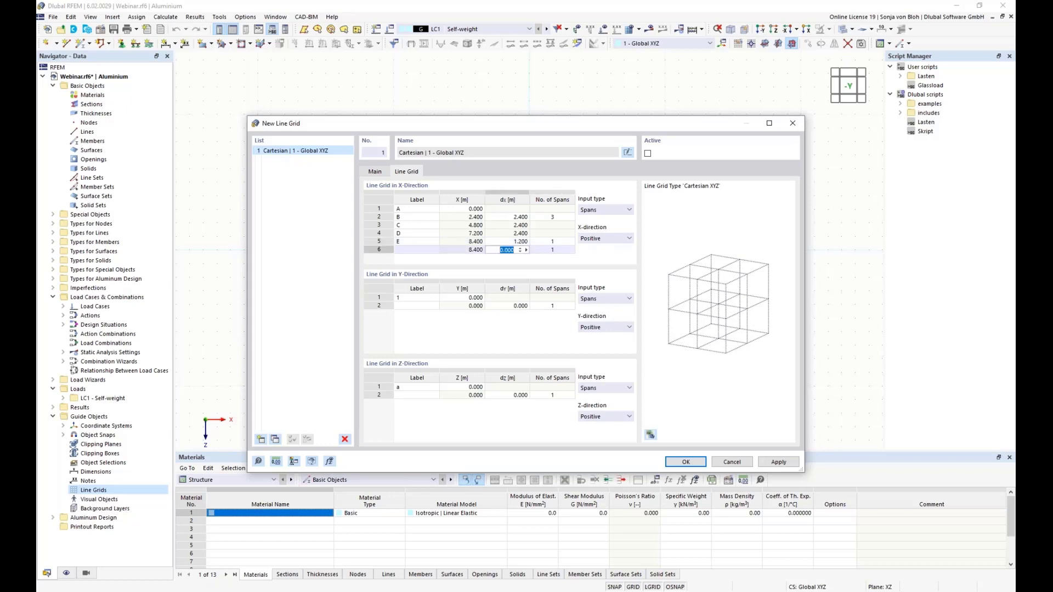
type("3,4")
key("Tab")
left_click(516, 258)
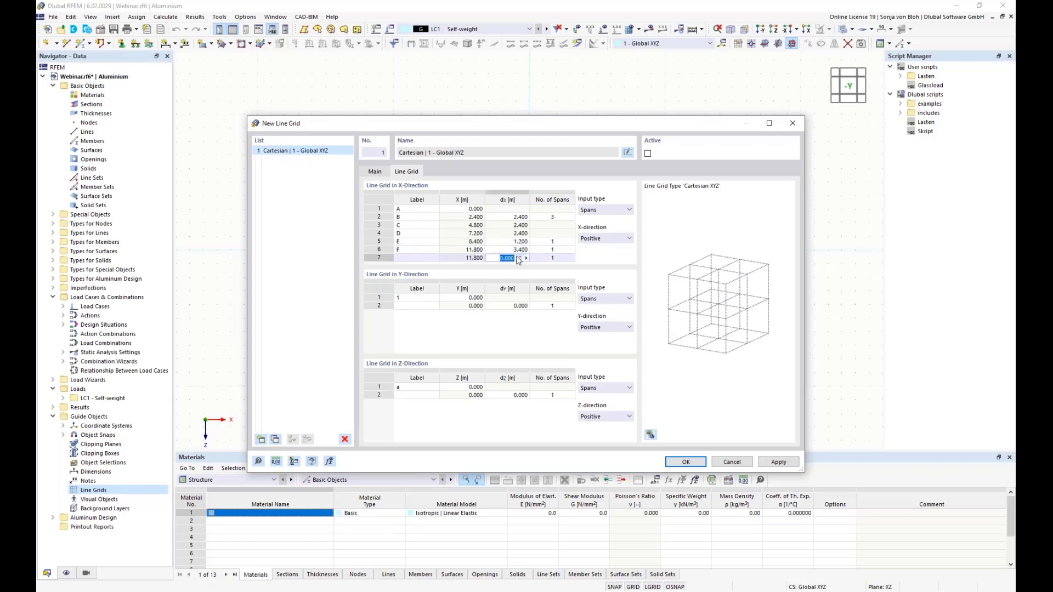
type("1,2")
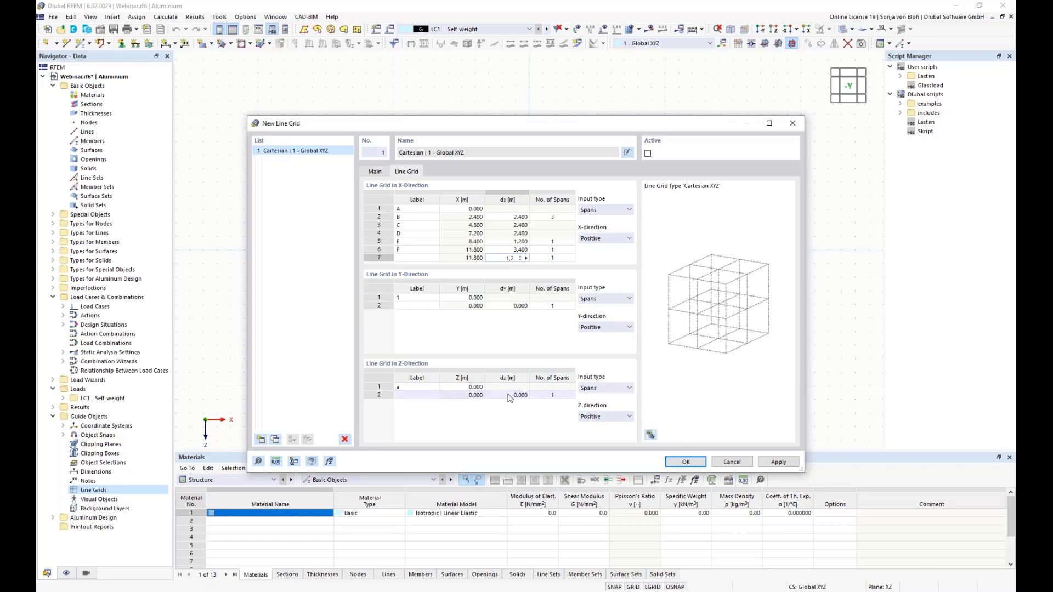
Set the grid's Z-direction to Negative and enter Z spans of 0.65 m and 2.9 m
left_click(614, 419)
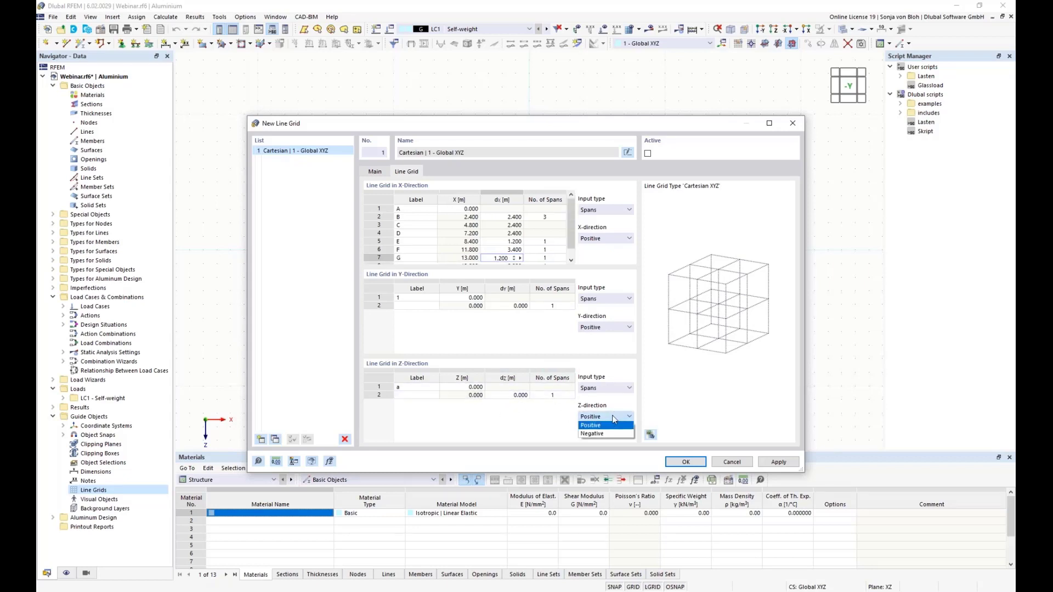
left_click(592, 434)
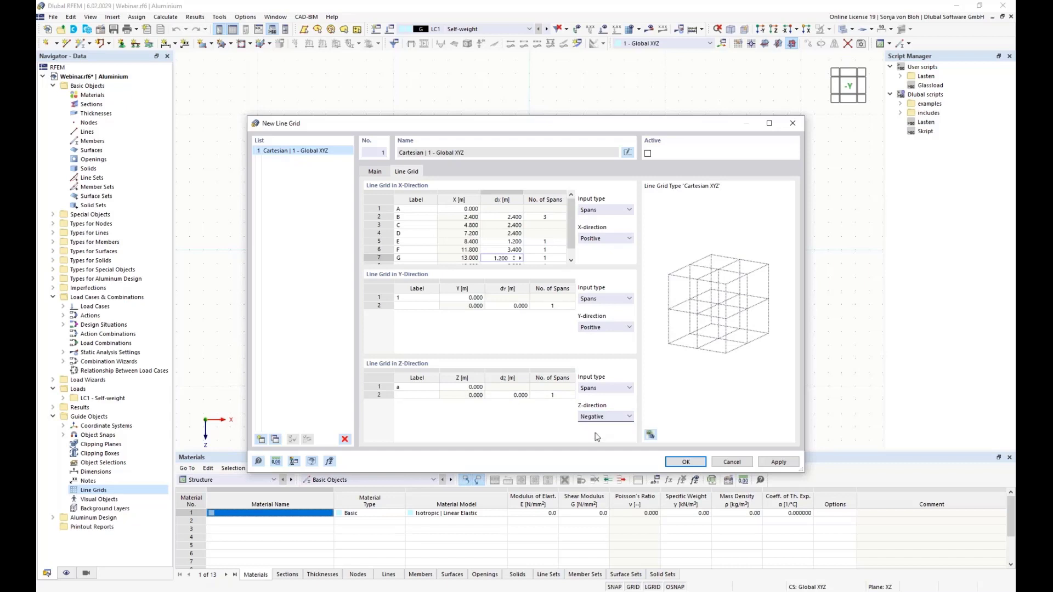
left_click(508, 395)
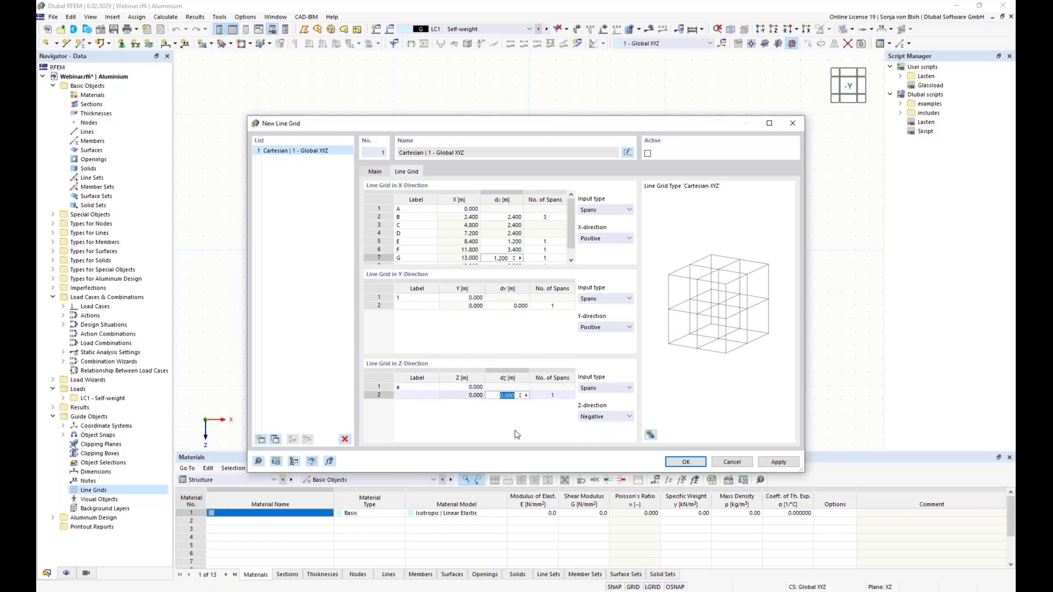
type("0,65")
key("Tab")
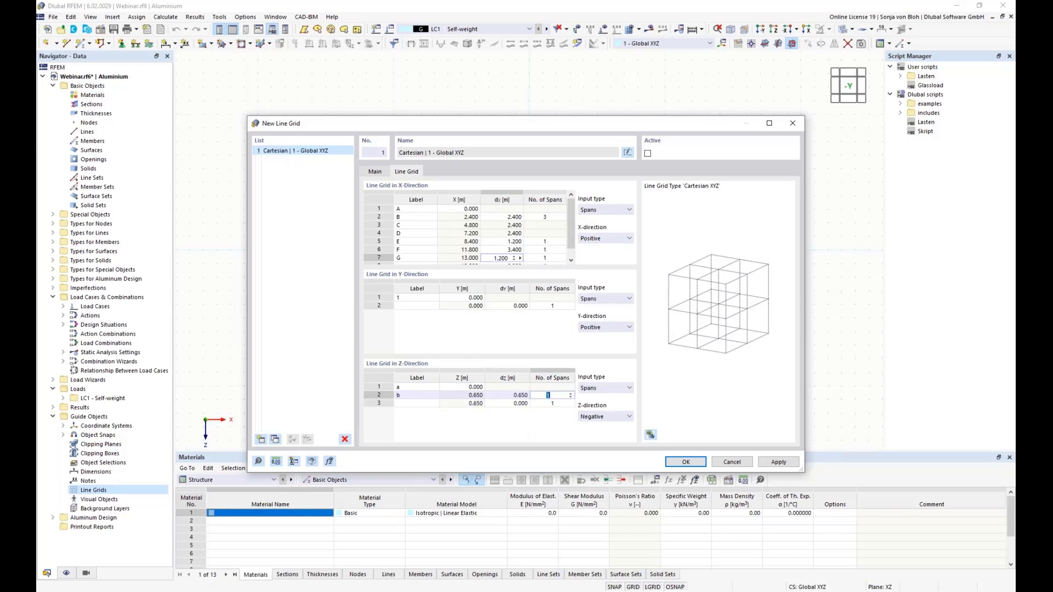
left_click(520, 405)
type("2")
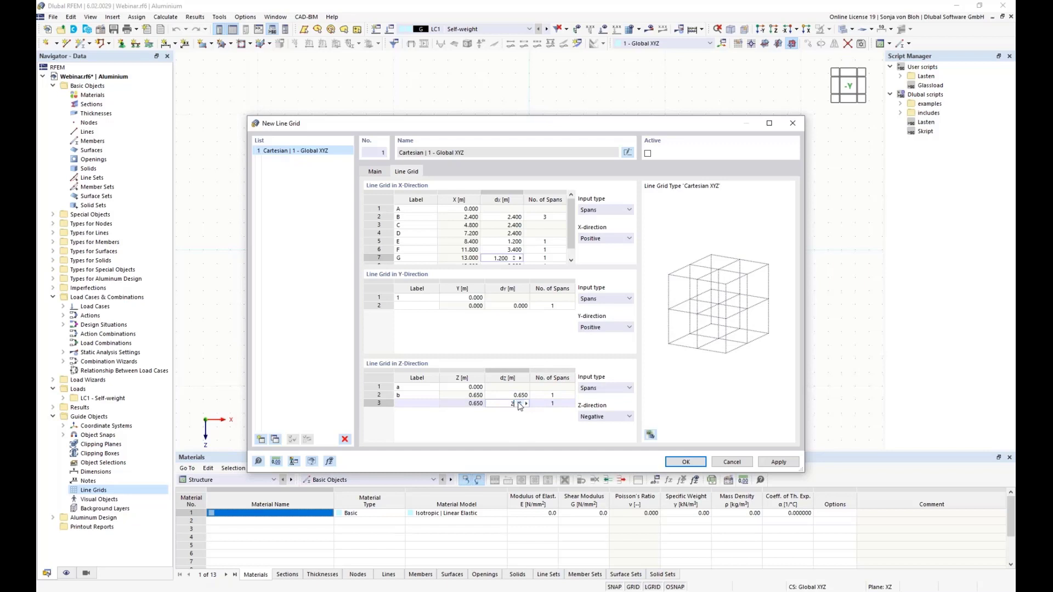
type(",9")
key("Tab")
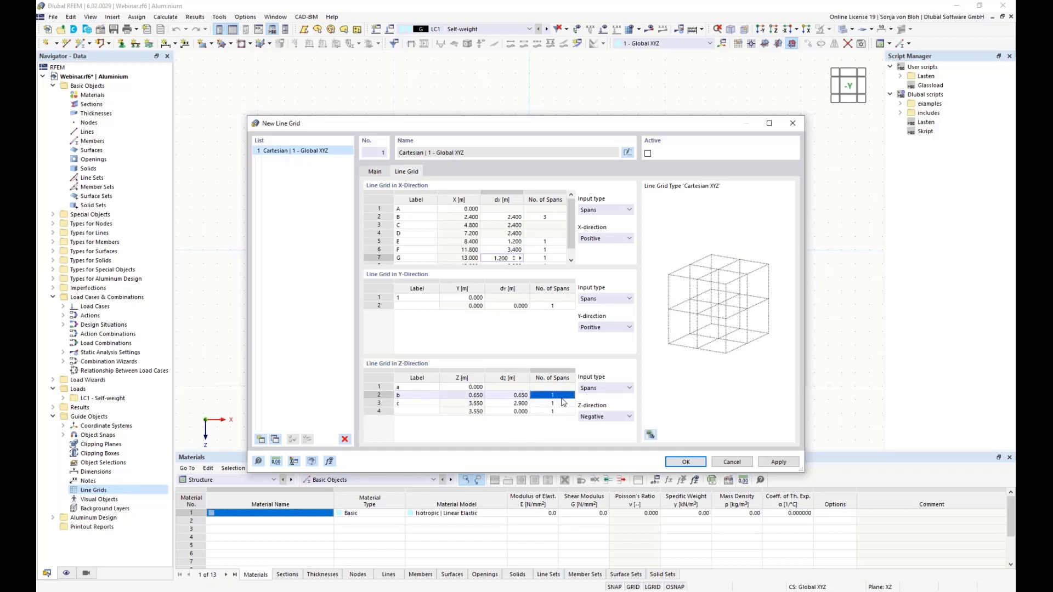
Add further Z-direction grid spans of 1.35 m, 2.25 m and 0.65 m, and create the line grid
left_click(517, 413)
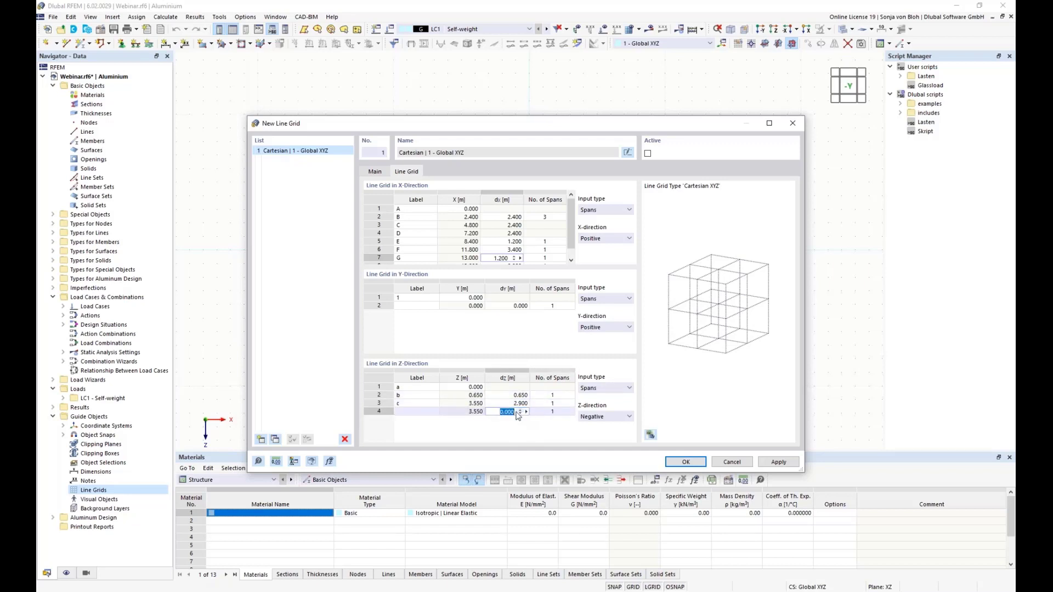
type("1,35")
key("Return")
left_click(520, 421)
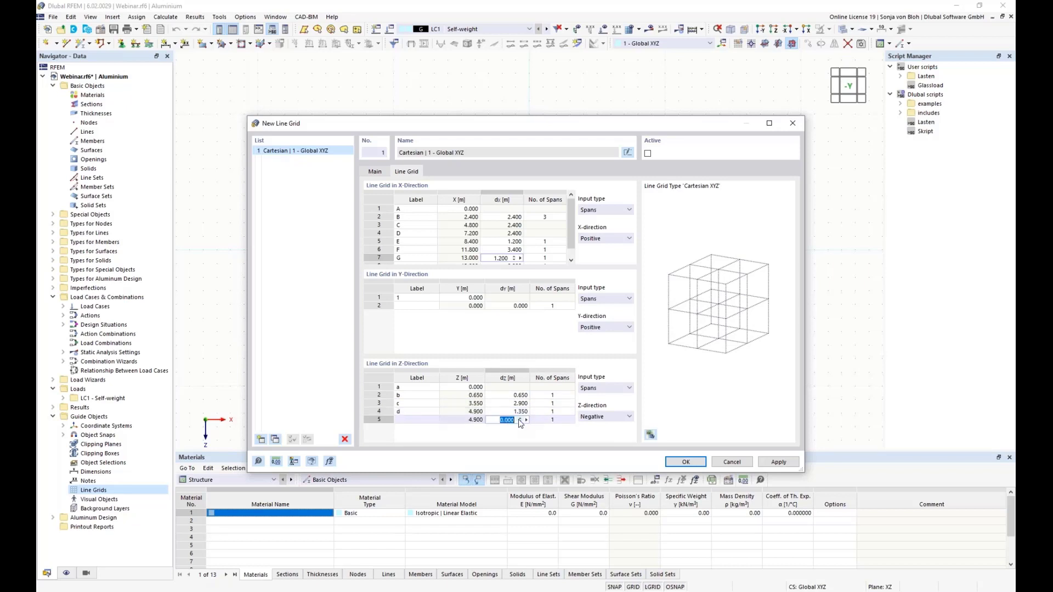
type("2,25")
key("Return")
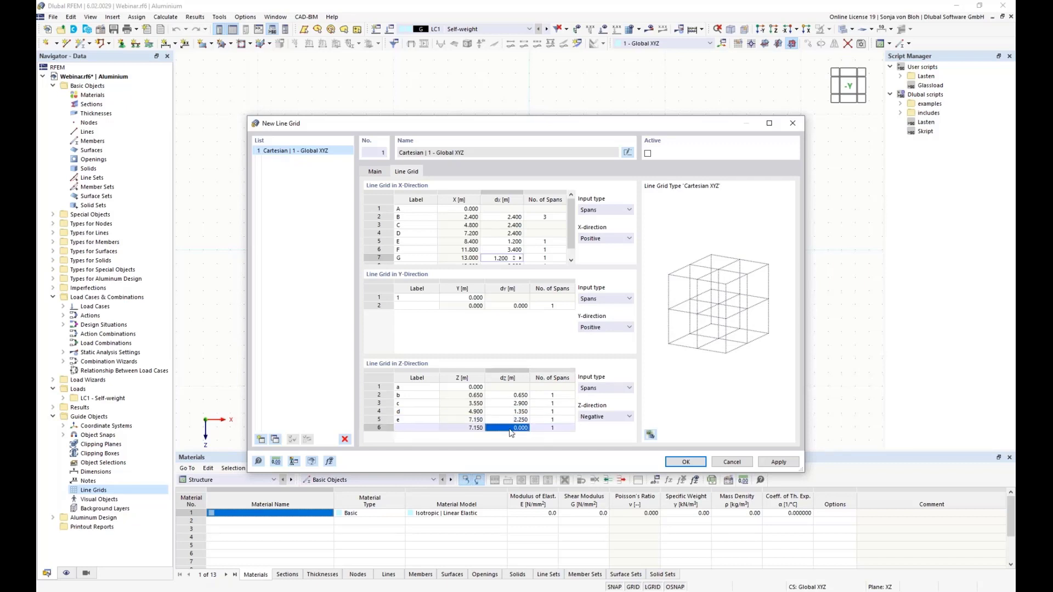
type("0,65")
key("Return")
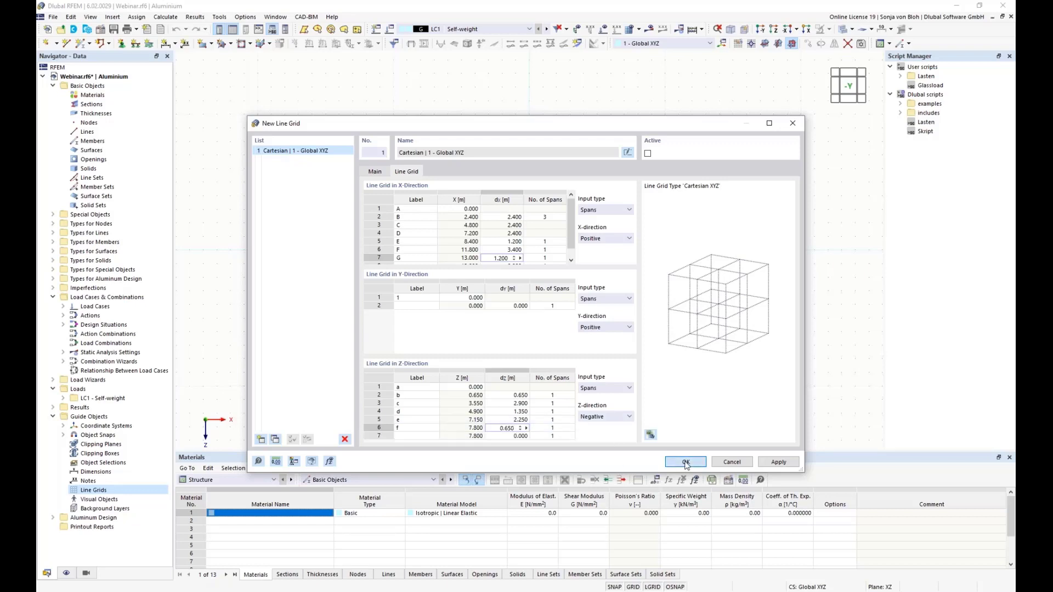
left_click(686, 463)
scroll(623, 325, "up", 4)
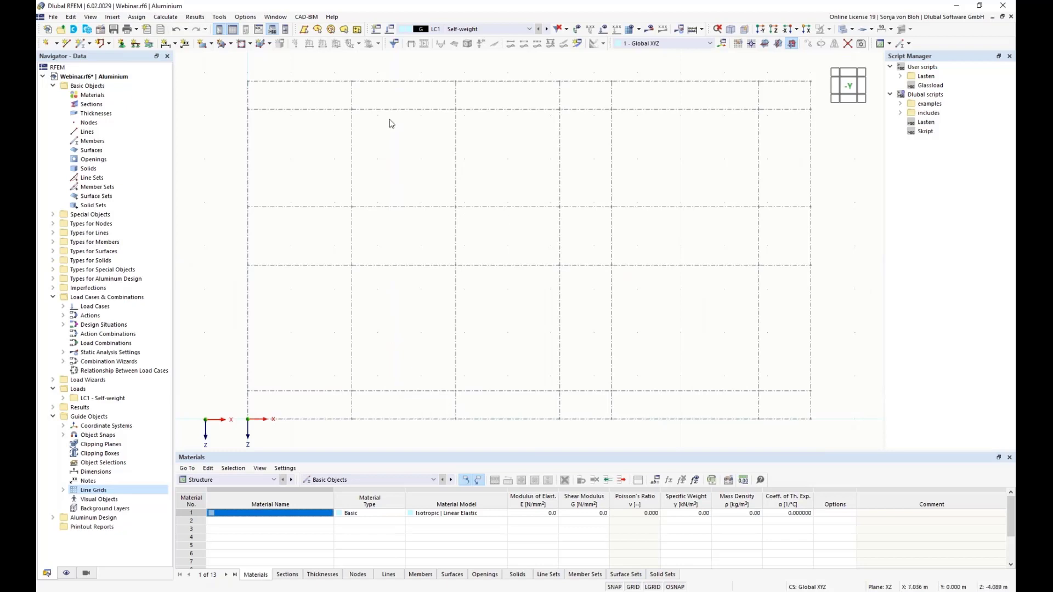
right_click(206, 141)
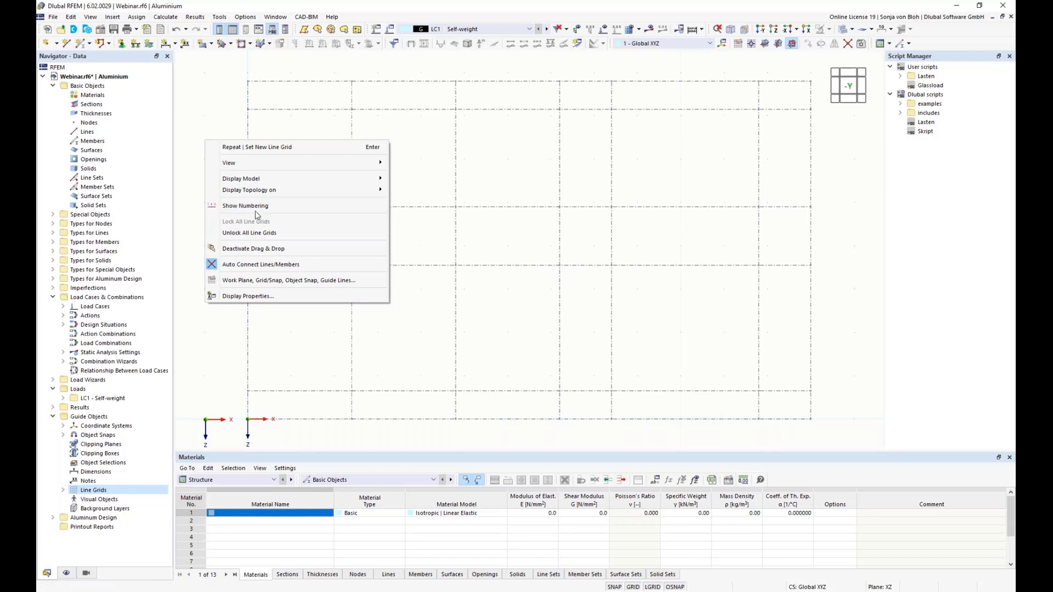
mouse_move(271, 165)
left_click(224, 320)
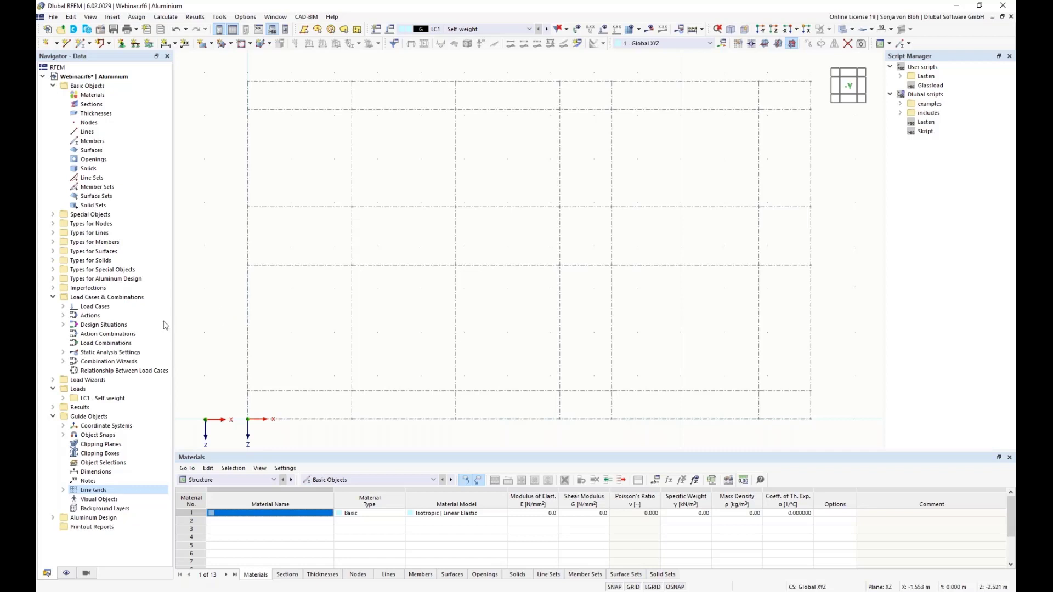
Review the snap options of the Standard object snap, including the one for line grids
left_click(63, 435)
double_click(103, 444)
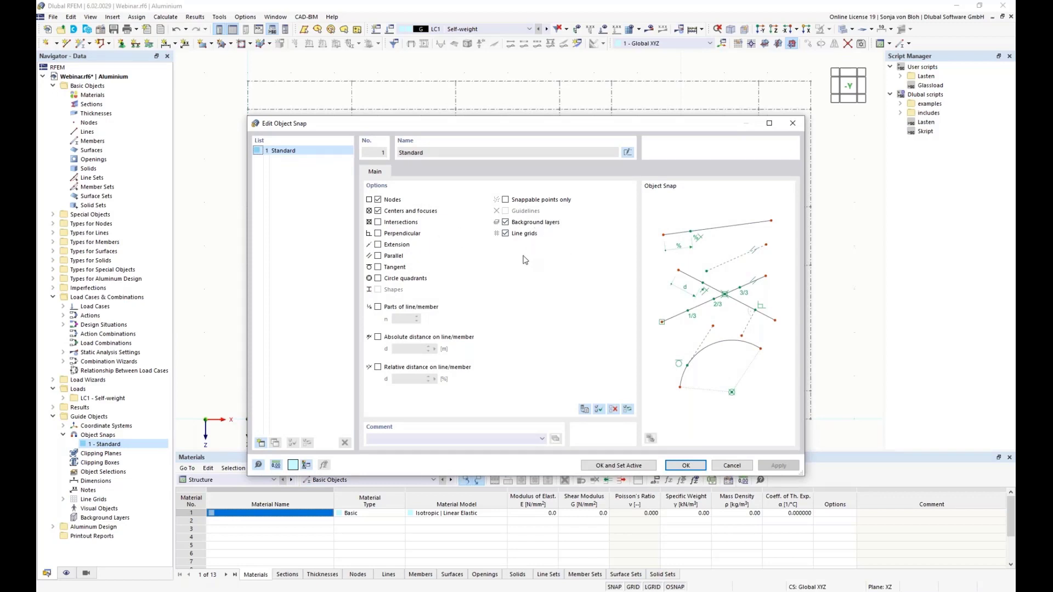
left_click(687, 465)
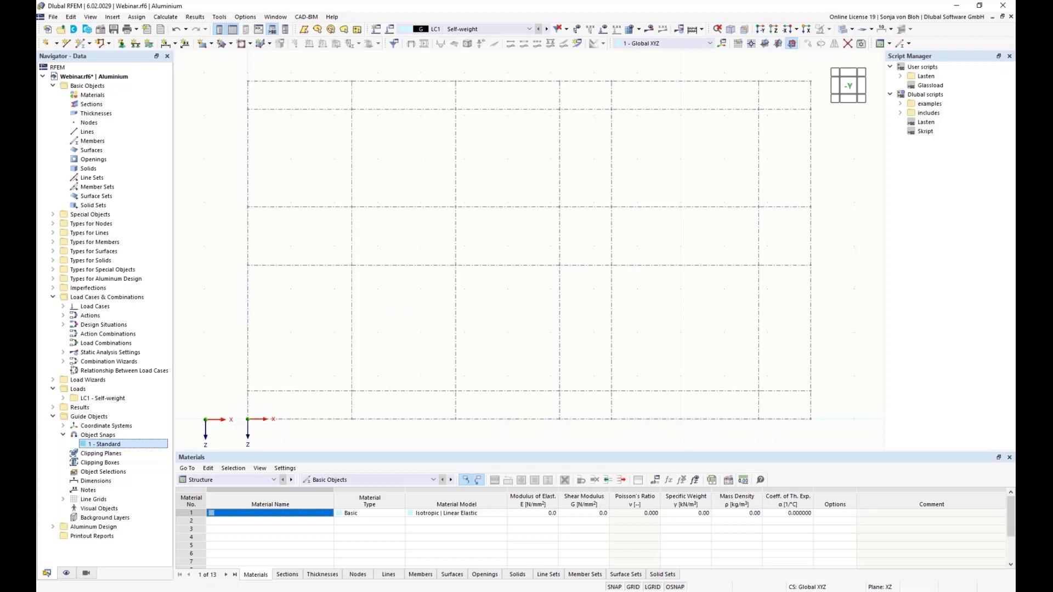
Switch to RSECTION and review the analysis method and aluminum standard in the base data of Beispiel 1
key("alt+Tab")
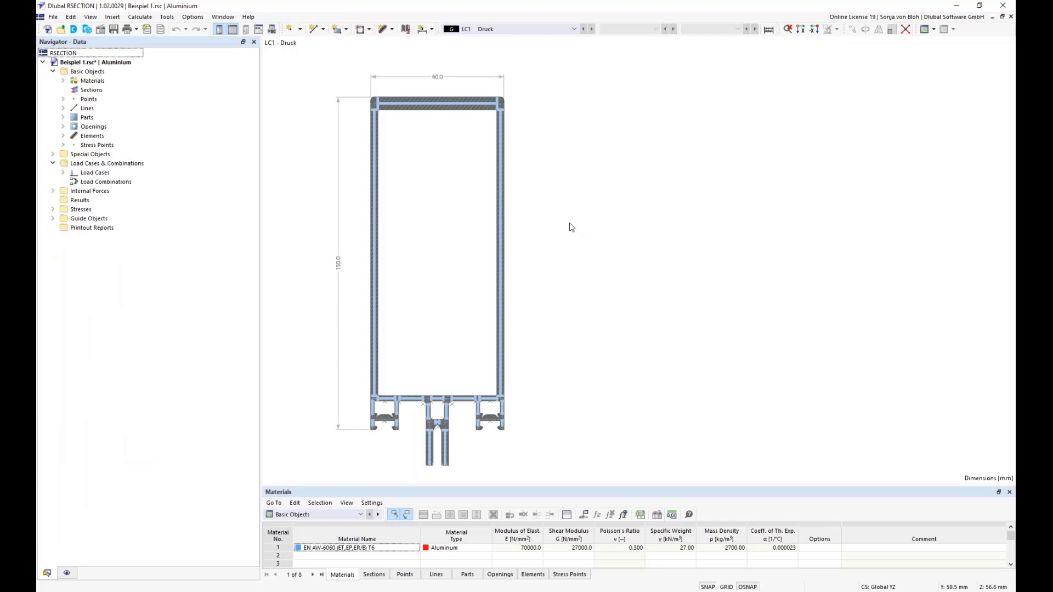
right_click(87, 74)
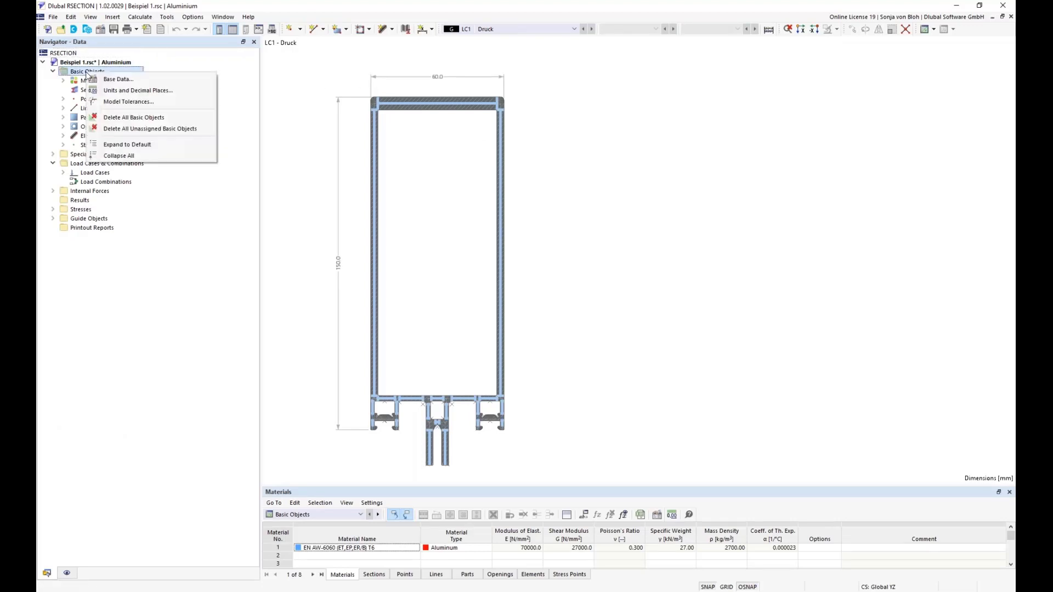
left_click(125, 80)
left_click_drag(396, 117, 551, 77)
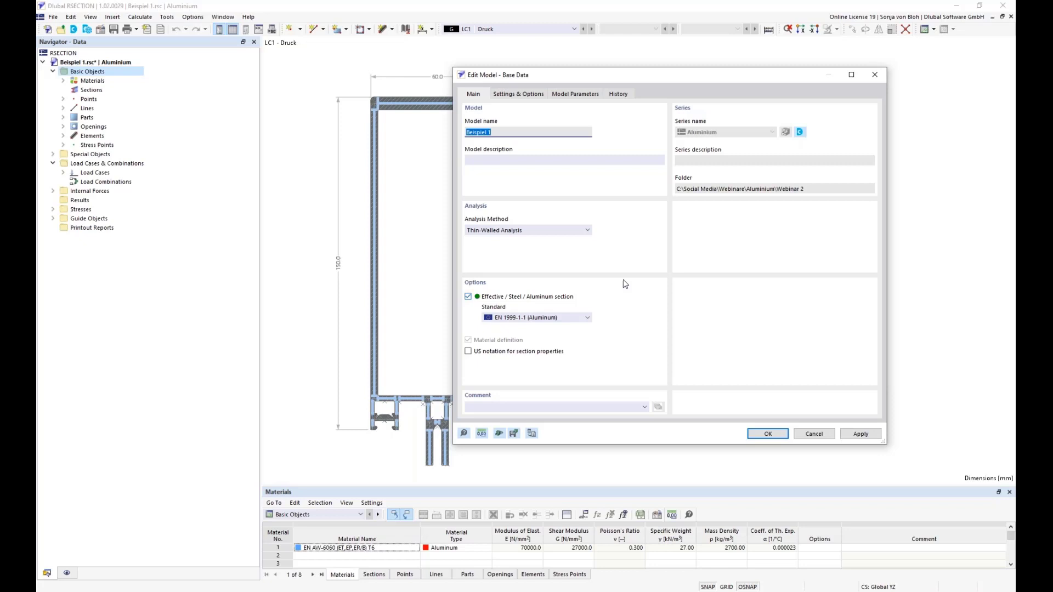
left_click(810, 435)
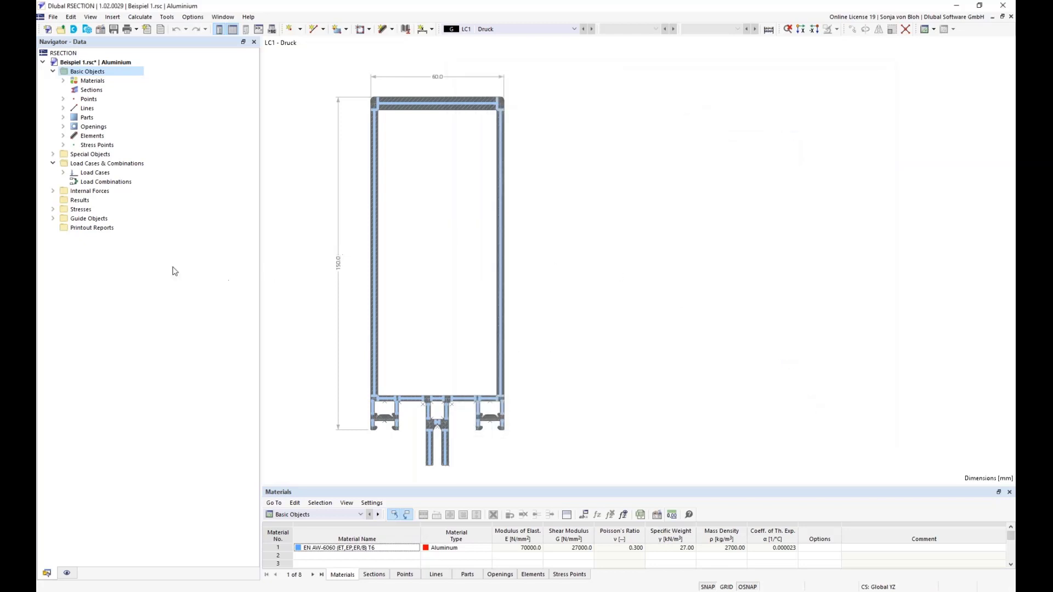
Examine the list of elements in the Beispiel 1 section and highlight element 1
left_click(64, 136)
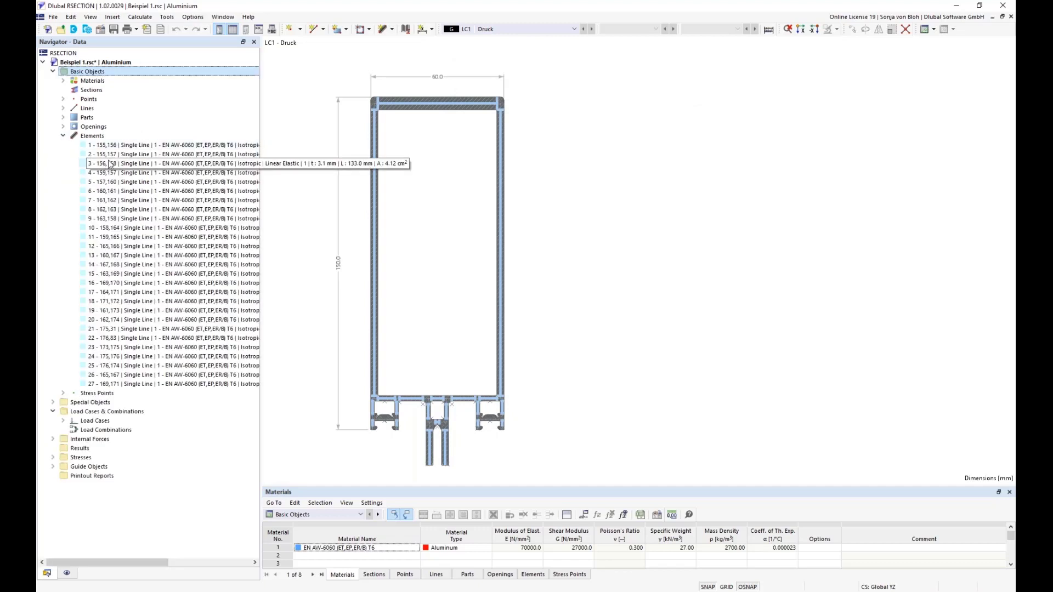
left_click(154, 146)
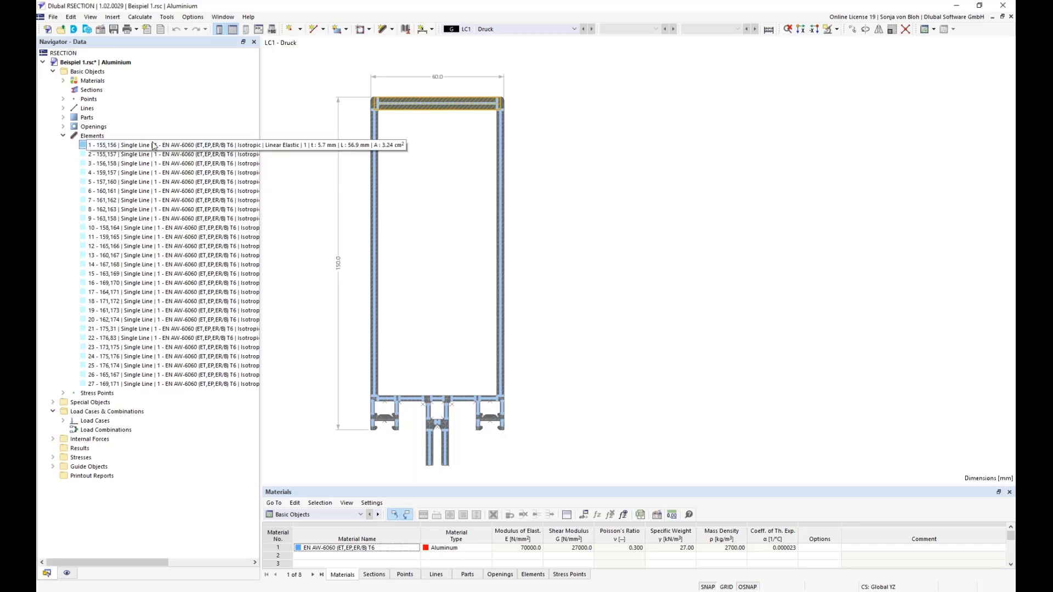
left_click(281, 159)
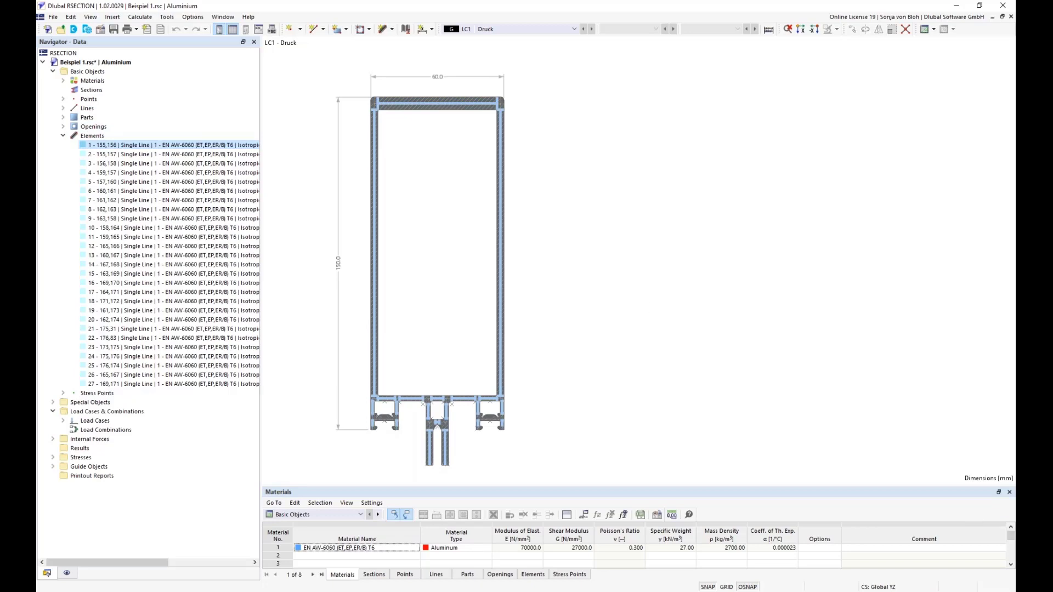
Switch back to RFEM and create a new section by importing Beispiel 1.rsc from RSECTION
key("alt+Tab")
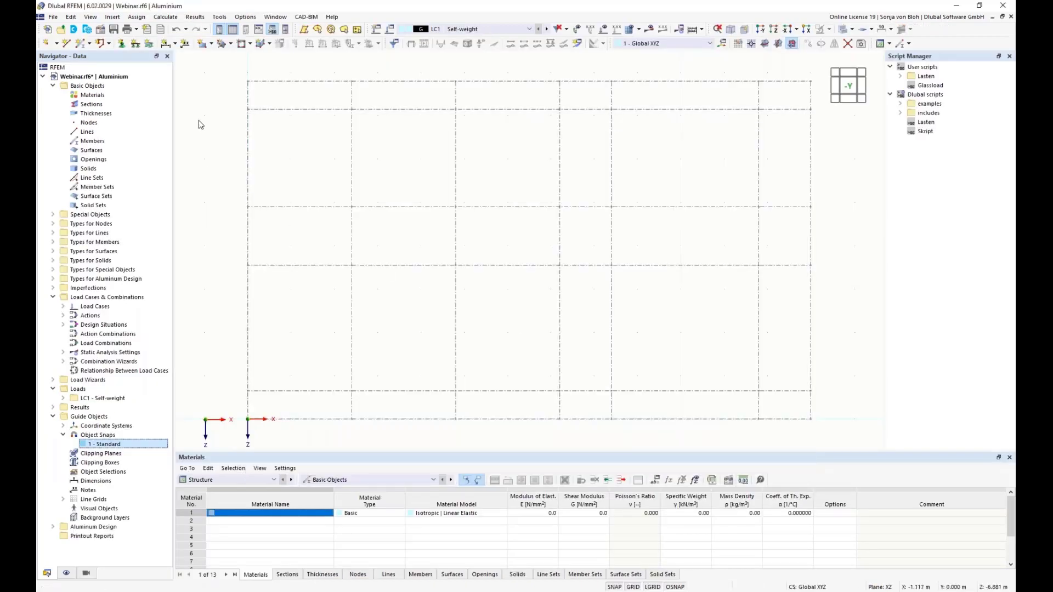
right_click(99, 105)
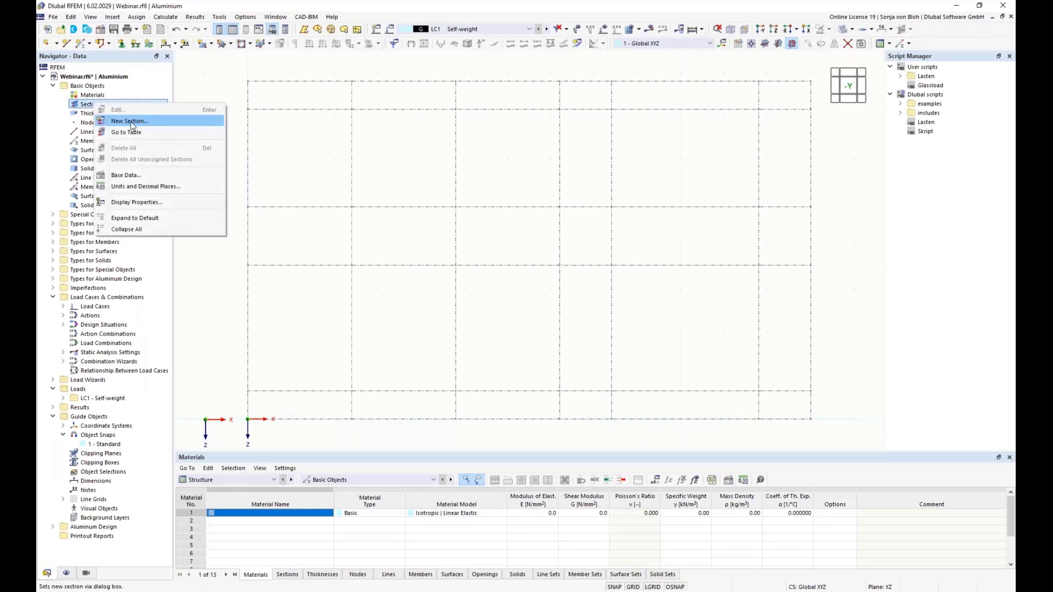
left_click(118, 122)
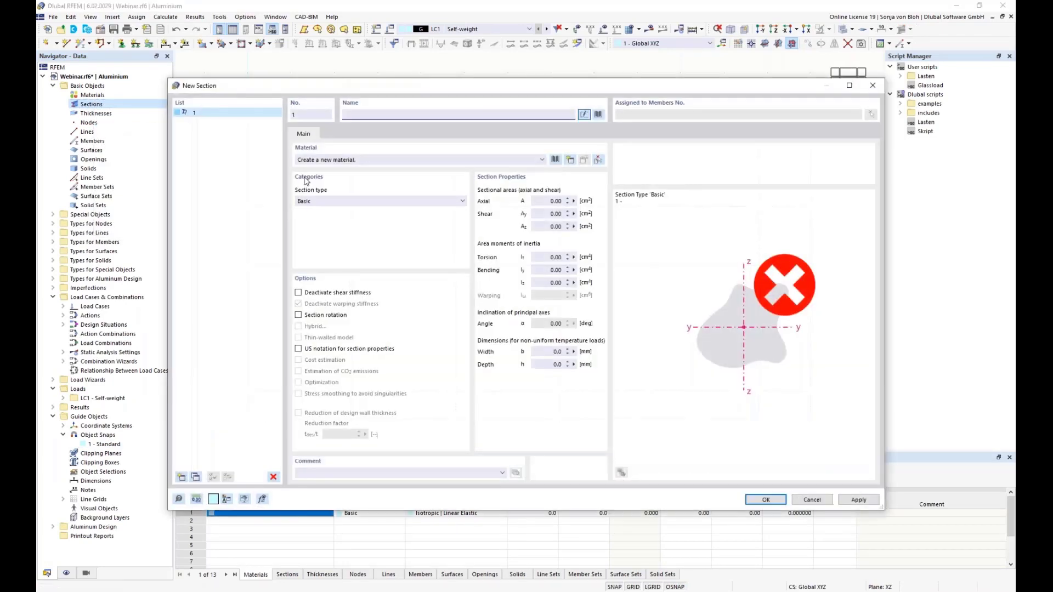
left_click(598, 113)
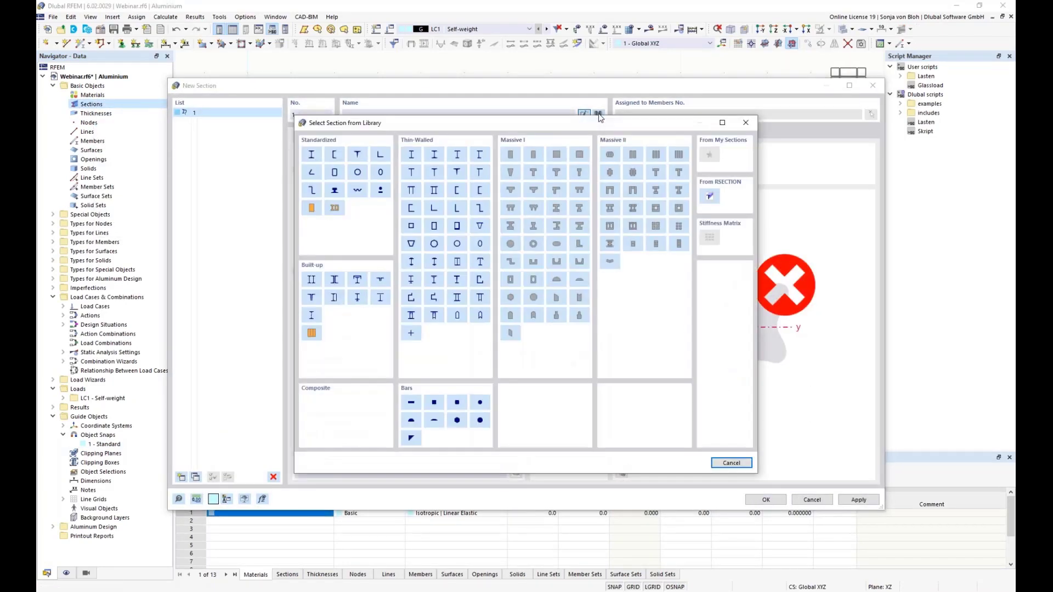
left_click(709, 197)
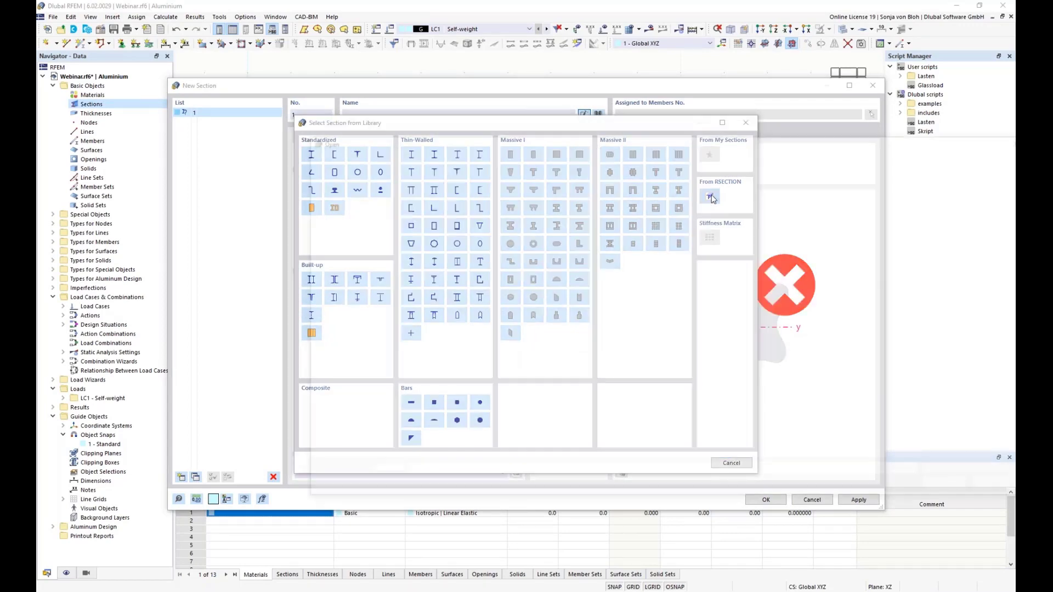
left_click(463, 217)
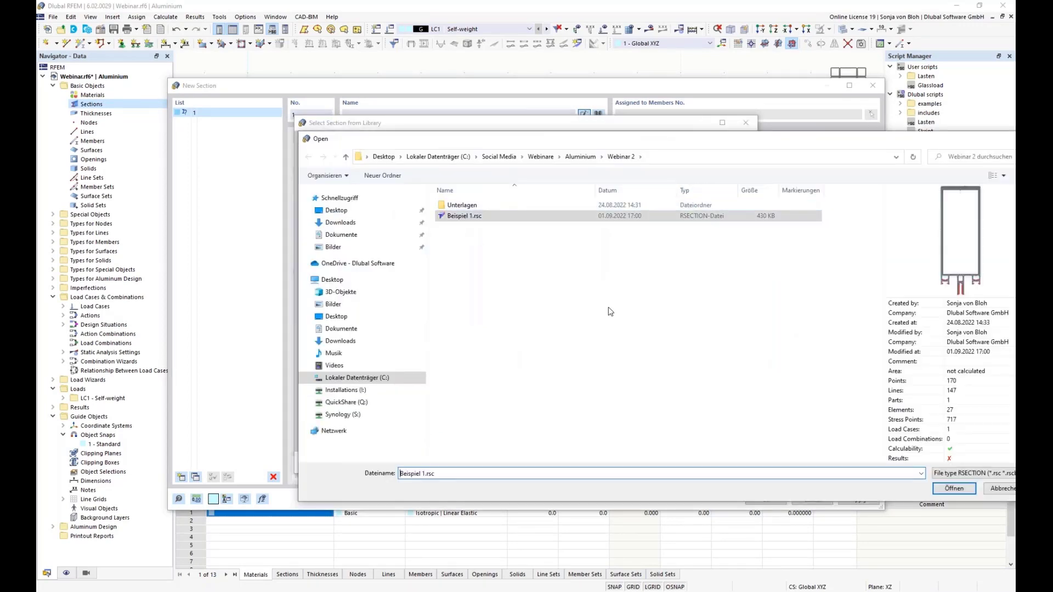
left_click(956, 489)
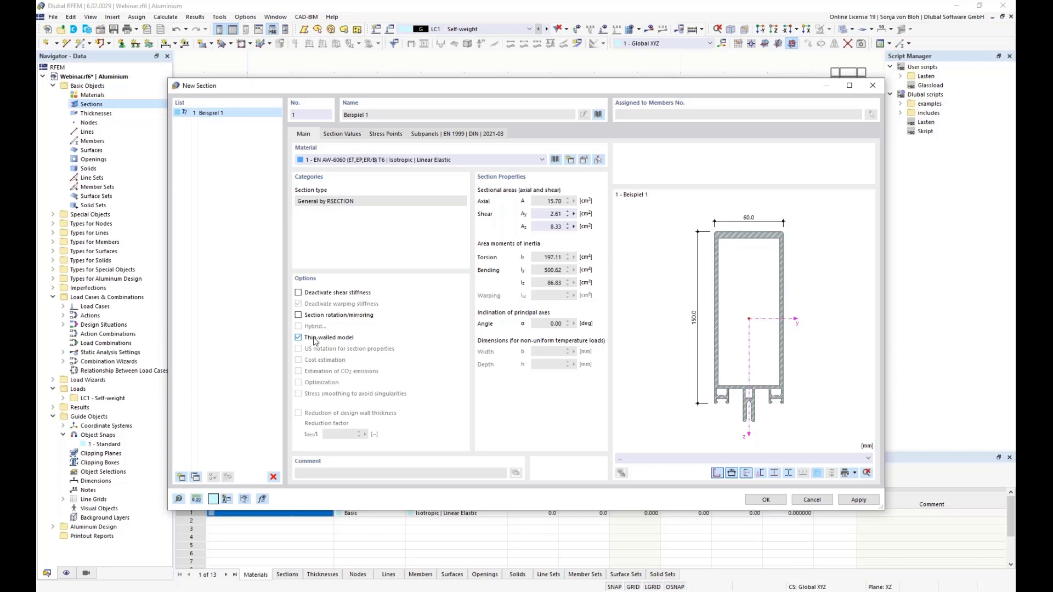
Check the EN 1999 subpanels of the imported section, including the long side wall, and accept the section
left_click(461, 135)
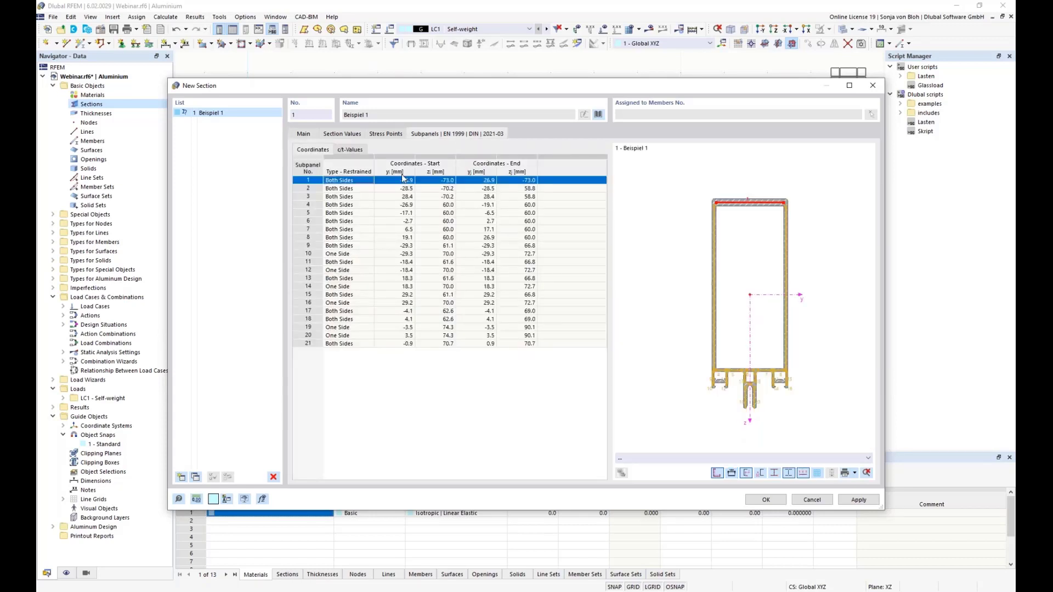
left_click(715, 263)
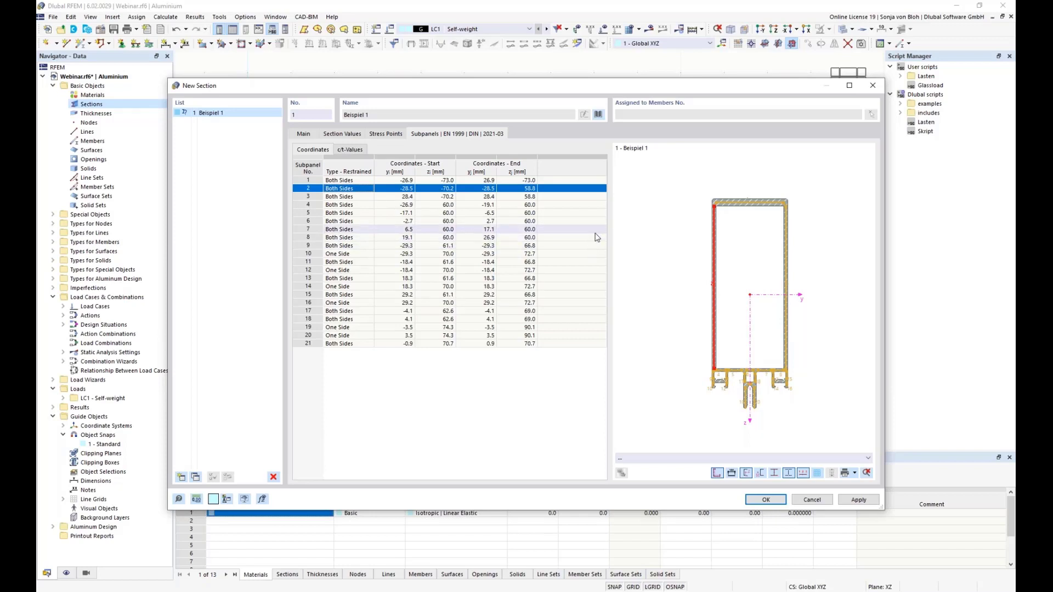
left_click(764, 499)
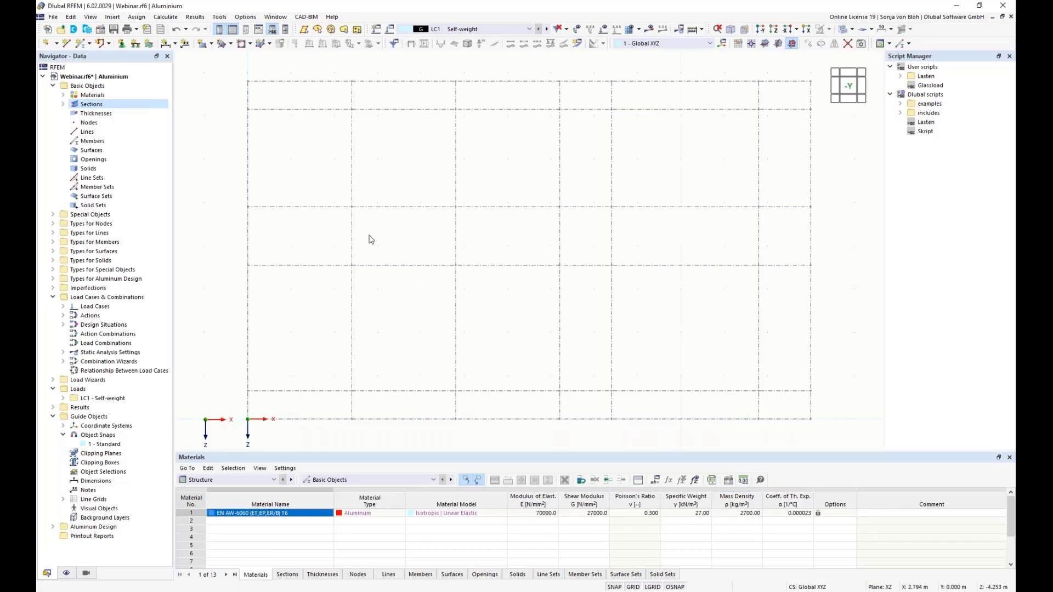
Set up a new beam member with section Beispiel 1 and a rotation angle of 270°
left_click(82, 44)
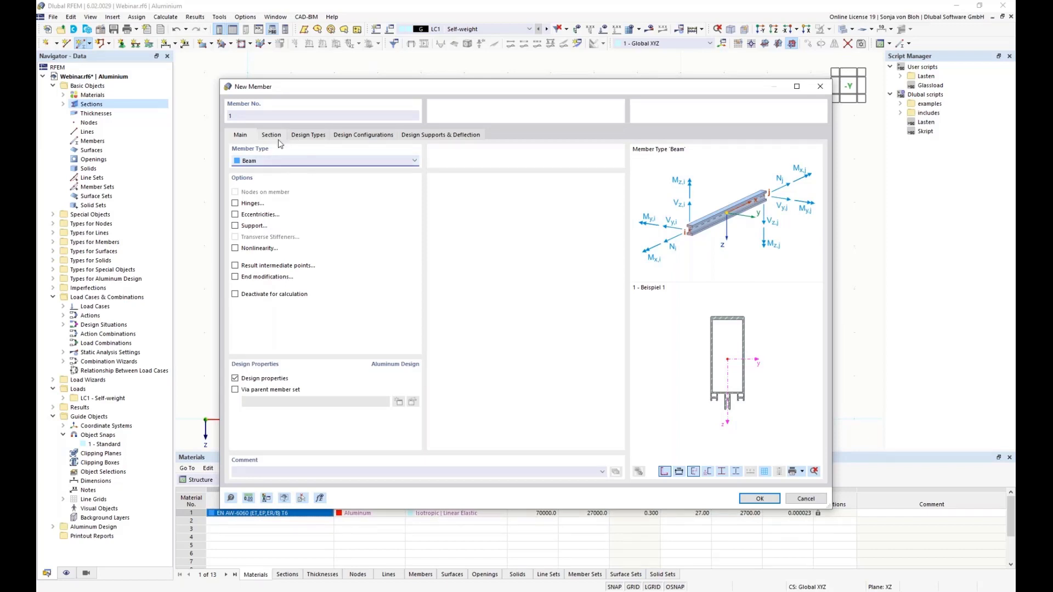
left_click(275, 136)
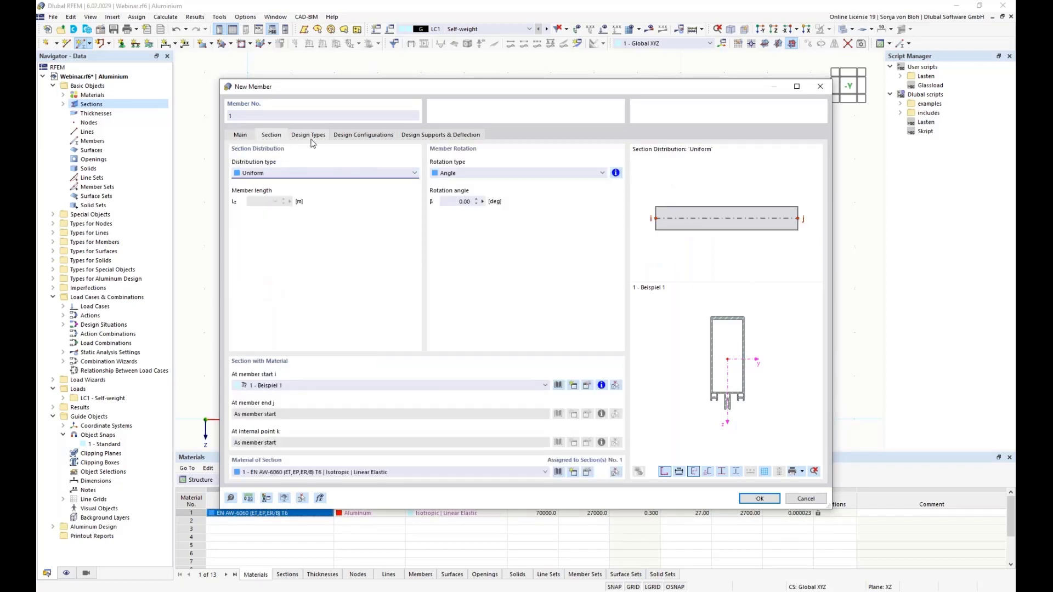
double_click(464, 201)
type("270")
left_click(756, 500)
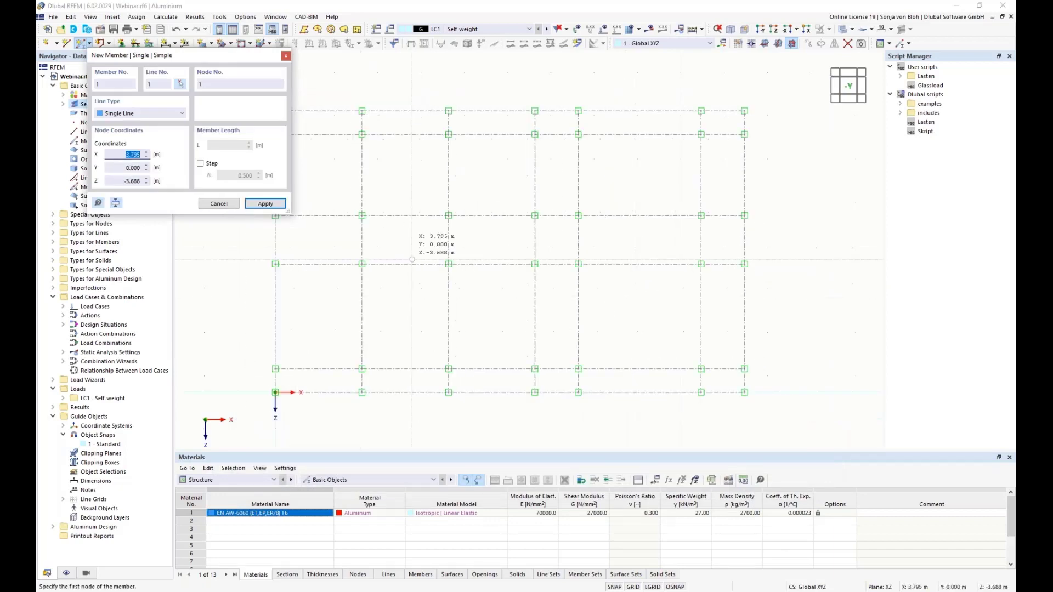
Draw full-height vertical members from base to top on the first four vertical grid lines, starting at the origin
middle_click_drag(407, 263, 490, 271)
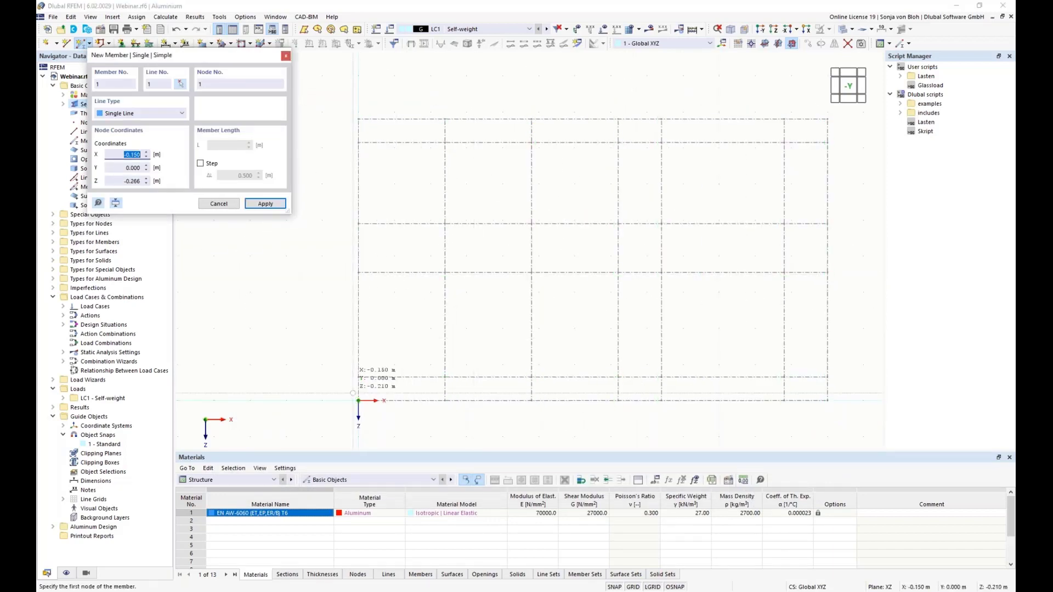
left_click(358, 400)
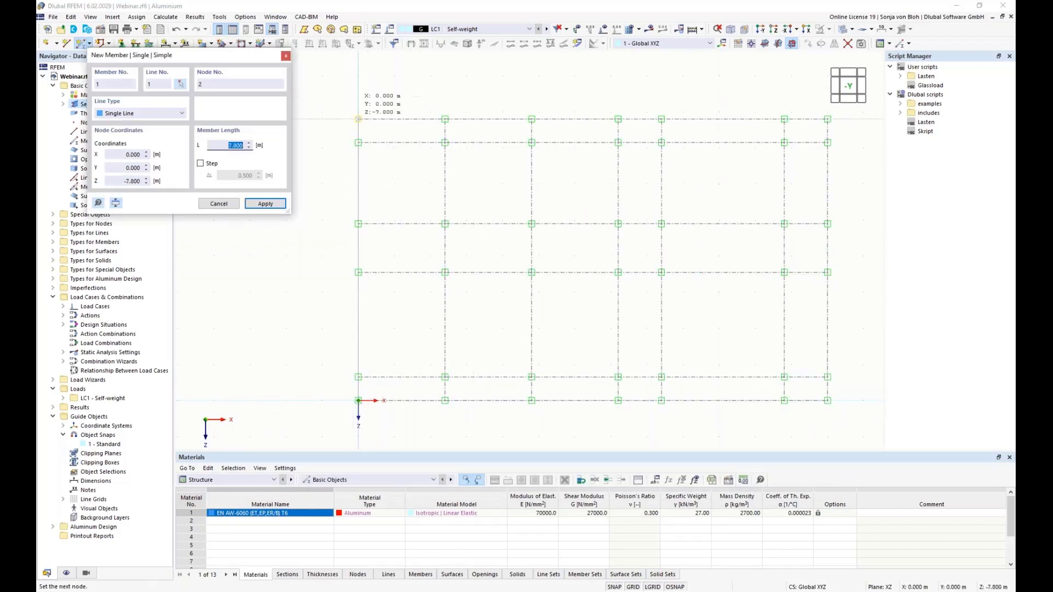
left_click(358, 119)
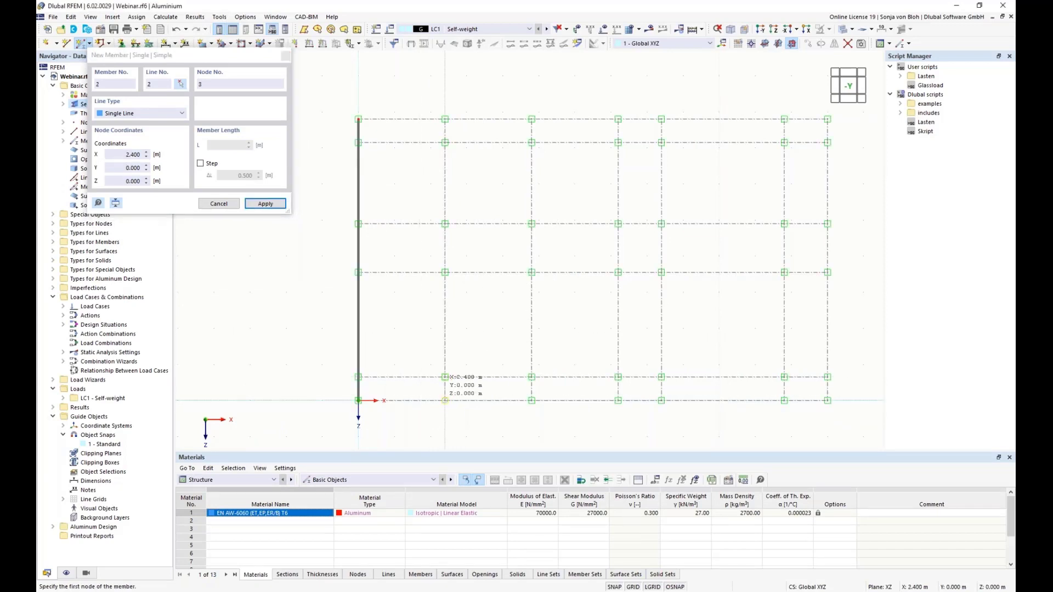
left_click(444, 401)
left_click(445, 120)
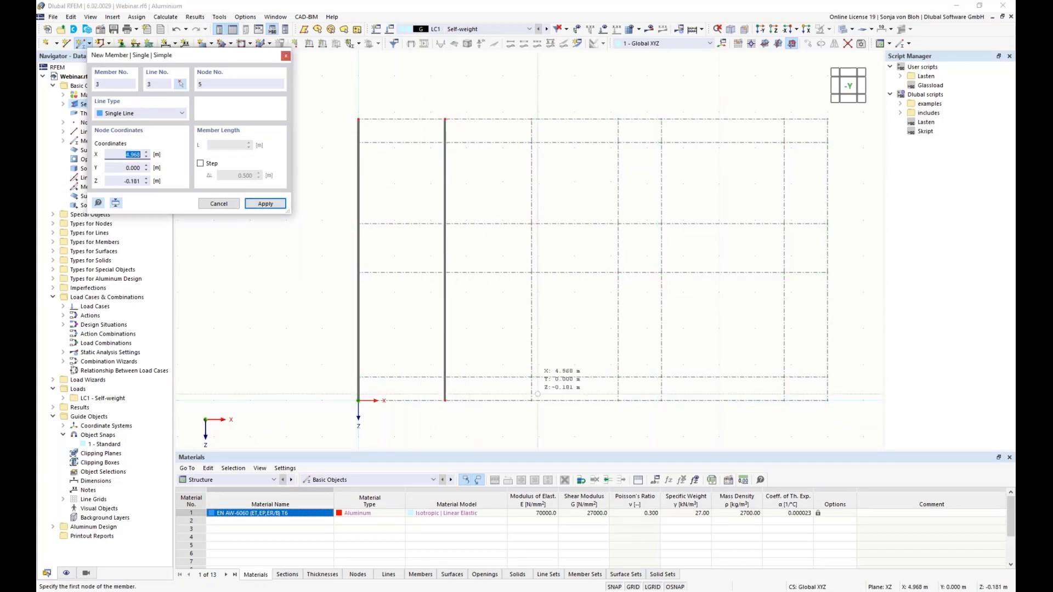
left_click(531, 401)
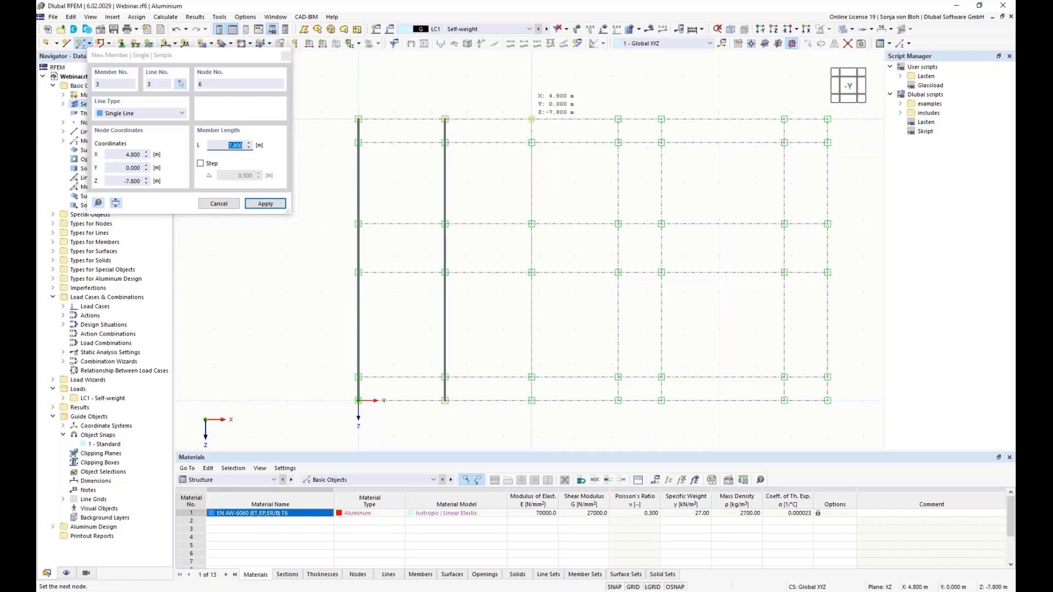
left_click(531, 119)
left_click(618, 401)
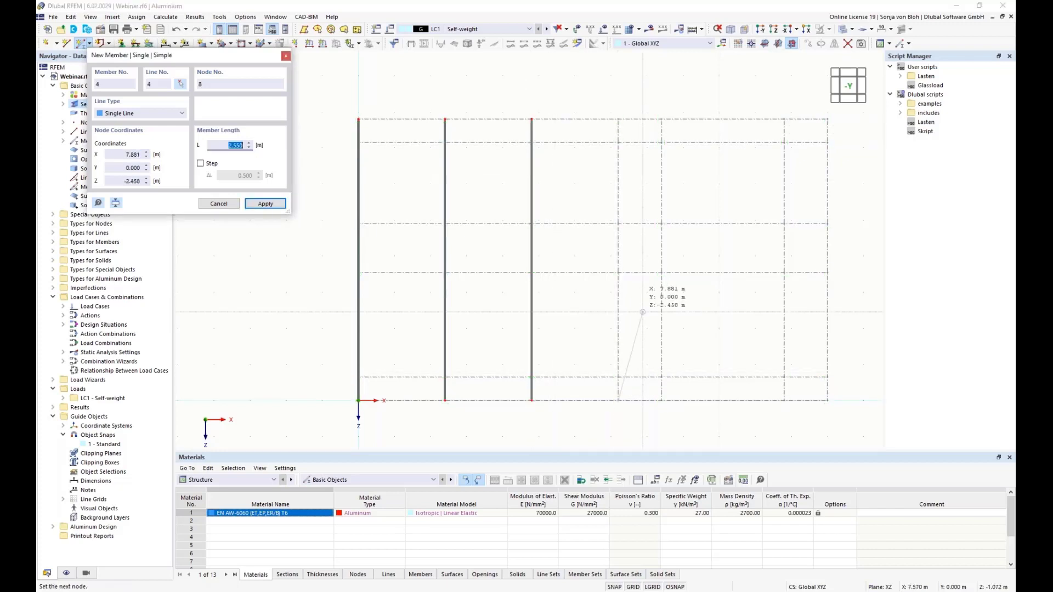
left_click(619, 120)
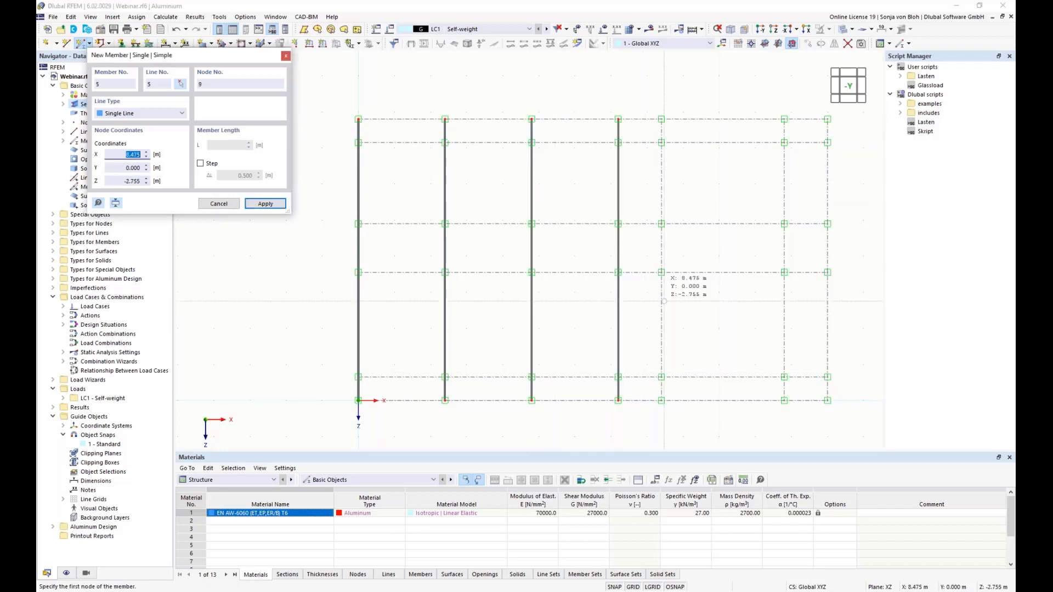
Draw full-height vertical members on the remaining three vertical grid lines, ending at X = 13.000 m, and finish member placement
left_click(661, 401)
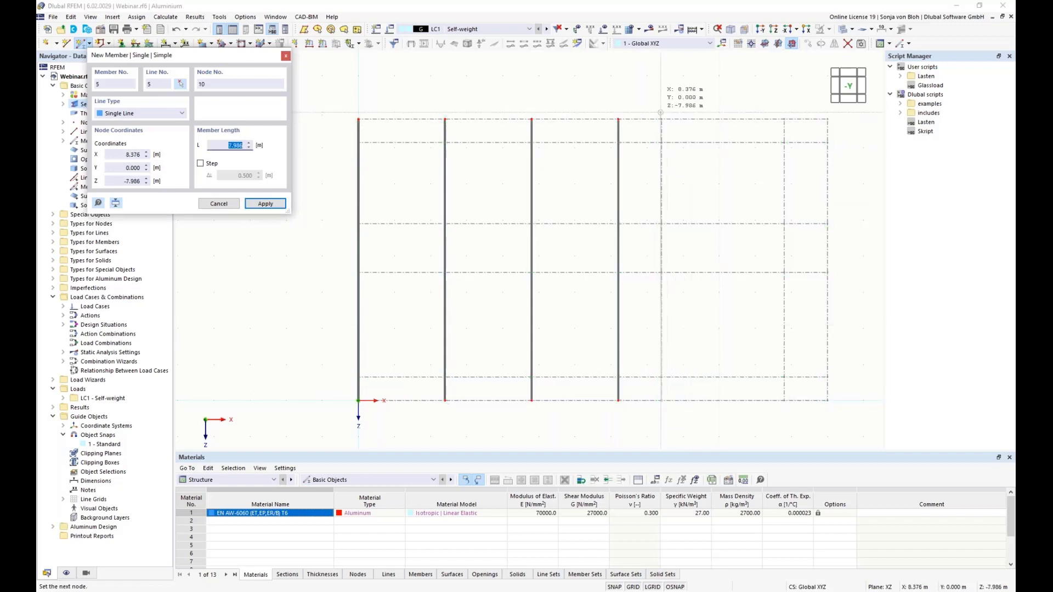
left_click(661, 119)
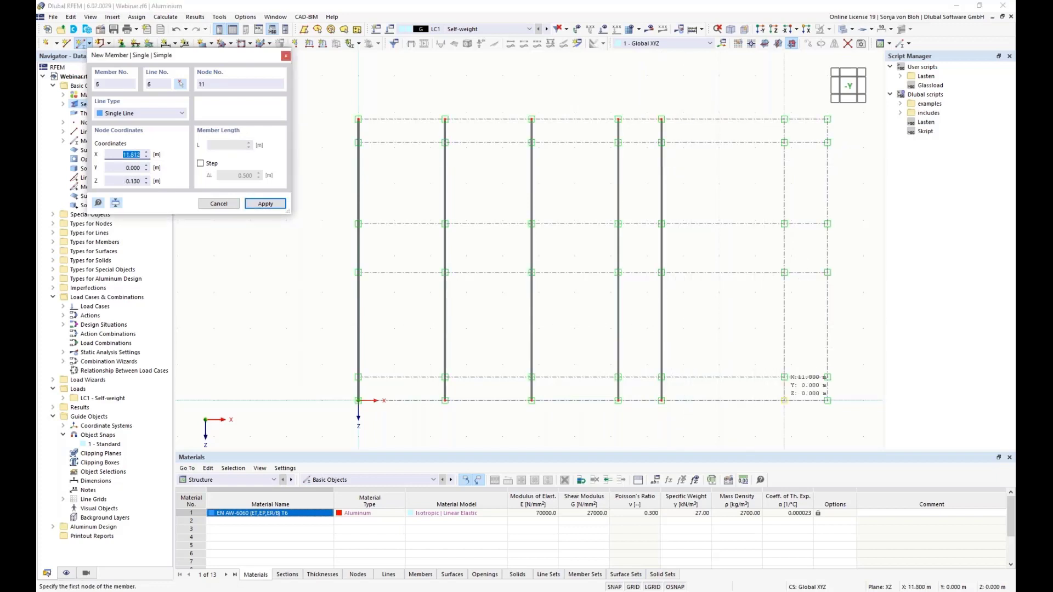
left_click(784, 401)
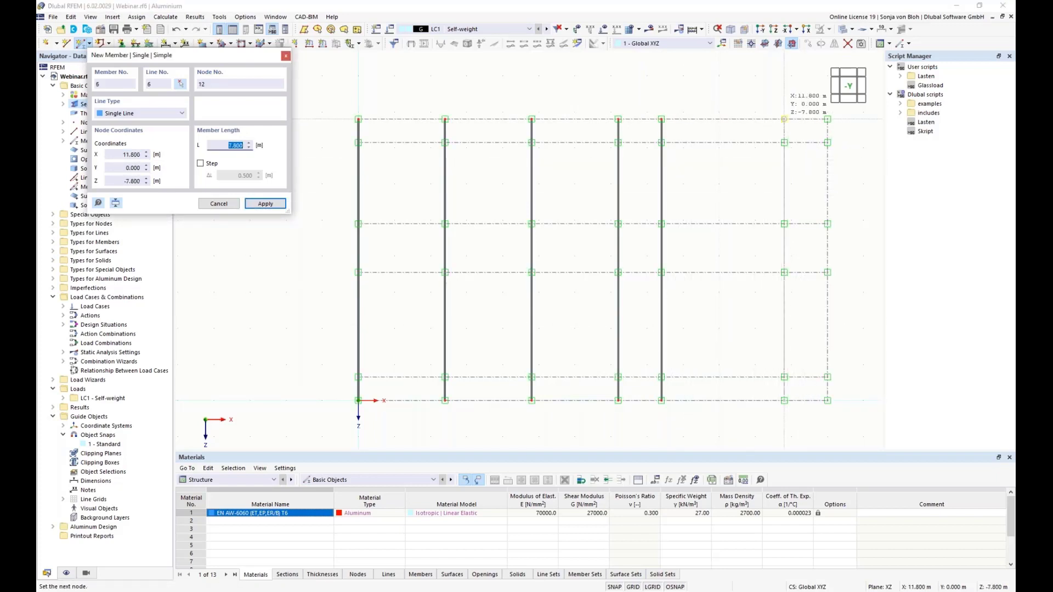
left_click(784, 119)
left_click(828, 401)
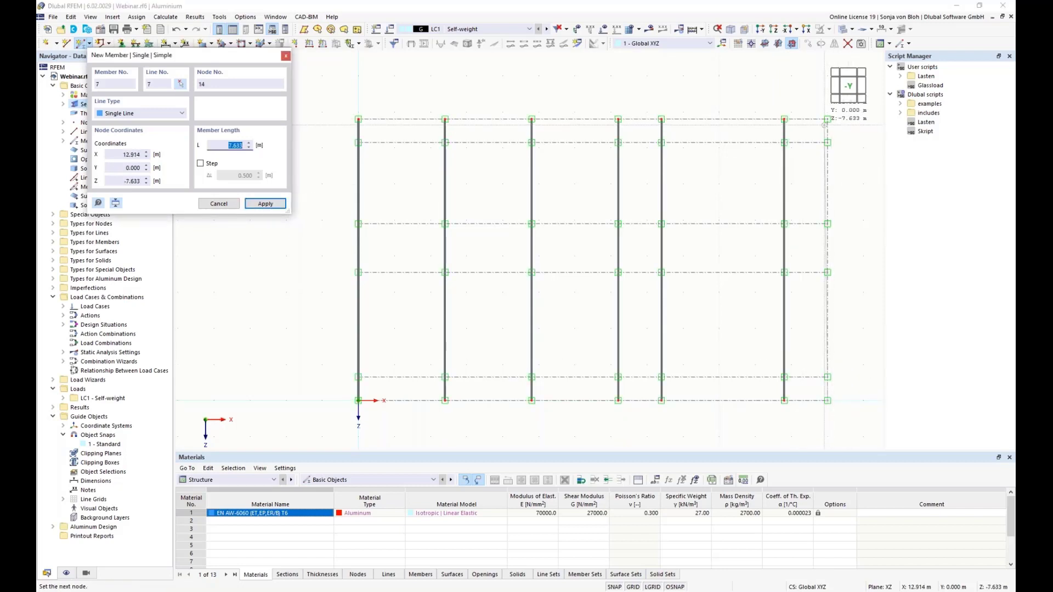
left_click(828, 119)
key("Escape")
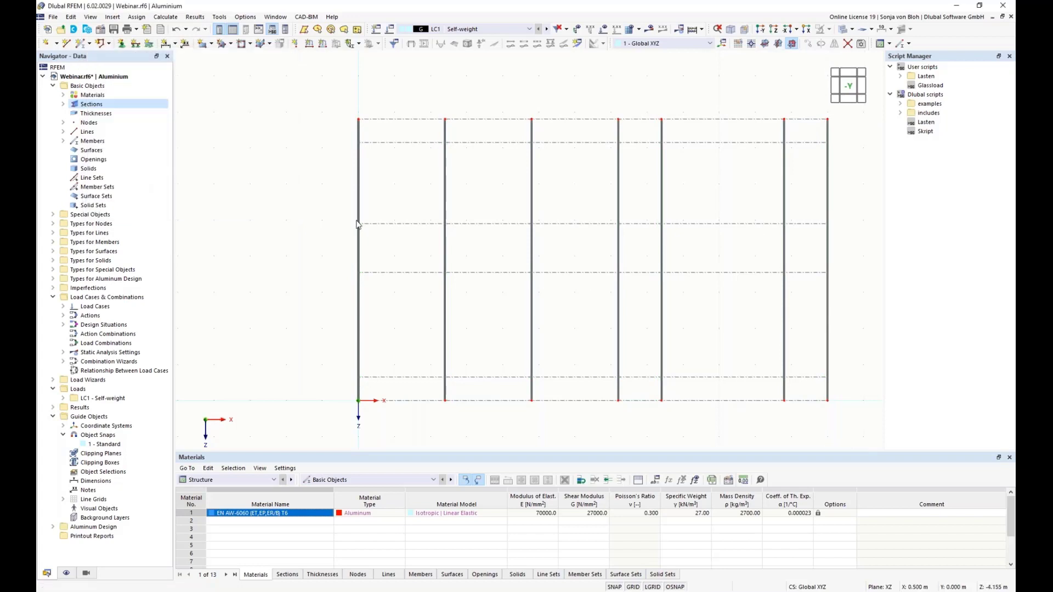
Check the Auto Connect Lines/Members option and set up another beam member with section Beispiel 1 and a rotation angle of 270°
right_click(224, 171)
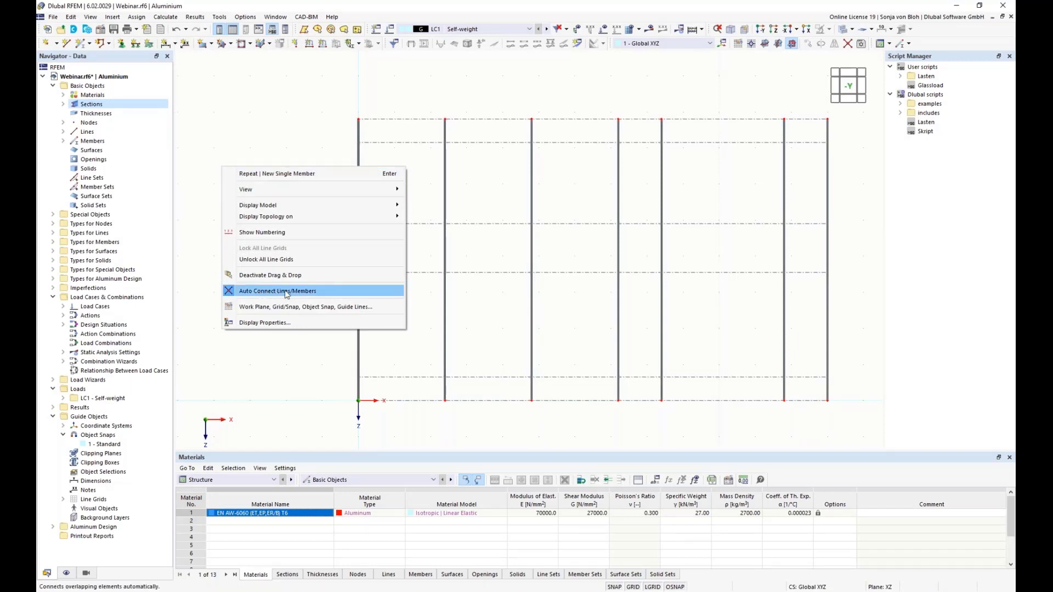
left_click(277, 367)
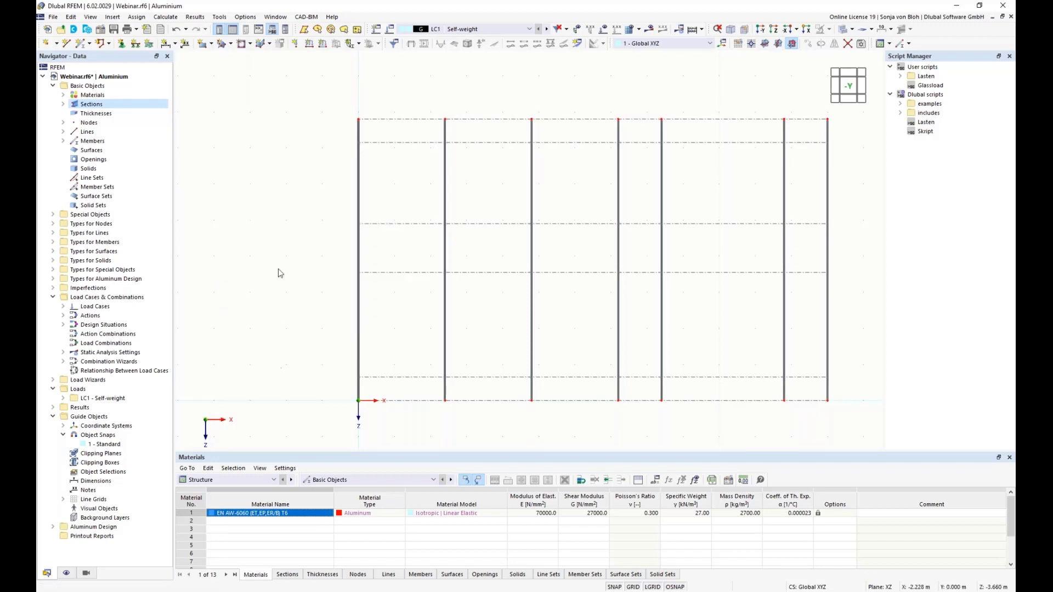
left_click(82, 46)
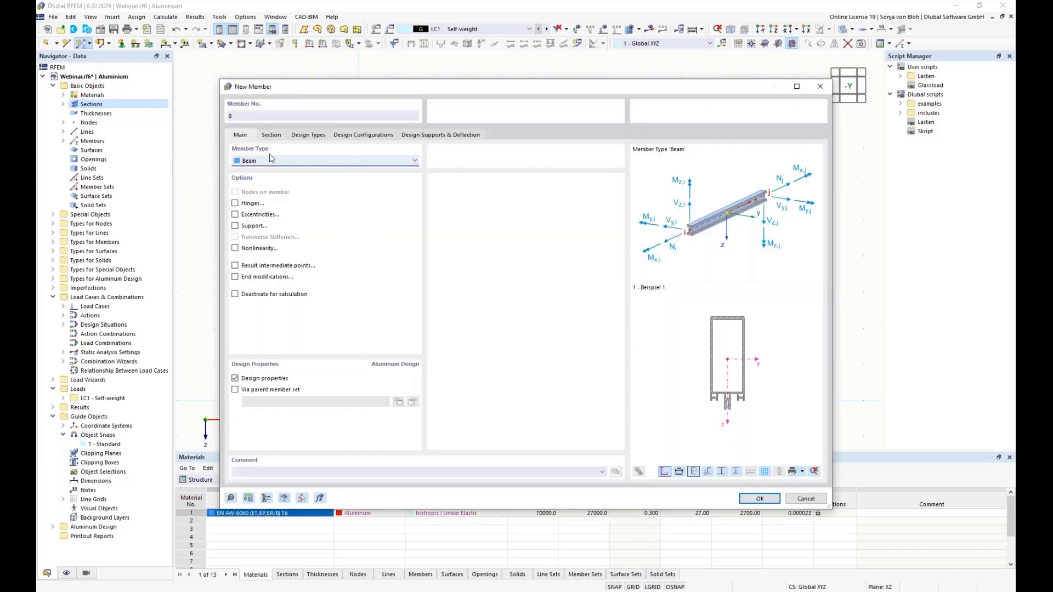
left_click(280, 137)
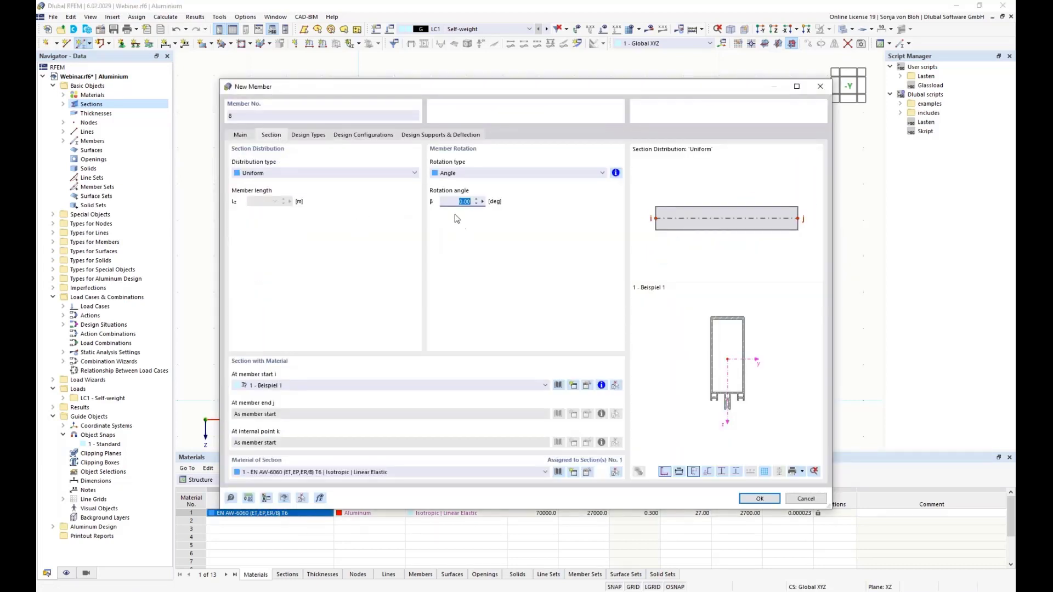
type("270")
Enable hinges for the new member, define a hinge releasing φy and φz, assign it to both member ends, and accept the member settings
left_click(241, 136)
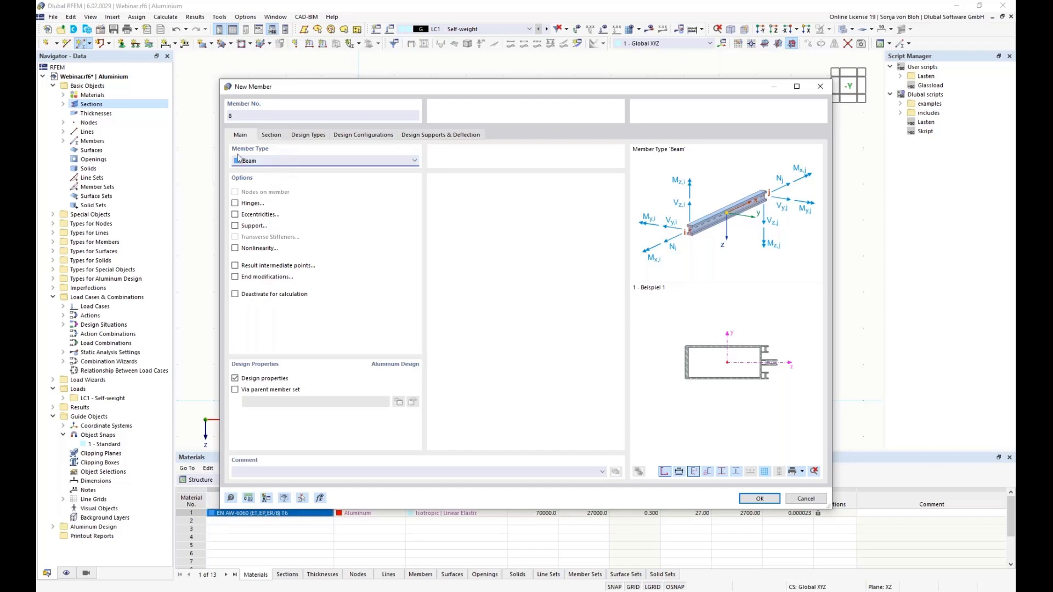
left_click(236, 203)
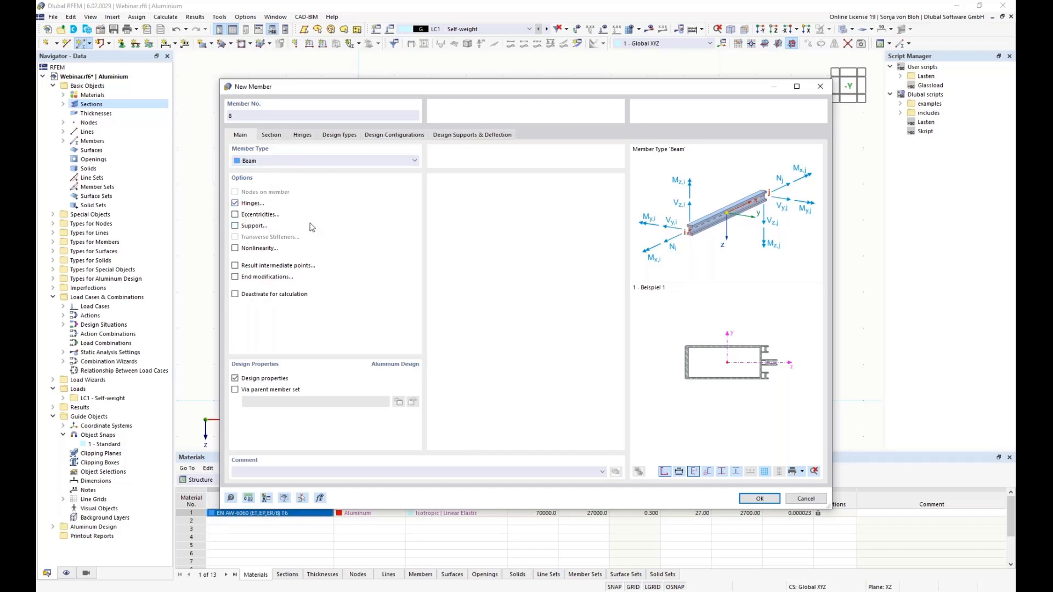
left_click(308, 138)
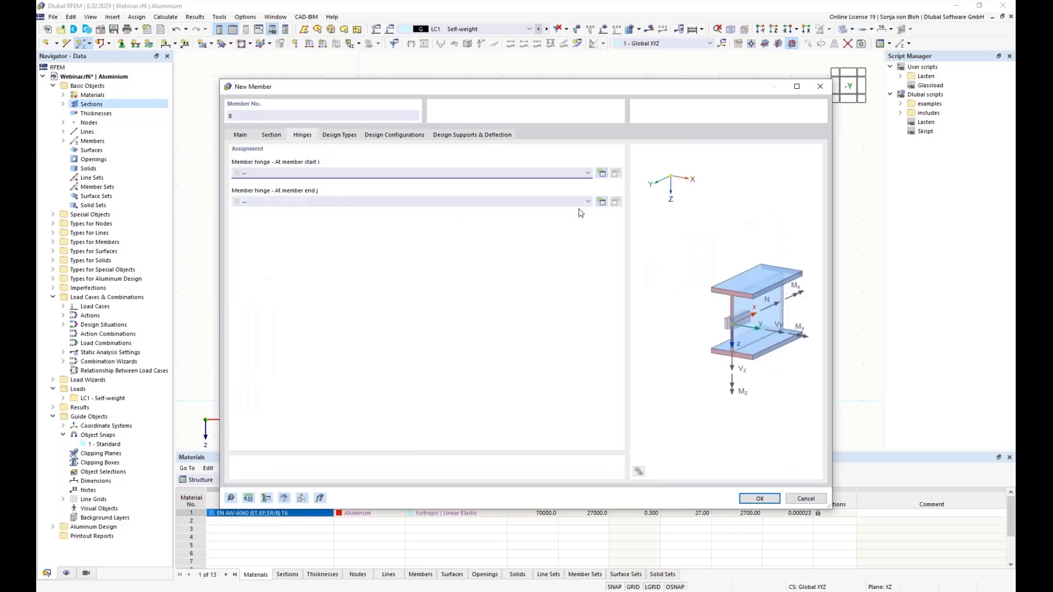
left_click(602, 174)
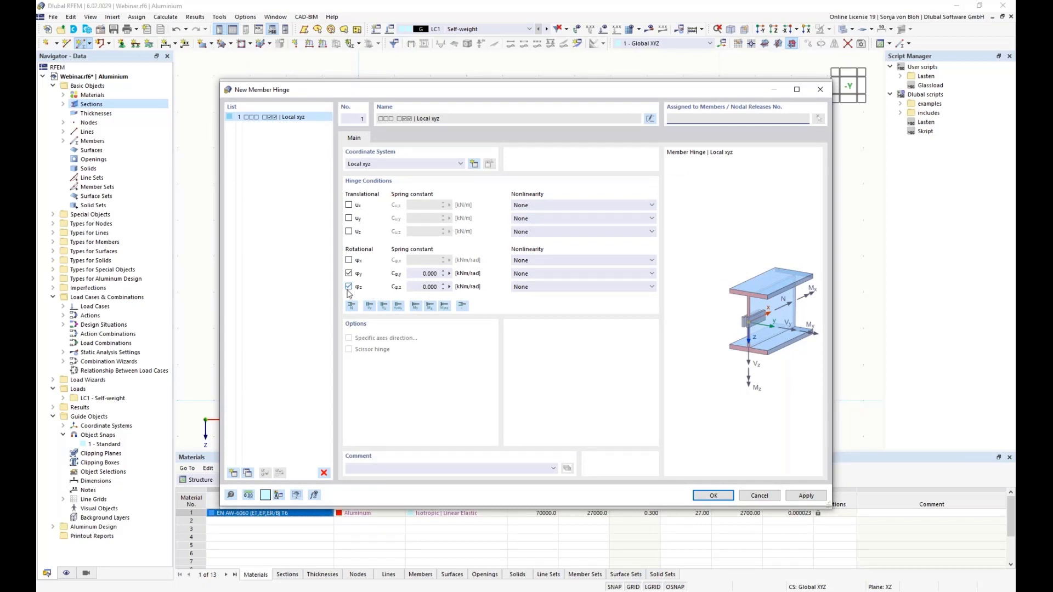
left_click(713, 496)
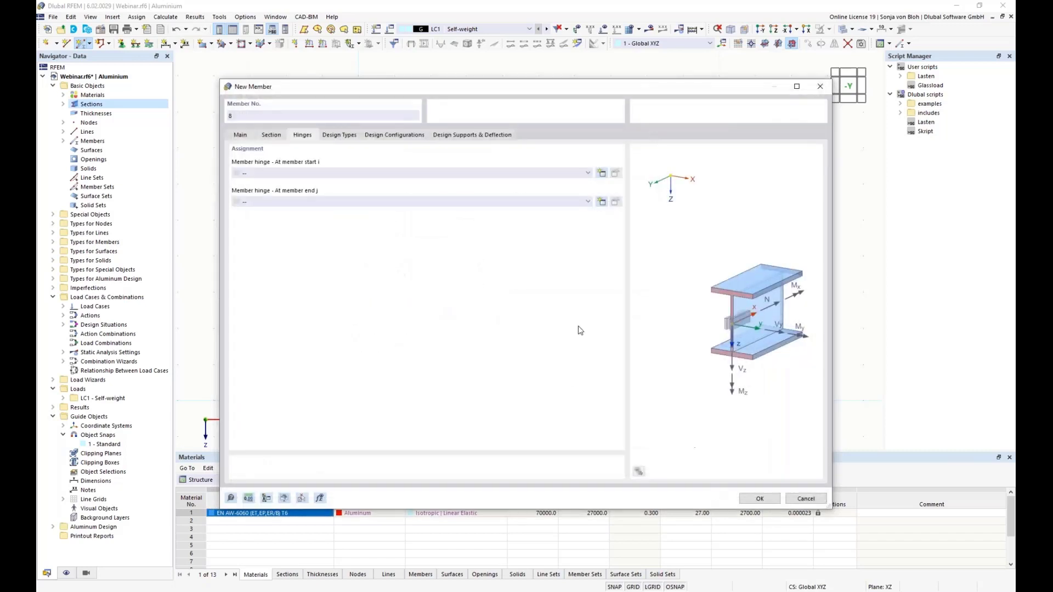
left_click(529, 202)
left_click(492, 221)
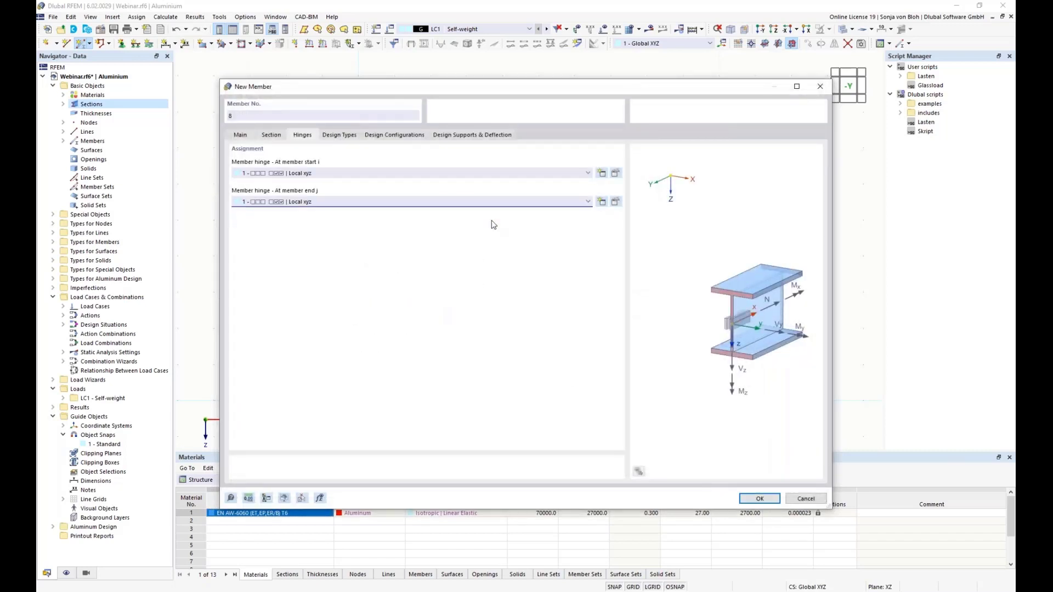
left_click(760, 500)
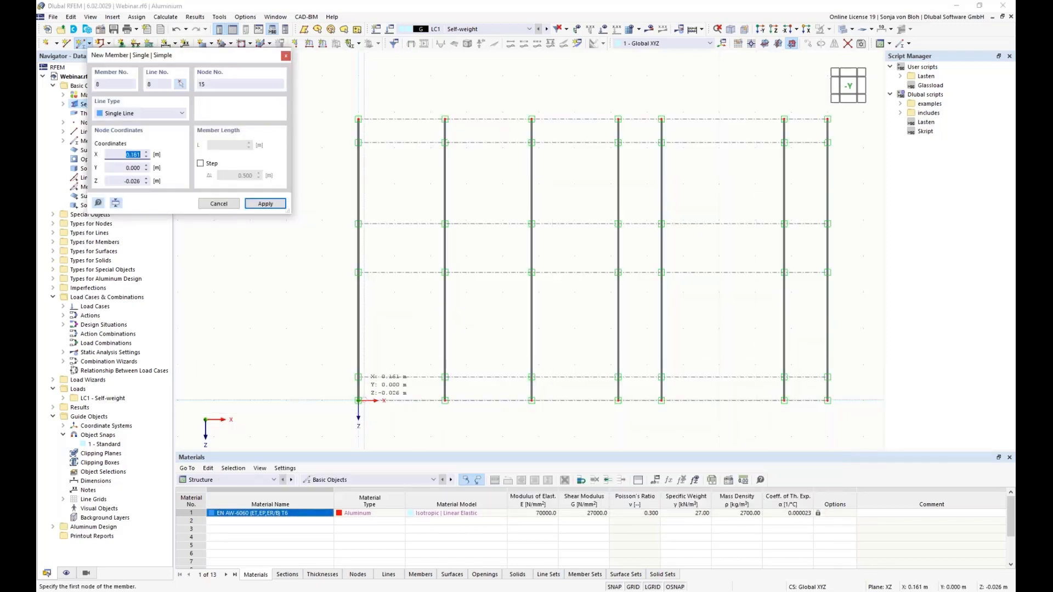
Draw full-width horizontal hinged members along the base and the grid lines at Z = -0.650 m and Z = -3.550 m
left_click(358, 400)
left_click(828, 401)
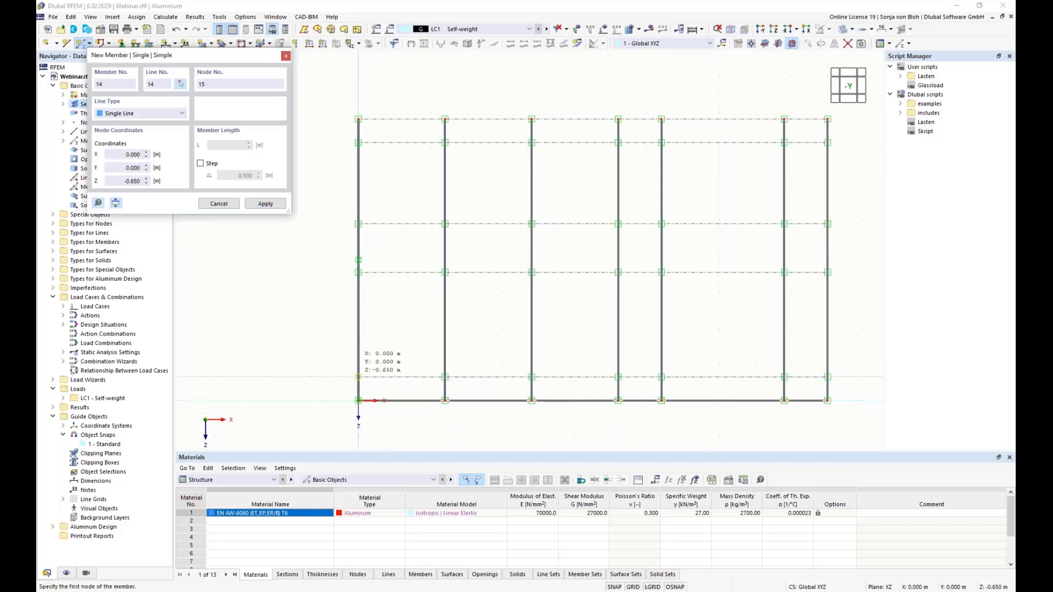
left_click(358, 378)
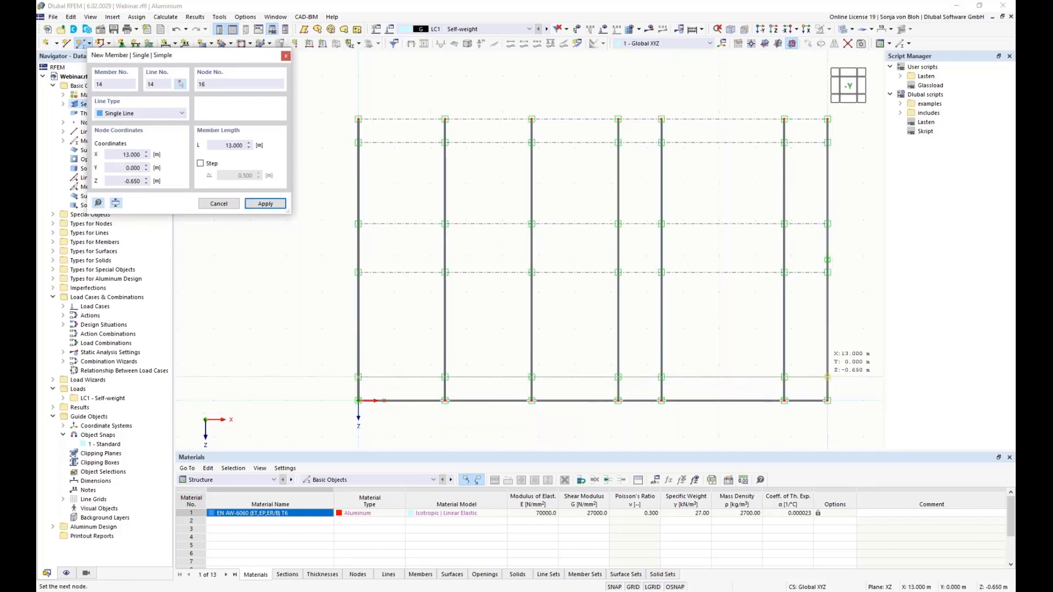
left_click(827, 378)
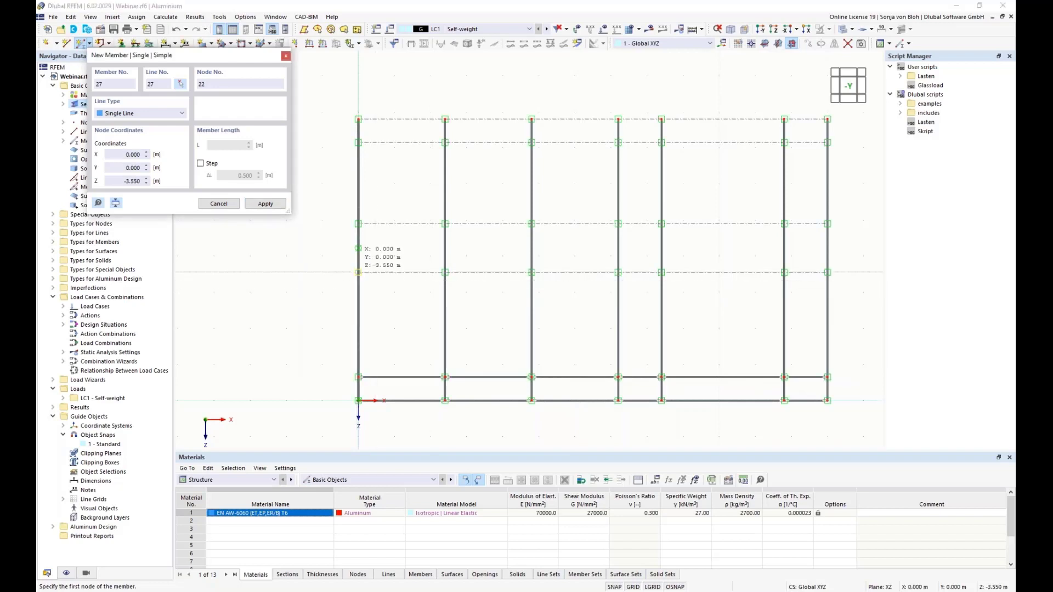
left_click(358, 273)
left_click(827, 272)
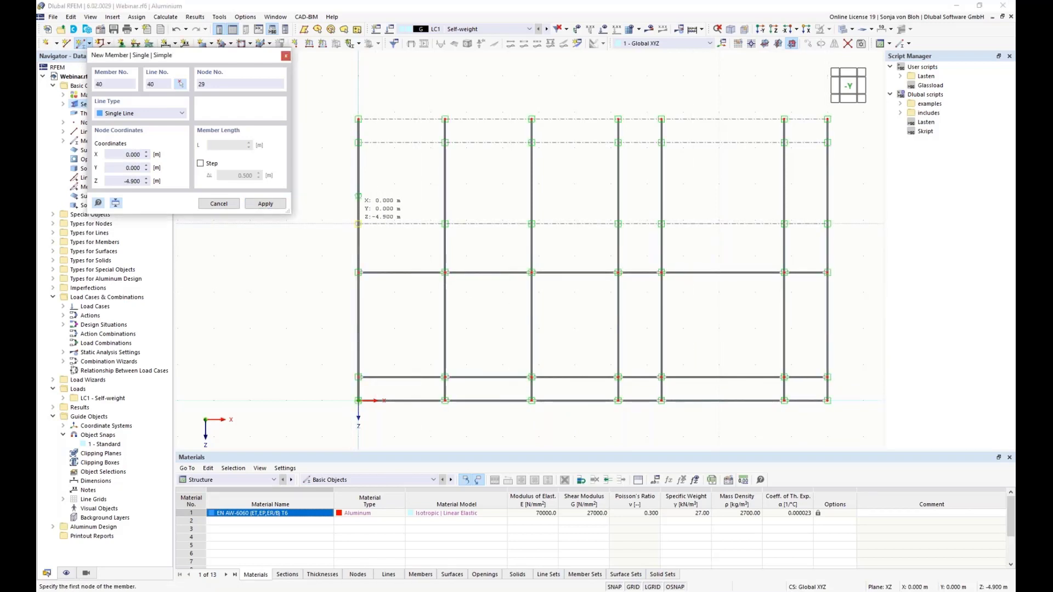
Draw full-width horizontal hinged members at Z = -4.900 m, Z = -7.150 m and along the top grid line, and finish member placement
left_click(358, 224)
left_click(834, 224)
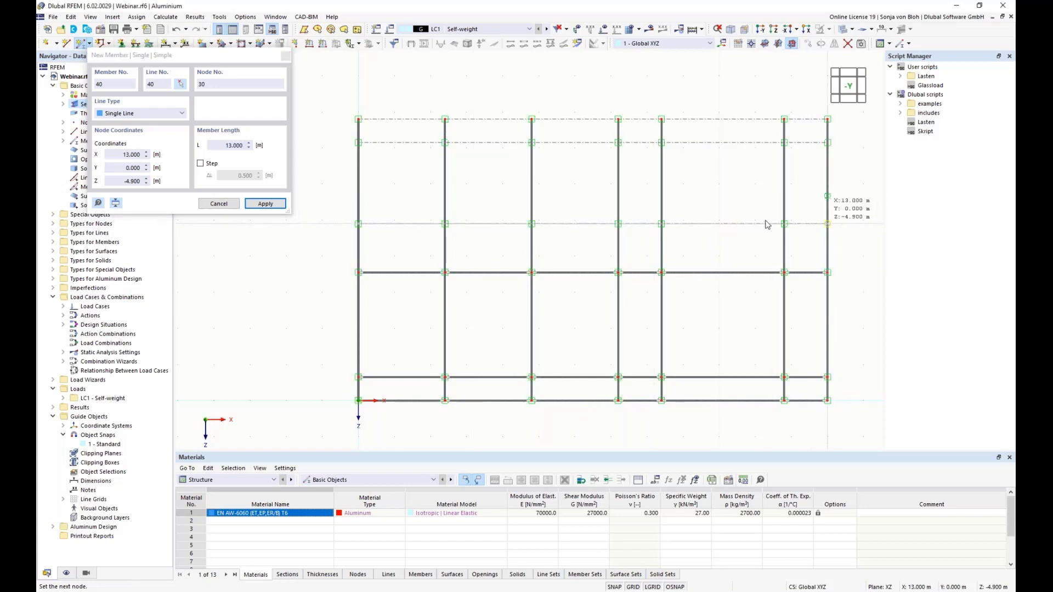
left_click(359, 142)
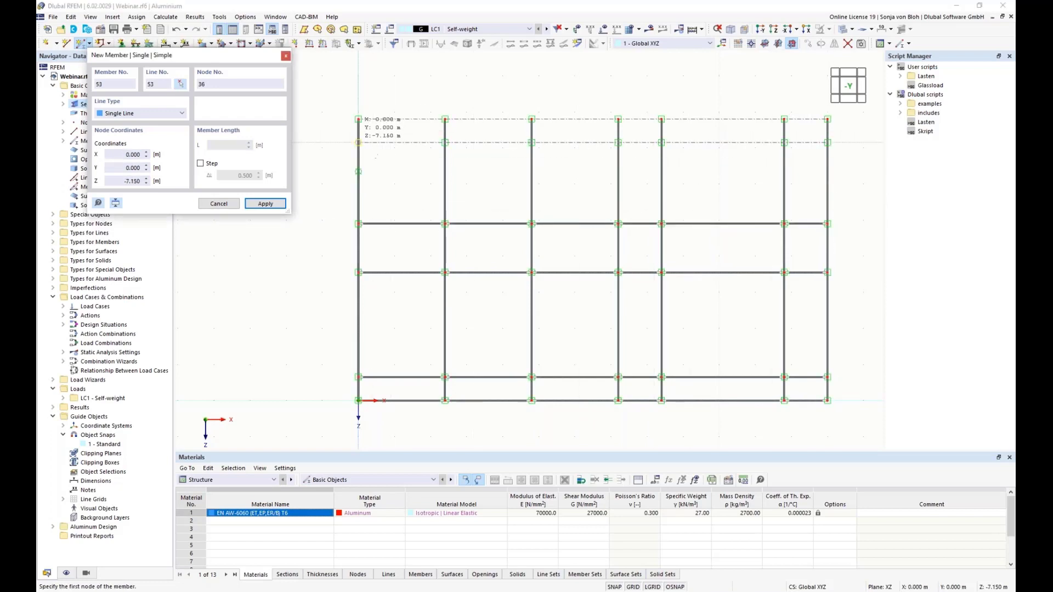
left_click(828, 143)
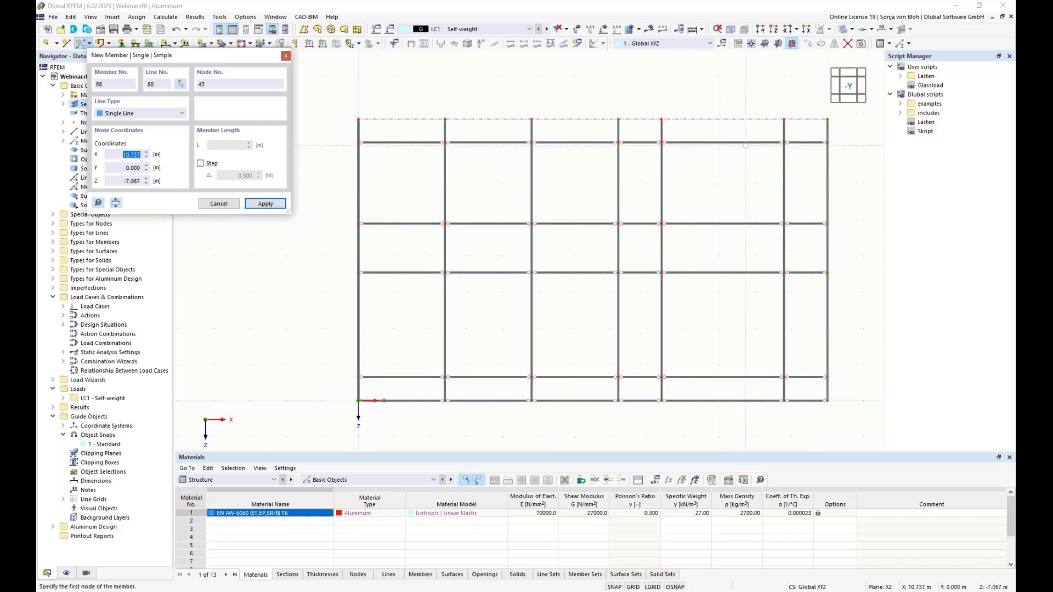
left_click(358, 123)
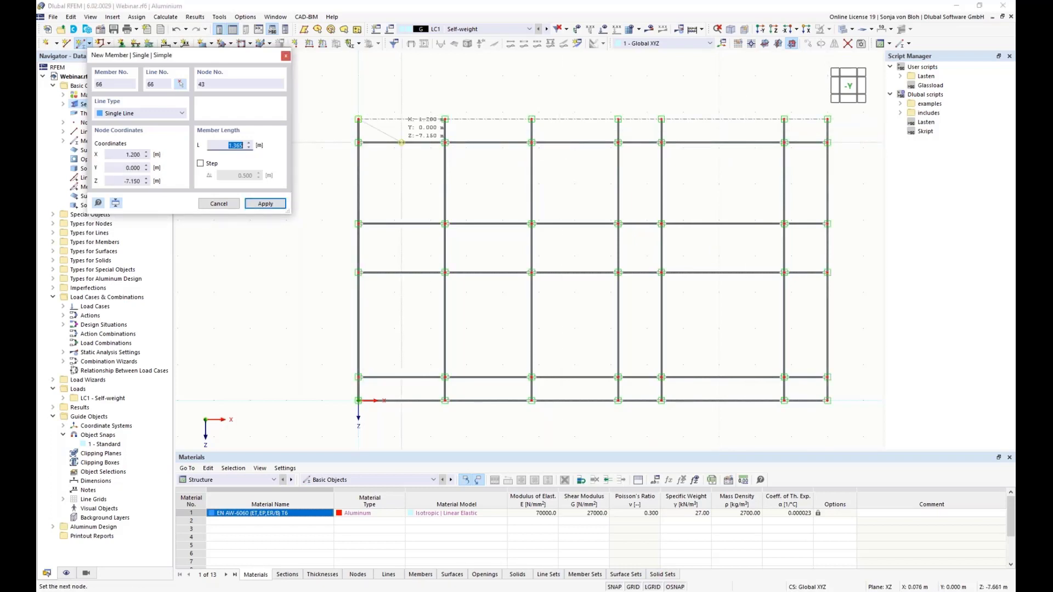
left_click(828, 119)
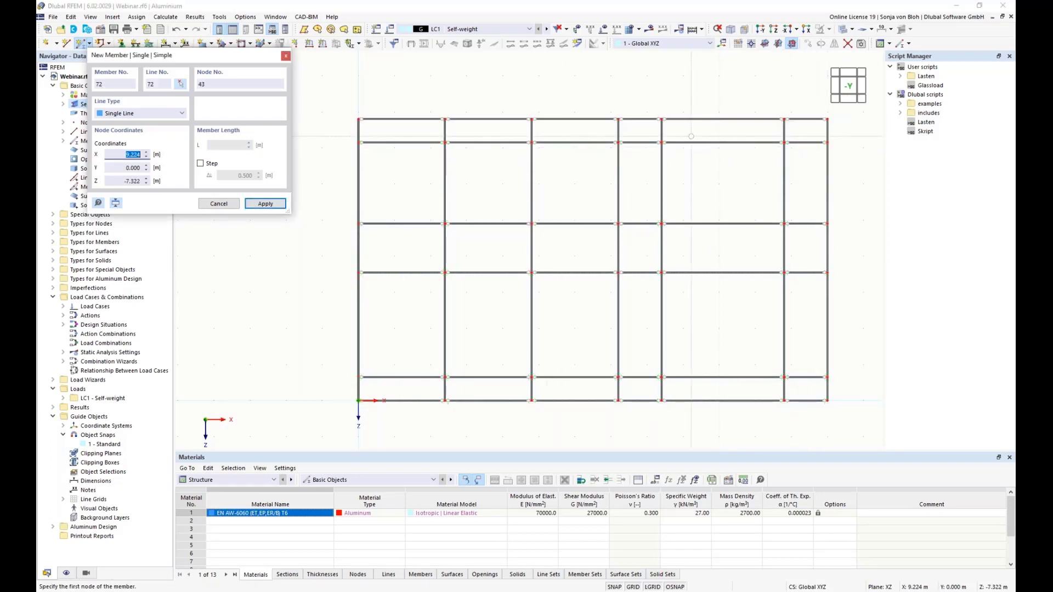
key("Escape")
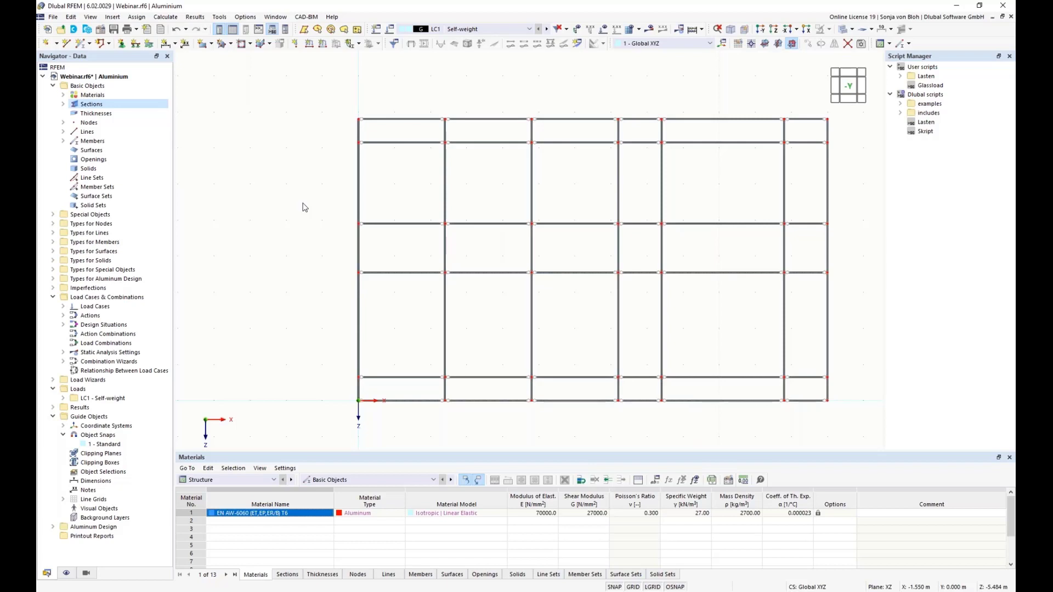
Divide the seven vertical member segments between the two middle horizontal rows at a distance of 0.65 m from the member start
left_click_drag(840, 253, 330, 248)
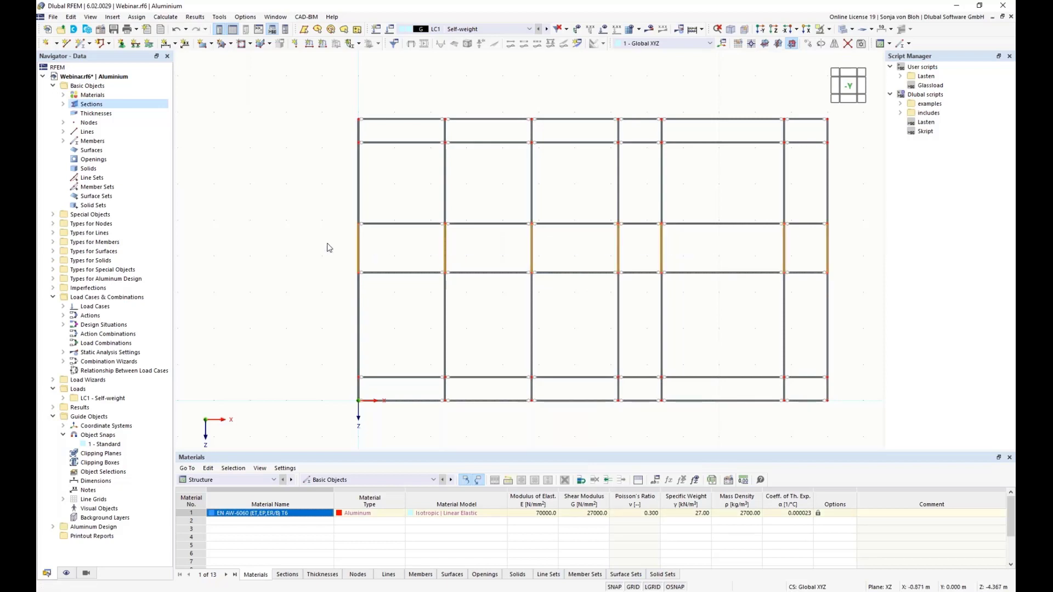
right_click(359, 245)
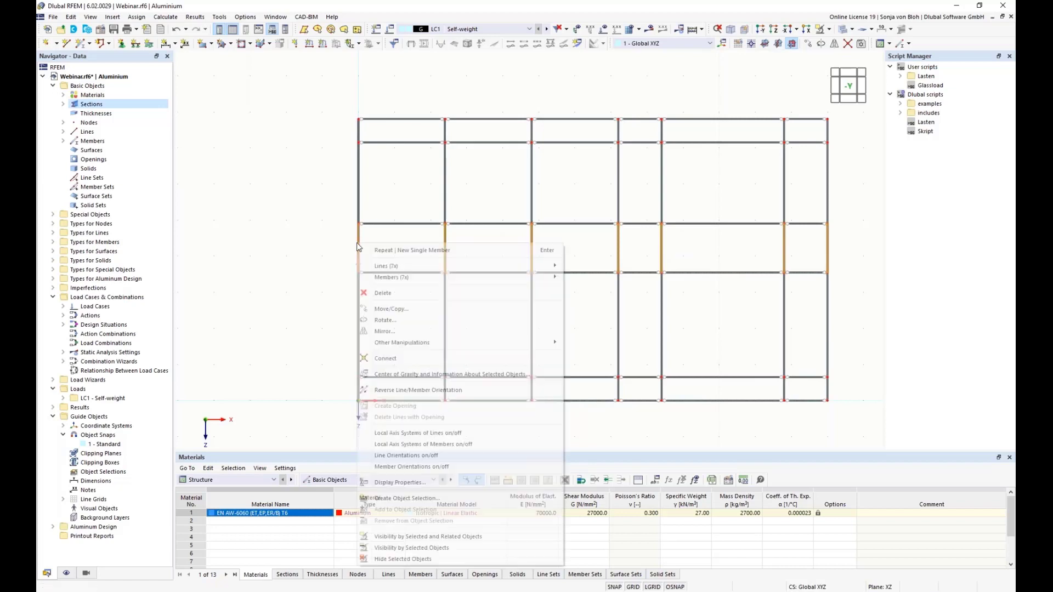
mouse_move(453, 278)
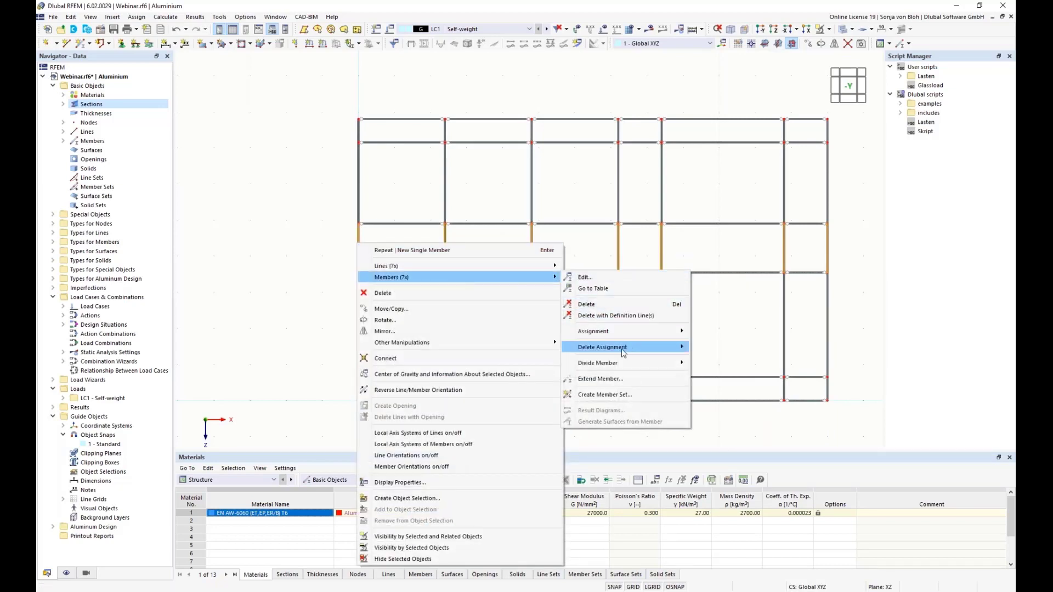
mouse_move(622, 365)
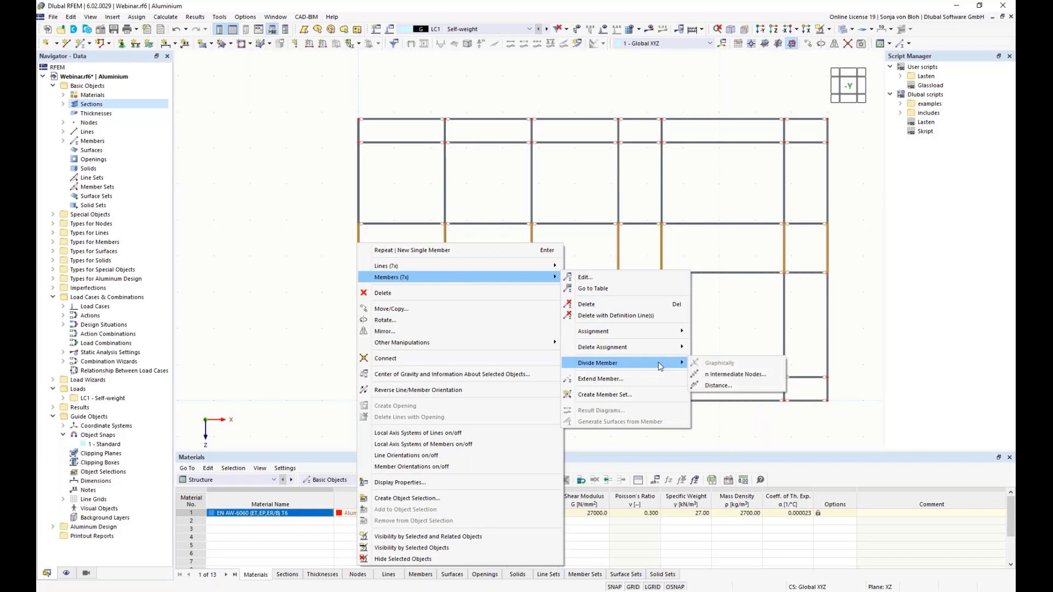
left_click(727, 388)
left_click(354, 212)
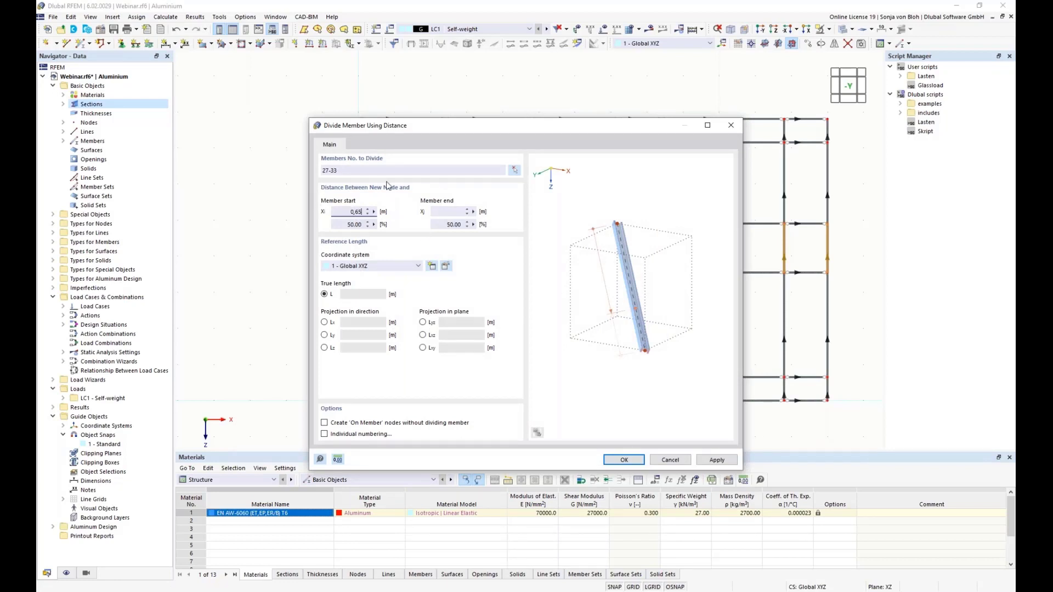
left_click(625, 461)
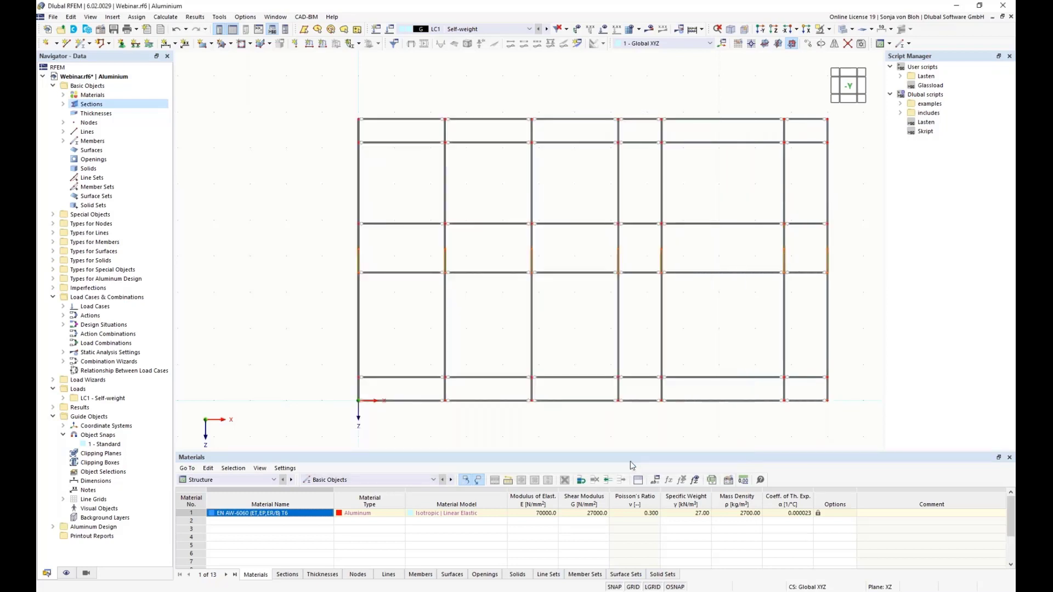
left_click(316, 312)
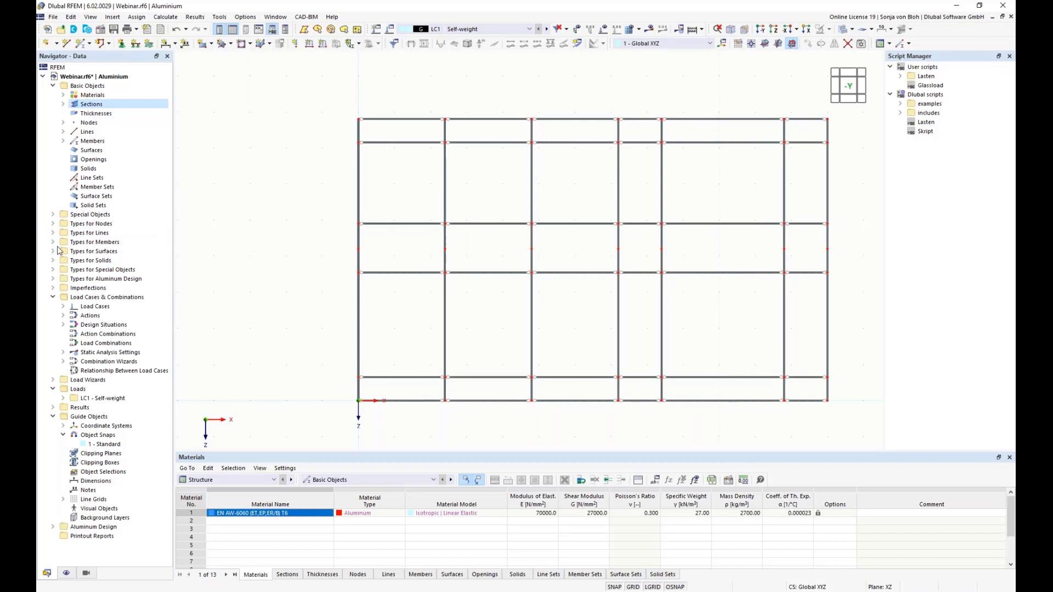
Open the predefined Hinged nodal support and assign it to the base node at the model origin
left_click(53, 225)
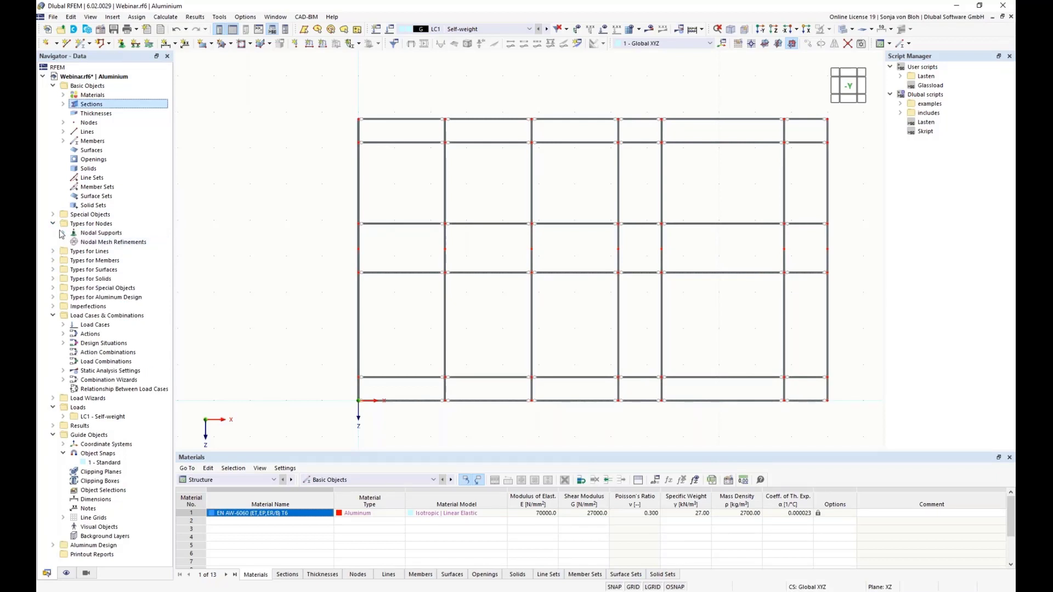
left_click(63, 232)
left_click(93, 243)
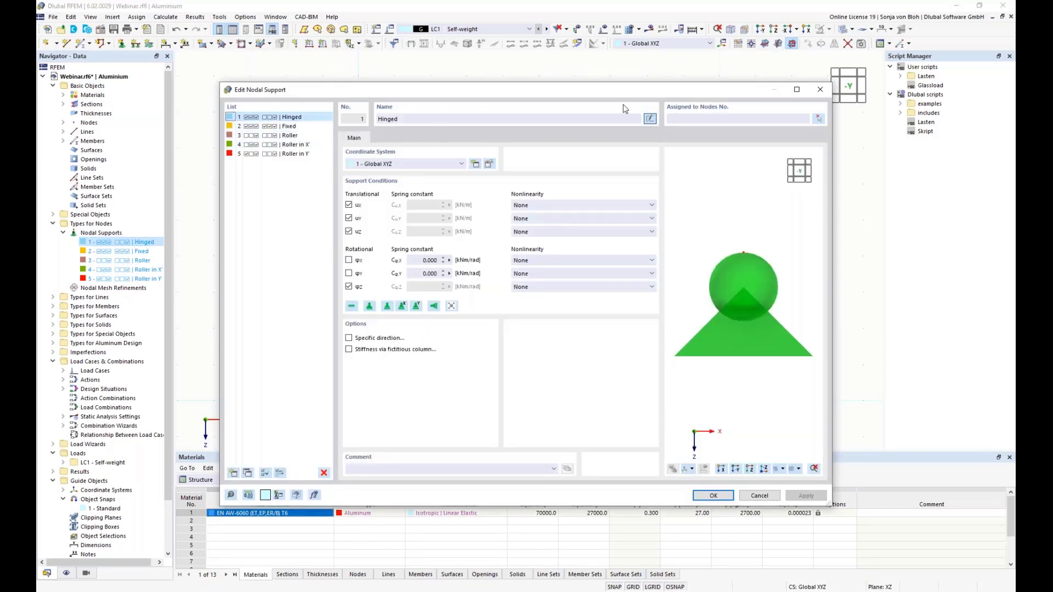
left_click(819, 119)
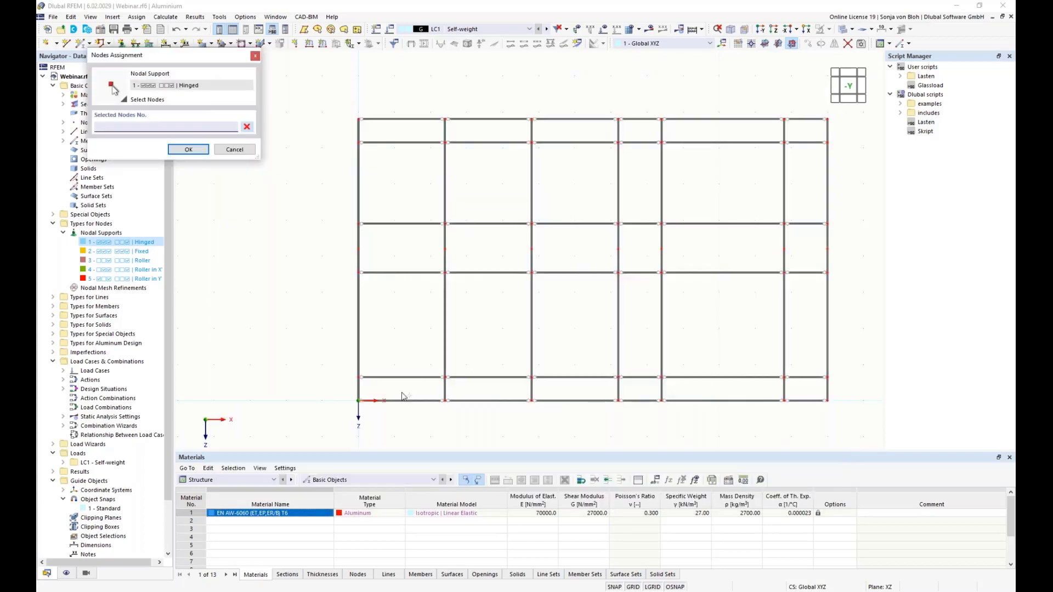
left_click(358, 401)
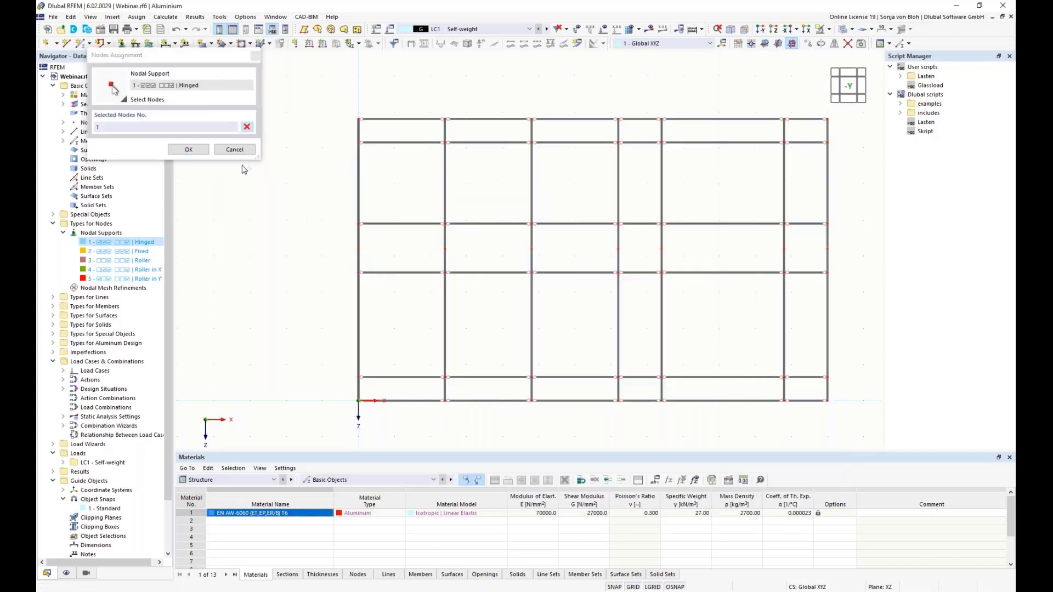
left_click(189, 150)
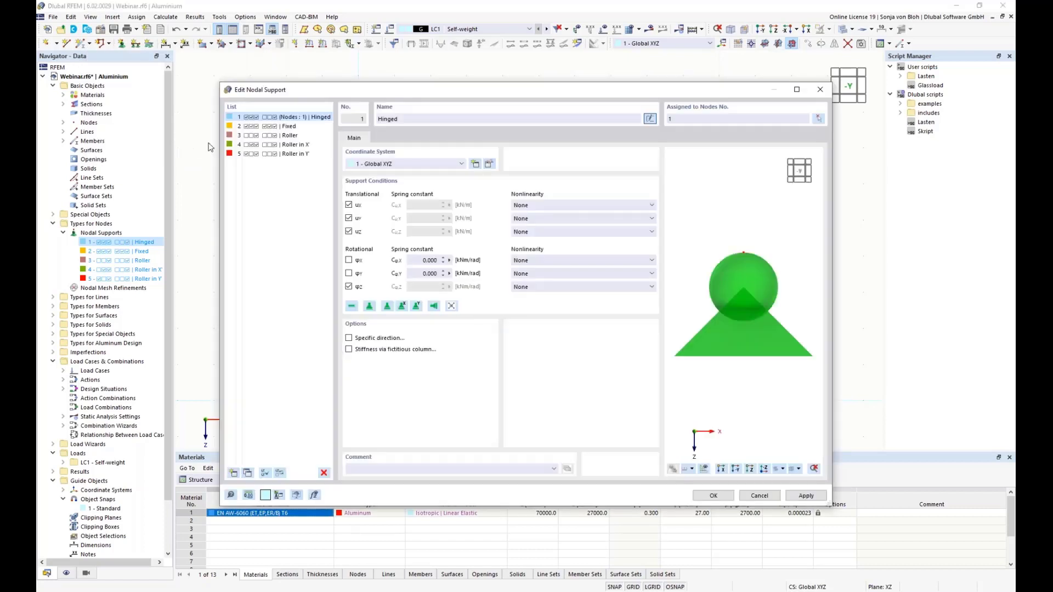
Create a nodal support with uX released, keeping uY, uZ and φZ fixed, and assign it to the other six base nodes
left_click(233, 472)
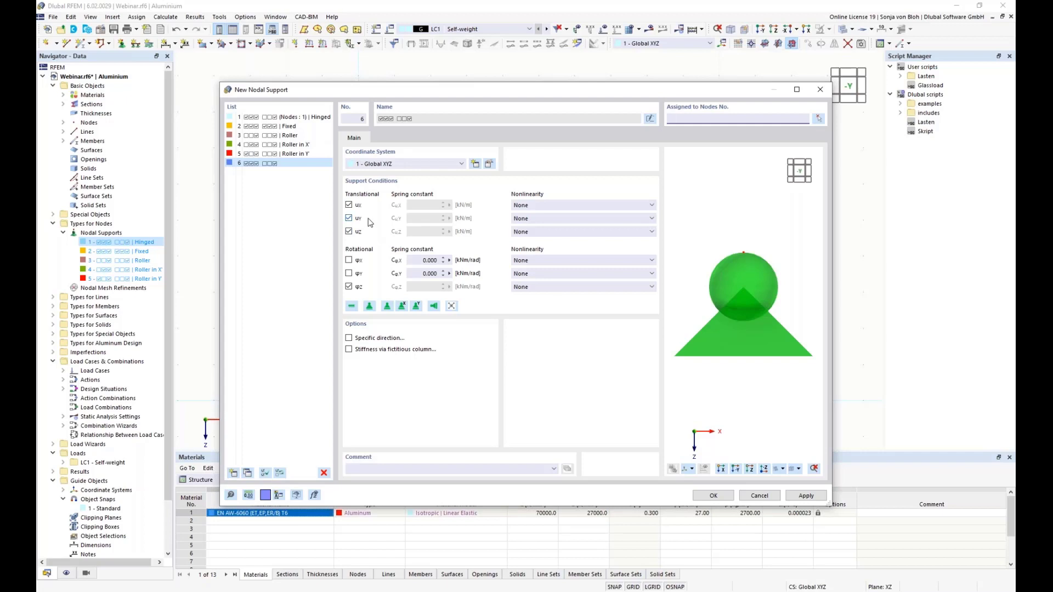
left_click(349, 205)
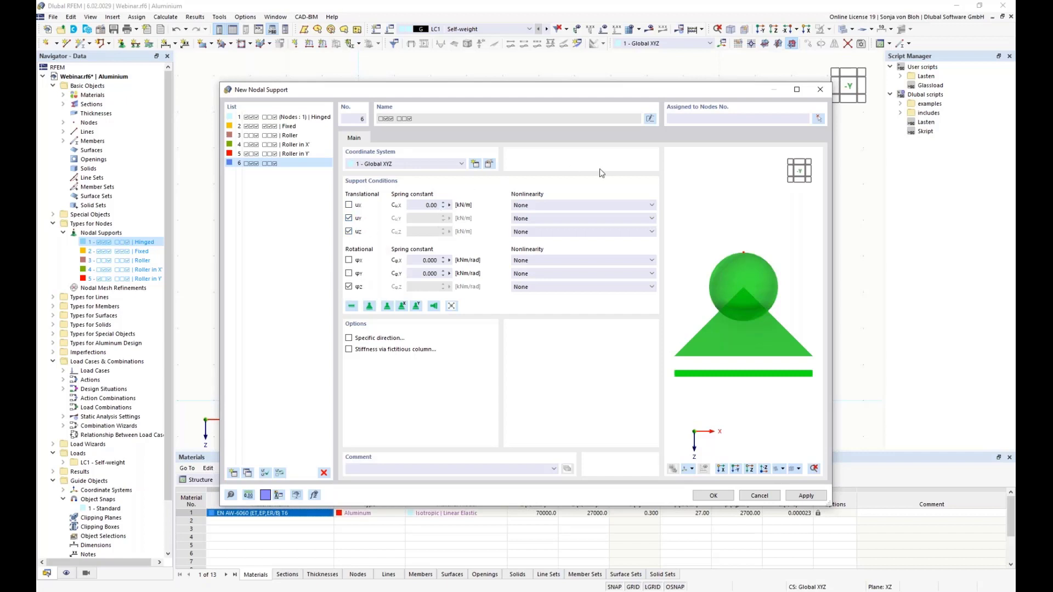
left_click(819, 119)
mouse_move(338, 241)
left_mouse_down()
mouse_move(453, 276)
mouse_move(675, 248)
mouse_move(594, 256)
mouse_move(326, 237)
left_mouse_up()
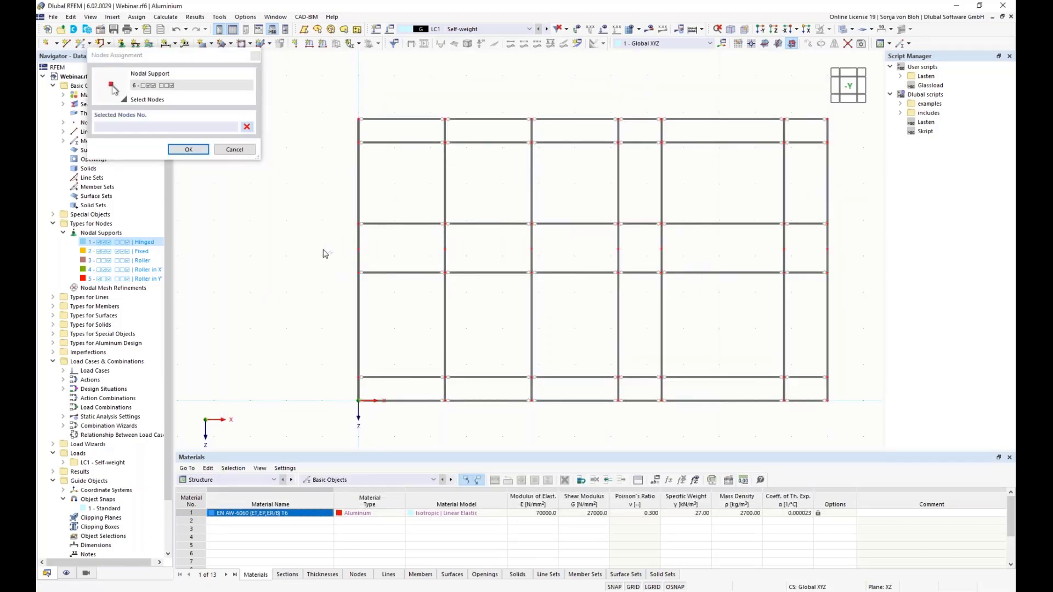
left_click_drag(427, 390, 876, 413)
left_click(186, 150)
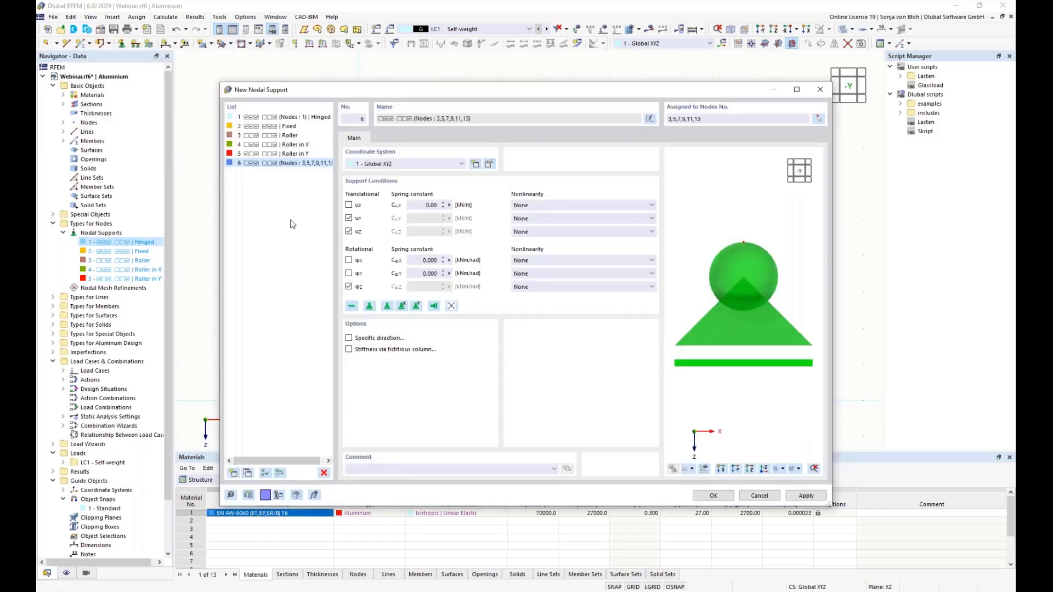
Create a nodal support fixing only uY and assign it to the seven mid-height division nodes and all top nodes except the one at X = 0
left_click(233, 473)
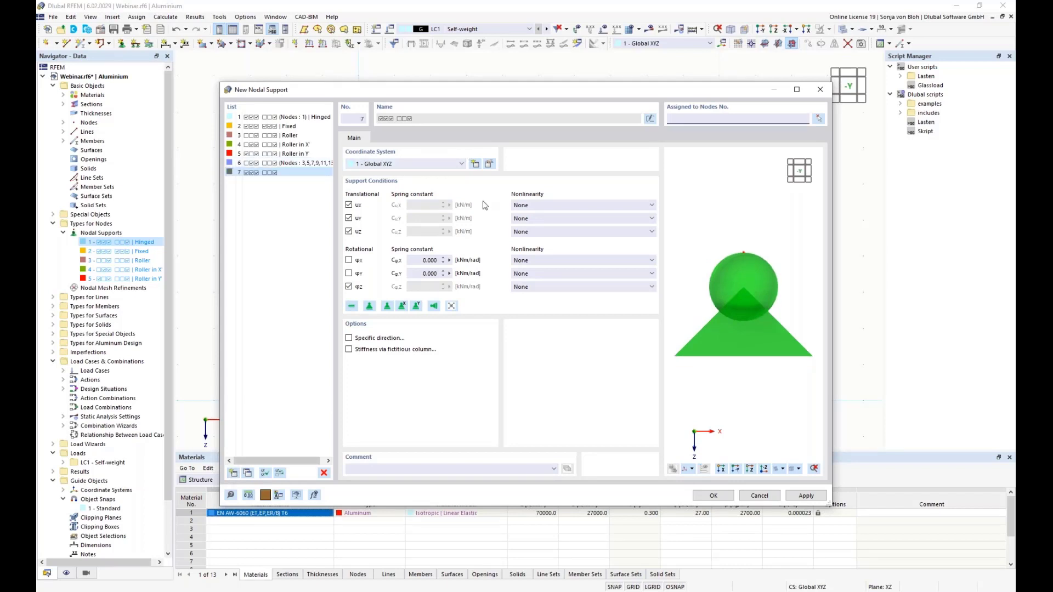
left_click(349, 206)
left_click(349, 232)
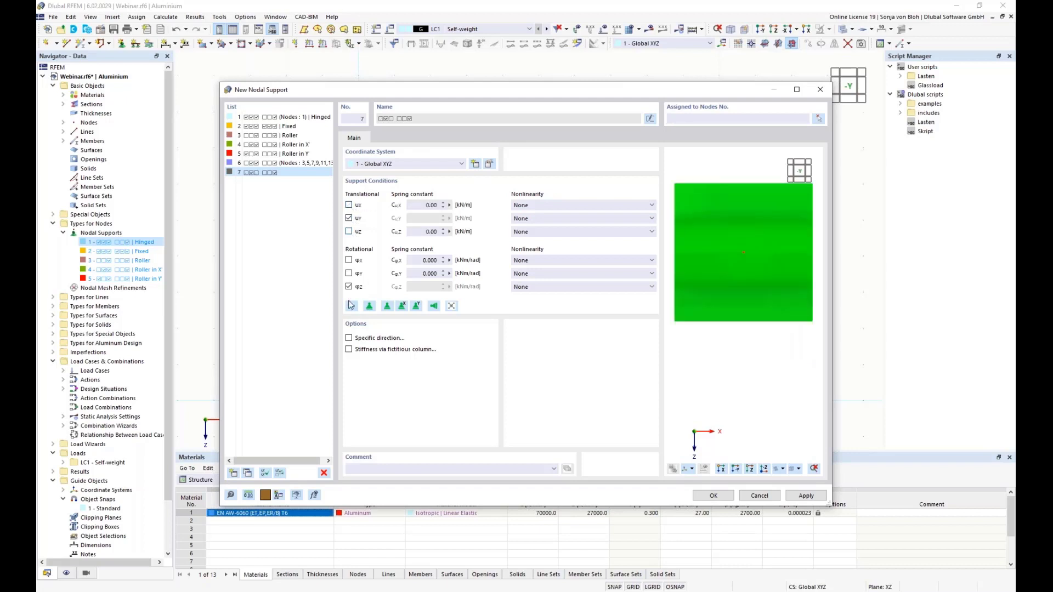
left_click(349, 287)
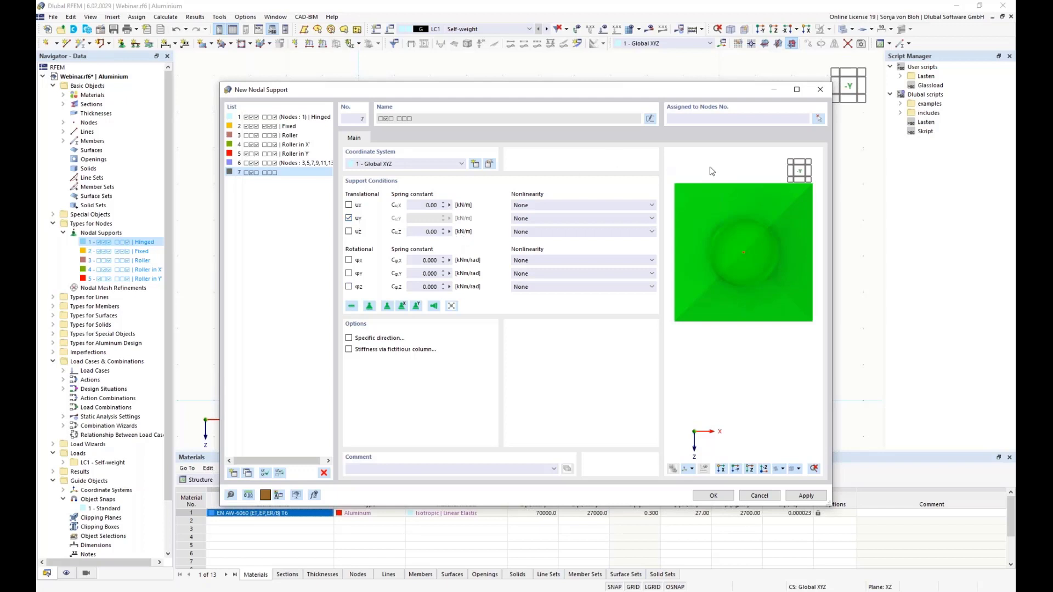
left_click(819, 119)
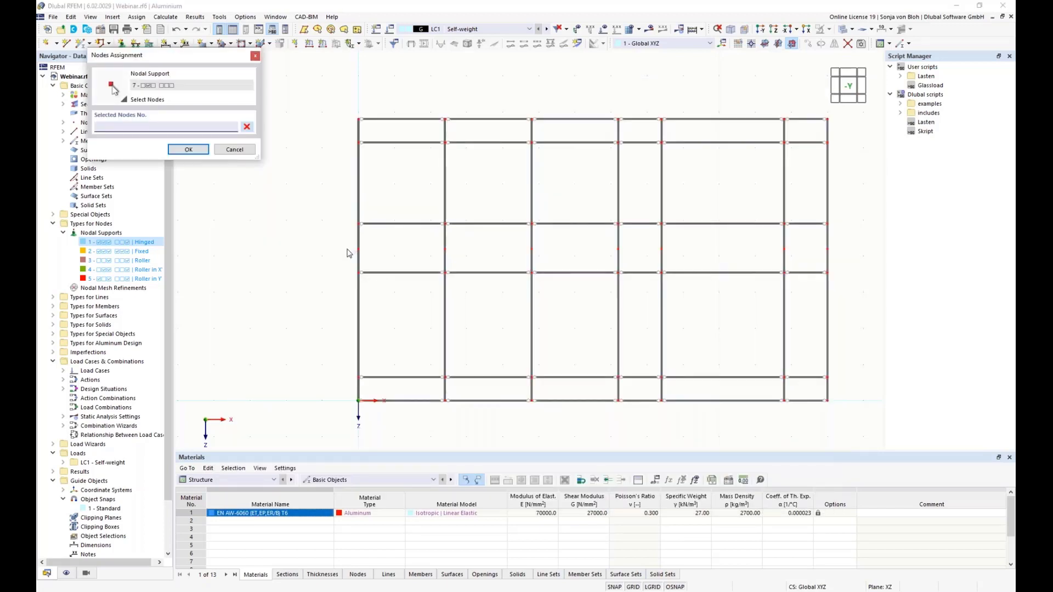
left_click_drag(343, 243, 855, 258)
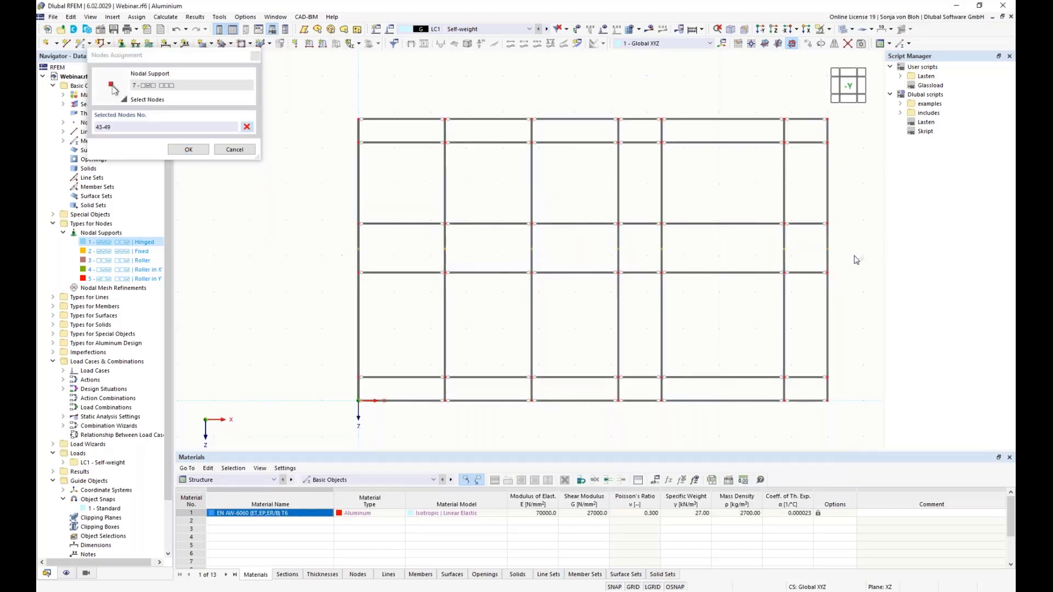
left_click_drag(422, 115, 842, 130)
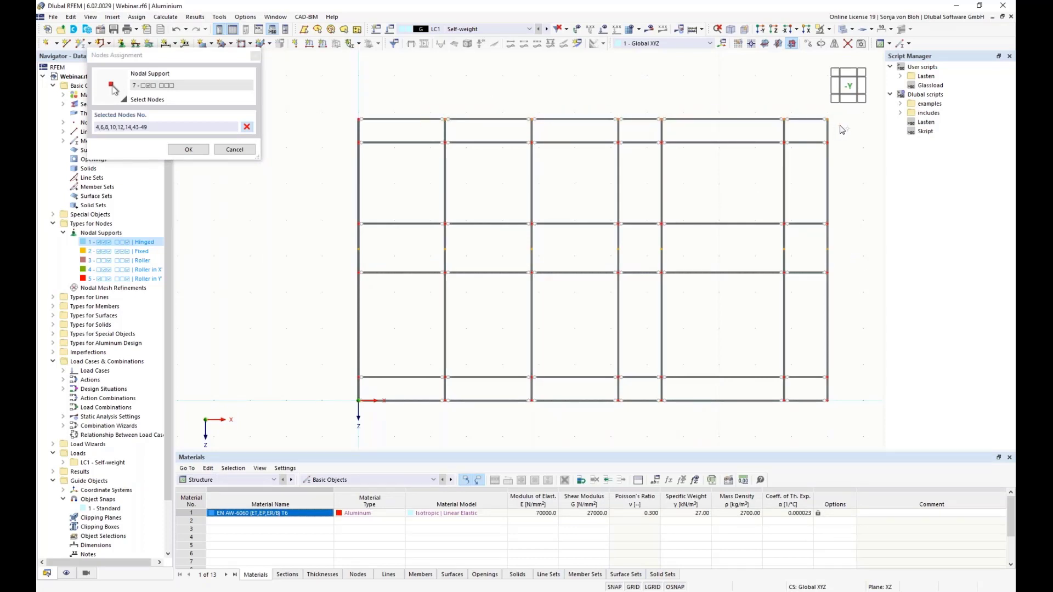
left_click(191, 150)
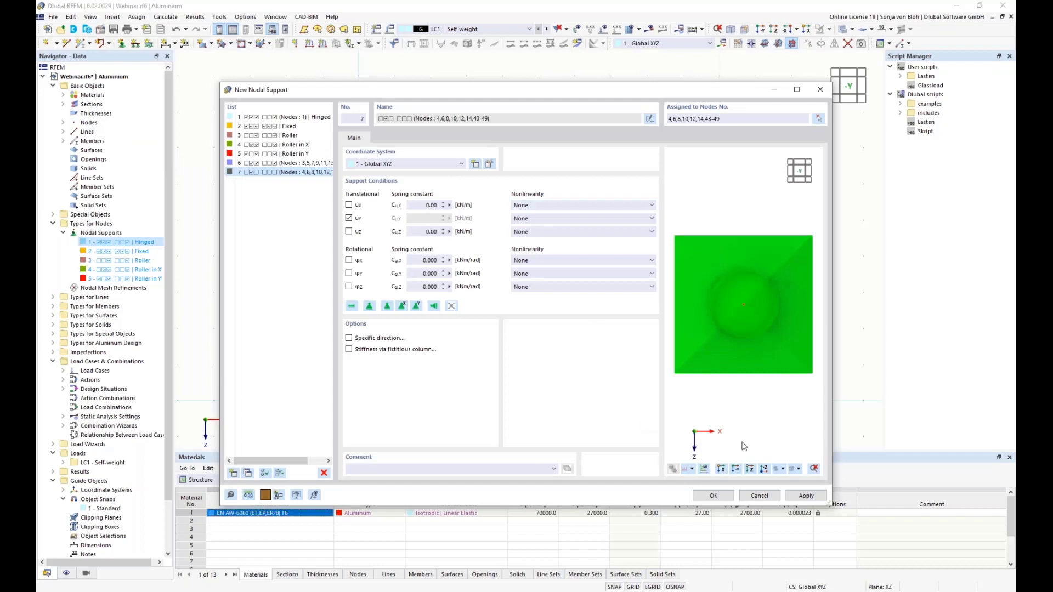
Show the surrounding structure with node numbering in the support preview to check which nodes are assigned
left_click(704, 469)
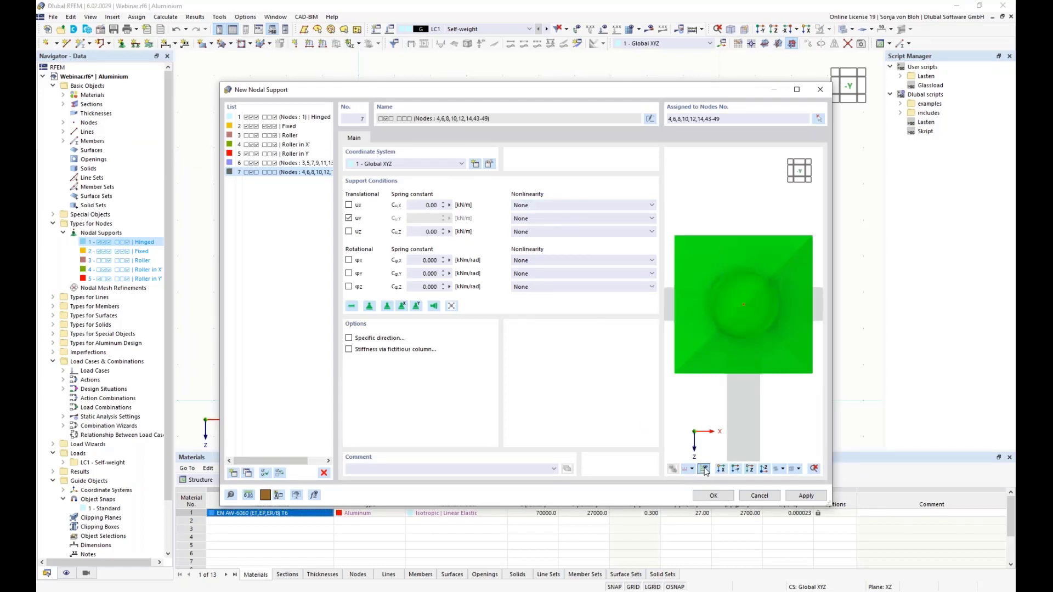
scroll(735, 299, "down", 5)
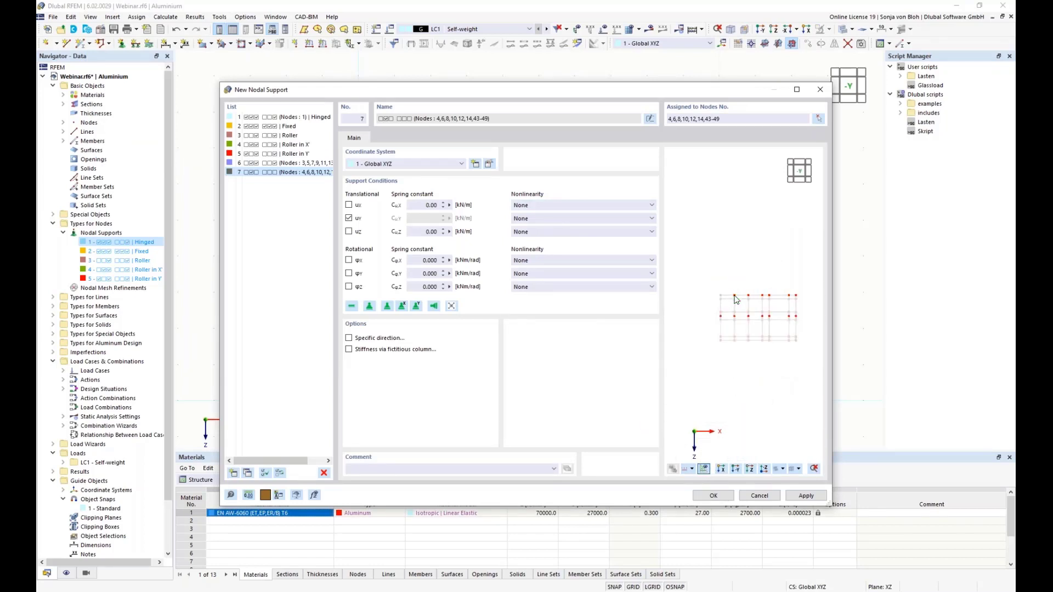
middle_click_drag(737, 320, 709, 259)
scroll(715, 250, "up", 3)
scroll(714, 256, "down", 2)
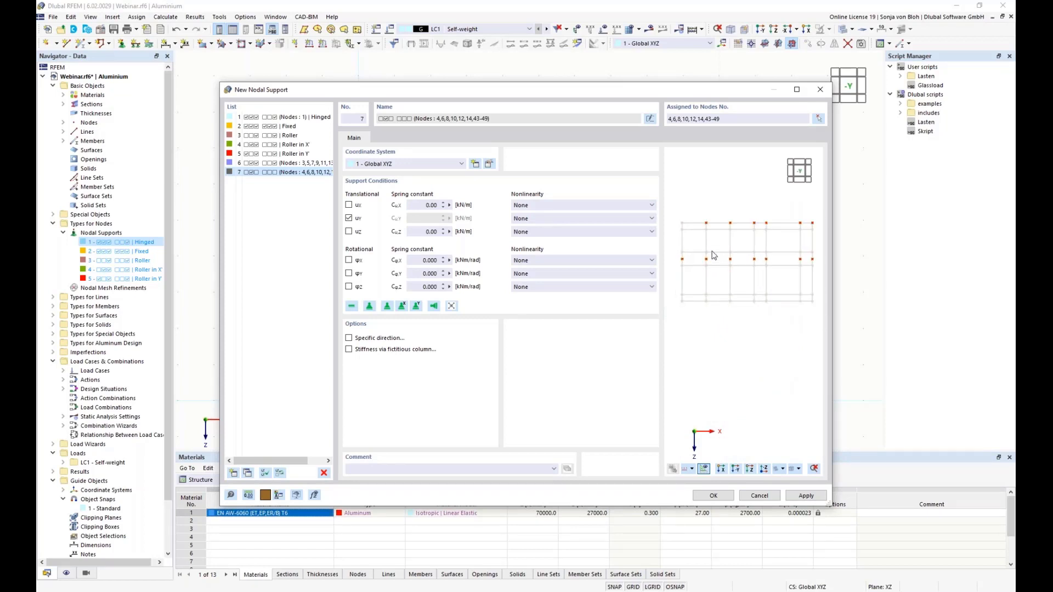
left_click(689, 469)
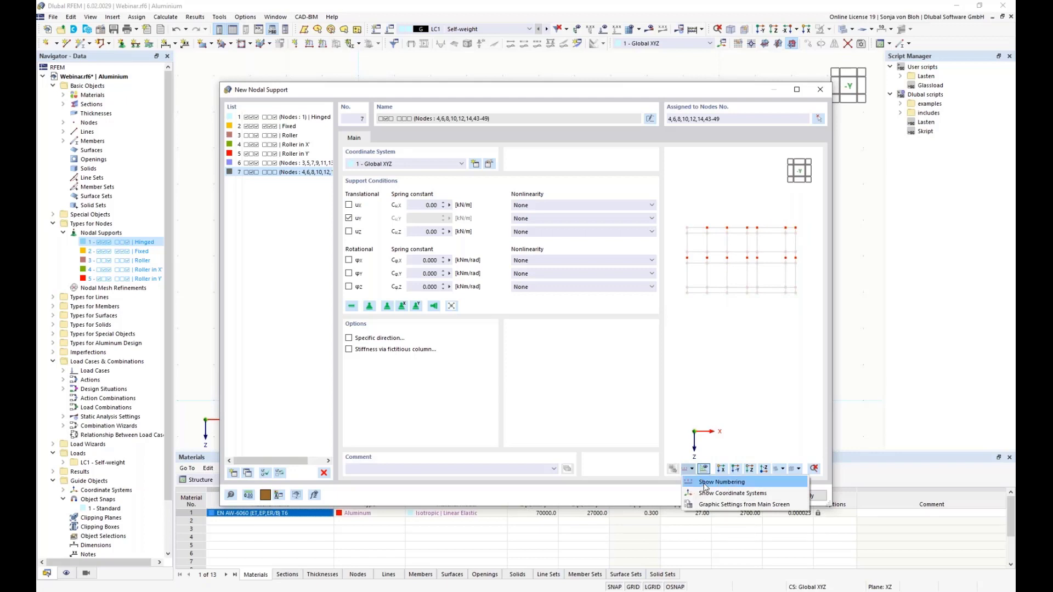
left_click(706, 483)
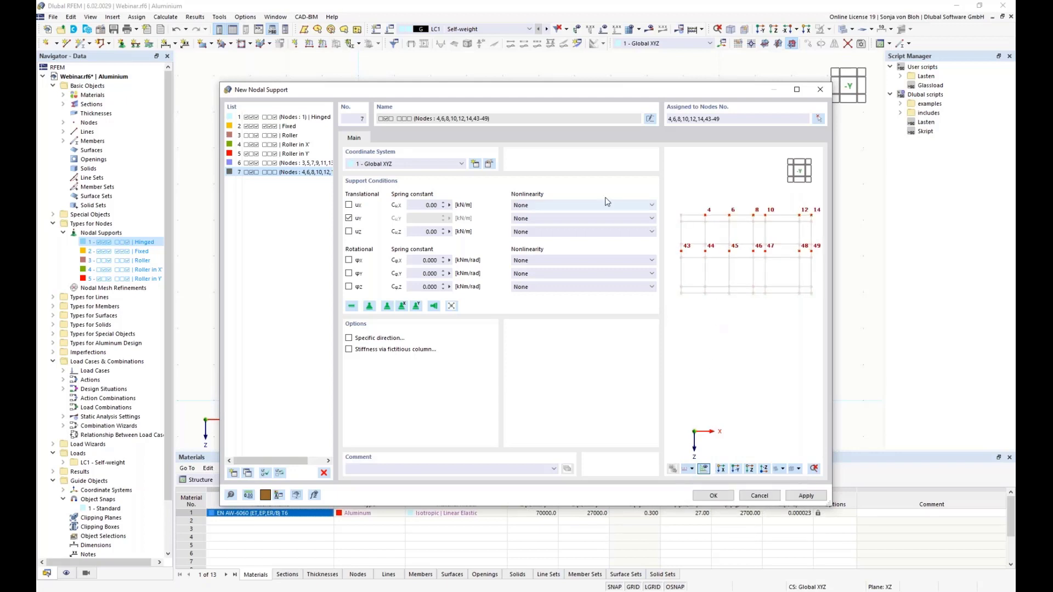
Create a nodal support fixing only uX and uY, assign it to the top node at X = 0, and accept all nodal supports
left_click(233, 473)
left_click(349, 231)
left_click(349, 287)
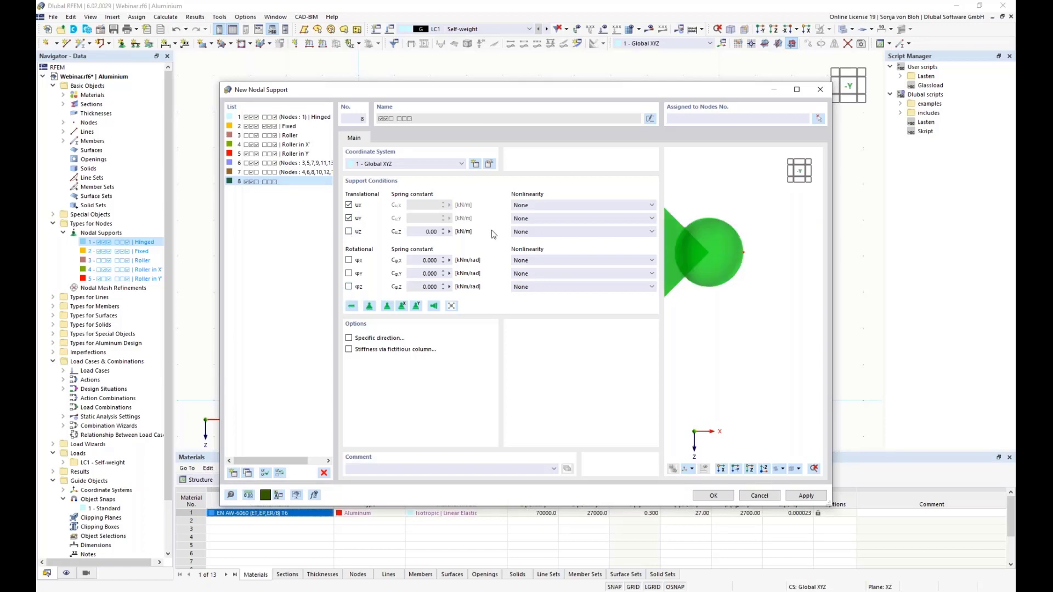
left_click(821, 120)
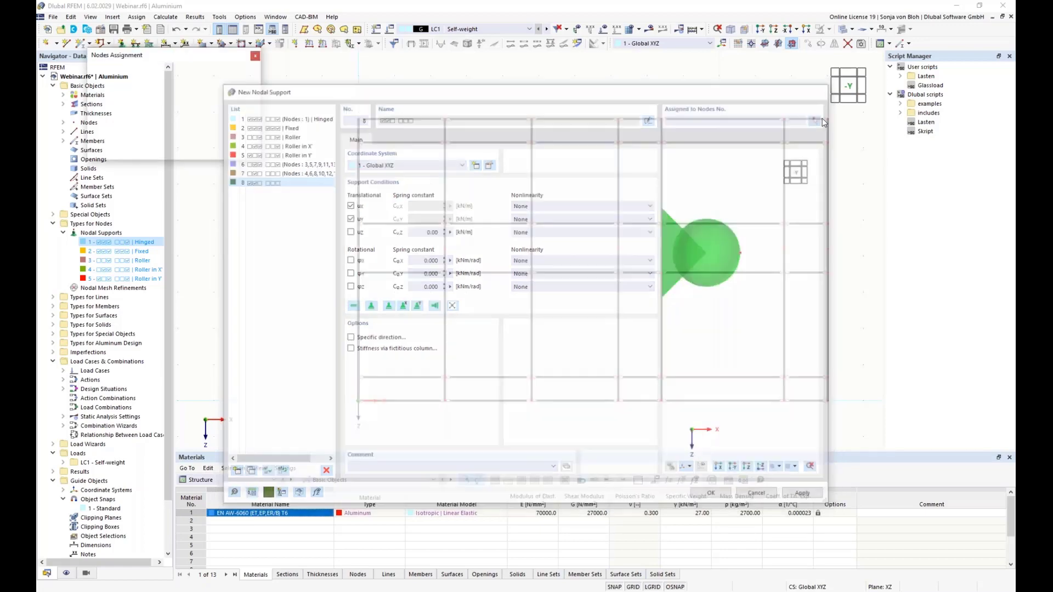
left_click(360, 121)
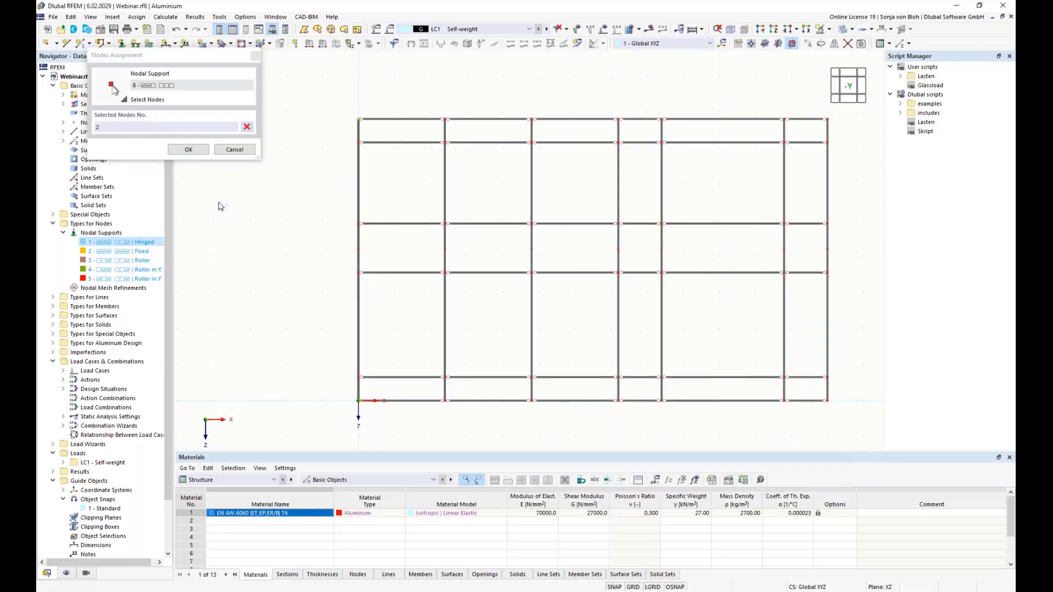
left_click(189, 151)
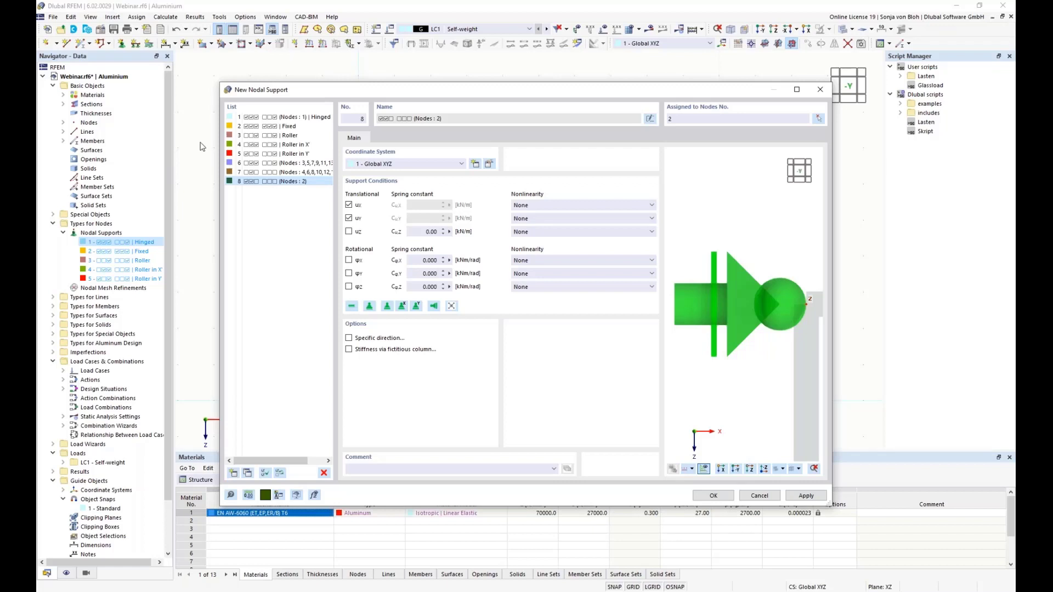
left_click(713, 496)
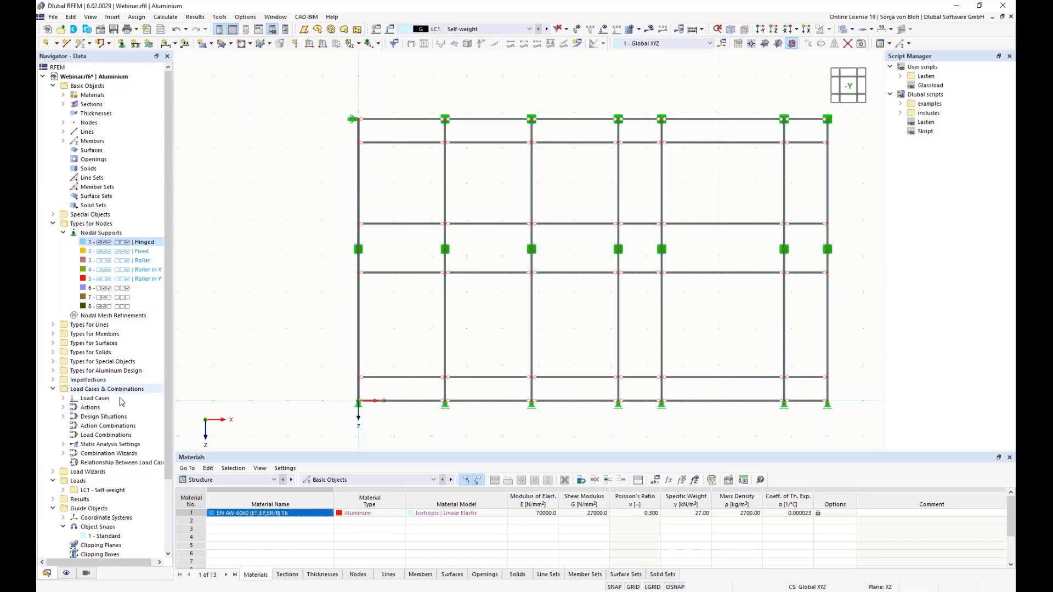
Review load case LC1's self-weight factors, static analysis settings and available action categories, keeping geometrically linear analysis and Permanent
left_click(63, 399)
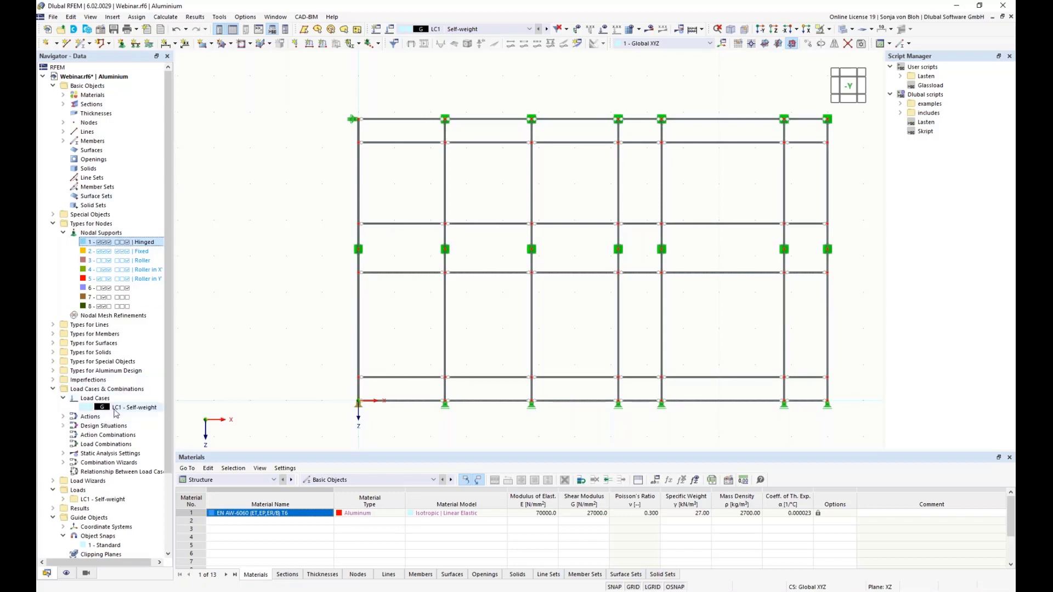
left_click(115, 409)
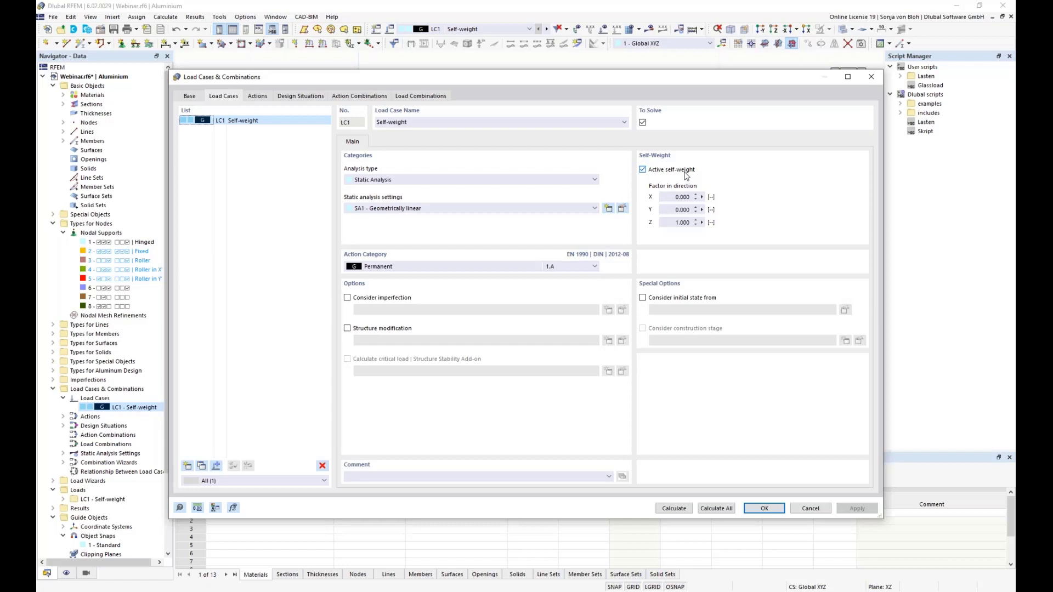
left_click(595, 209)
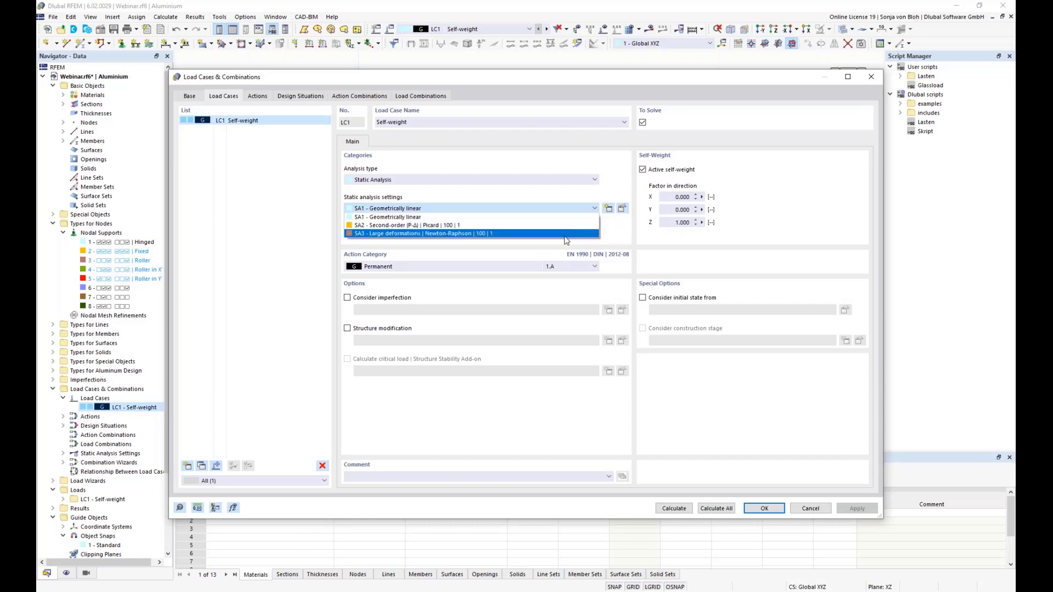
left_click(556, 219)
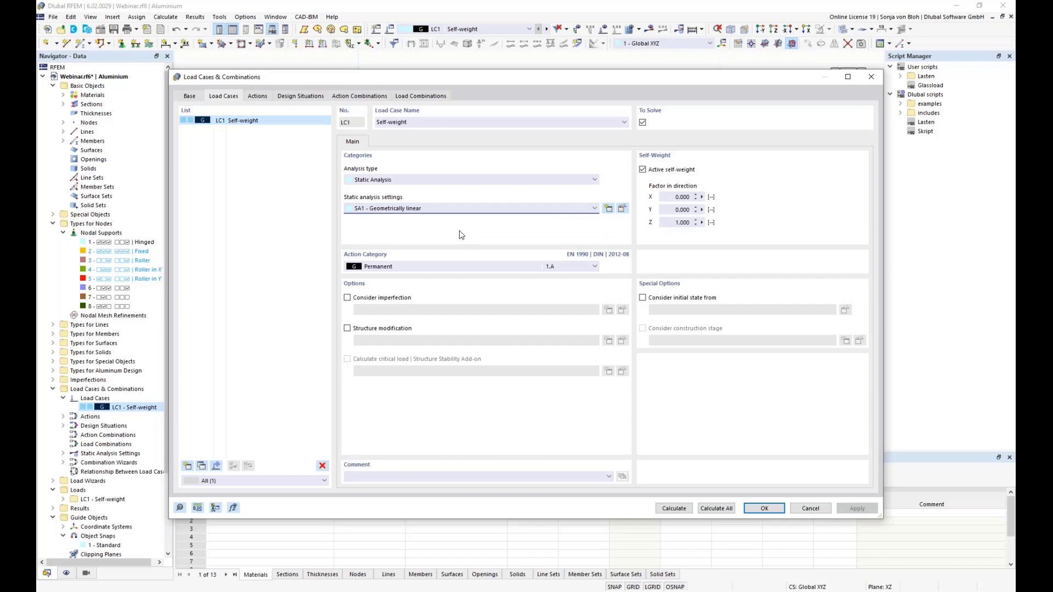
left_click(595, 267)
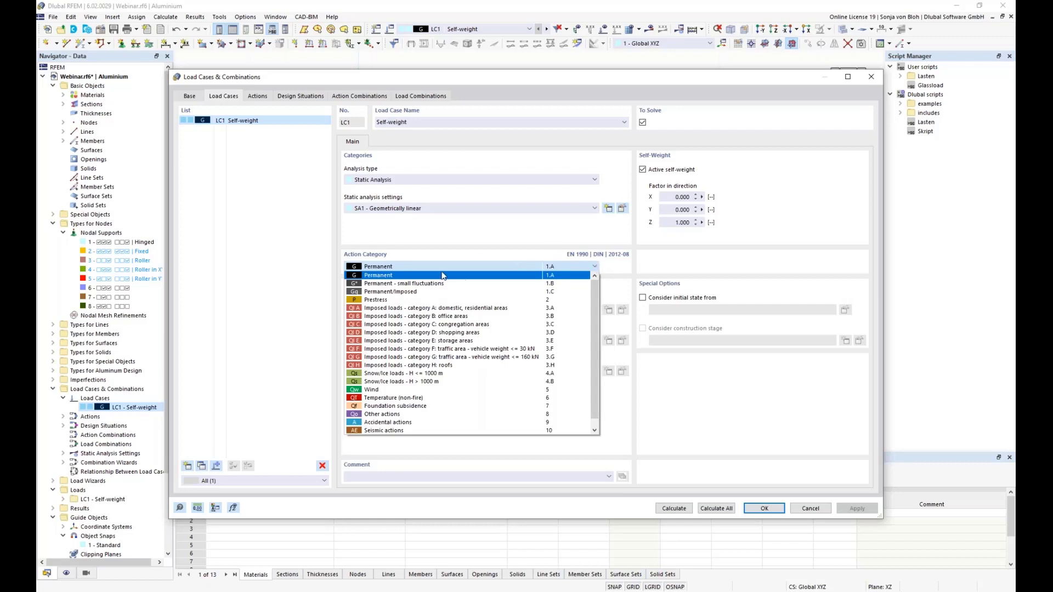
left_click(488, 259)
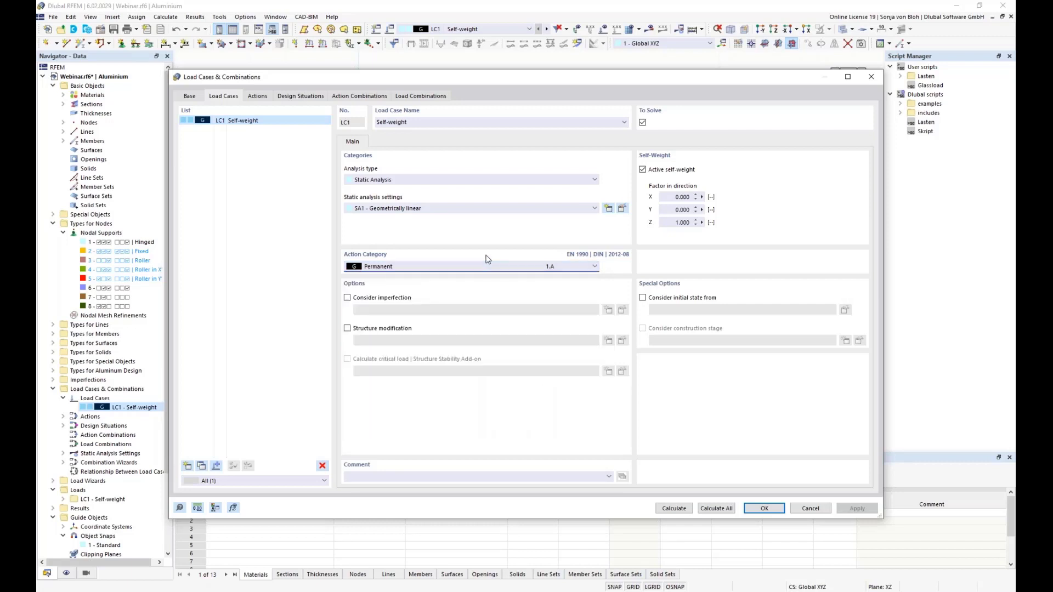
left_click(760, 509)
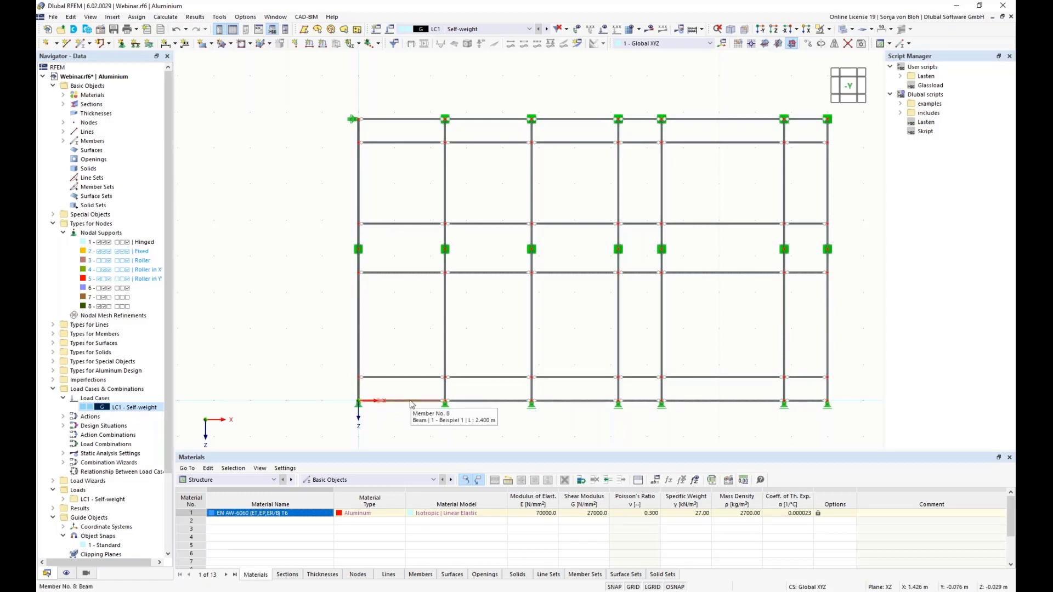
Start a new member load in LC1 - Self-weight with the two-force distribution Concentrated - 2 ×
left_click(358, 393)
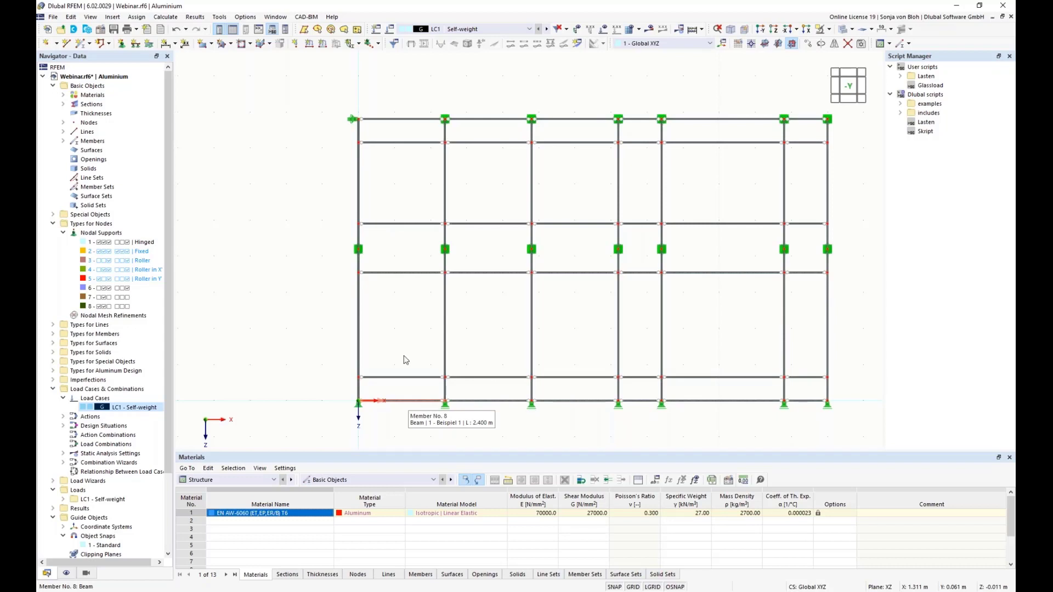
left_click(323, 45)
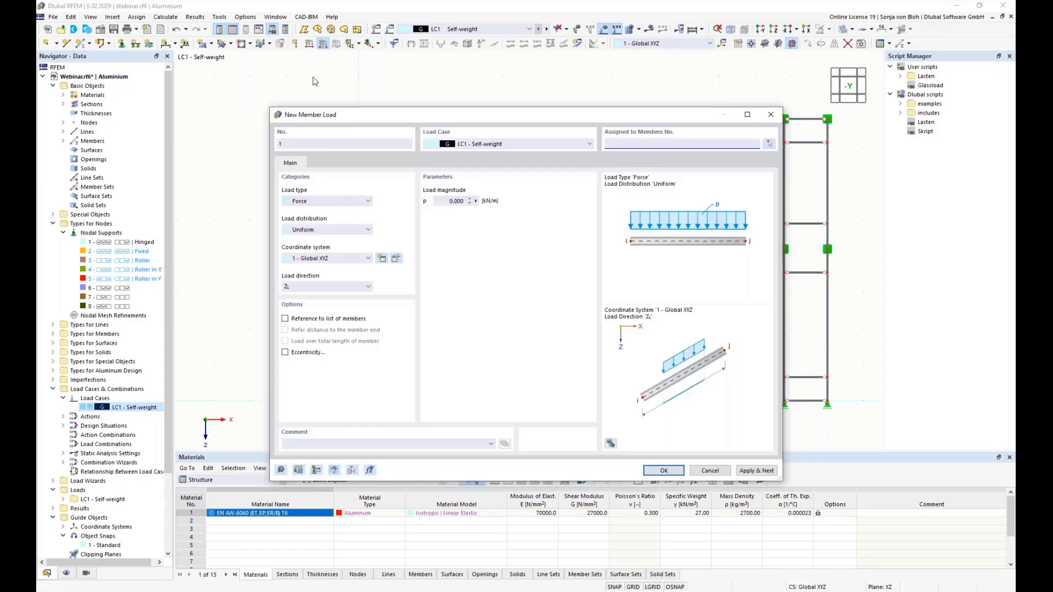
left_click(357, 230)
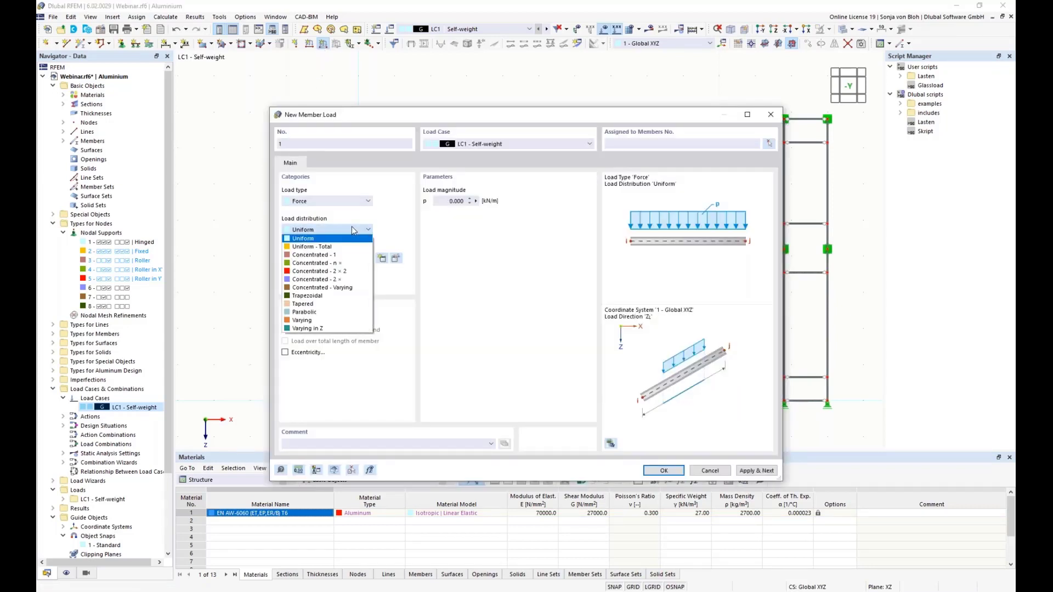
left_click(341, 280)
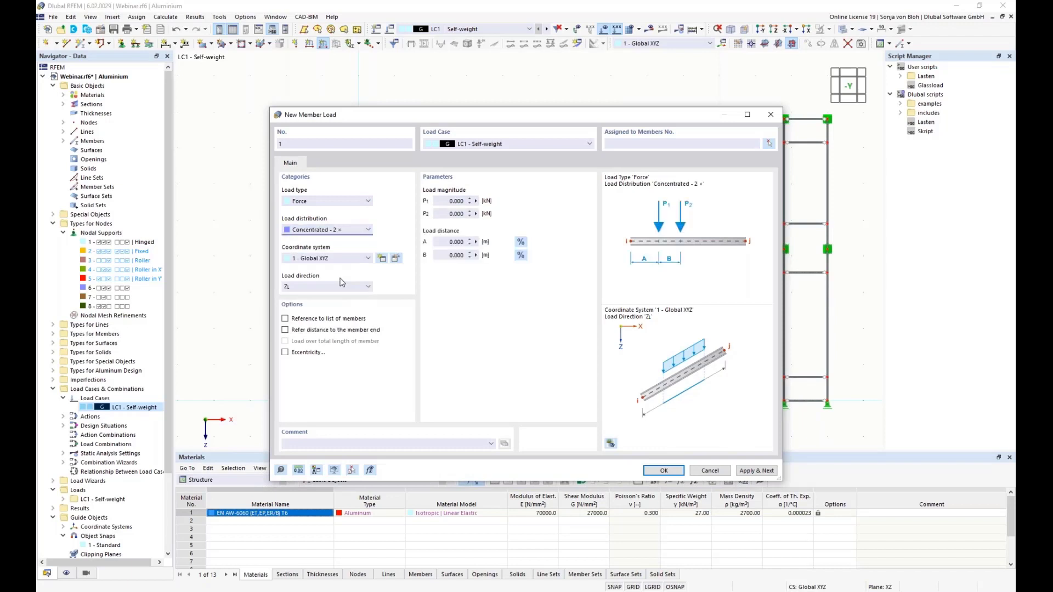
Calculate load magnitude P1 as 2.4*0.65*0.3/2 kN and set P2 to 0.234 kN
left_click(438, 201)
type("2,4")
type("*")
type("0,65")
type("*")
type("0,3")
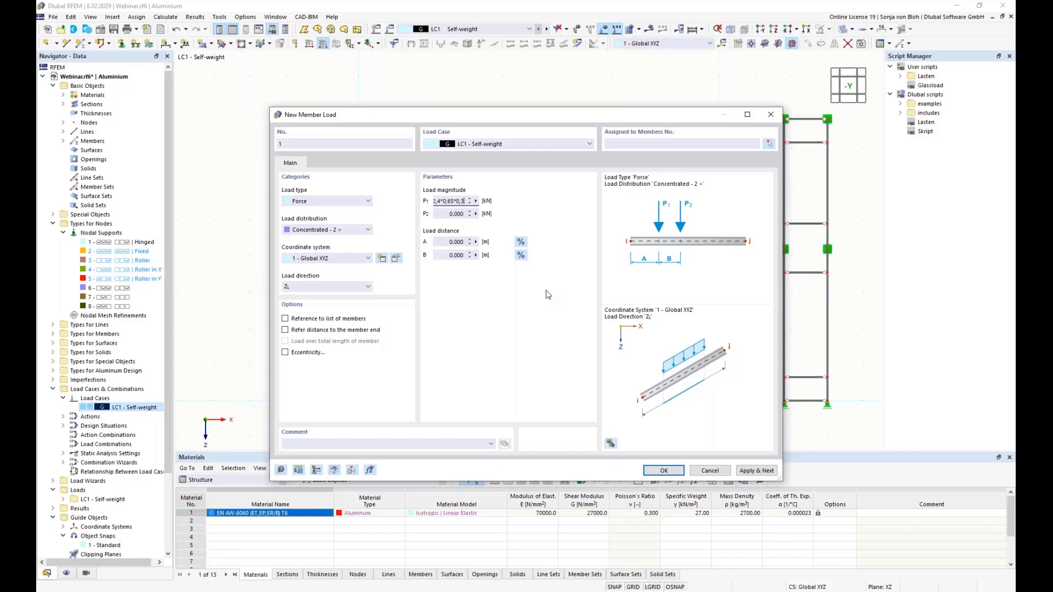
type("/")
type("2")
left_click(442, 216)
left_click_drag(442, 216, 488, 218)
type("0,234")
Set the member load distances to A = 0.15 m and B = 2.1 m
double_click(442, 242)
type("0,15")
key("Tab")
type("2,4")
type("0,15")
left_click(454, 245)
Give the member load an eccentricity ez of 120 mm from the shear center and assign it to member 8, the first base horizontal
left_click(285, 353)
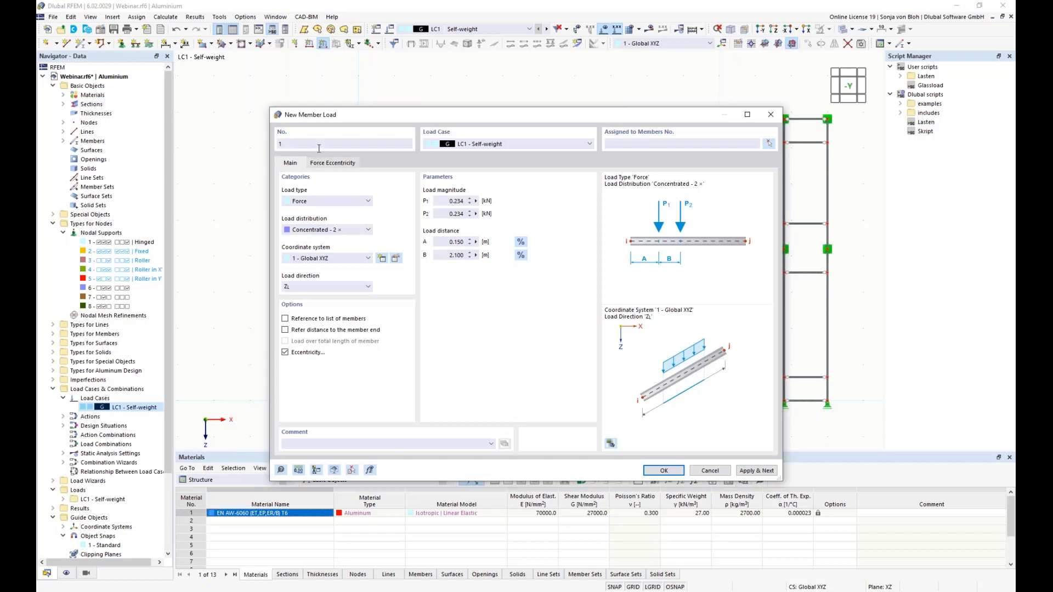
left_click(330, 164)
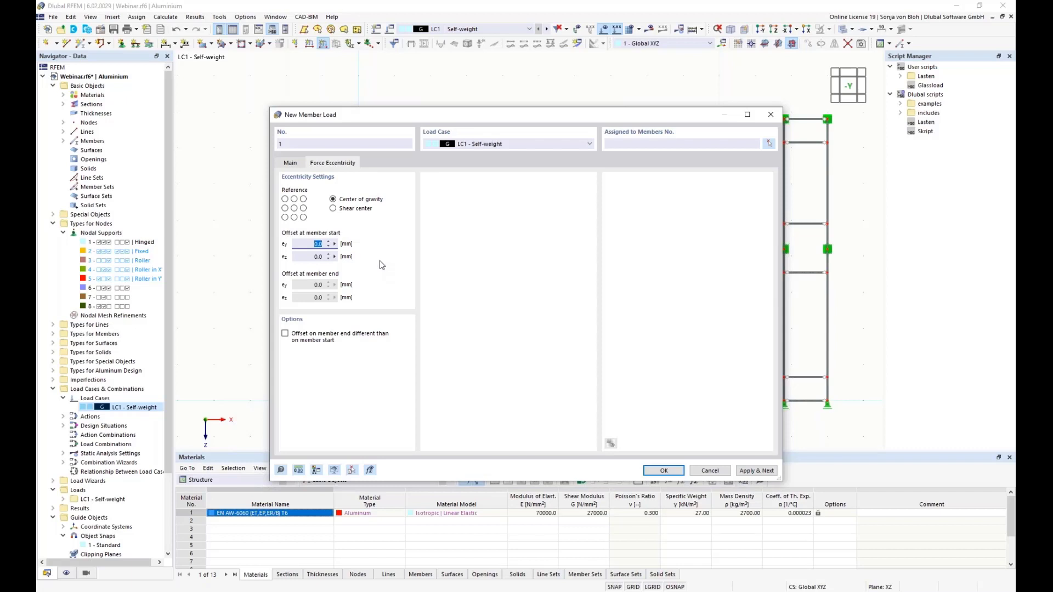
left_click(333, 209)
double_click(317, 256)
type("120")
left_click(655, 471)
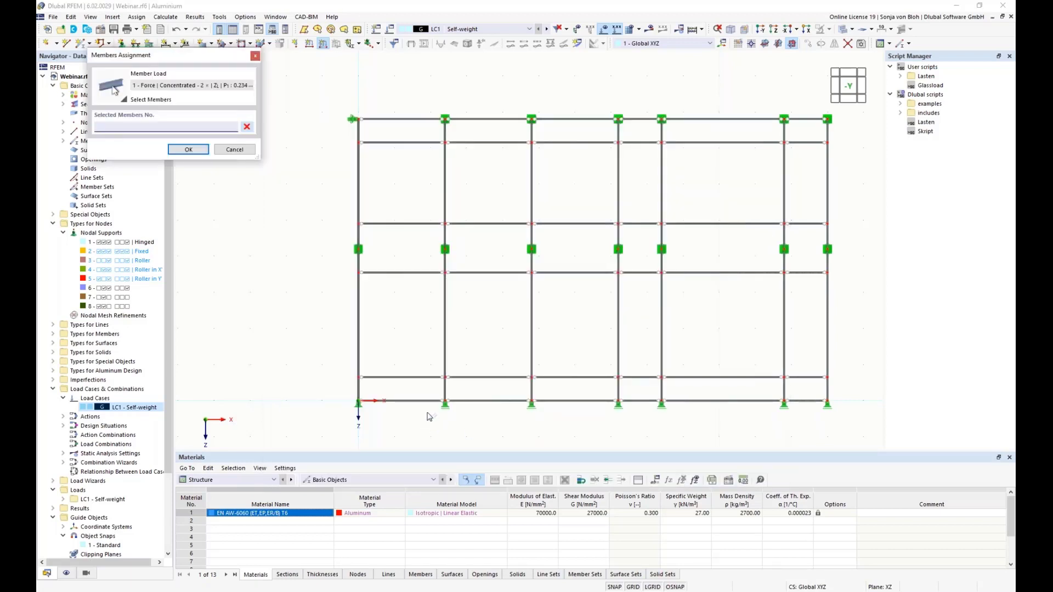
left_click(413, 405)
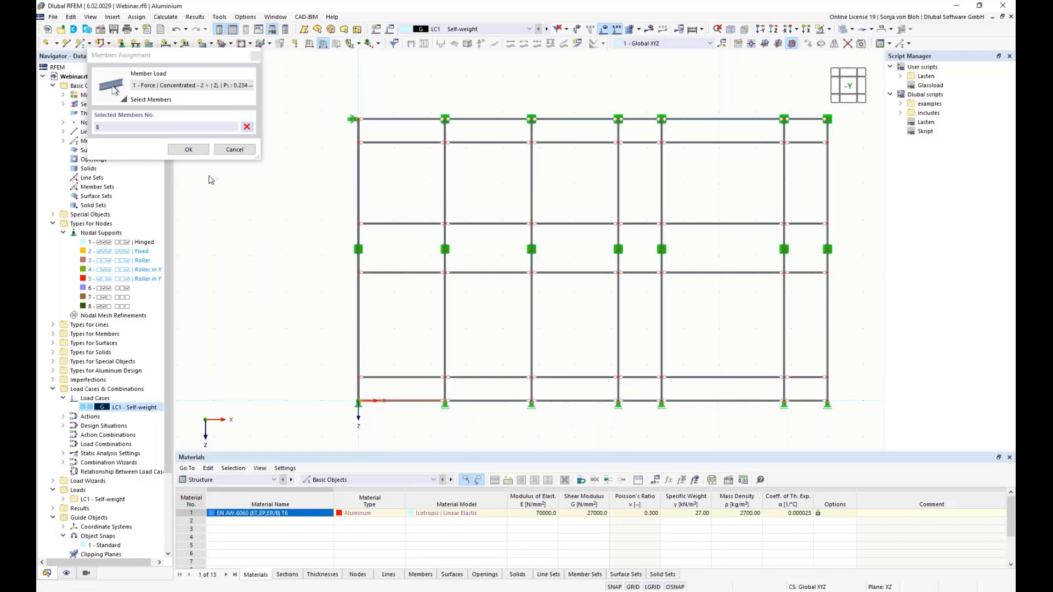
left_click(188, 149)
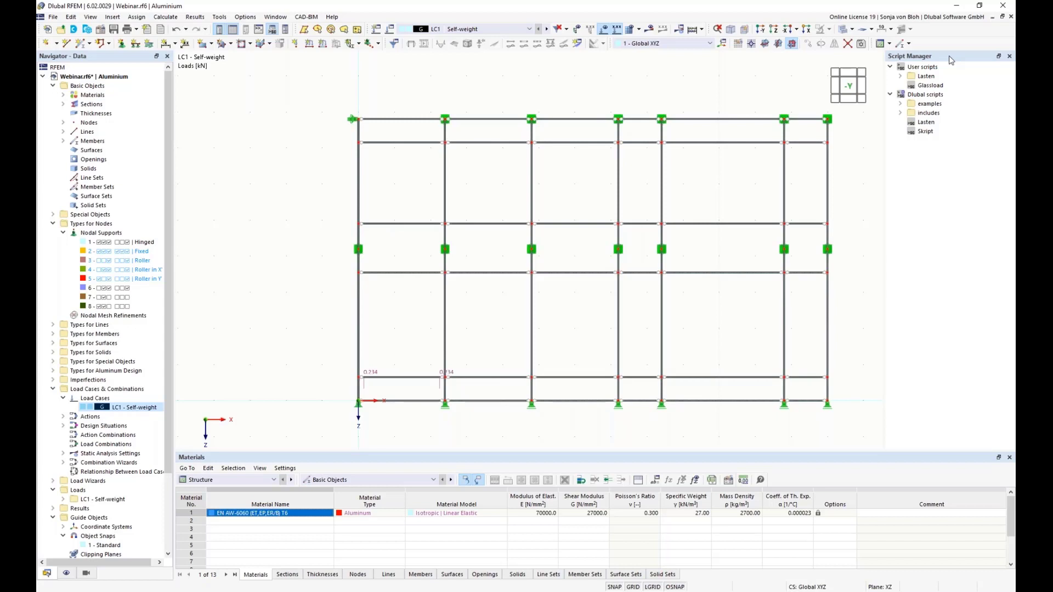
Open the properties of the Glassload user script in Notepad++ and examine its argument names, default values and labels against the Run Script Wizard image
right_click(932, 67)
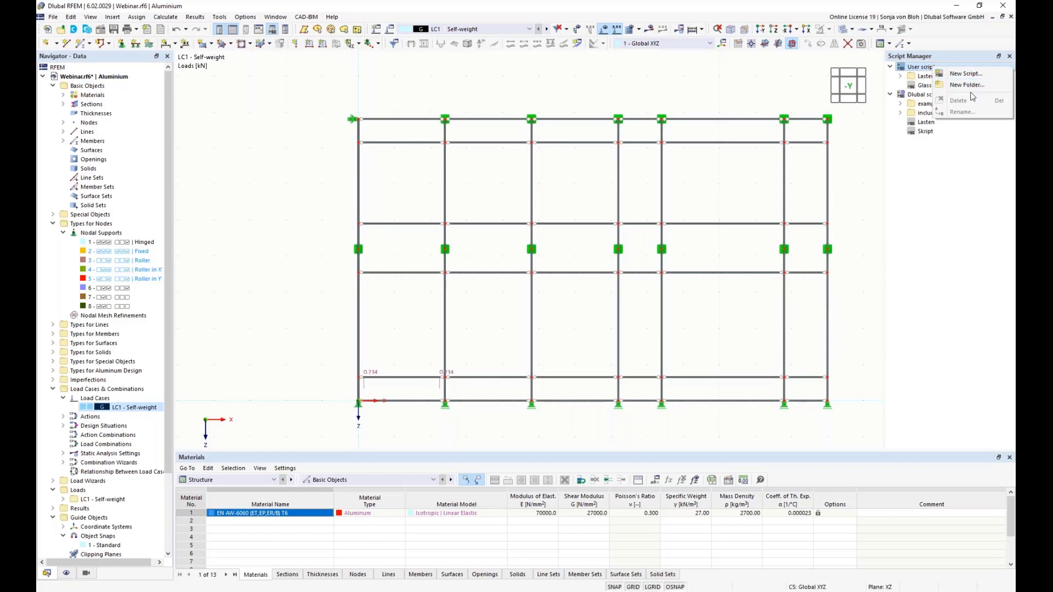
left_click(957, 229)
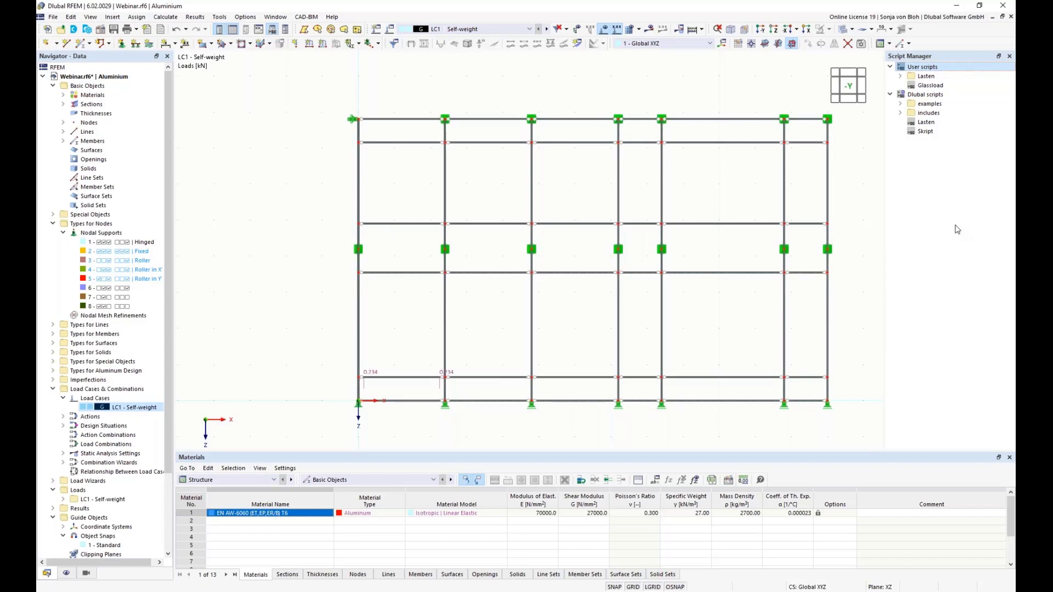
right_click(939, 86)
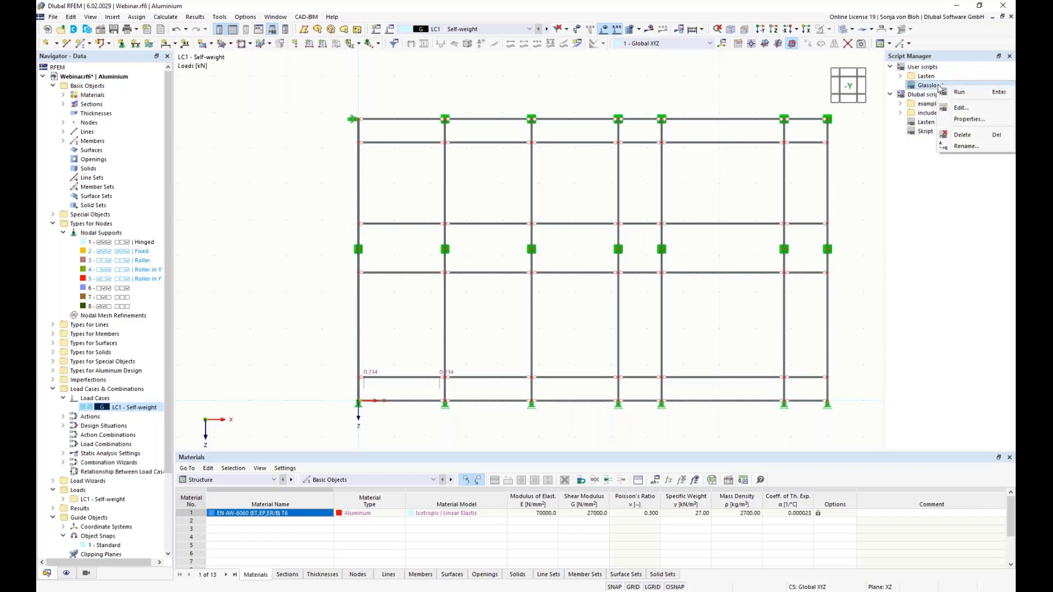
left_click(960, 120)
left_click_drag(562, 122, 832, 90)
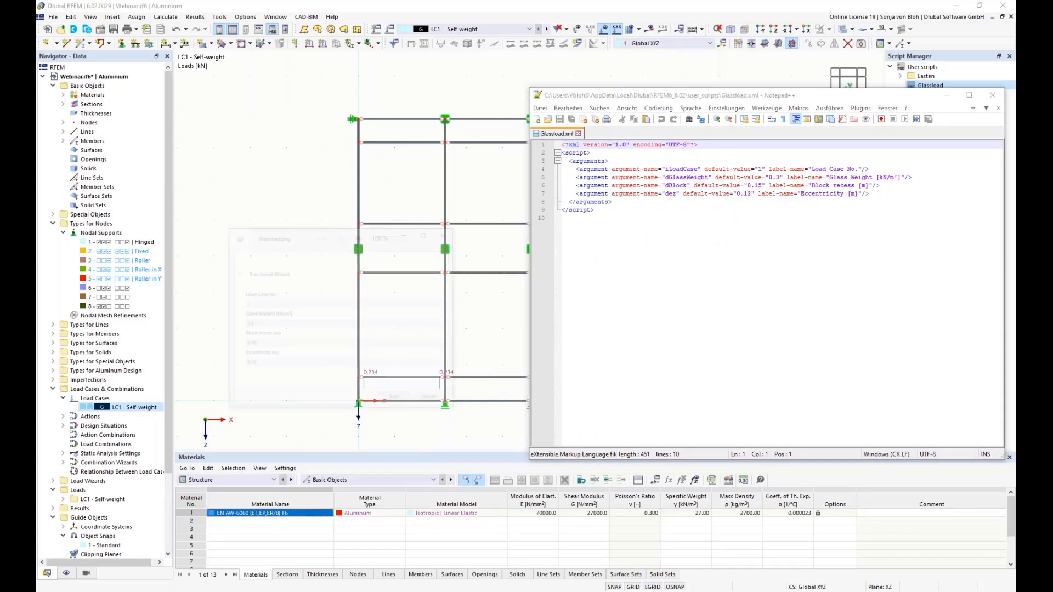
left_click_drag(323, 147, 342, 133)
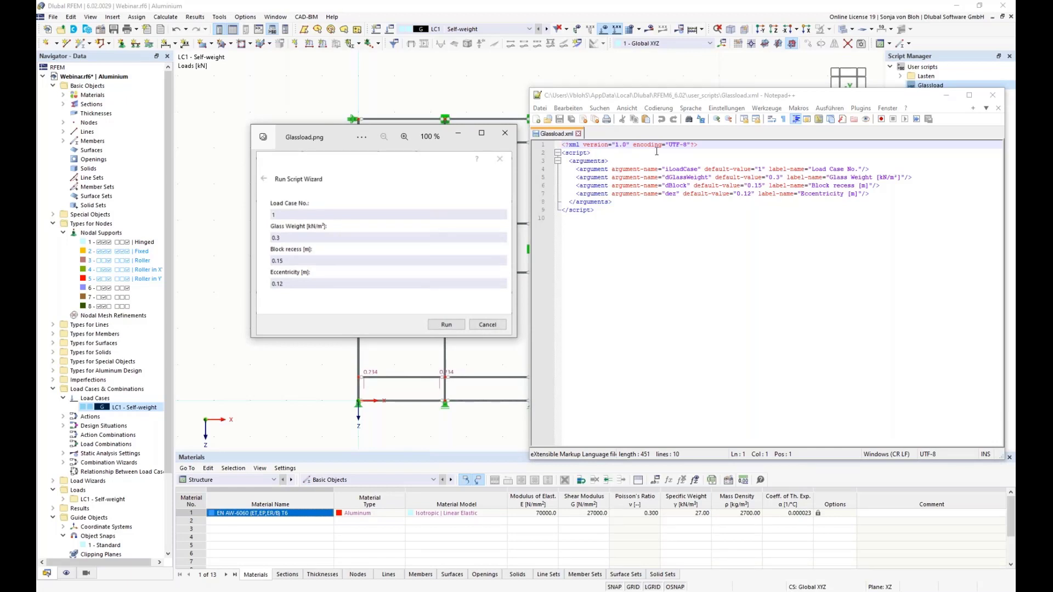
left_click_drag(613, 169, 659, 169)
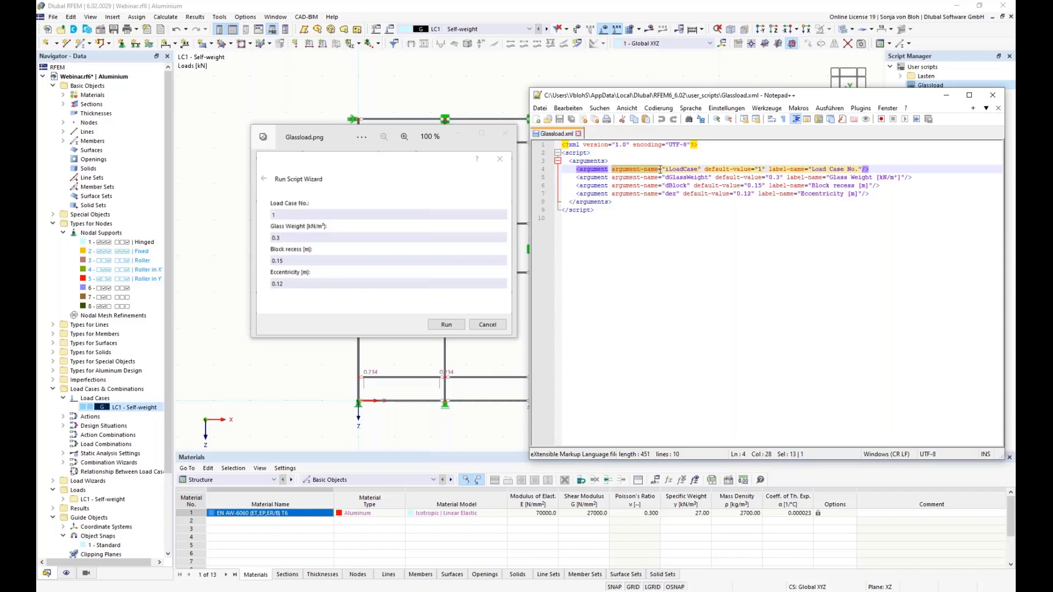
left_click_drag(705, 169, 756, 169)
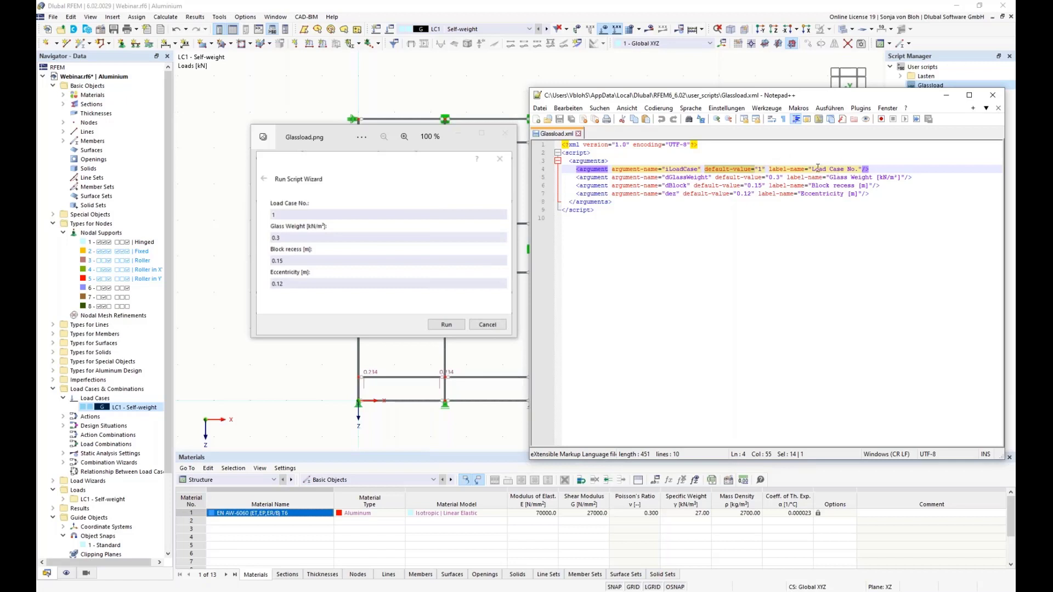
left_click_drag(813, 169, 859, 169)
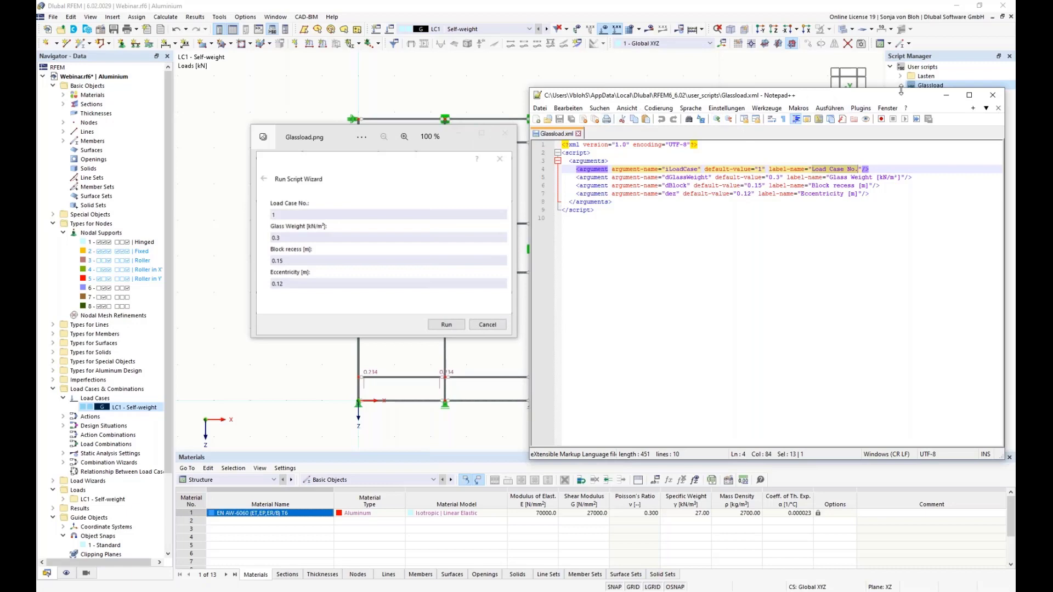
left_click_drag(913, 98, 698, 89)
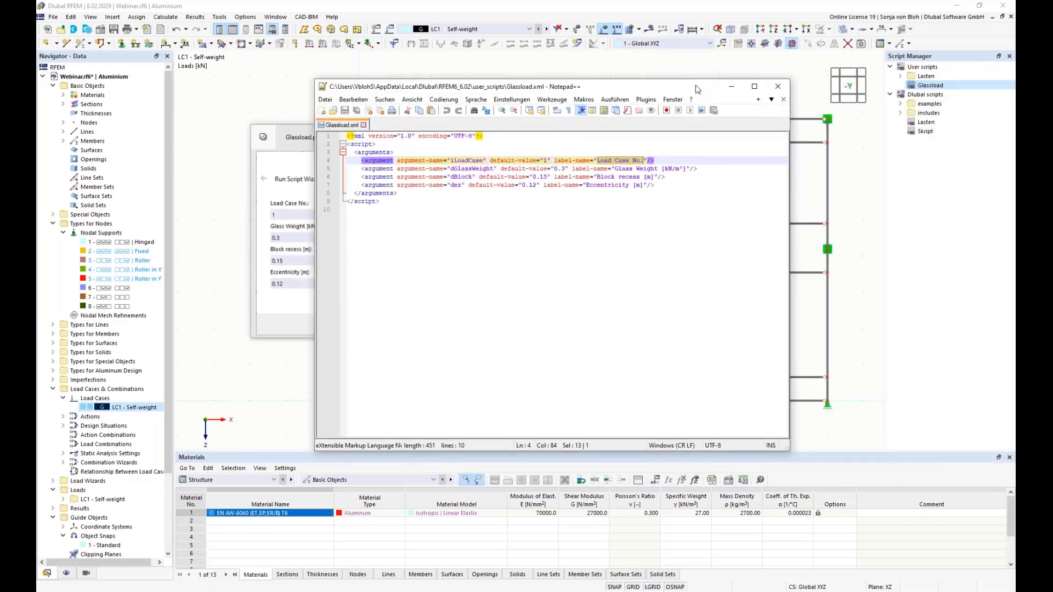
Open the Glassload script code and examine its horizontal member collection, Z and X coordinate sorting and glass load generation, and close the editor
right_click(924, 87)
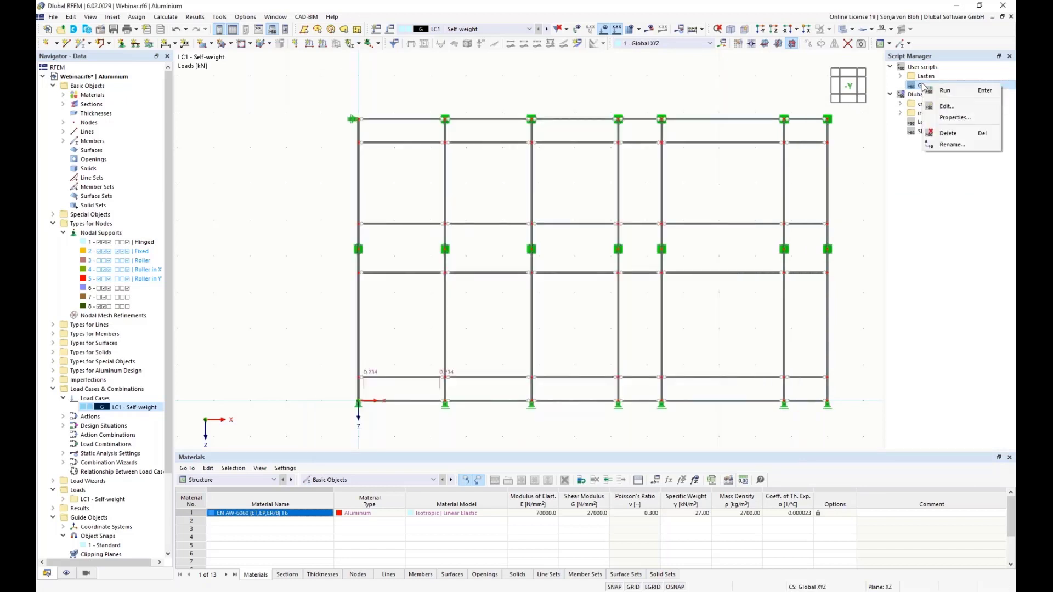
left_click(948, 108)
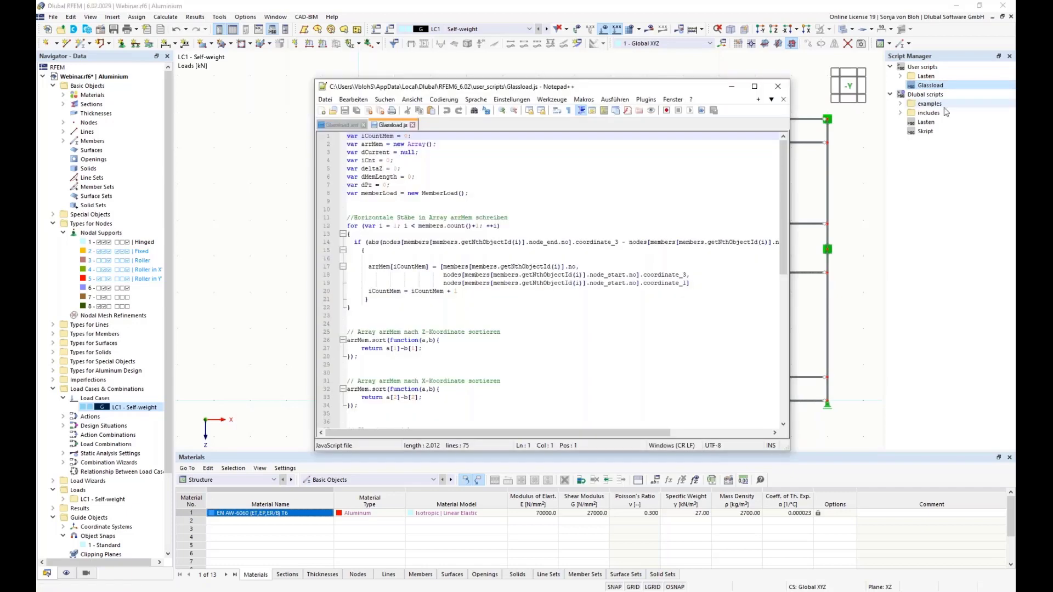
scroll(555, 254, "down", 1)
scroll(556, 254, "down", 3)
scroll(555, 254, "up", 2)
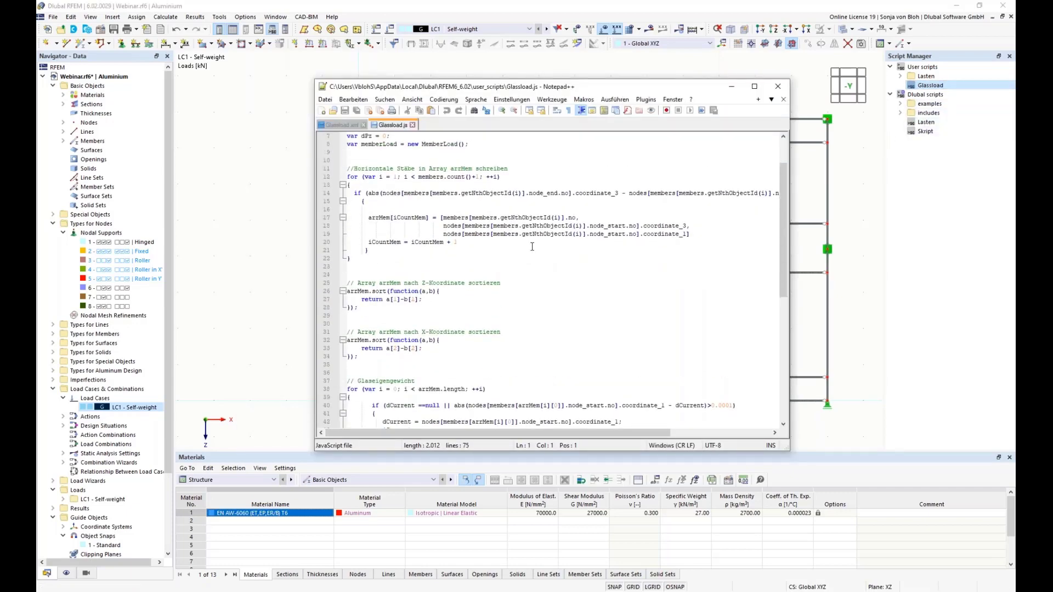
left_click_drag(497, 92, 695, 90)
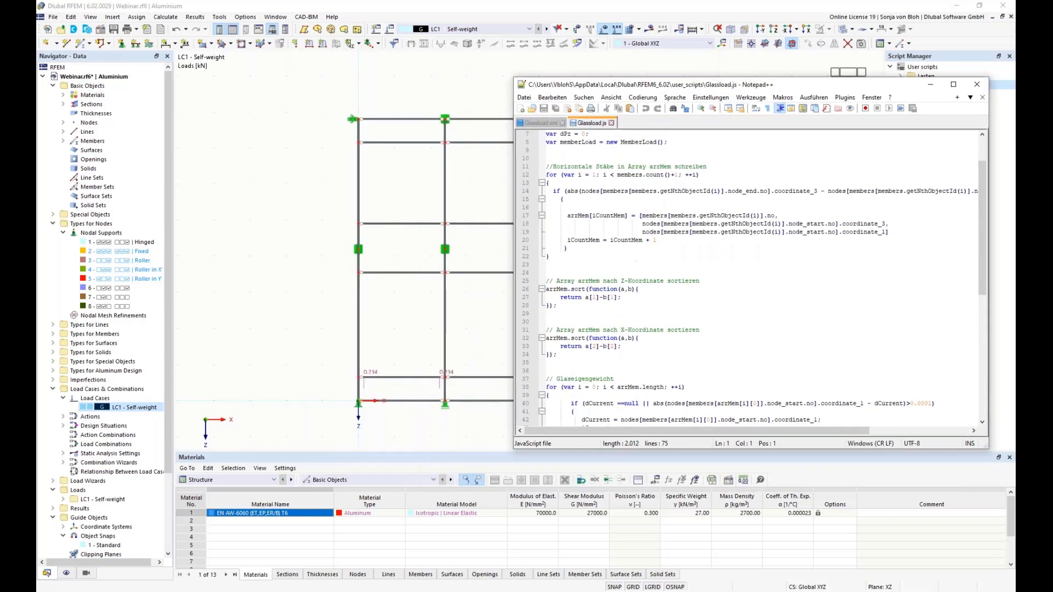
left_click(551, 176)
left_click_drag(551, 177, 587, 257)
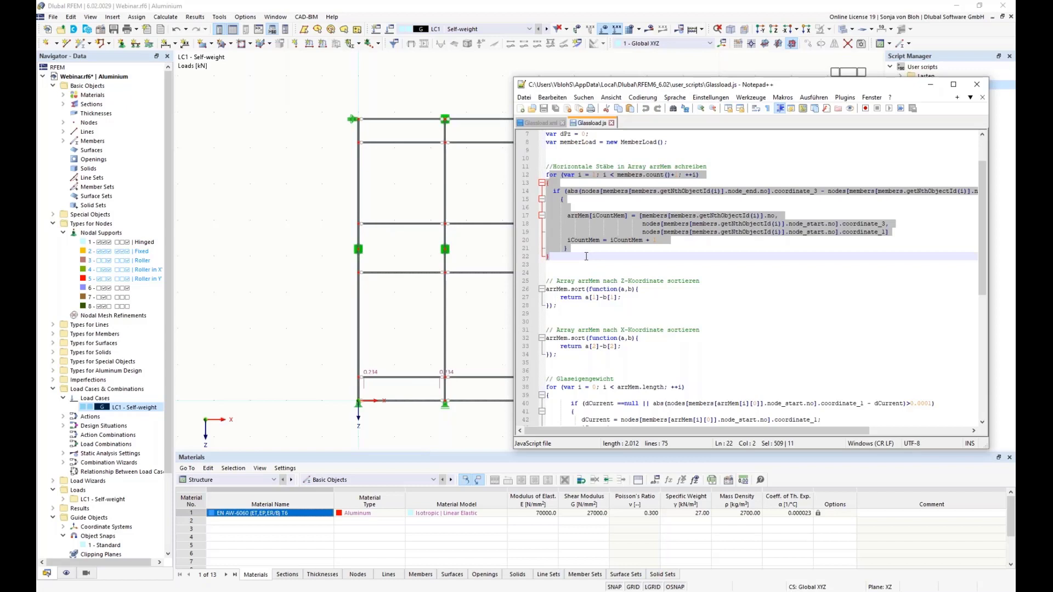
left_click_drag(546, 281, 557, 306)
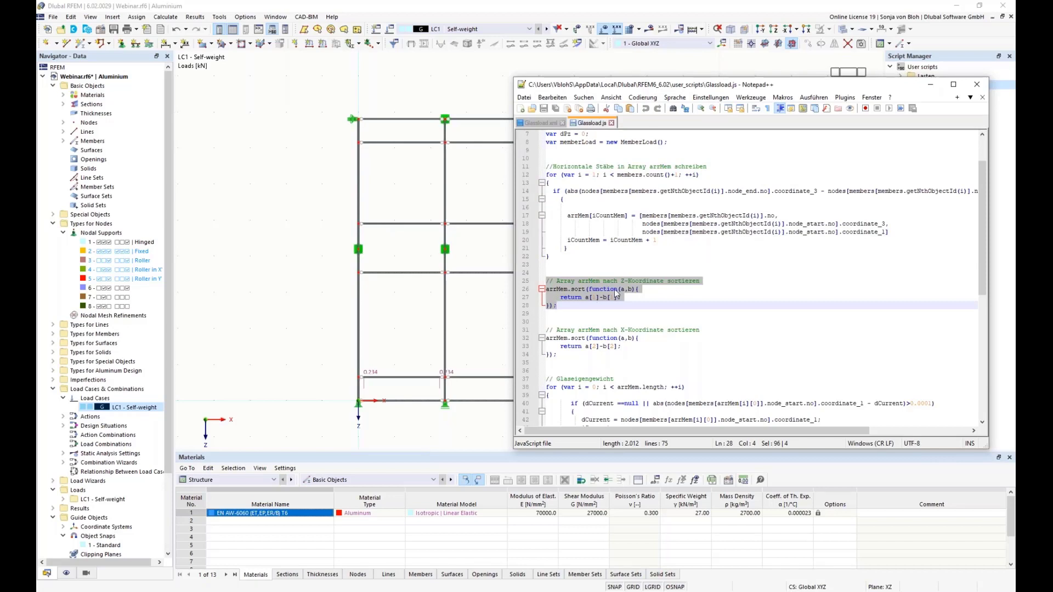
left_click_drag(547, 330, 572, 360)
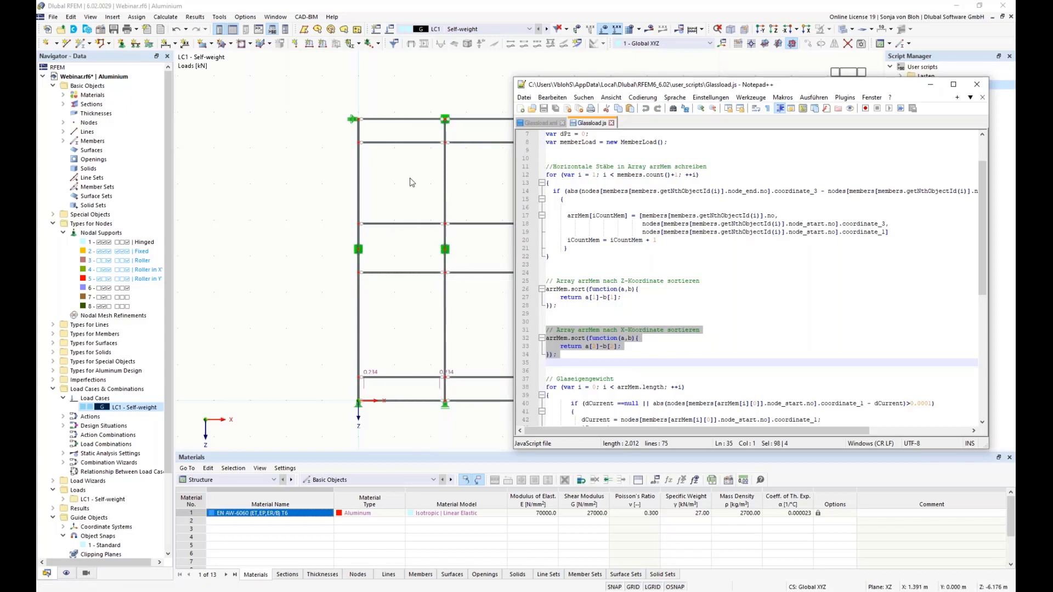
scroll(628, 254, "down", 7)
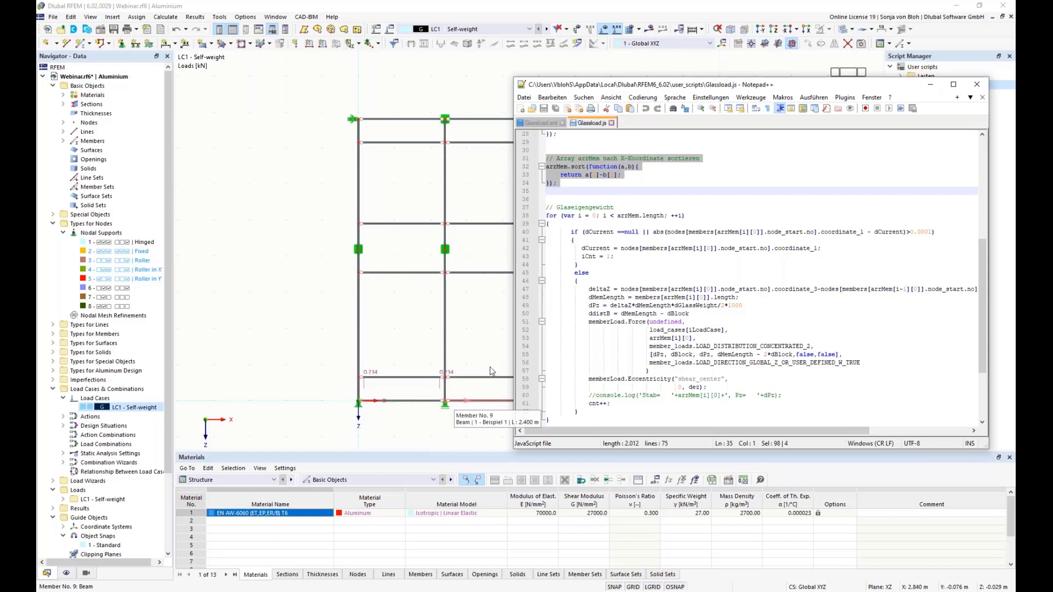
left_click(977, 85)
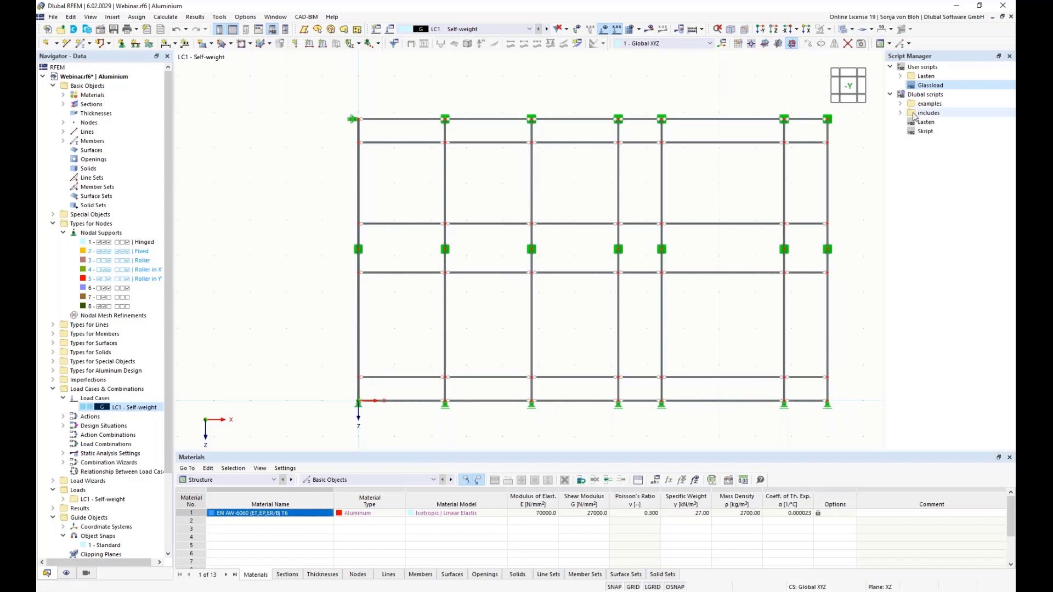
Run the Glassload script for load case 1 with glass weight 0.3 kN/m², block recess 0.15 m and eccentricity 0.12 m
double_click(927, 85)
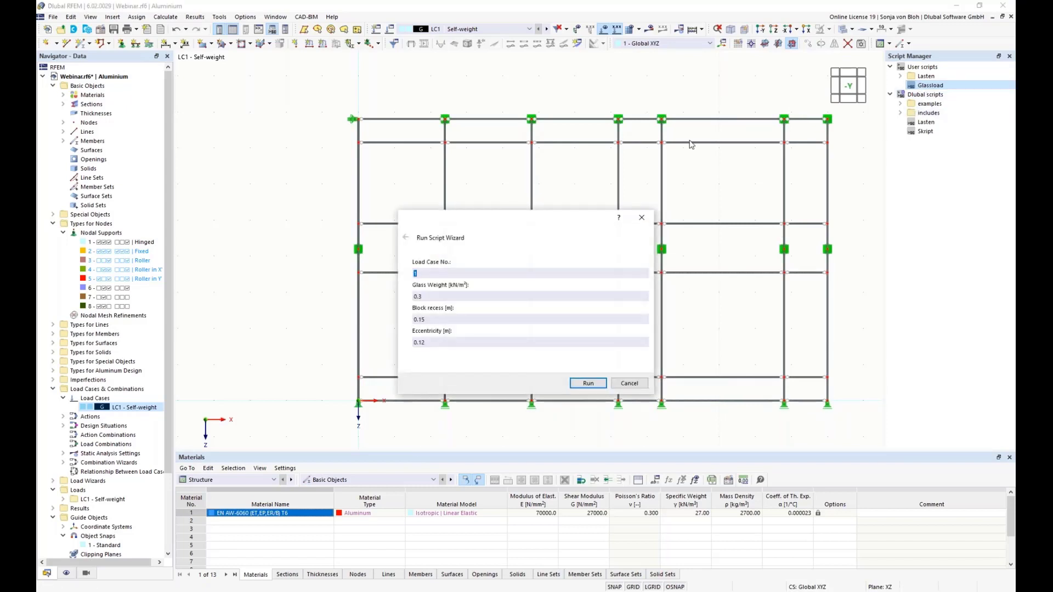
left_click_drag(483, 226, 605, 174)
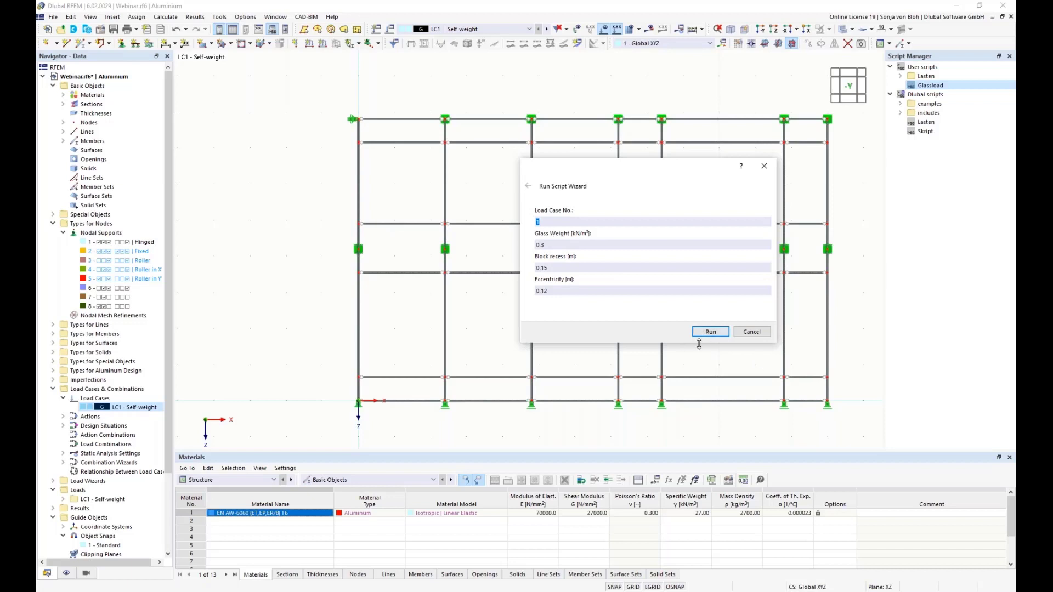
left_click(711, 332)
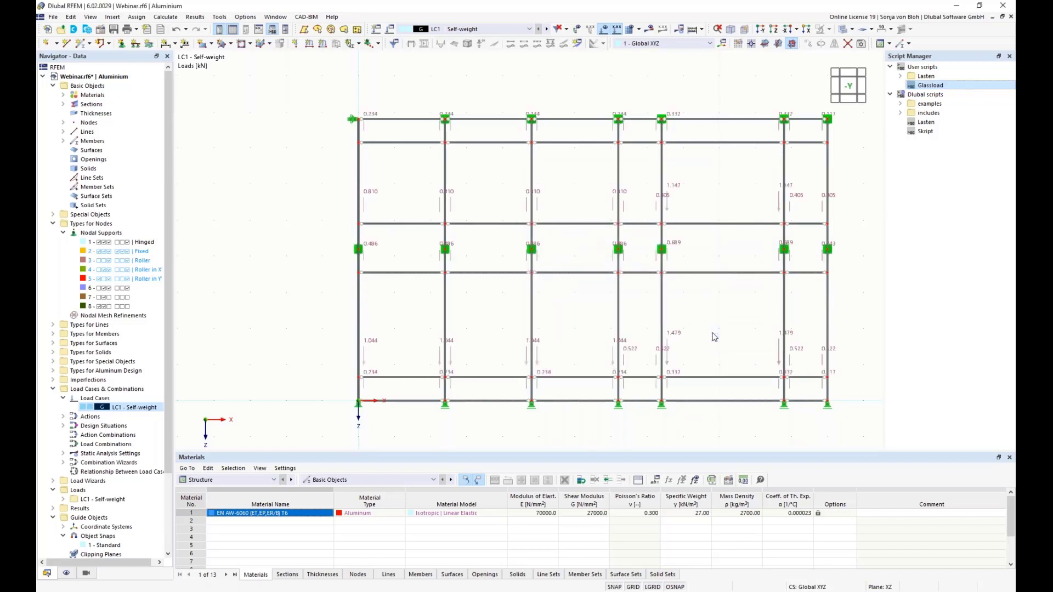
middle_click_drag(604, 379, 554, 362)
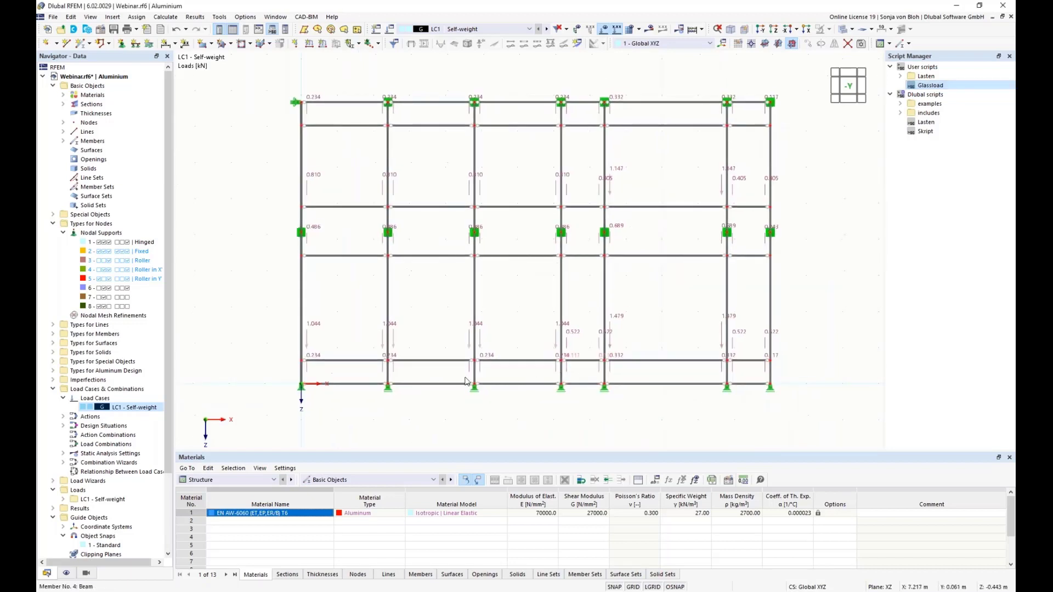
Examine the parameters and force eccentricity of the generated glass load on the lowest transom of the first bay
double_click(315, 358)
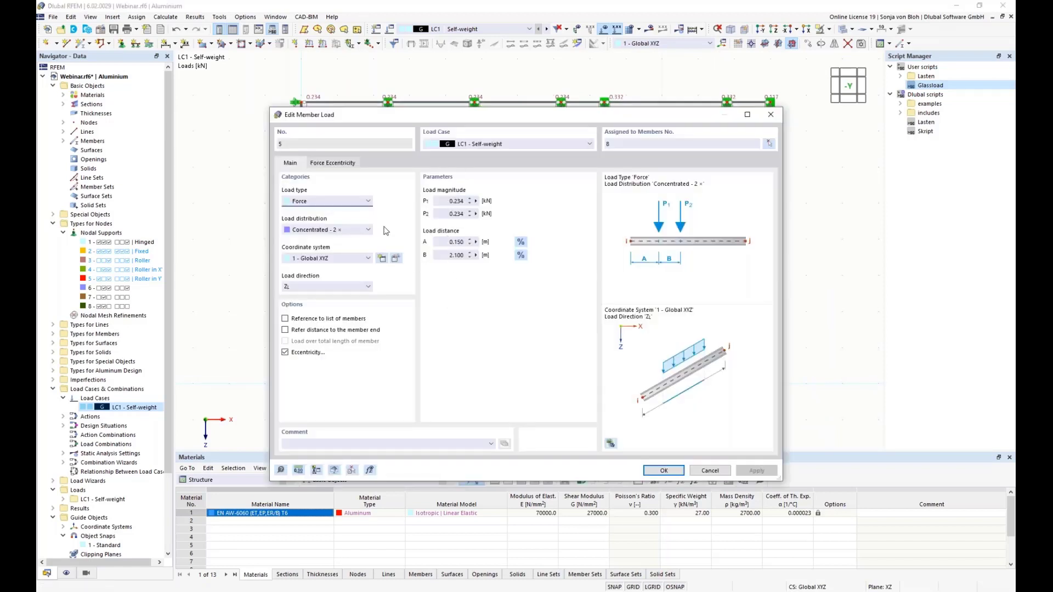
left_click(330, 164)
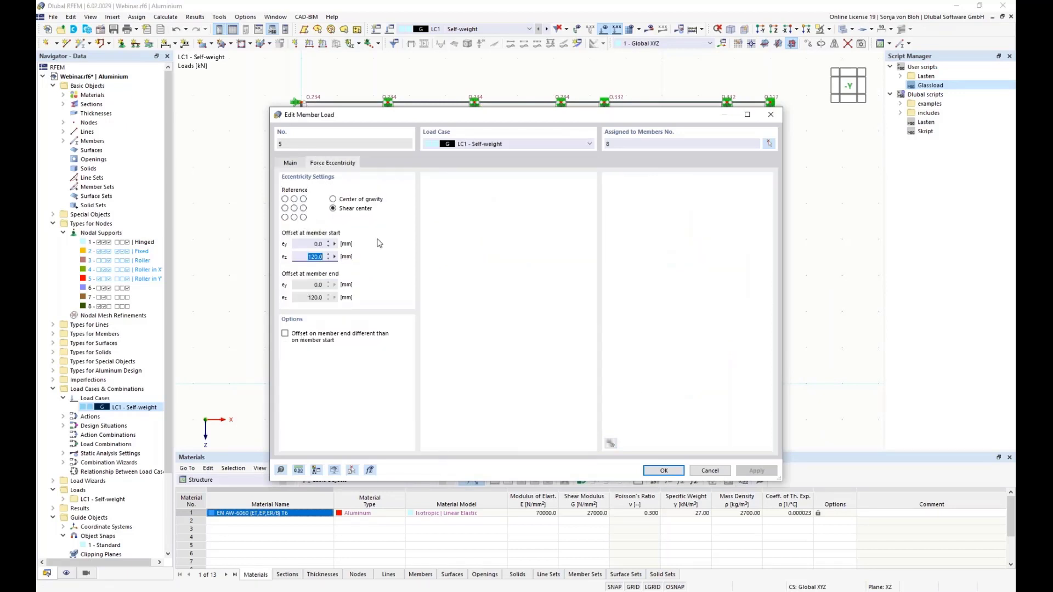
left_click(721, 473)
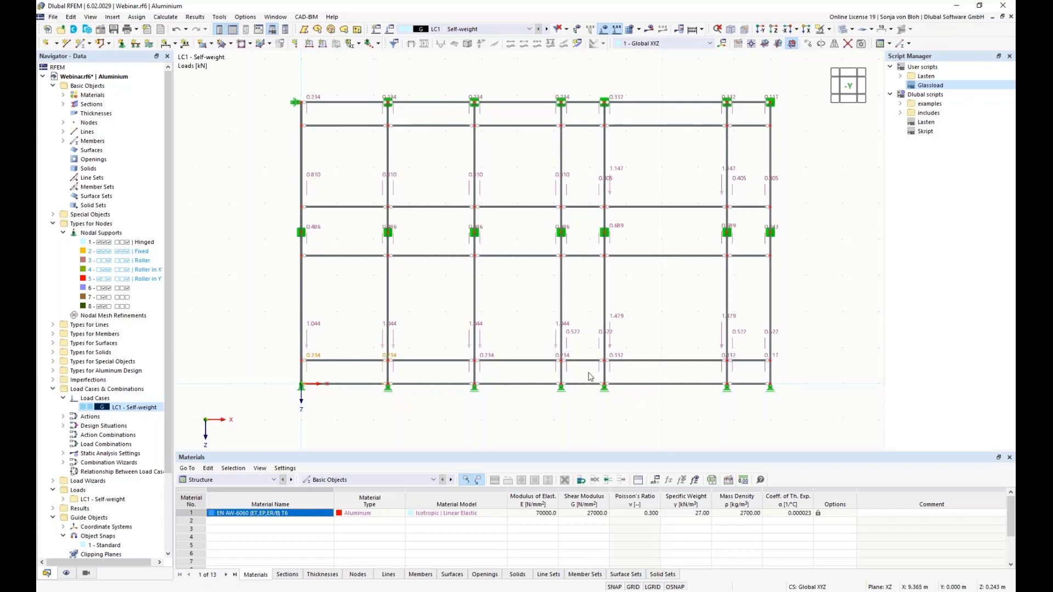
Create load case LC2 named "Transom loads in direction of fall" with action category Imposed loads - category B: office areas
left_click(87, 399)
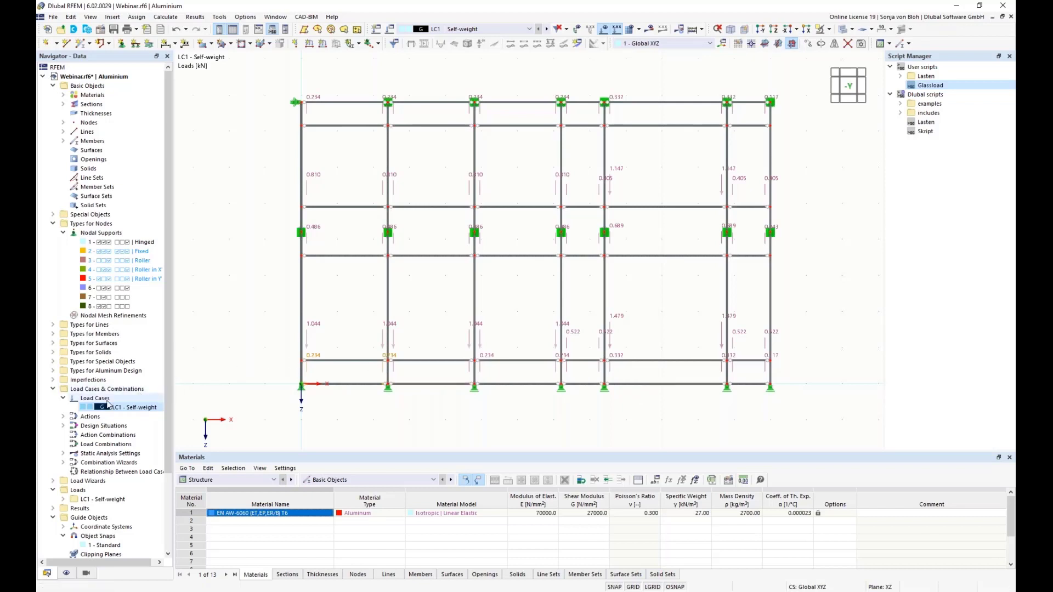
right_click(88, 399)
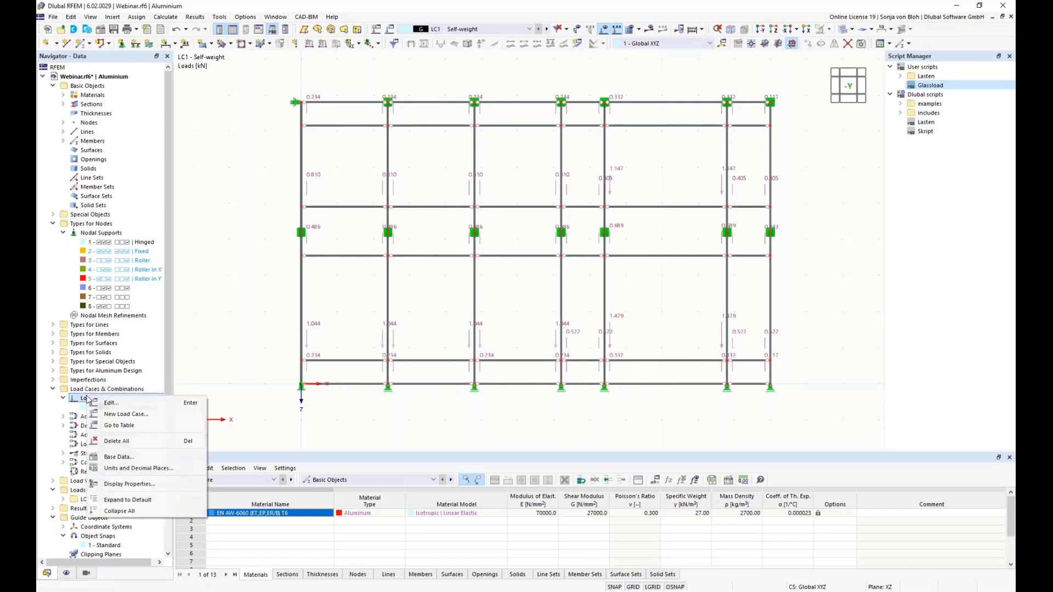
left_click(123, 414)
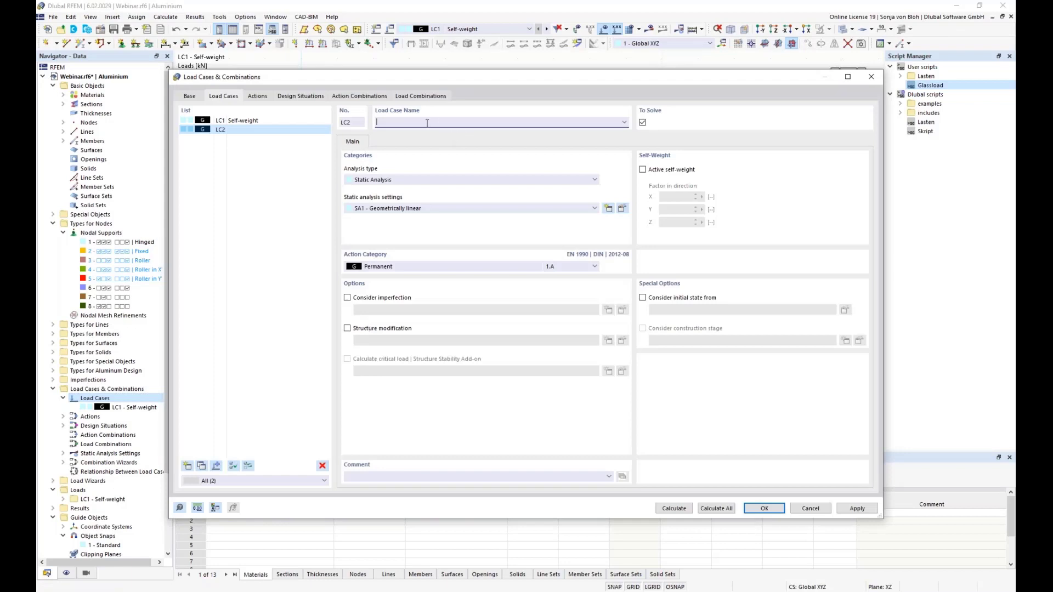
type("Transom loads in direction of fall")
left_click(506, 267)
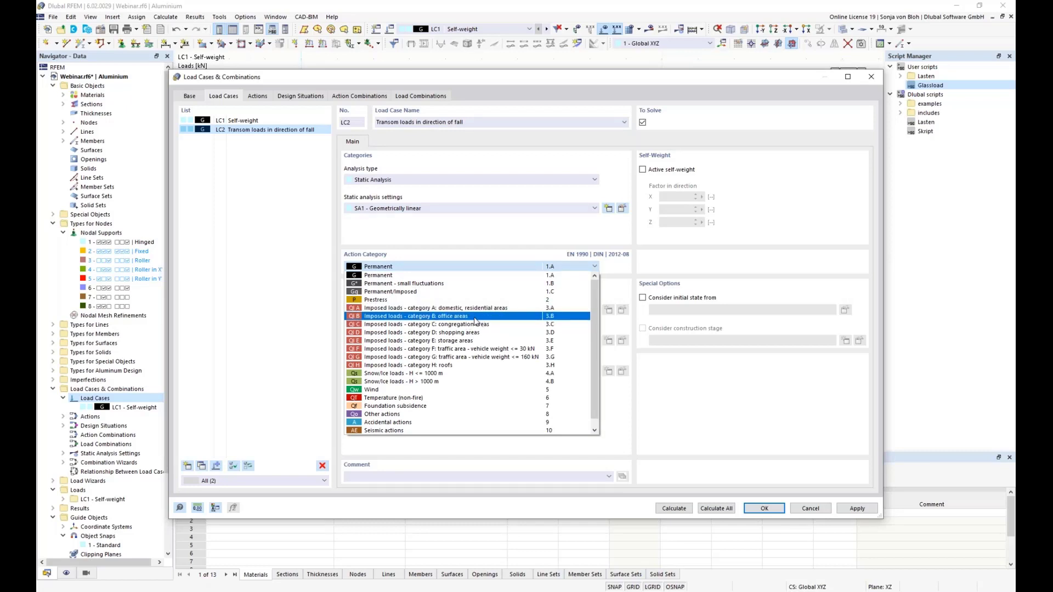
left_click(475, 318)
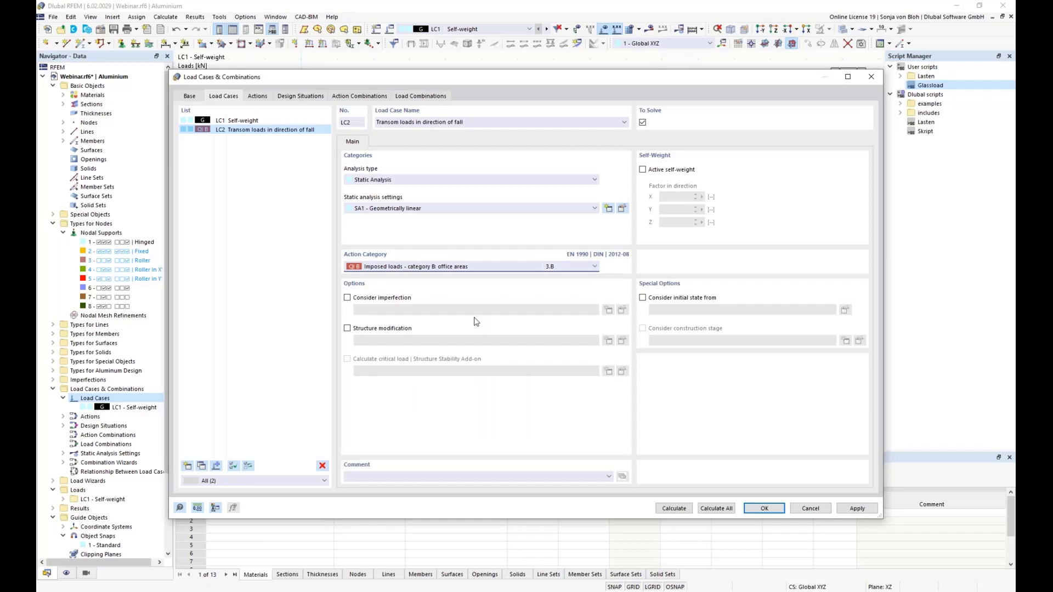
left_click(768, 508)
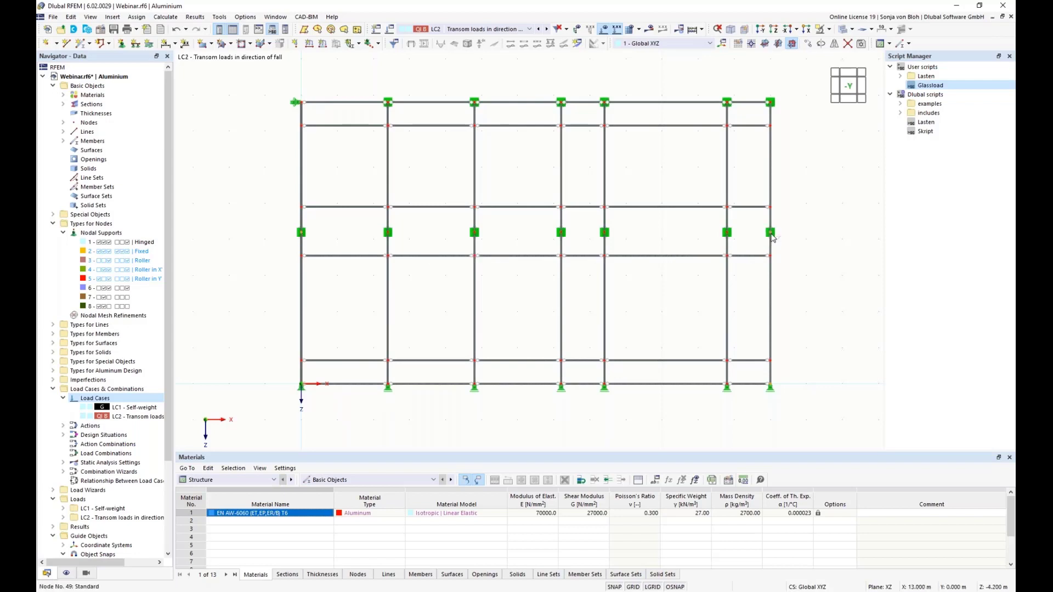
Copy the base and mid-height support nodes of the two outermost posts once, displaced by -1 m in Z
left_click(808, 44)
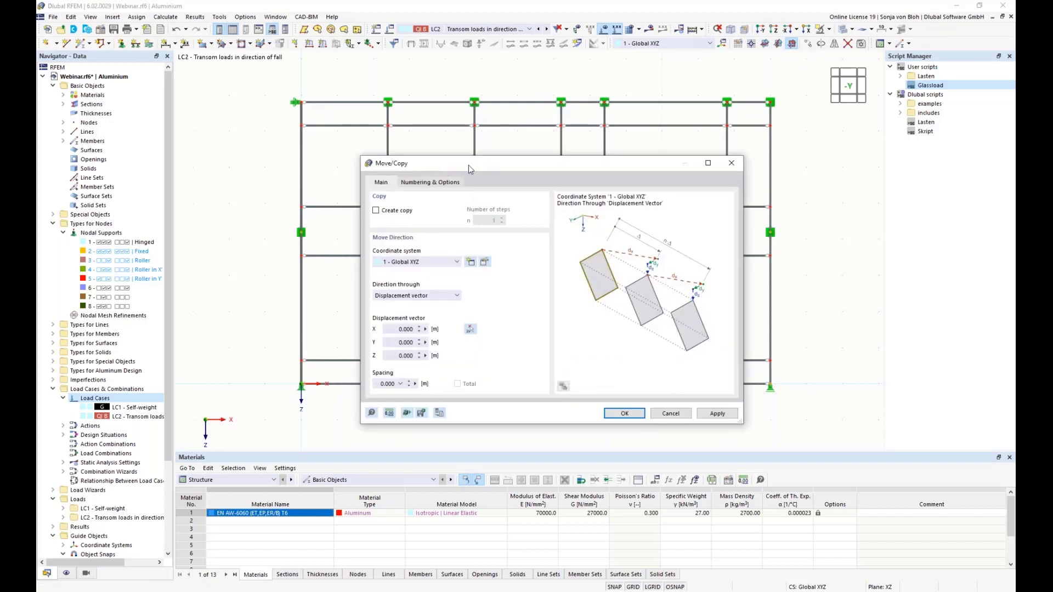
left_click_drag(469, 165, 605, 123)
left_click(523, 170)
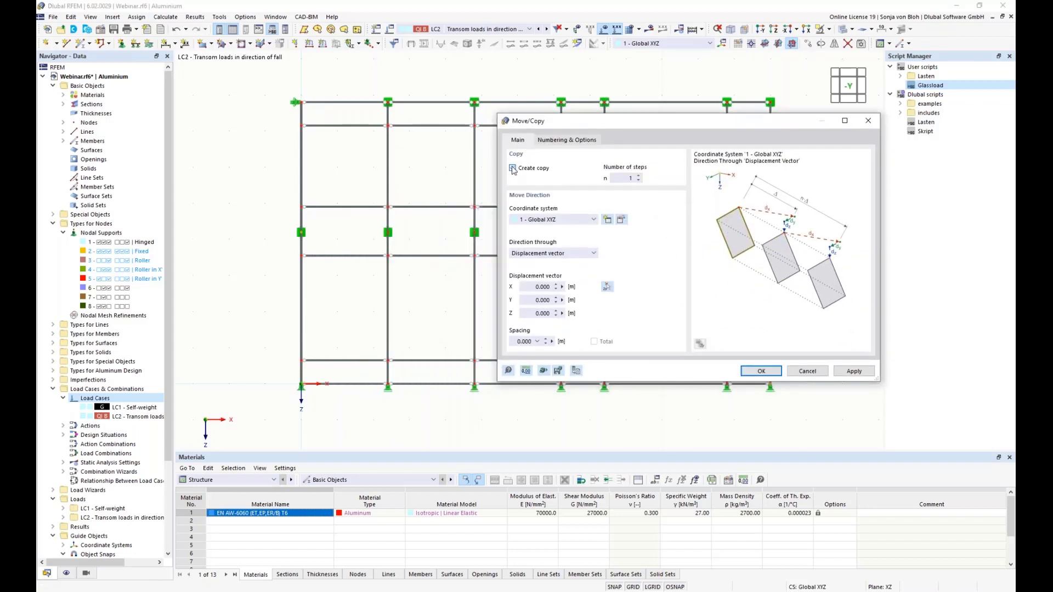
left_click(533, 313)
type("-1")
left_click(535, 300)
left_click(762, 372)
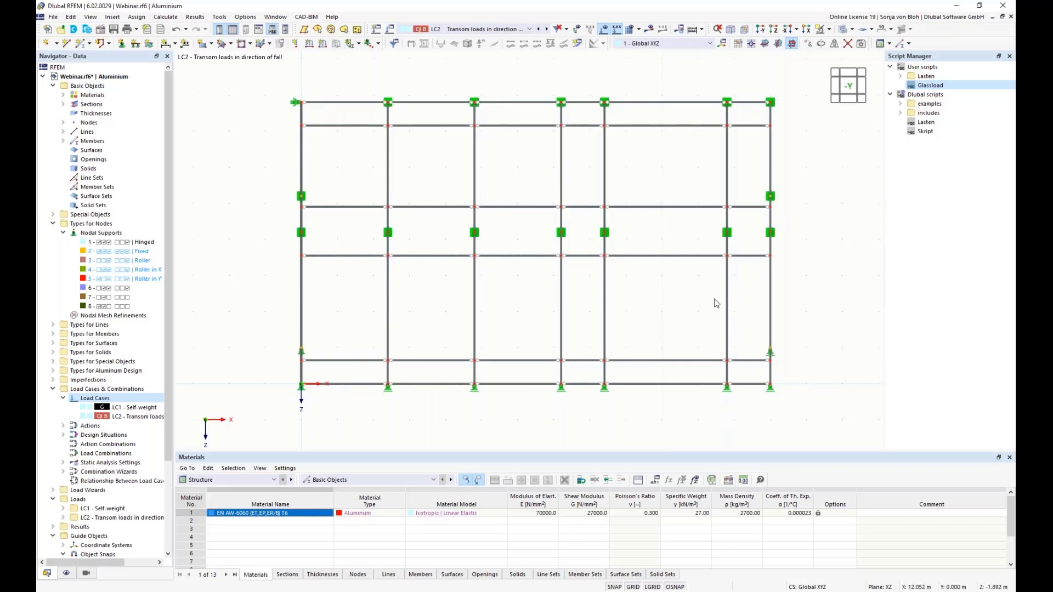
Remove the nodal supports from the four copied nodes 50-53 on the outermost posts
right_click(302, 200)
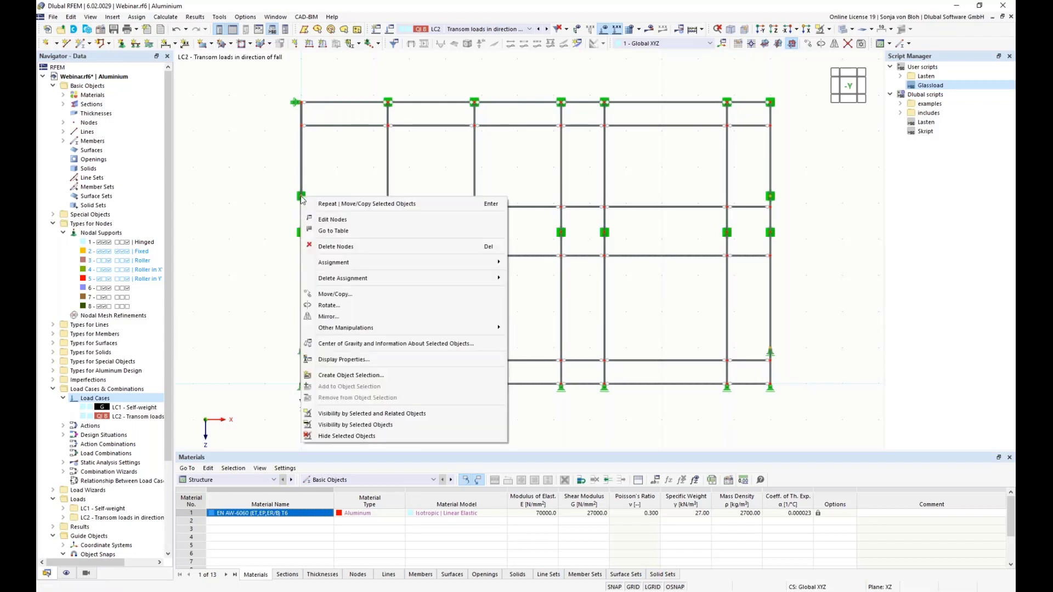
left_click(338, 220)
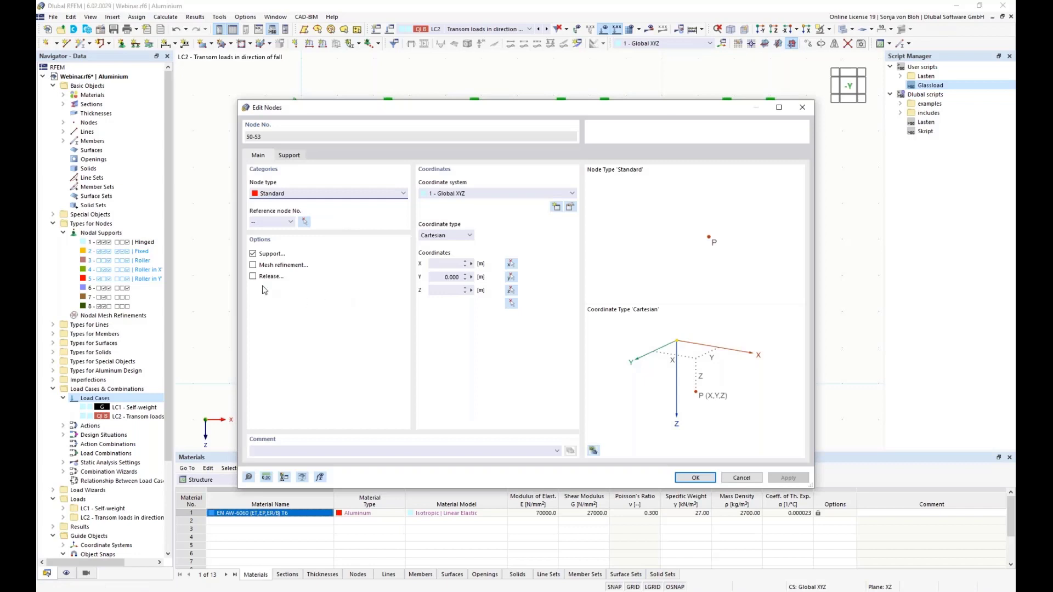
left_click(254, 254)
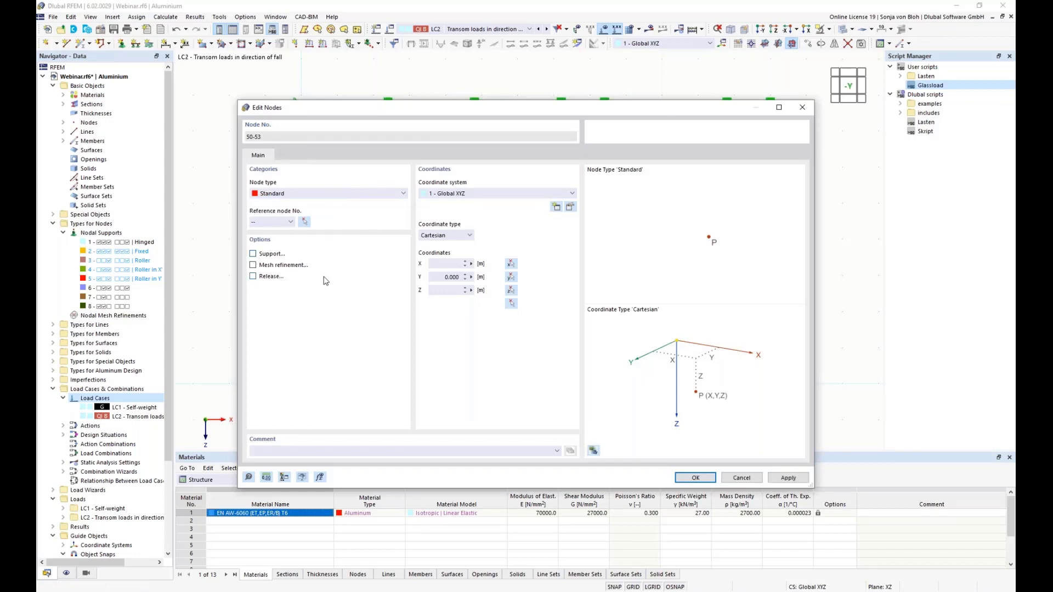
left_click(695, 478)
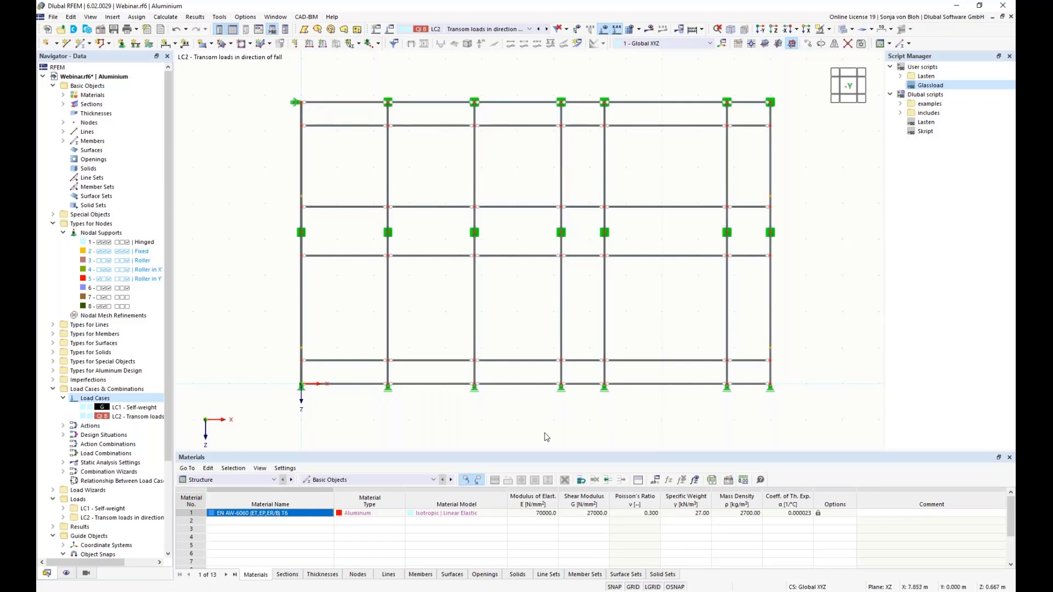
Start a Member Loads from Free Line Load wizard for LC2 with the load direction global in Y on true length
scroll(39, 388, "down", 3)
scroll(40, 387, "down", 1)
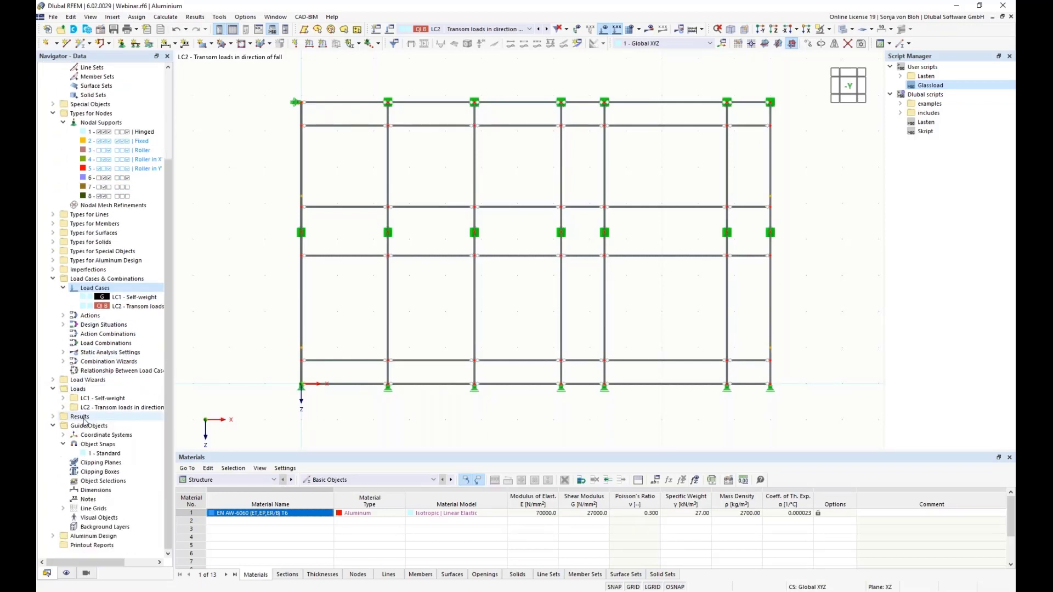
left_click(53, 380)
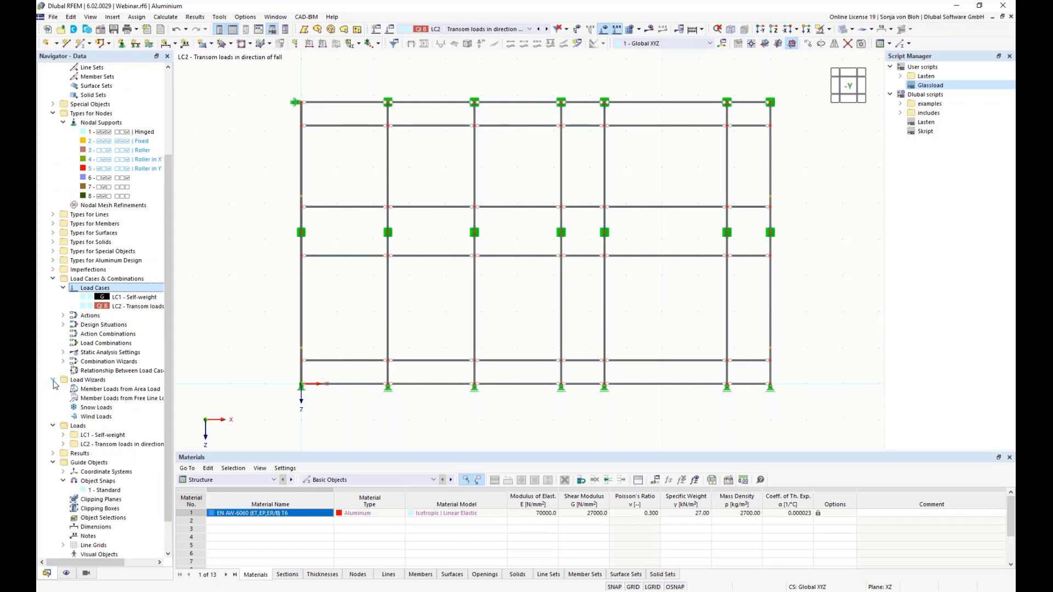
double_click(122, 401)
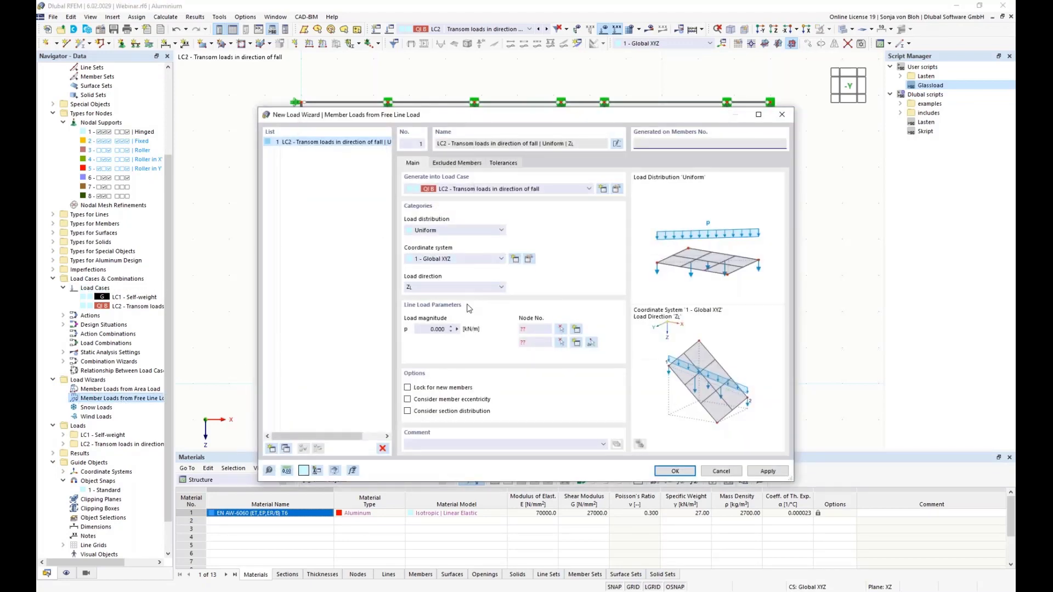
left_click(498, 287)
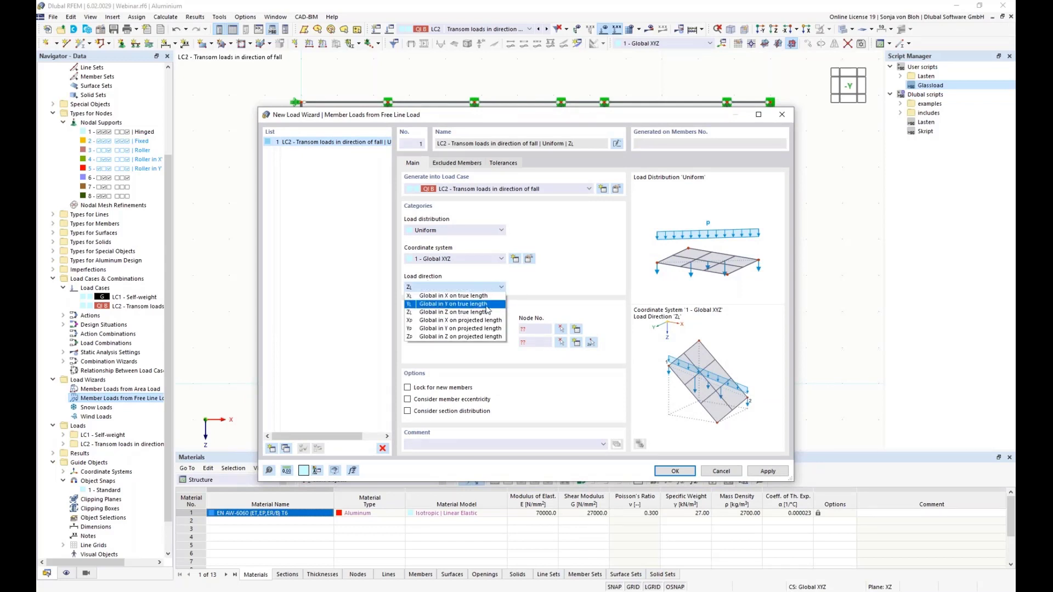
left_click(483, 305)
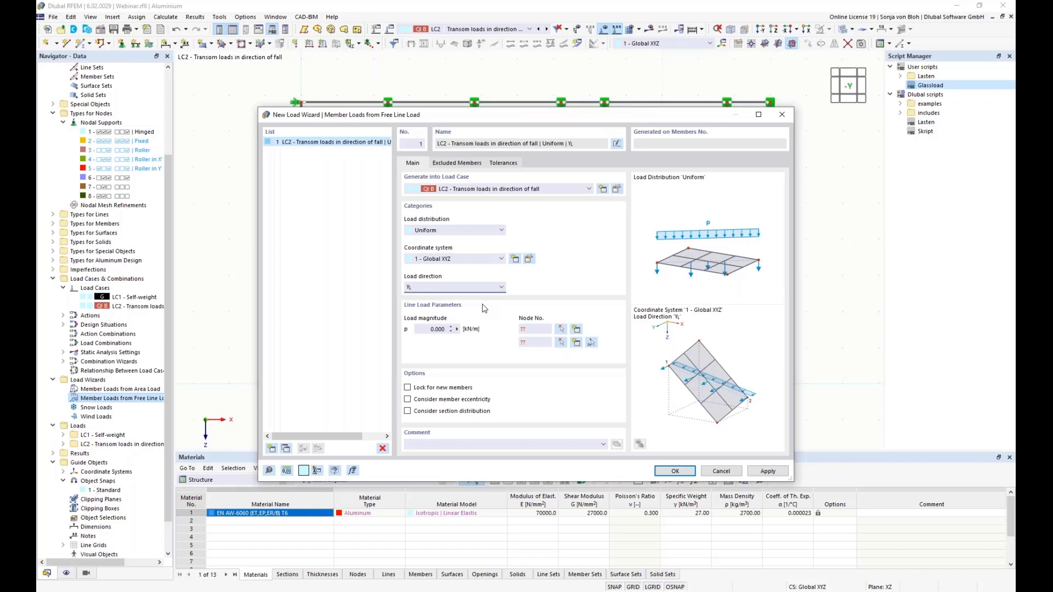
Set the free line load magnitude to 1 kN/m and define its load line between the lower copied nodes 50 and 51
left_click(433, 329)
type("1")
left_click(592, 343)
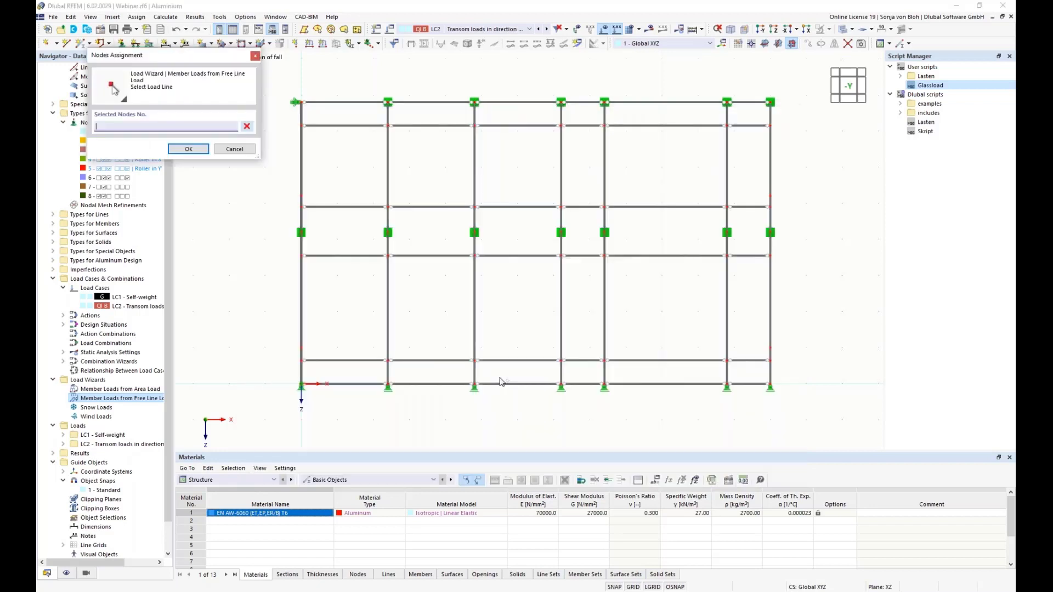
left_click(695, 363)
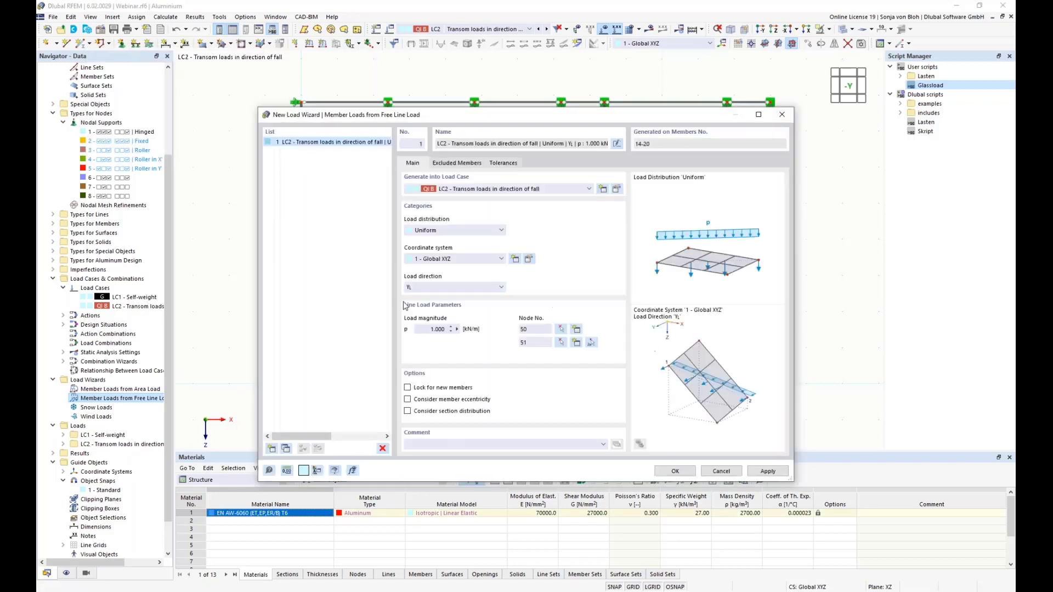
left_click_drag(424, 116, 703, 124)
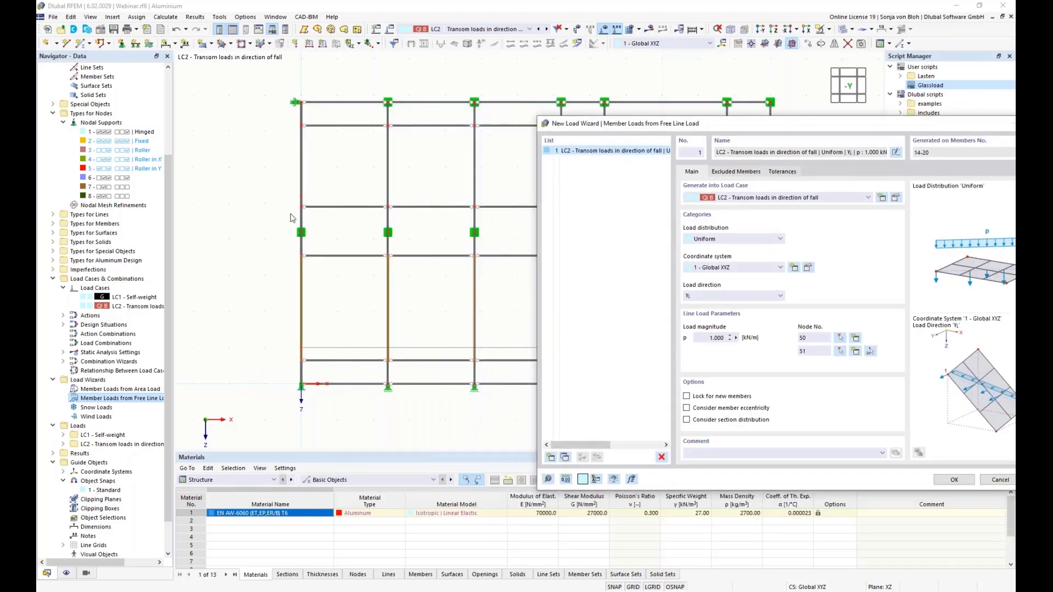
left_click_drag(619, 130, 489, 108)
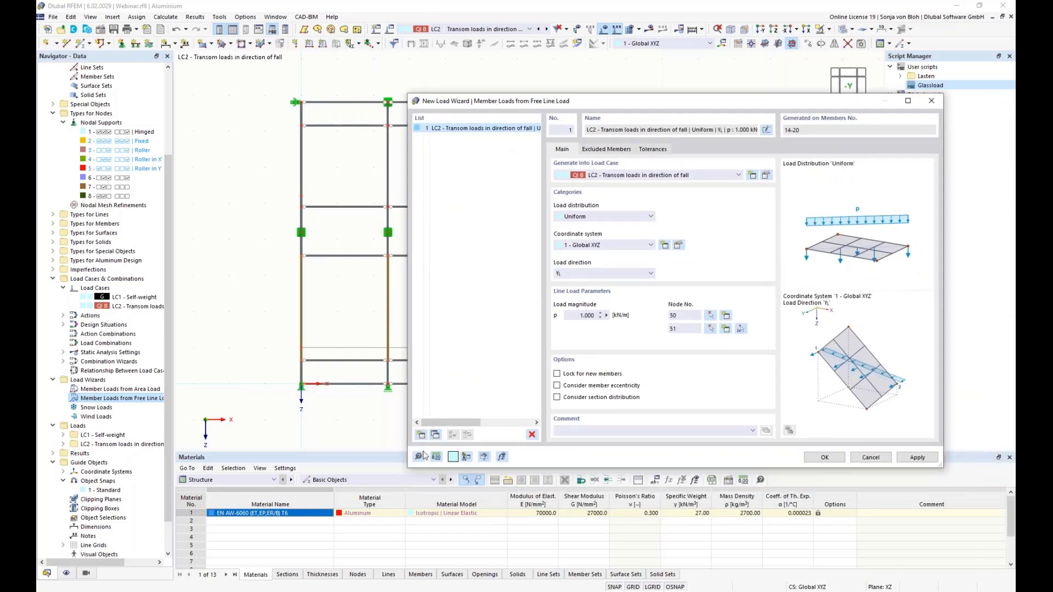
Duplicate the free line load, define the copy's load line between the upper nodes 52 and 53, and generate both loads
left_click(435, 435)
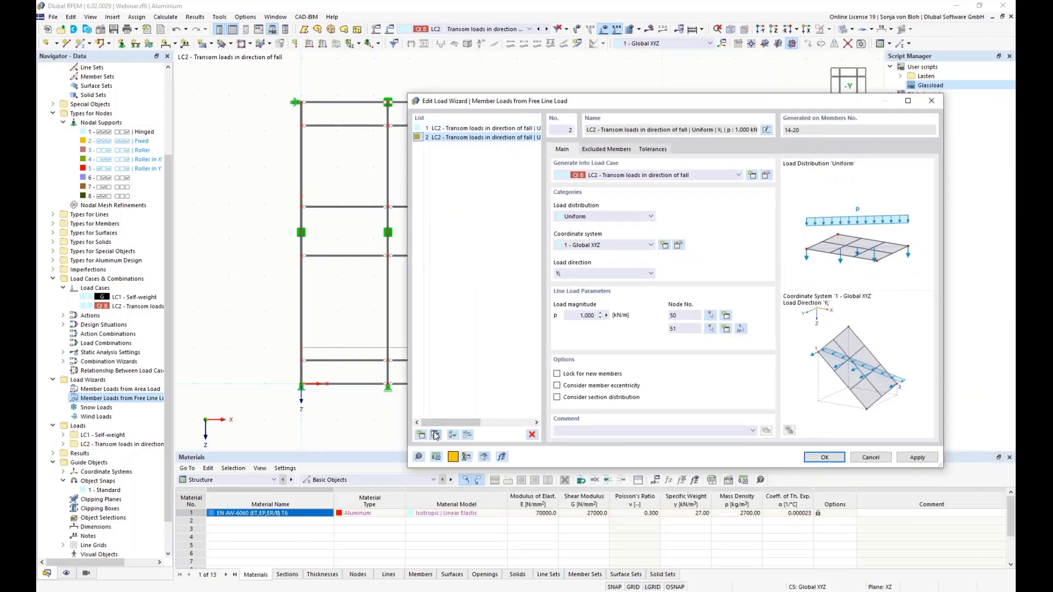
left_click(741, 329)
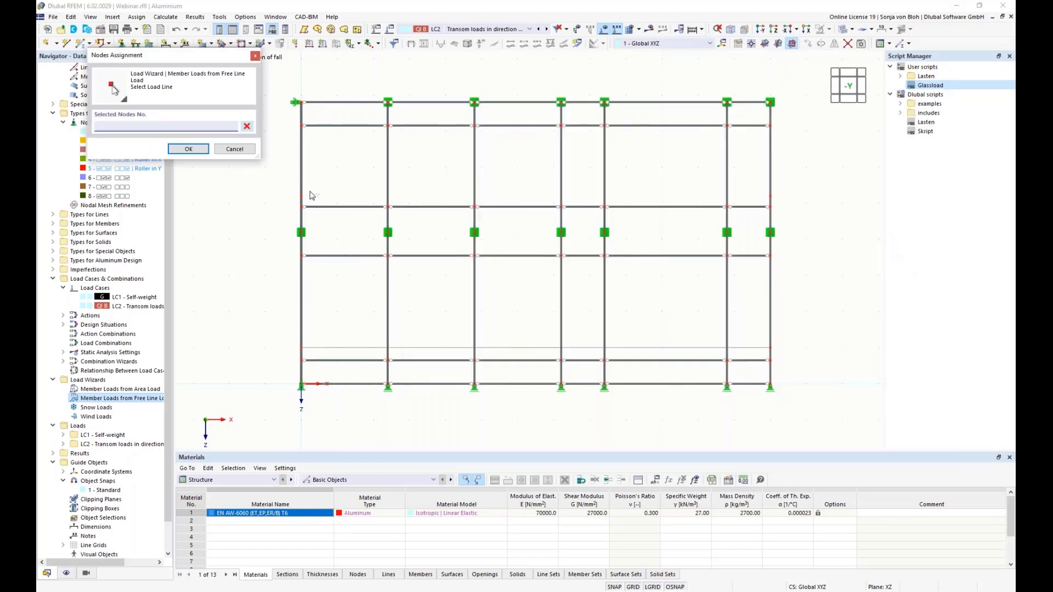
left_click(301, 194)
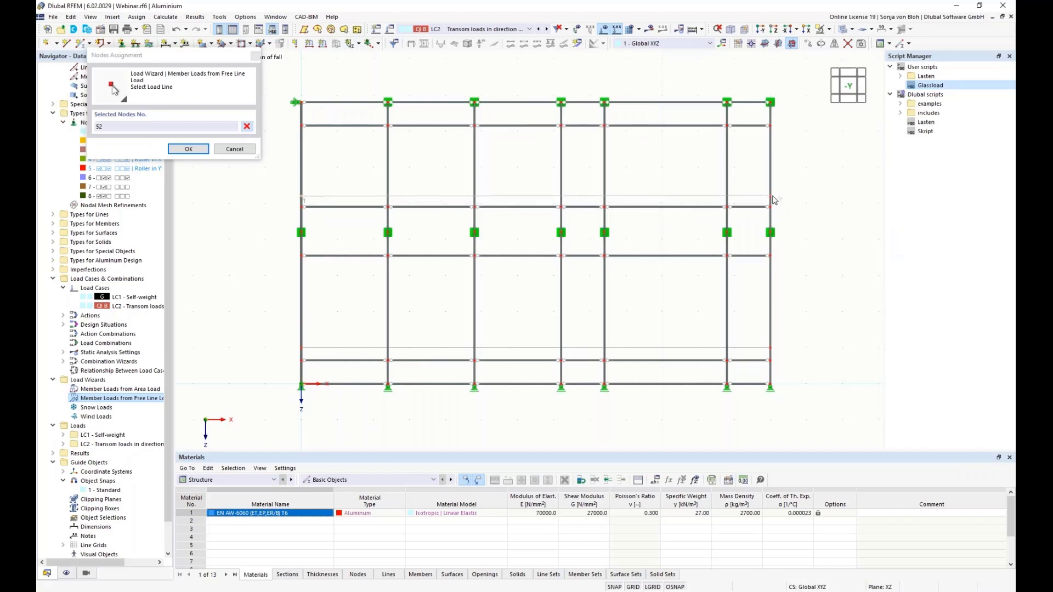
left_click(770, 195)
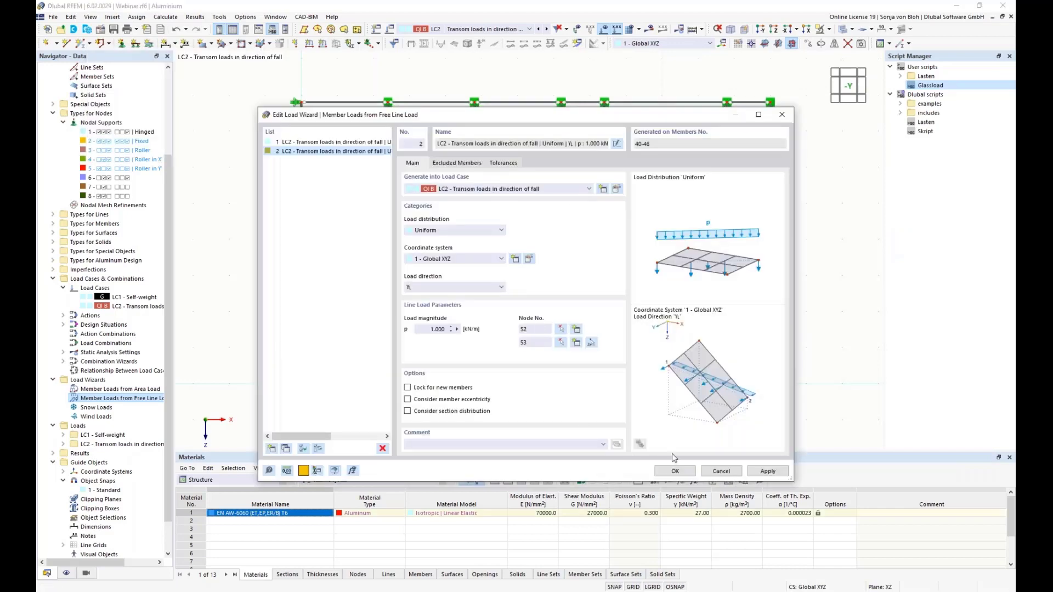
left_click(676, 473)
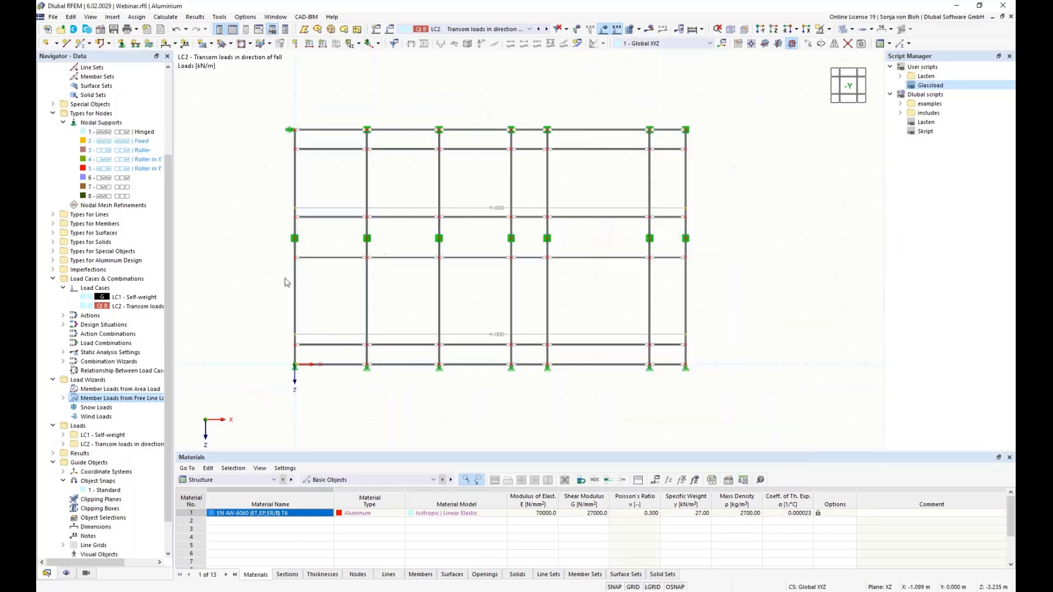
middle_click_drag(295, 304, 331, 334, "ctrl")
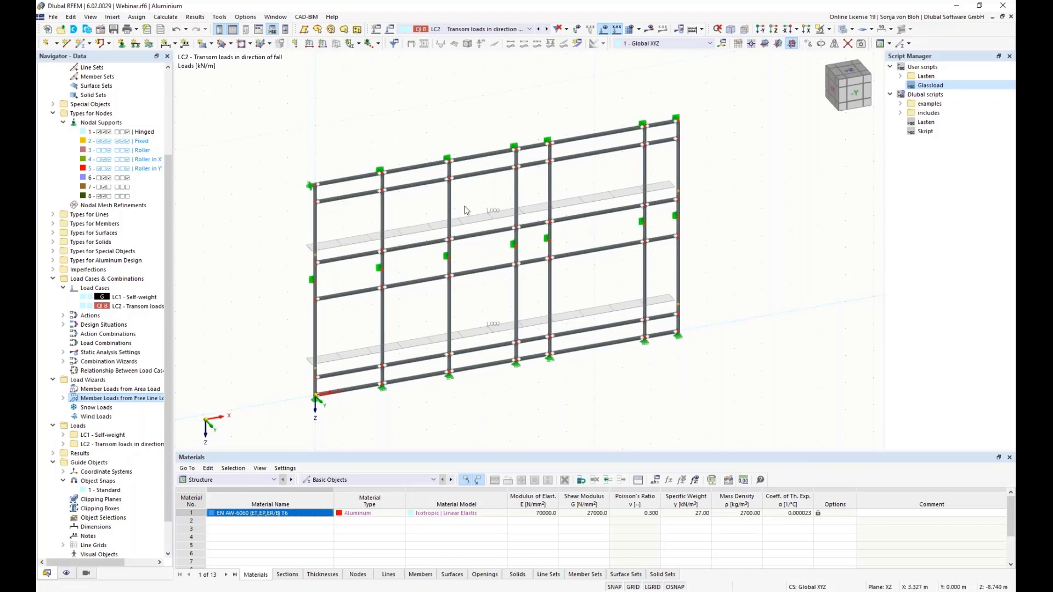
Display the loads generated by the LC2 free line load wizard separately on the facade members
right_click(357, 248)
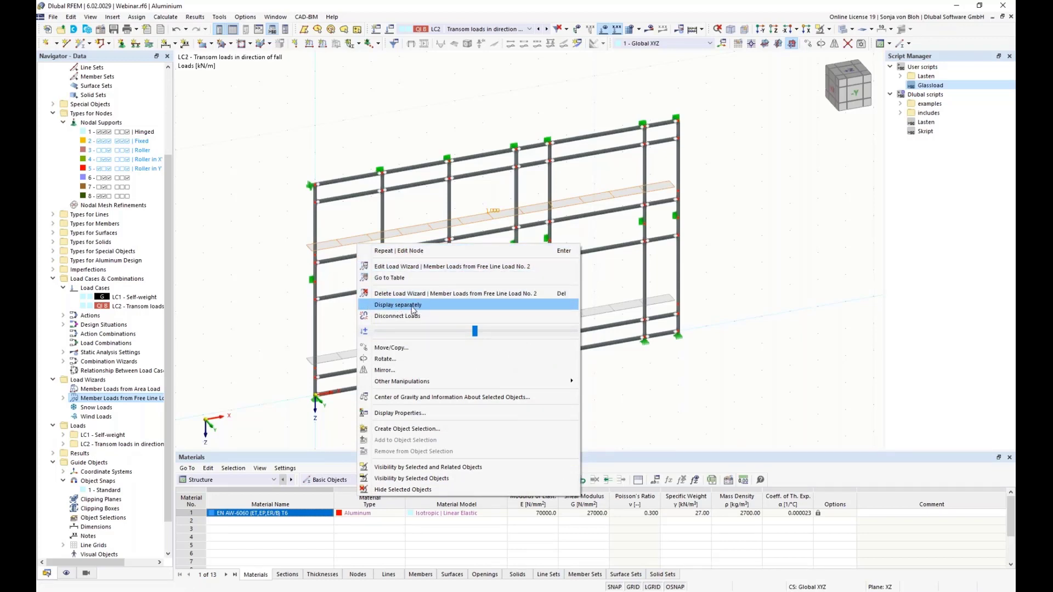
left_click(394, 306)
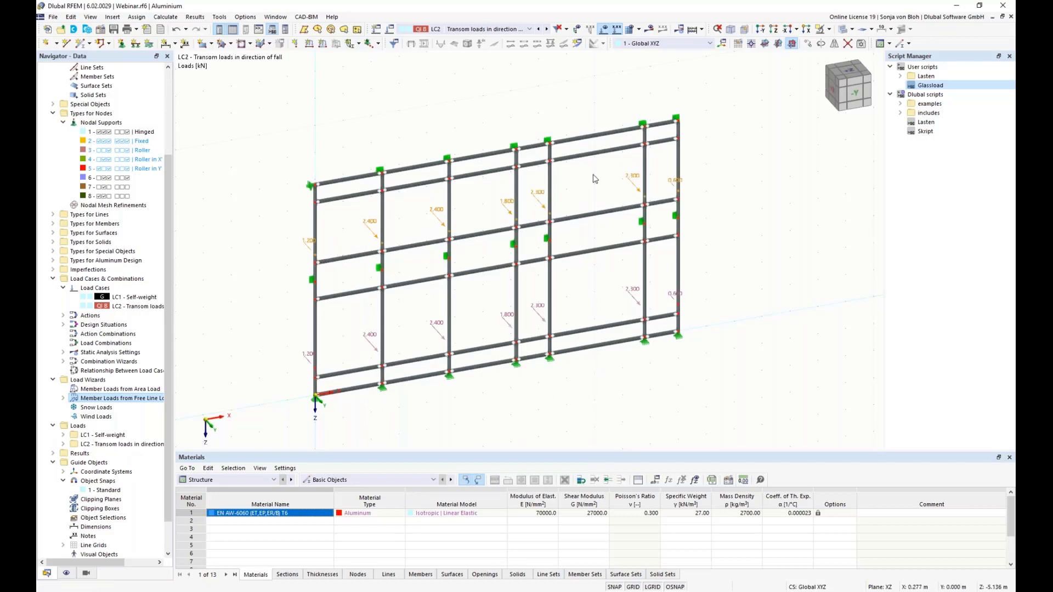
scroll(668, 164, "up", 1)
scroll(688, 236, "down", 1)
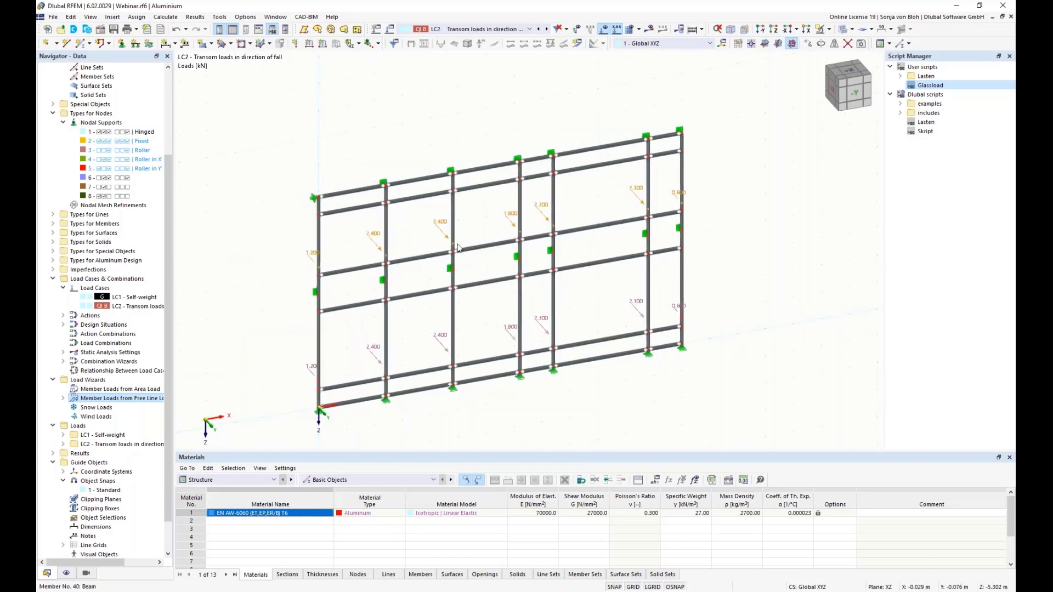
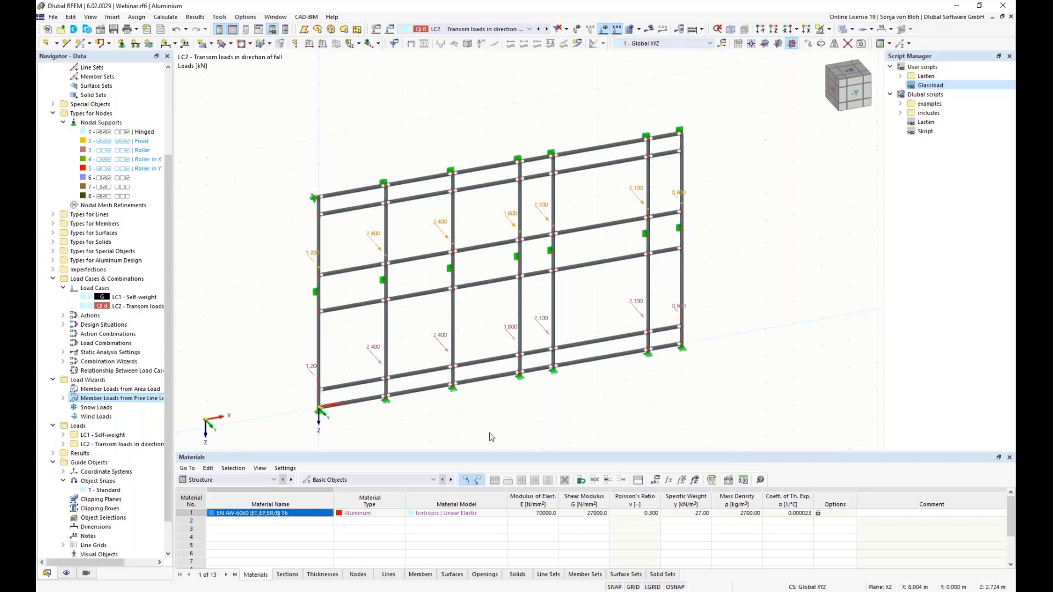
Copy load case LC2 to a new load case LC3 named "Transom loads in opposite direction"
right_click(123, 308)
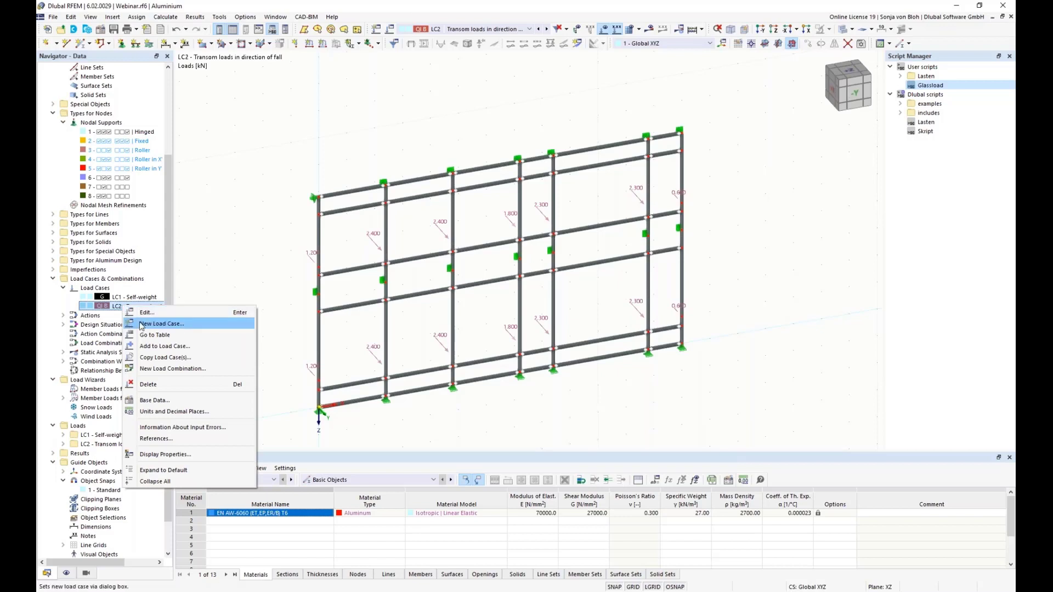
left_click(162, 357)
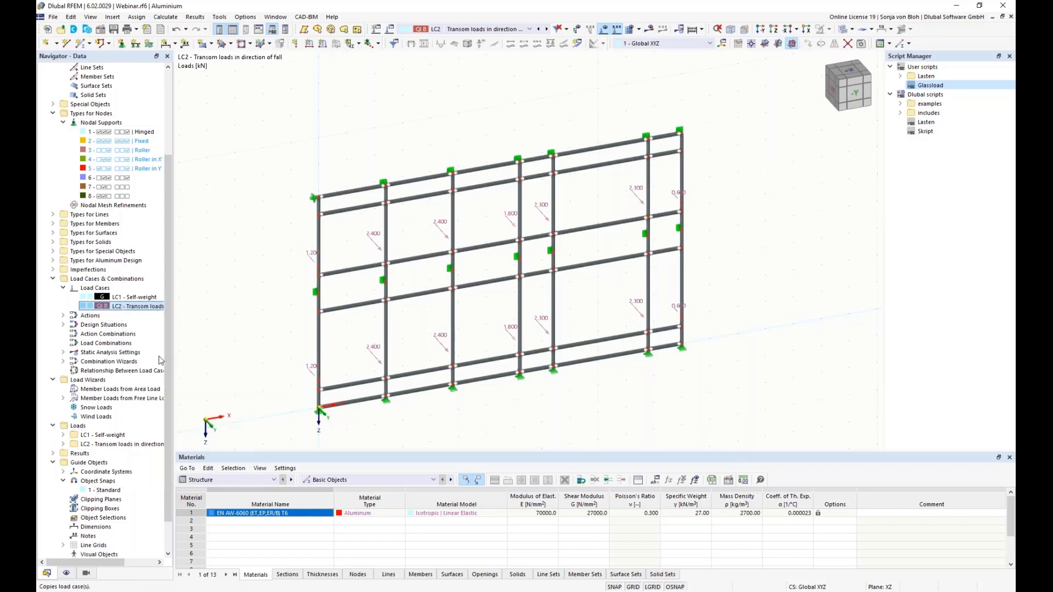
left_click_drag(473, 122, 423, 123)
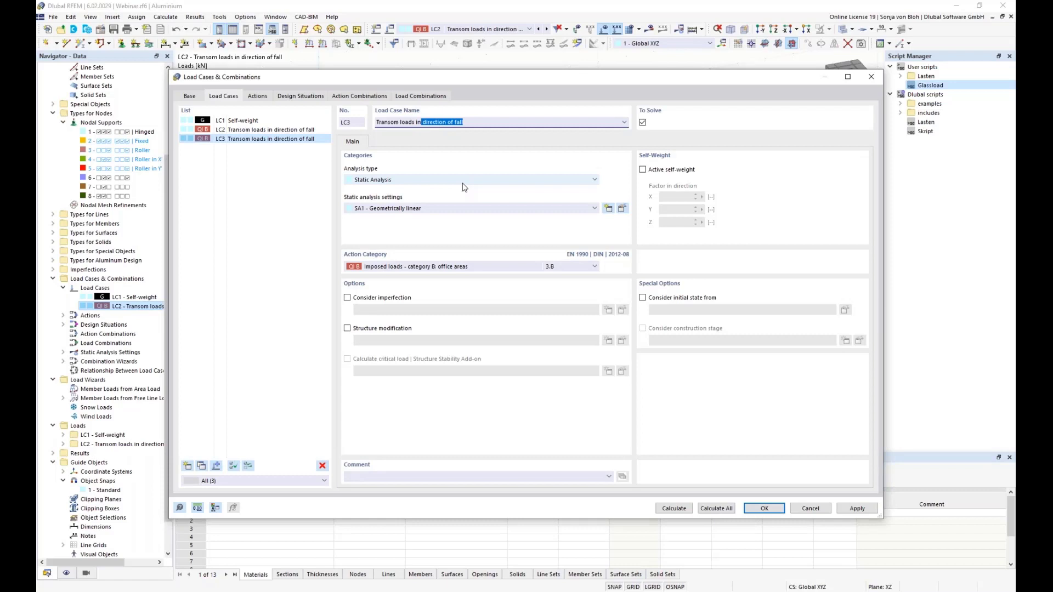
key("BackSpace")
type("opposite directio")
left_click(779, 512)
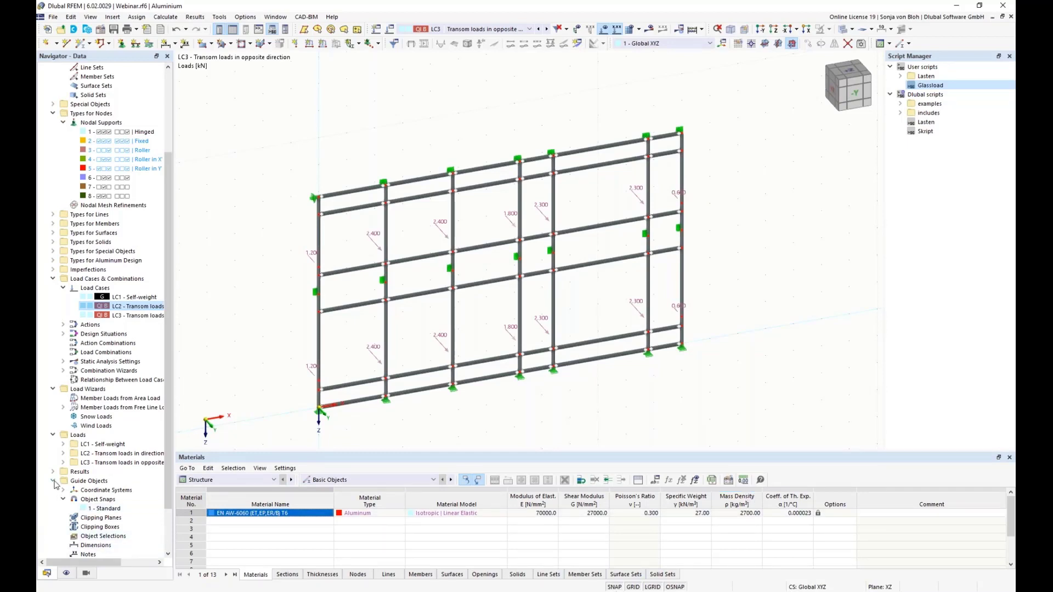
Set the magnitude of the LC3 free line load between nodes 50 and 51 to -0.5 kN/m
left_click(63, 407)
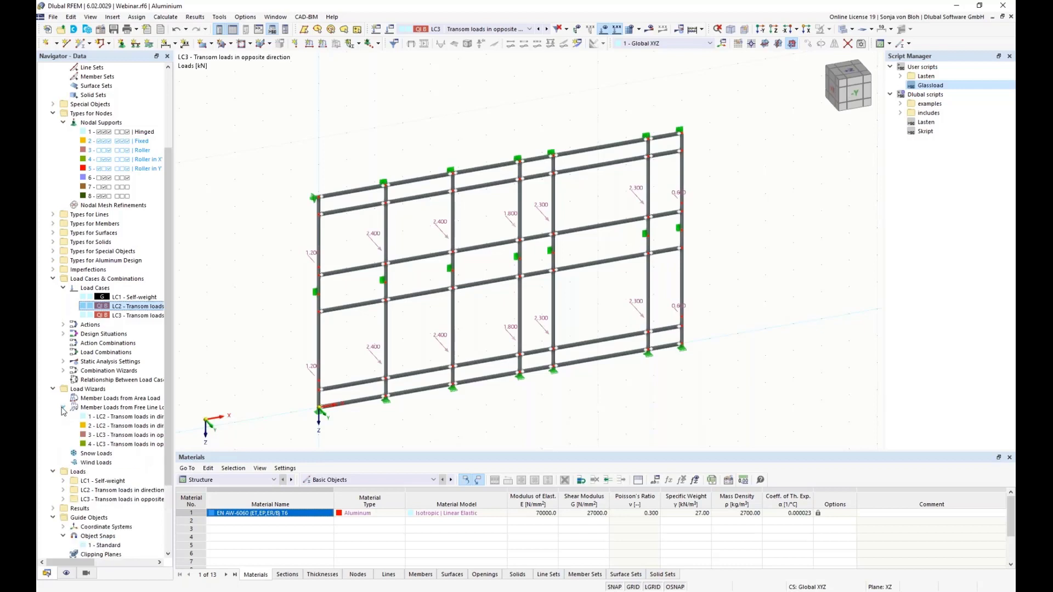
double_click(114, 436)
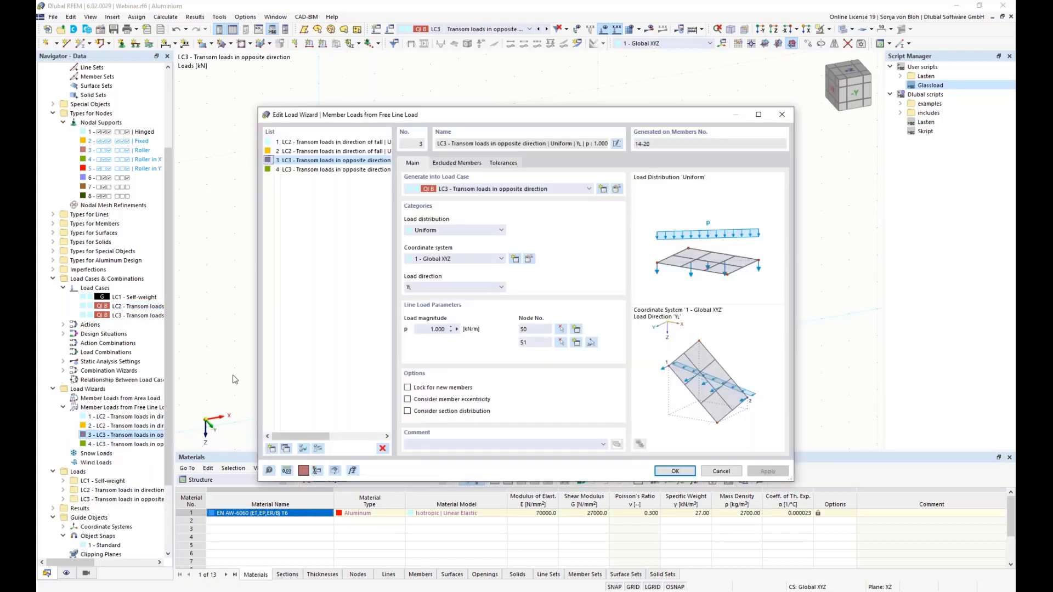
left_click_drag(423, 329, 487, 327)
type("-0,5")
Set the magnitude of the LC3 free line load between nodes 52 and 53 to -0.5 kN/m and apply both changes
left_click(319, 170)
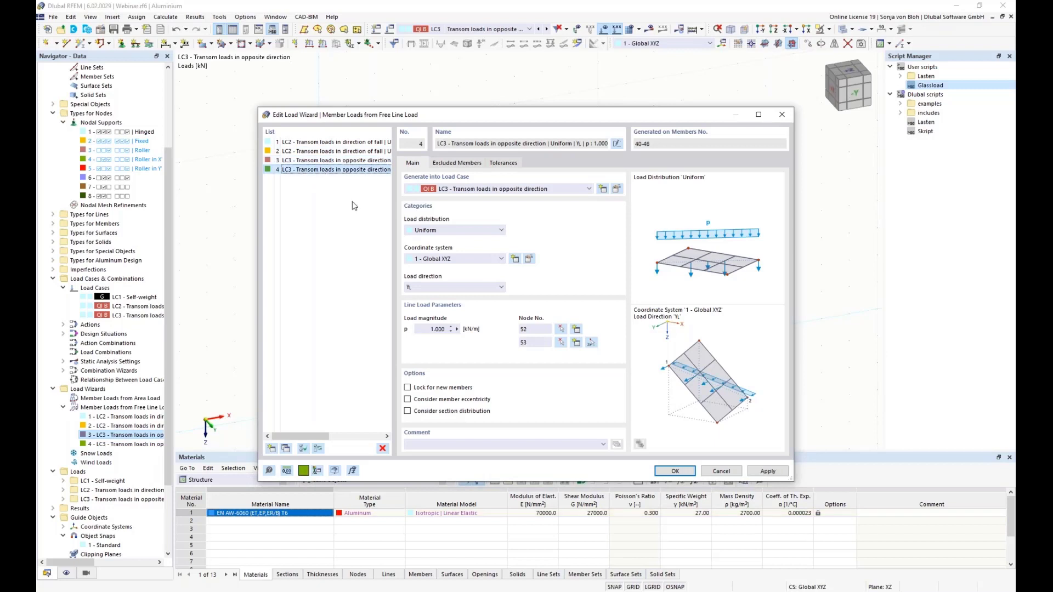
left_click_drag(425, 329, 498, 329)
key("BackSpace")
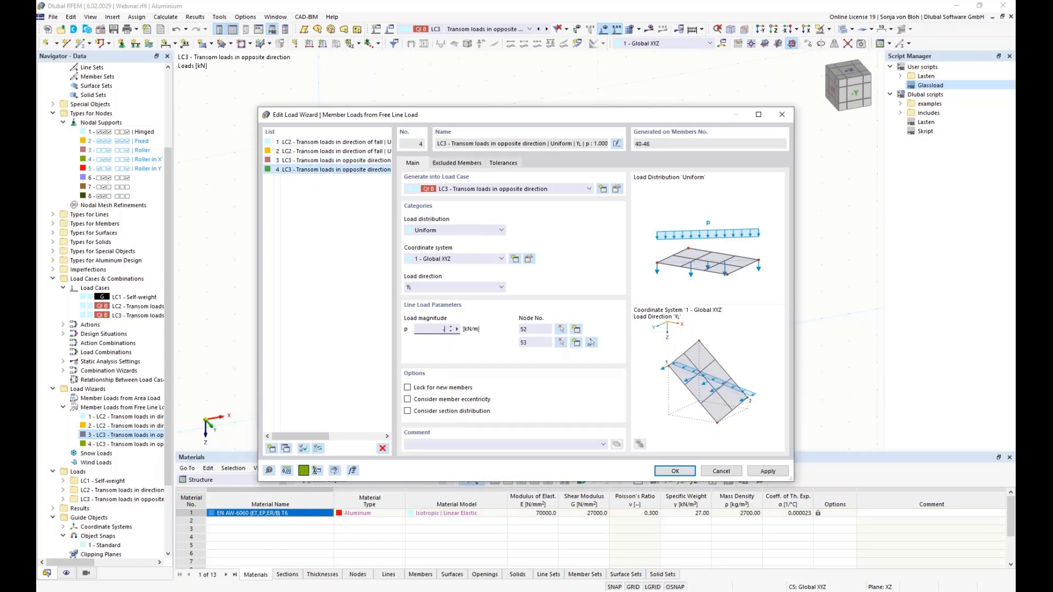
type("-0,5")
left_click(677, 471)
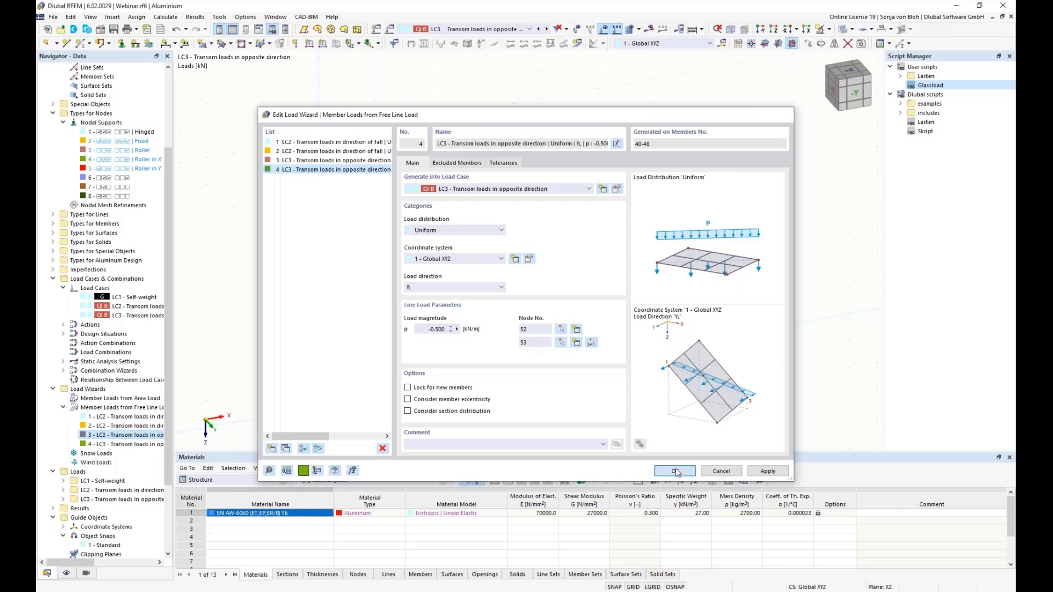
middle_click_drag(323, 384, 372, 385, "ctrl")
scroll(396, 297, "up", 4)
scroll(412, 272, "down", 5)
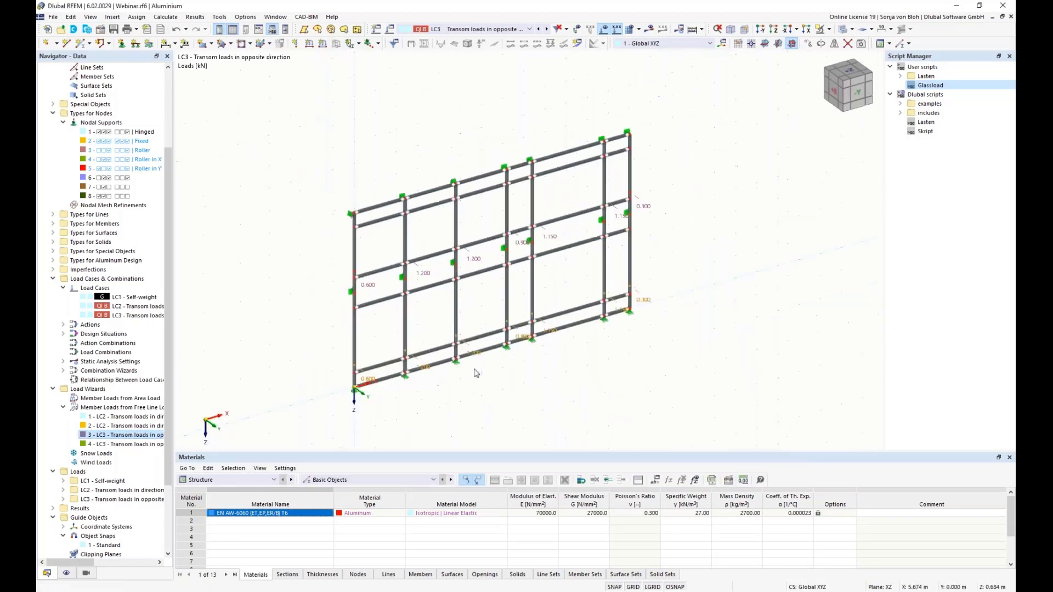
middle_click_drag(477, 374, 424, 372, "ctrl")
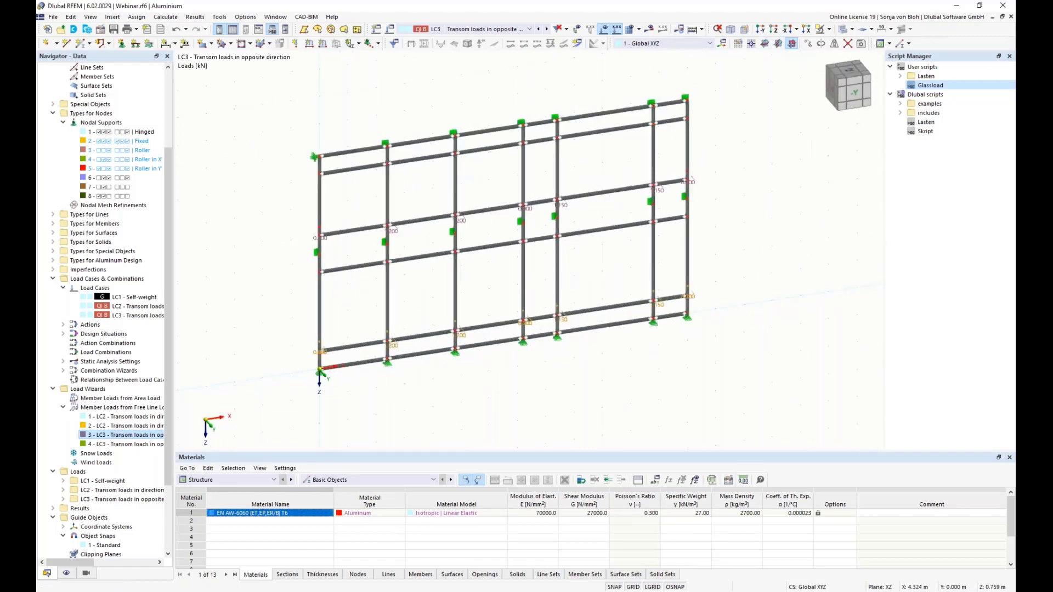
Create load case LC4 named "Wind pressure" with the action category Wind
right_click(103, 289)
left_click(163, 309)
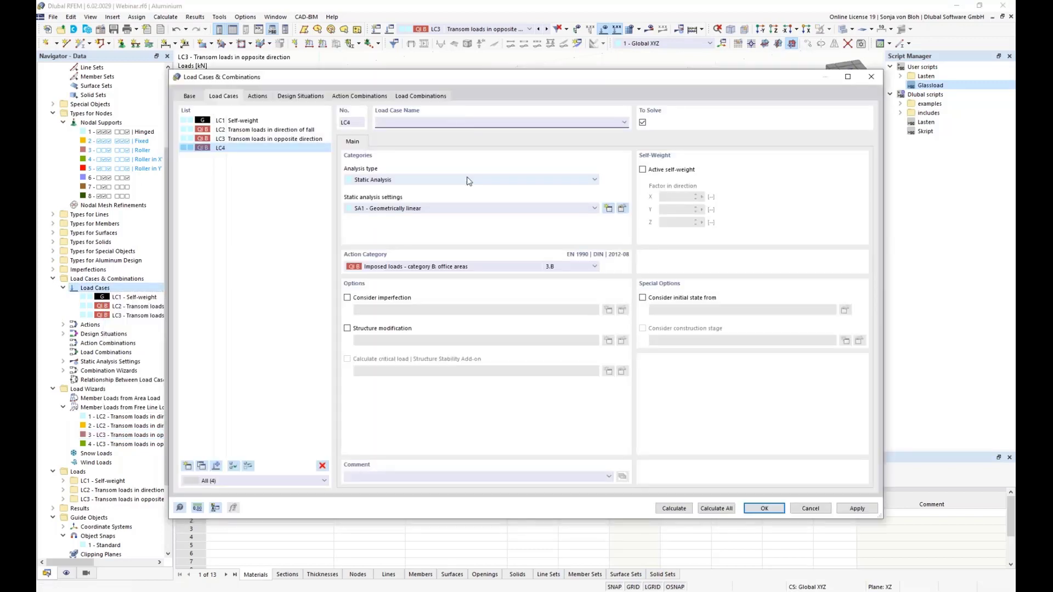
type("Wind pressure")
left_click(412, 268)
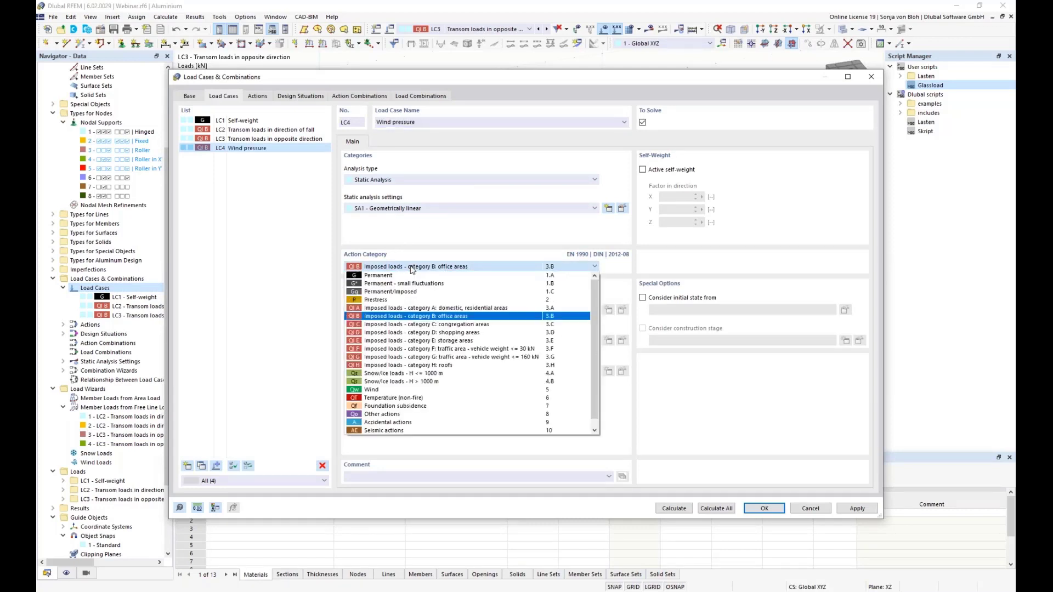
left_click(392, 390)
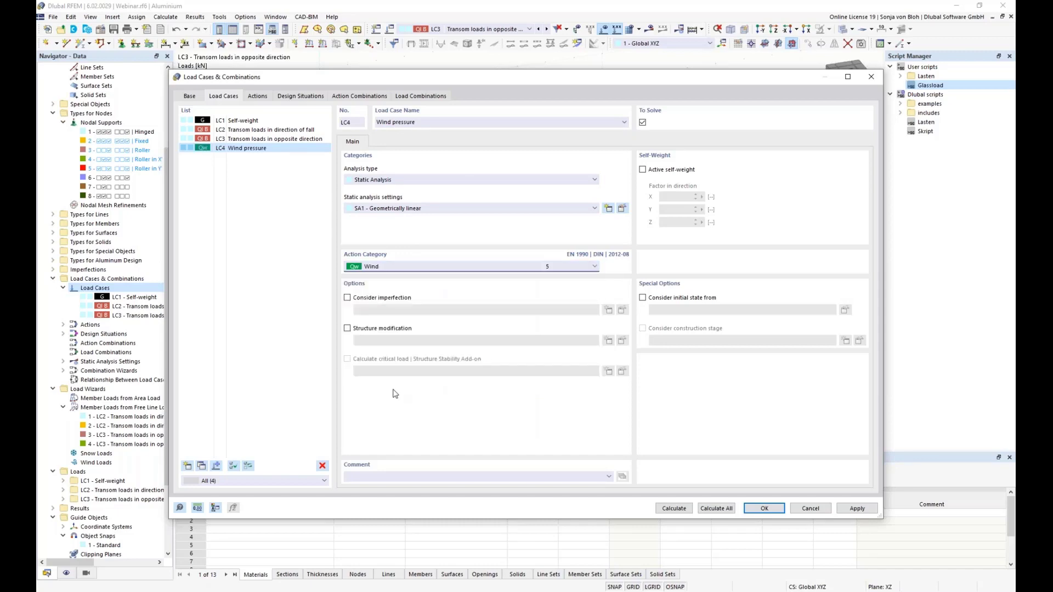
left_click(772, 509)
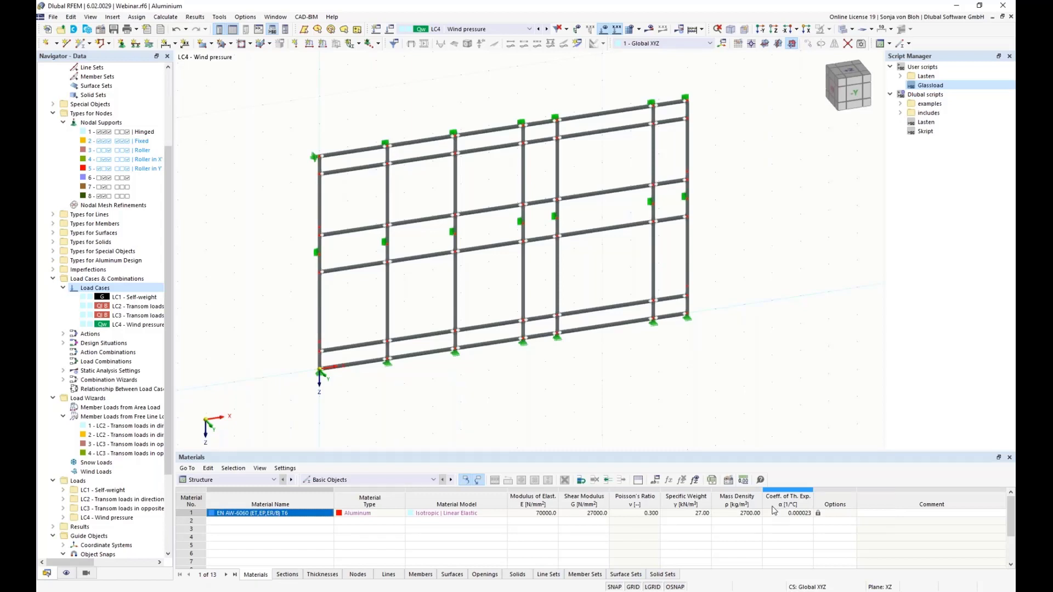
Start a Member Loads from Area Load wizard for LC4 with a uniform load of 0.7 kN/m² in the local z coordinate system
right_click(121, 412)
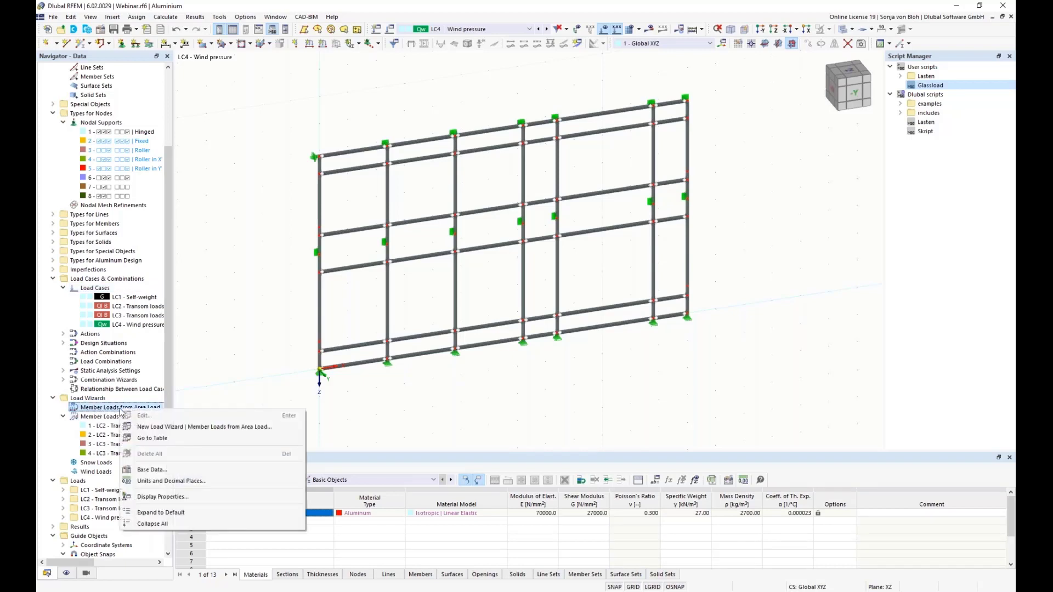
left_click(167, 432)
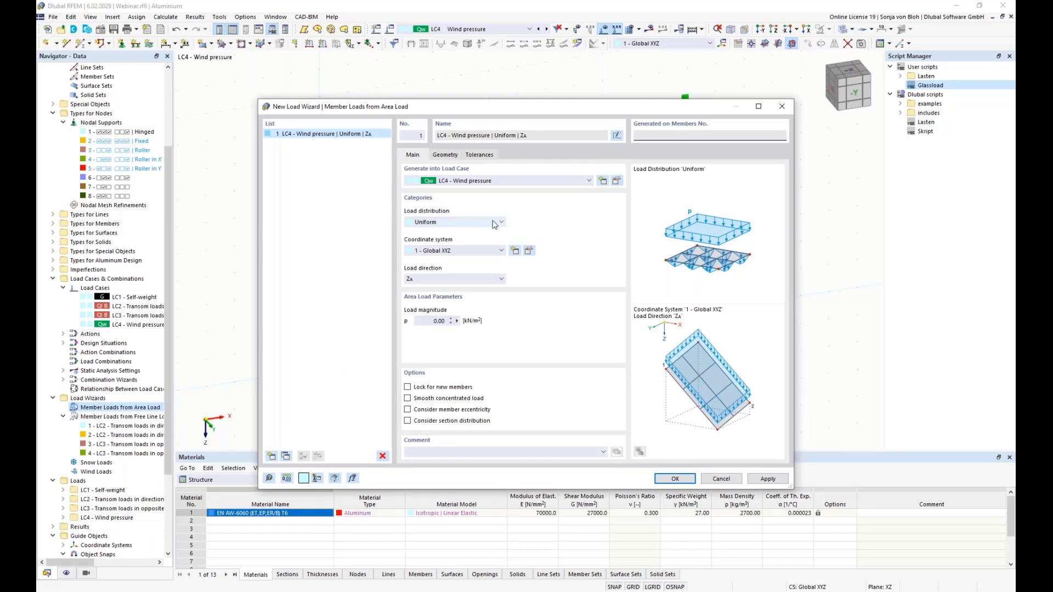
left_click(500, 252)
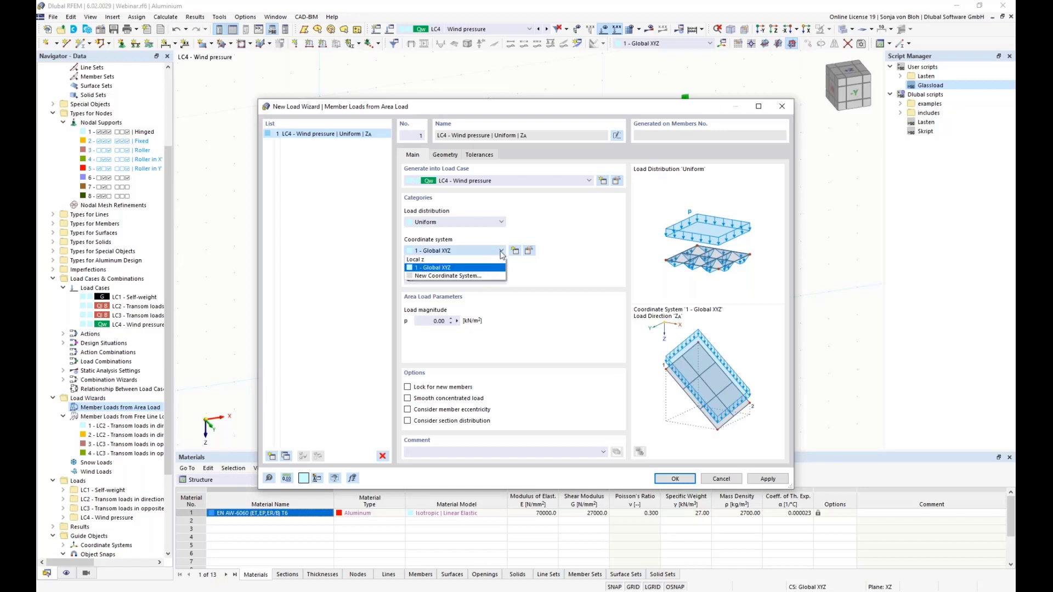
left_click(495, 260)
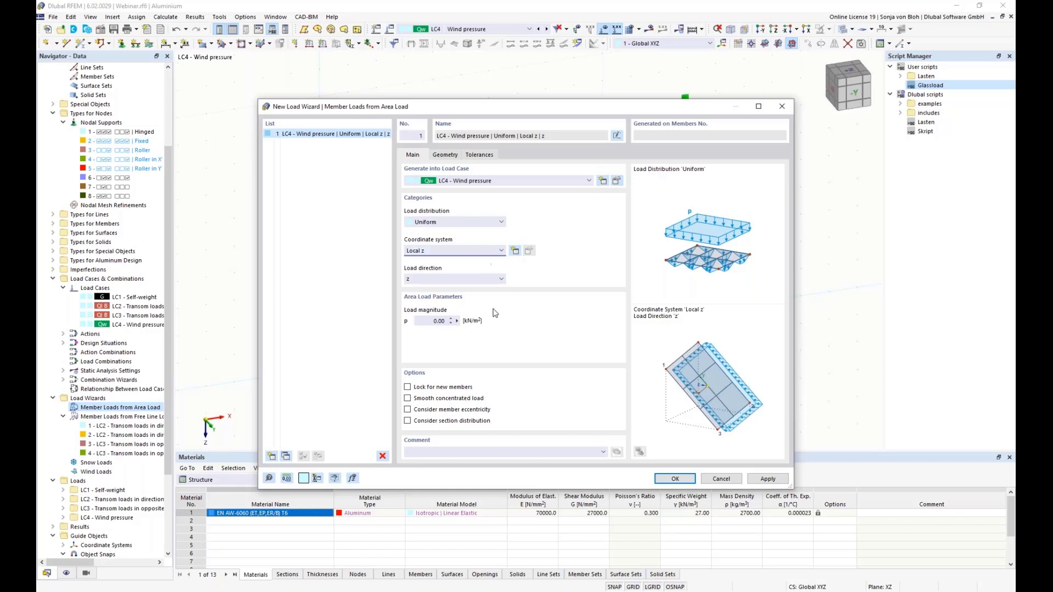
left_click(434, 322)
type("0,7")
Define the boundary of the wind pressure area load by picking the corner nodes of the facade
left_click(448, 155)
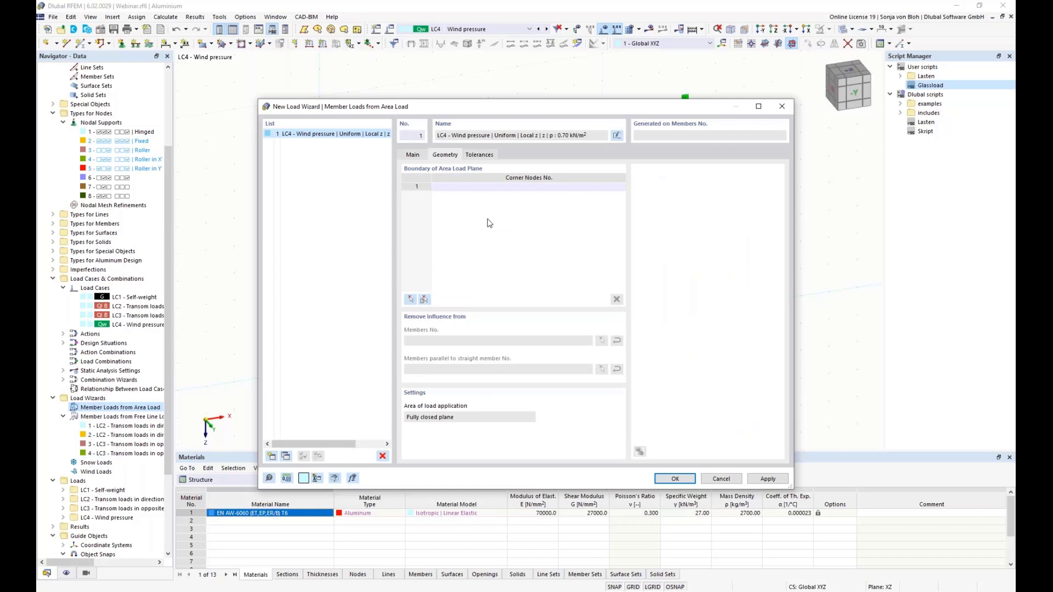
left_click(411, 300)
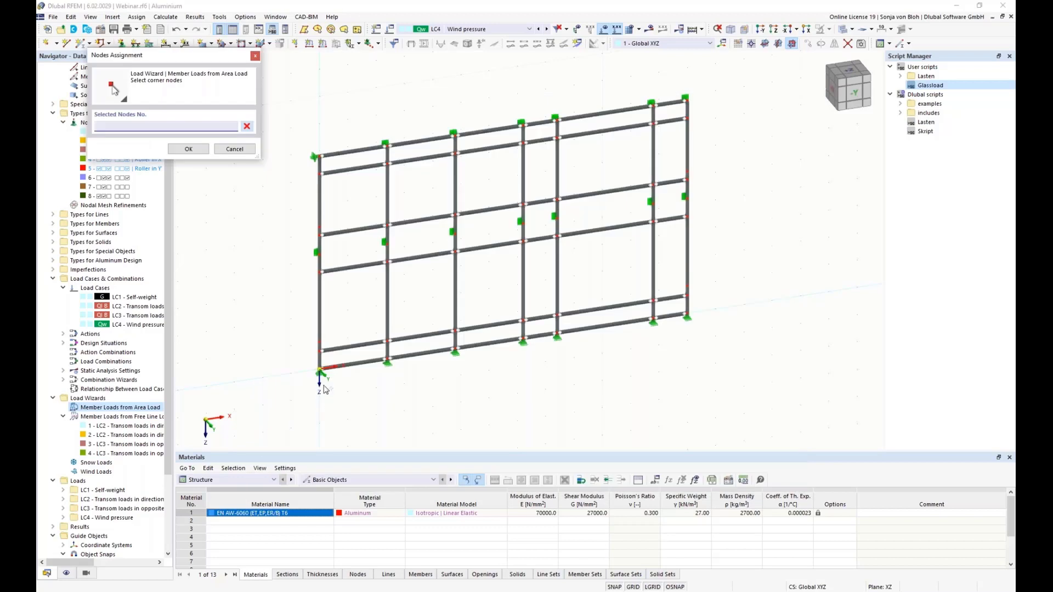
Define the wind pressure area load's boundary by the façade's corner nodes 1, 2, 14 and 13 and create the member loads
left_click(319, 373)
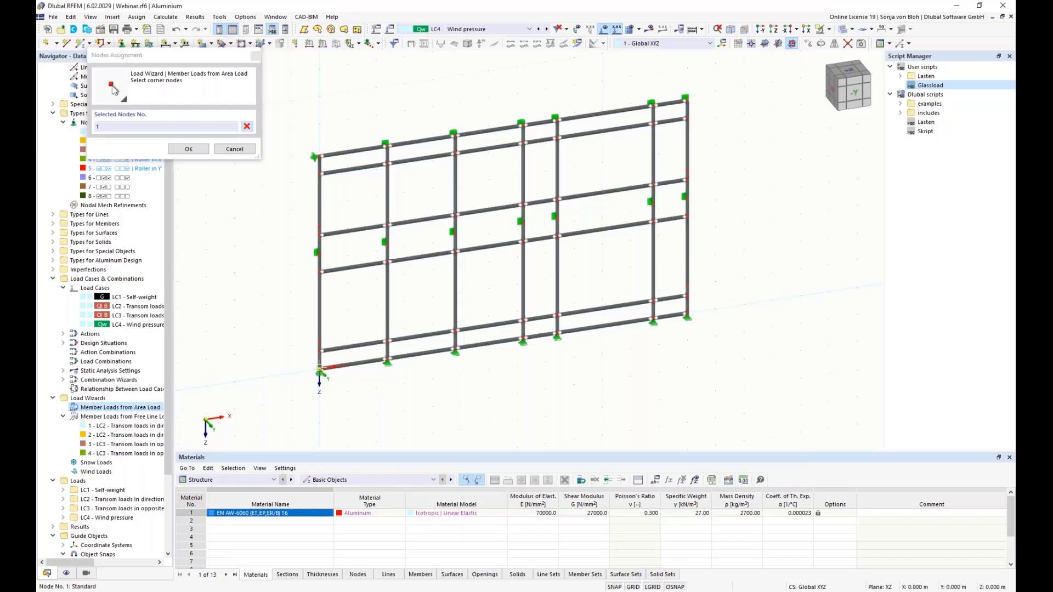
left_click(317, 157)
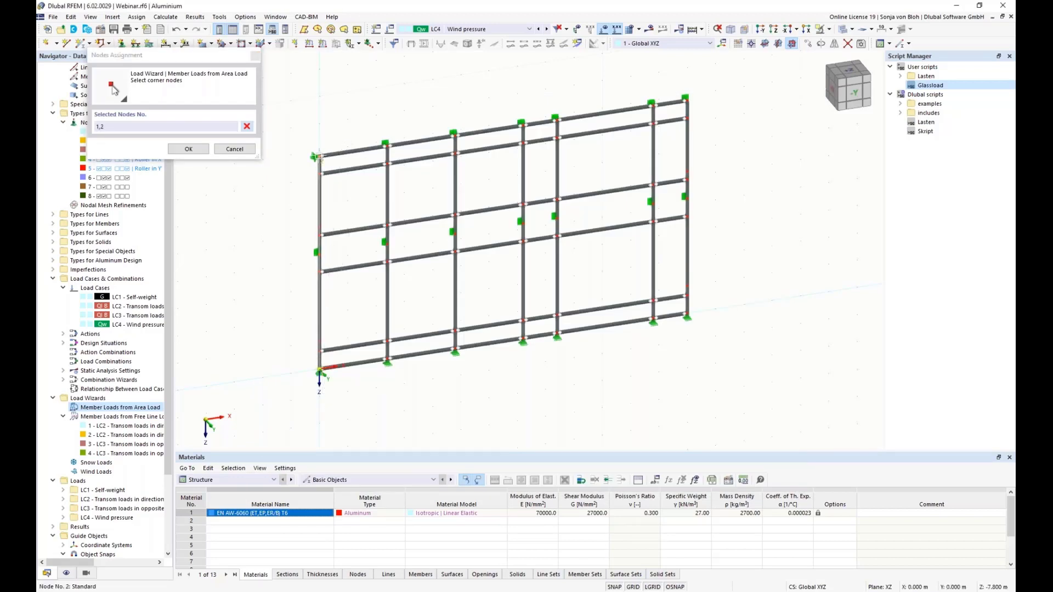
left_click(686, 100)
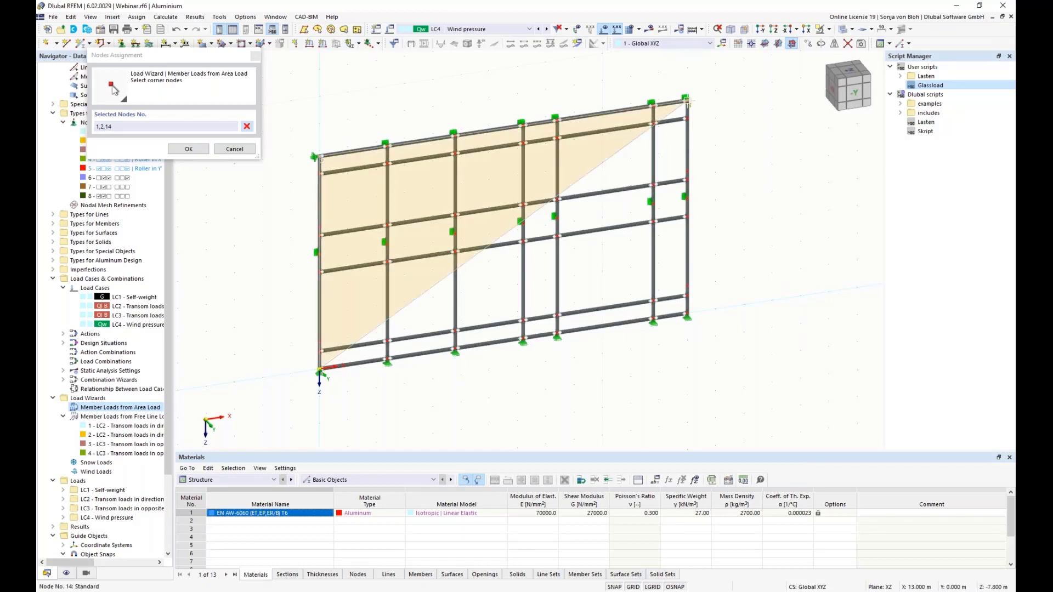
left_click(686, 317)
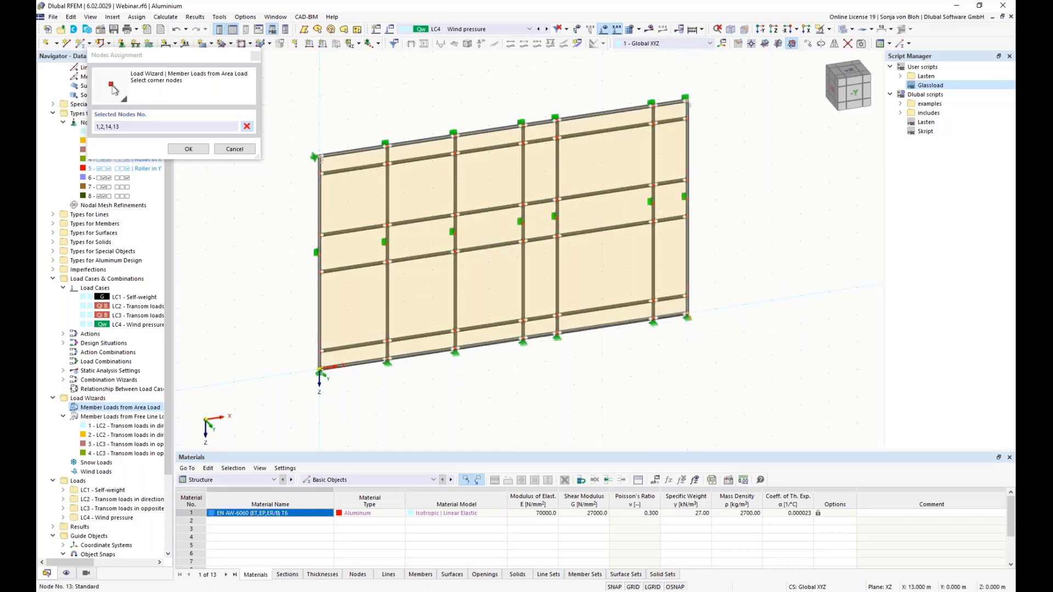
left_click(188, 150)
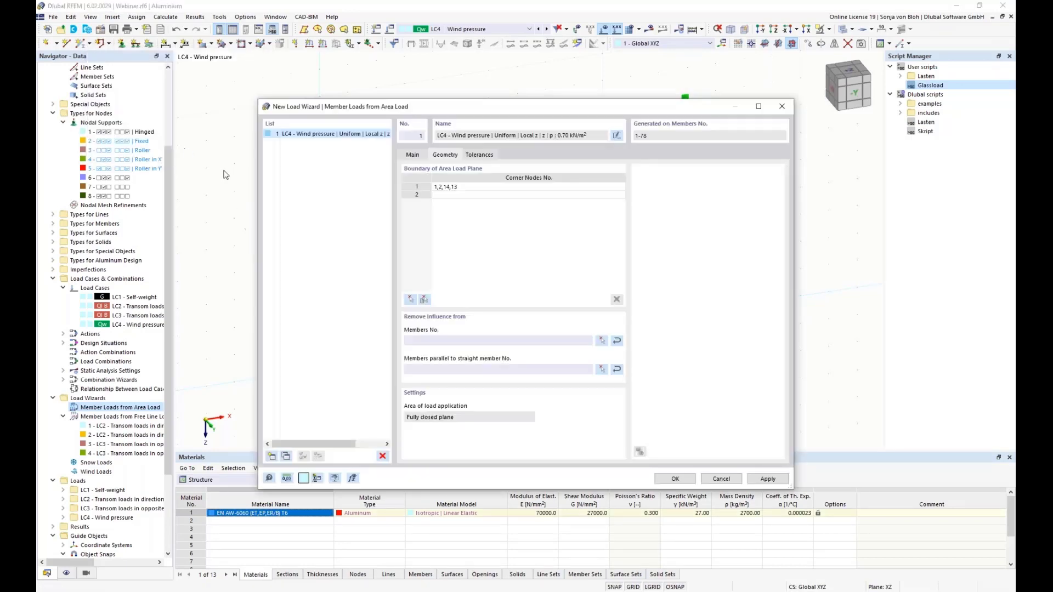
left_click(674, 479)
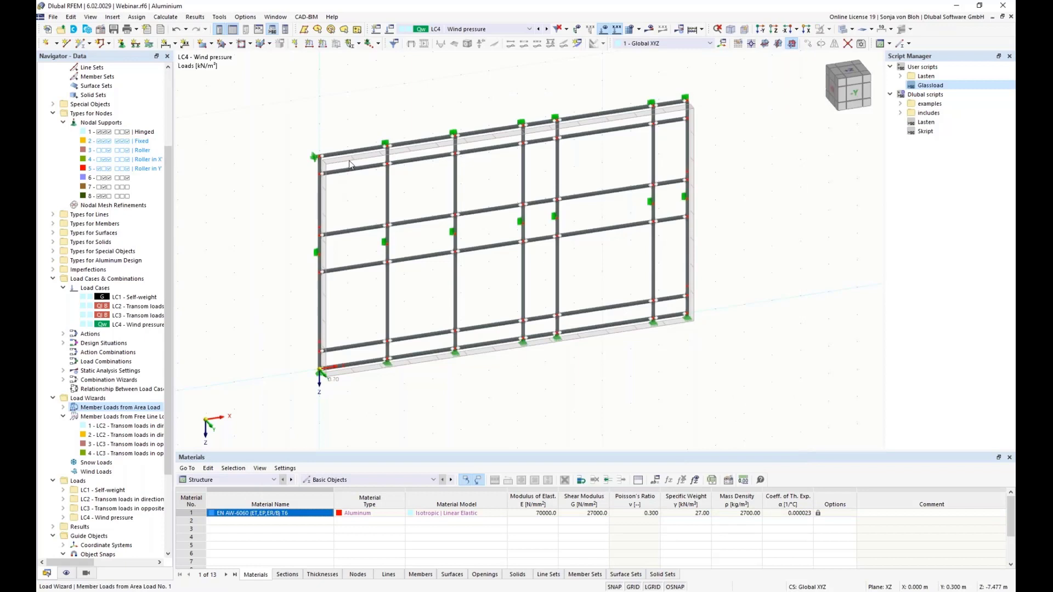
Display the member loads generated by the wind pressure area load separately on the façade members
scroll(349, 167, "up", 1)
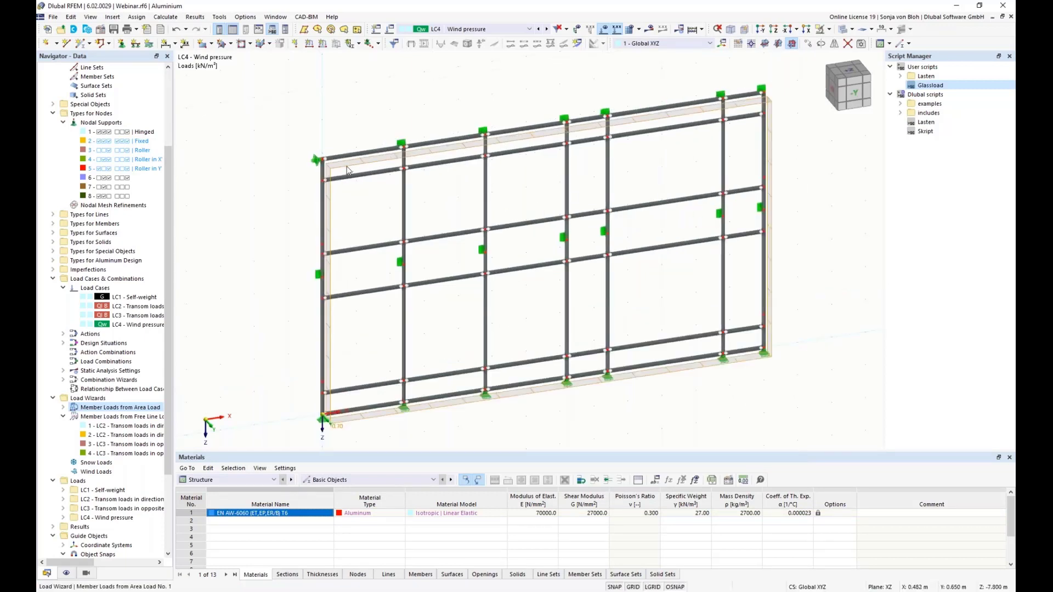
right_click(347, 167)
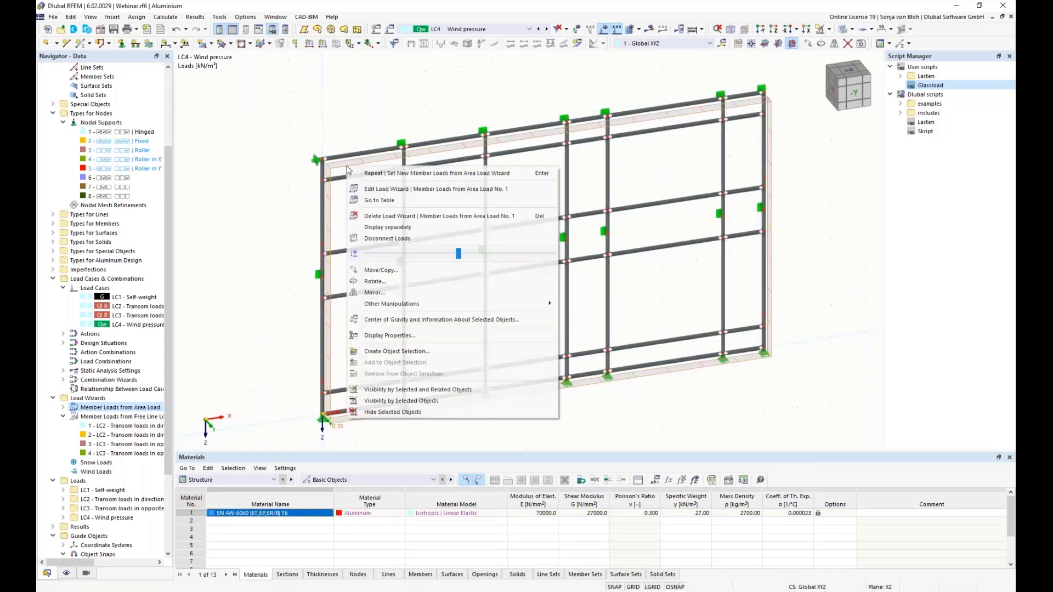
left_click(392, 228)
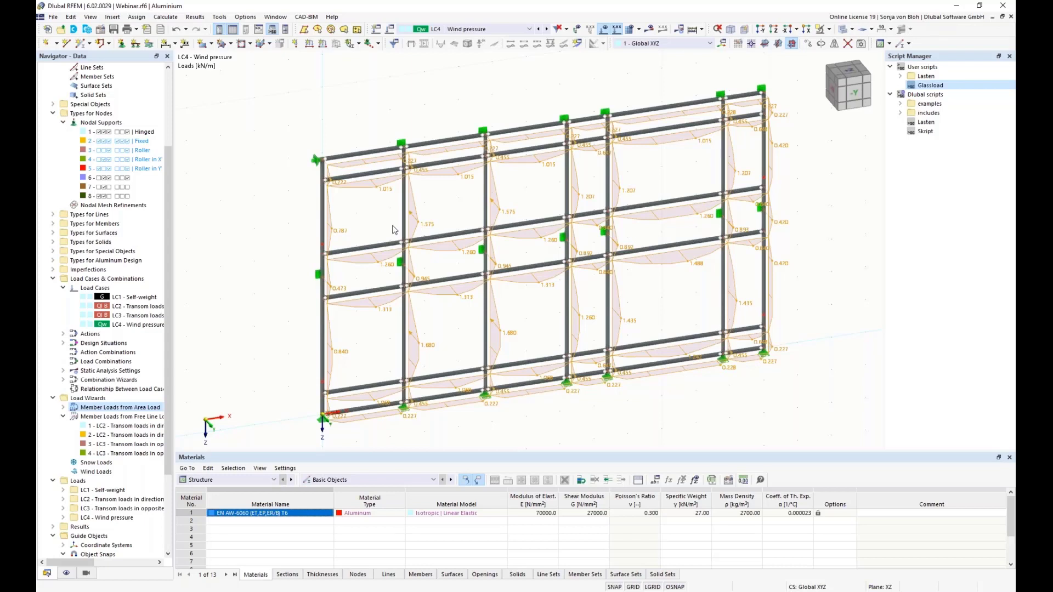
Copy the load case LC4 Wind pressure and name the copy "Wind suction"
left_click(125, 327)
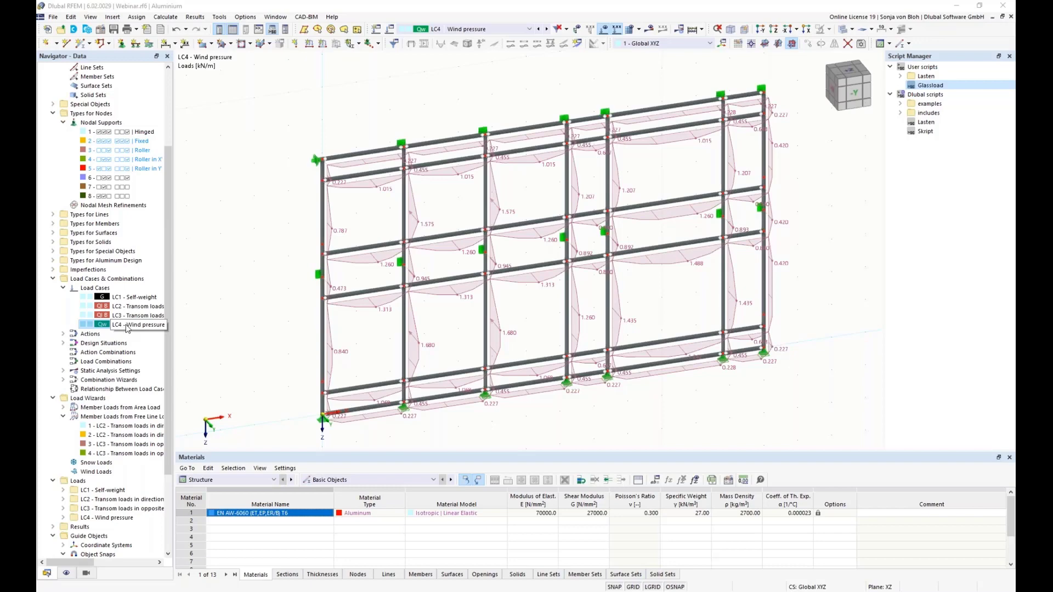
right_click(127, 327)
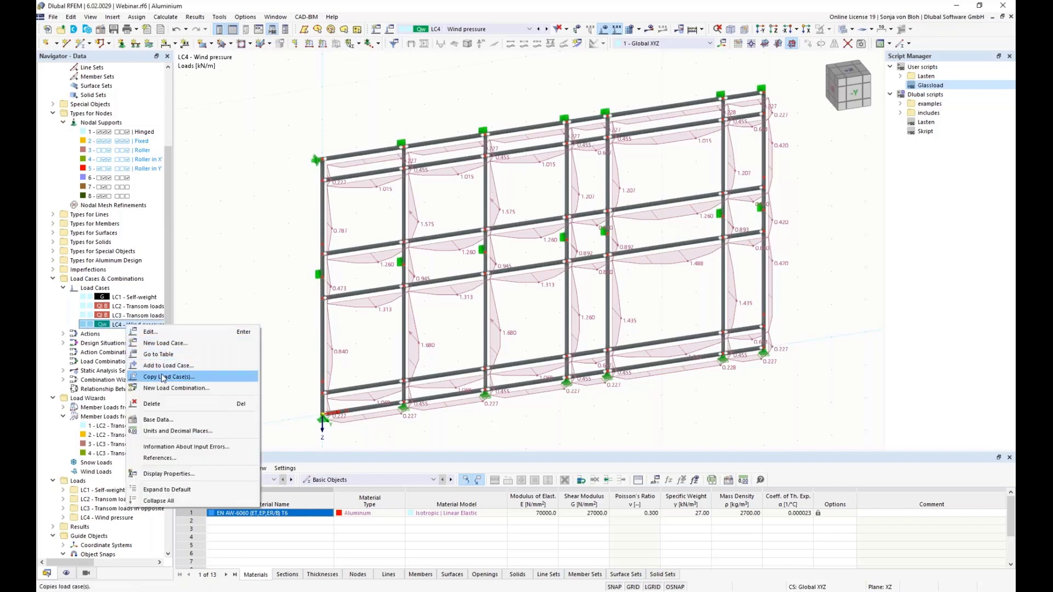
left_click(163, 378)
left_click(412, 122)
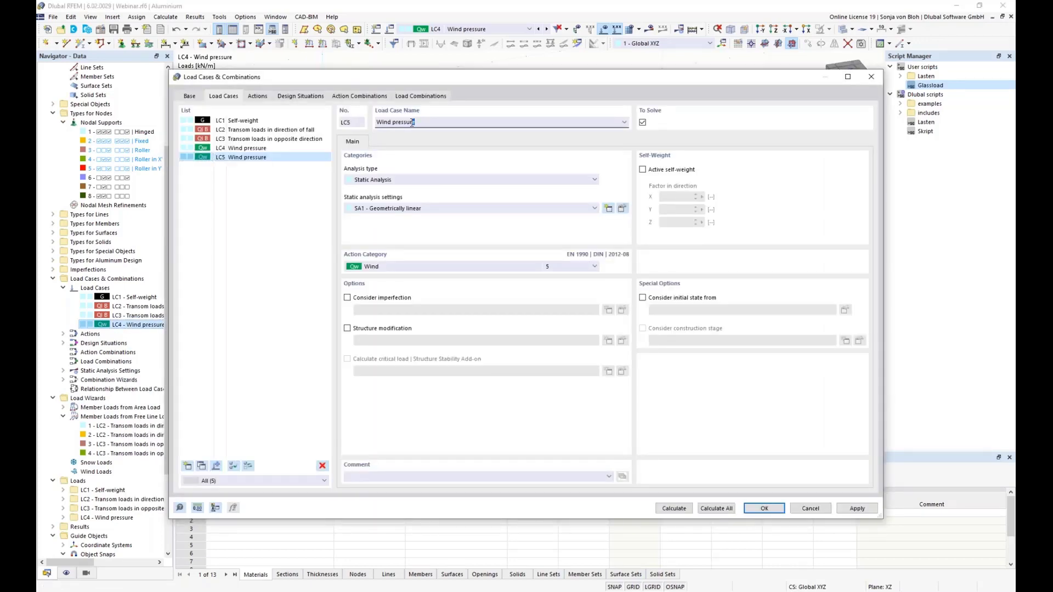
left_click_drag(413, 123, 394, 125)
type("suction")
left_click(758, 509)
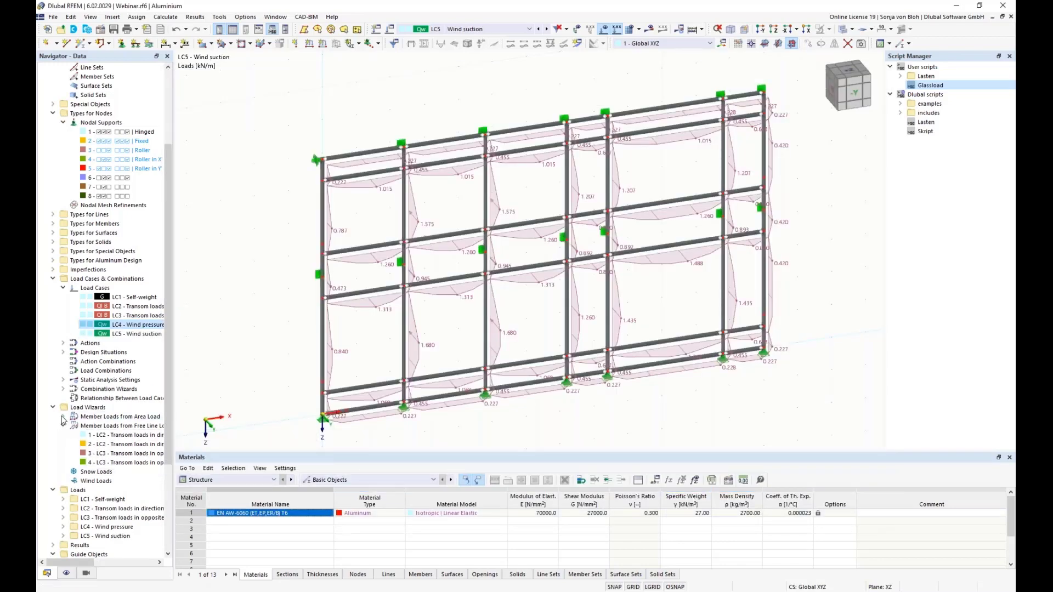
Set the load magnitude of the LC5 Wind suction area load wizard to -0.75 kN/m²
left_click(63, 417)
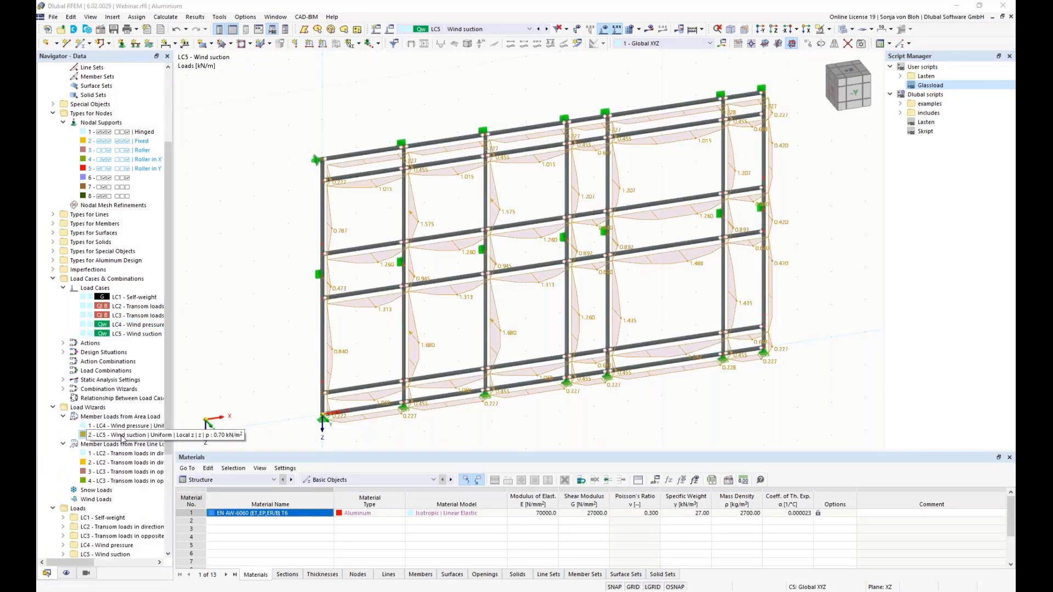
double_click(121, 436)
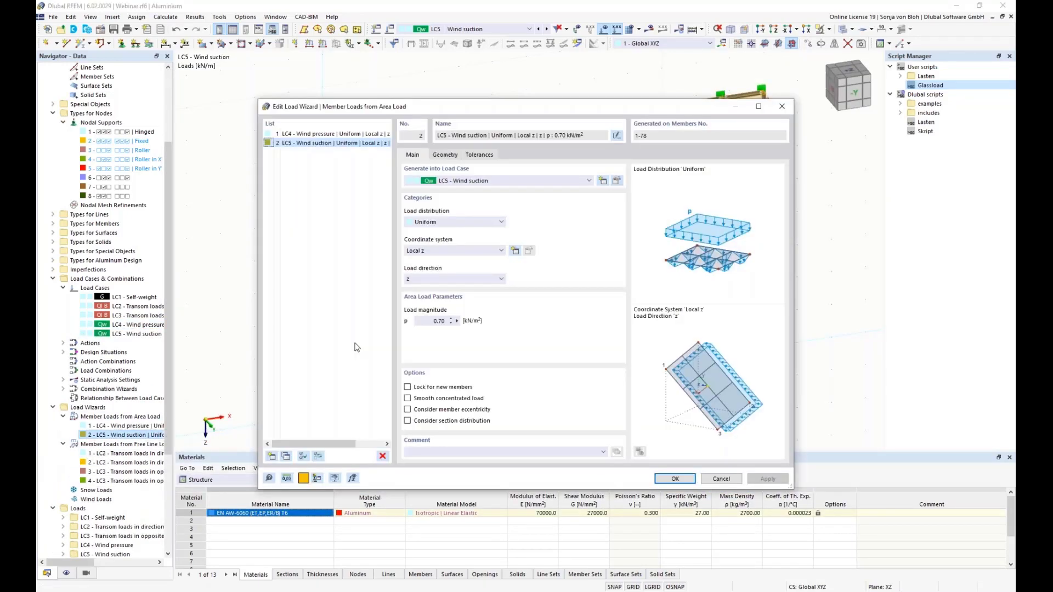
double_click(438, 321)
key("BackSpace")
type("-0,75")
left_click(684, 483)
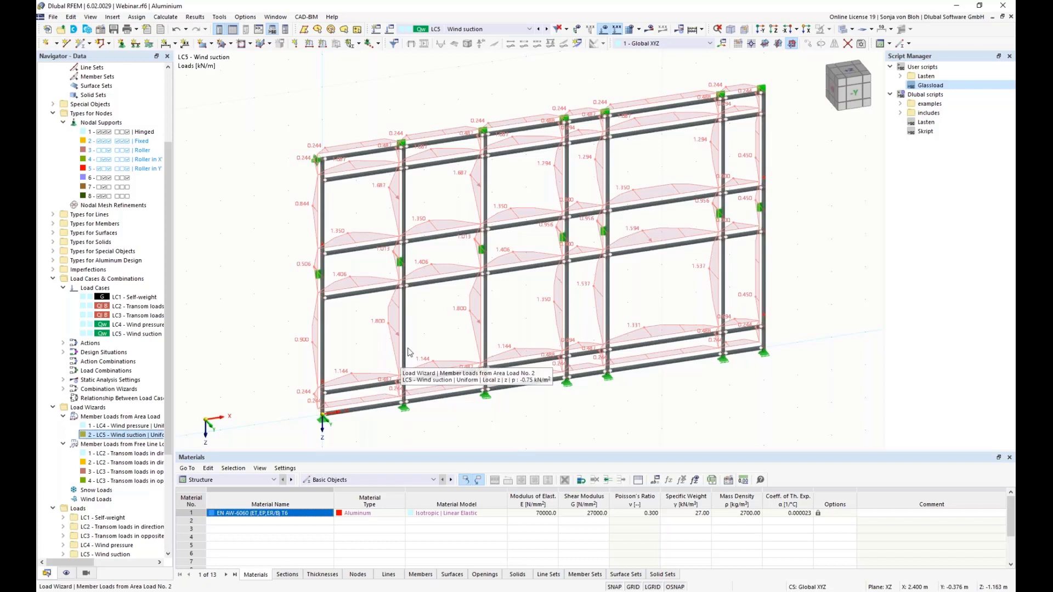
Set the action type of the category B imposed loads to Alternatively and check the action type of Wind
scroll(144, 299, "up", 3)
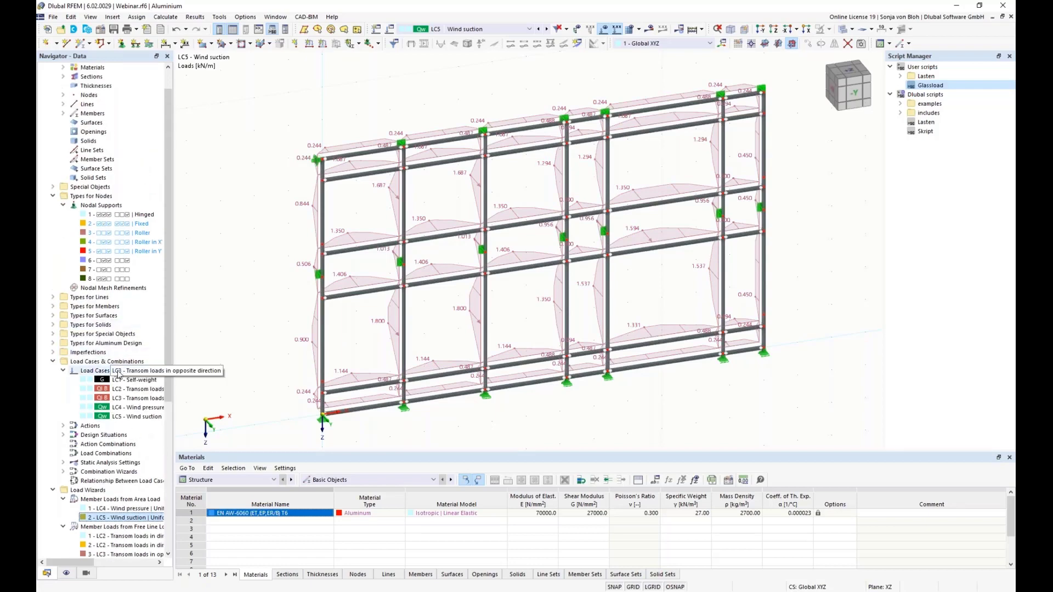
scroll(110, 357, "down", 5)
right_click(90, 288)
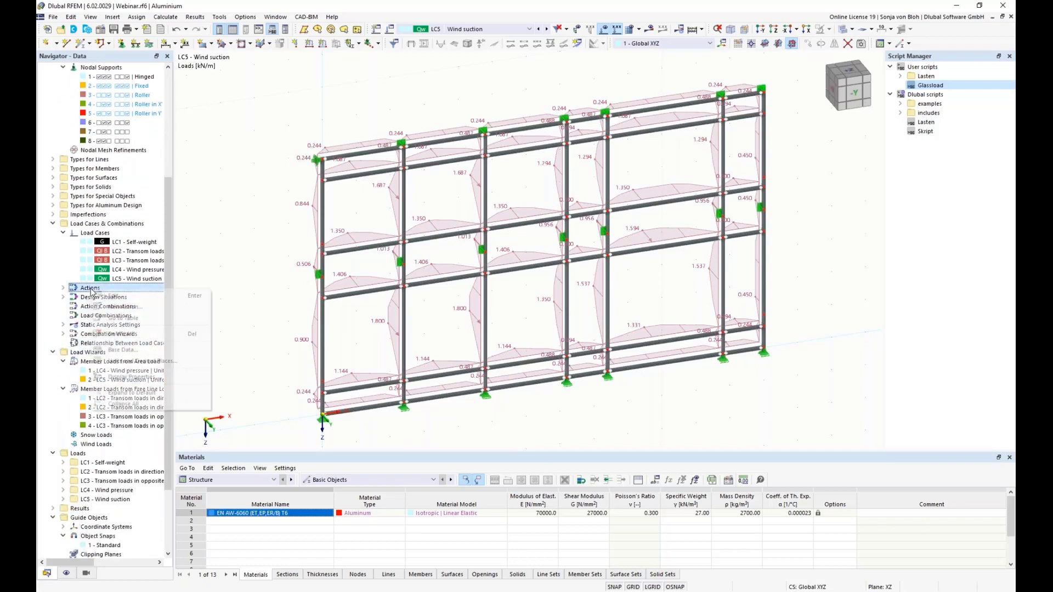
left_click(132, 299)
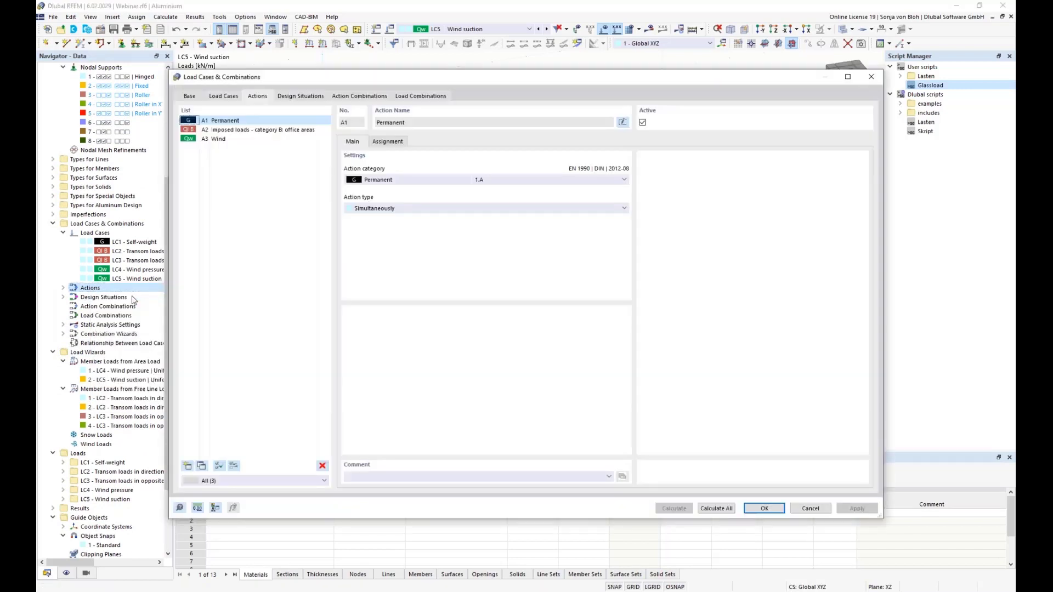
left_click(242, 131)
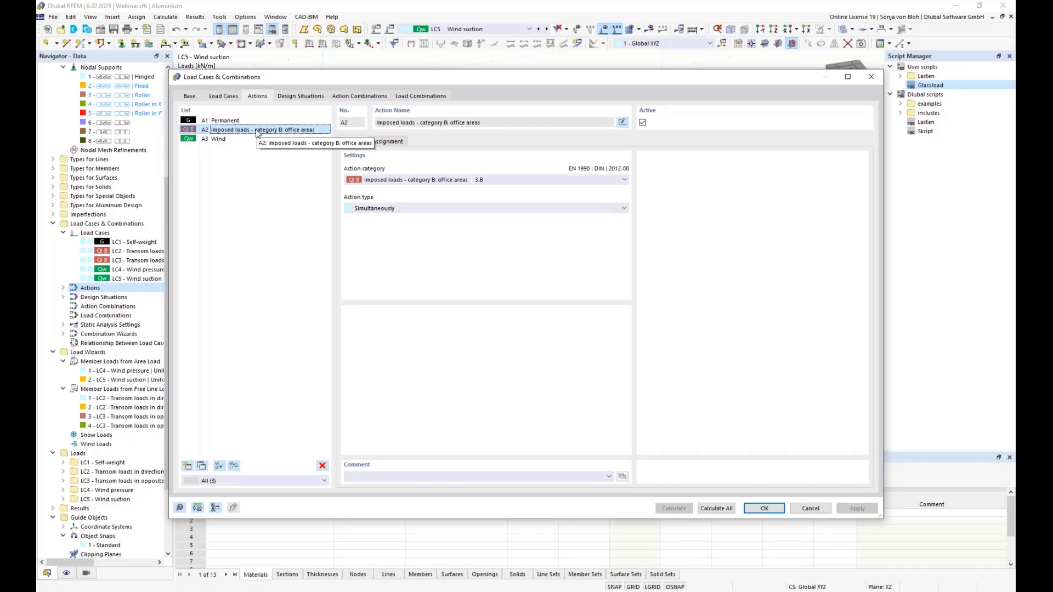
left_click(460, 212)
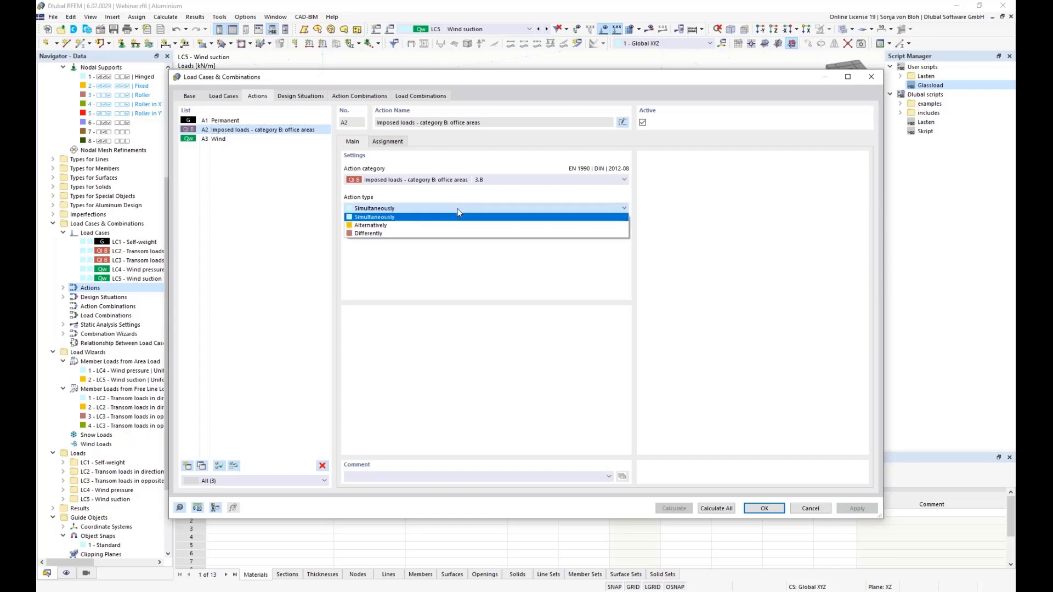
left_click(416, 226)
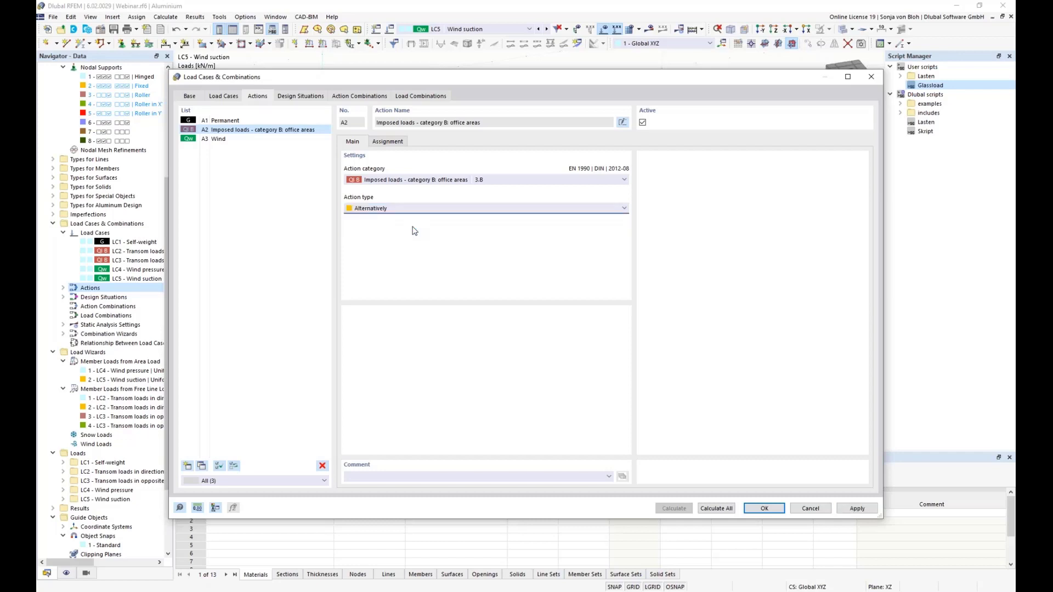
left_click(218, 140)
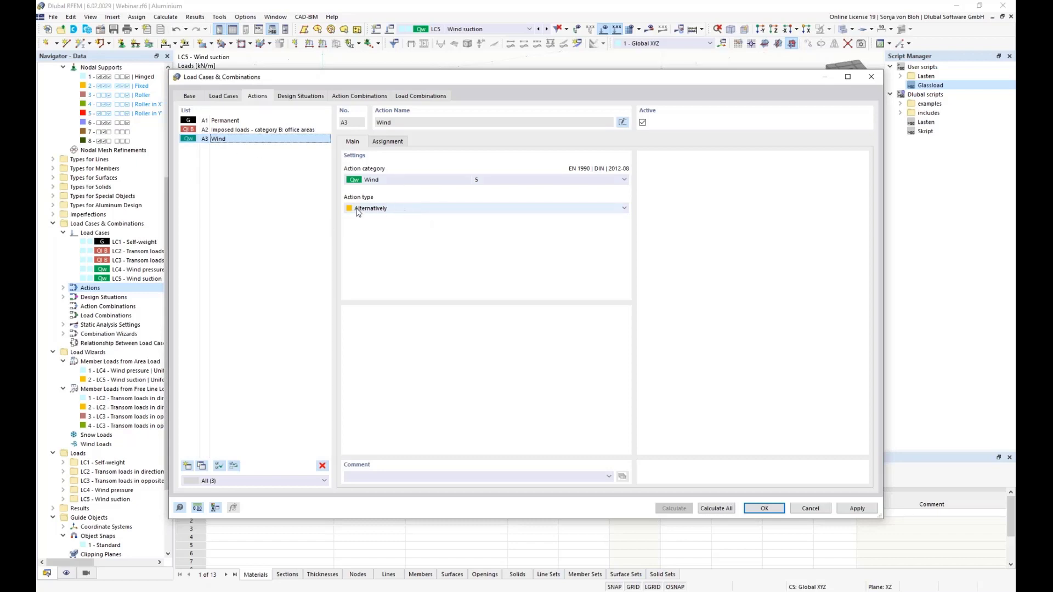
Review the SLS design situations and deactivate DS3 Frequent and DS4 Quasi-permanent together
left_click(308, 97)
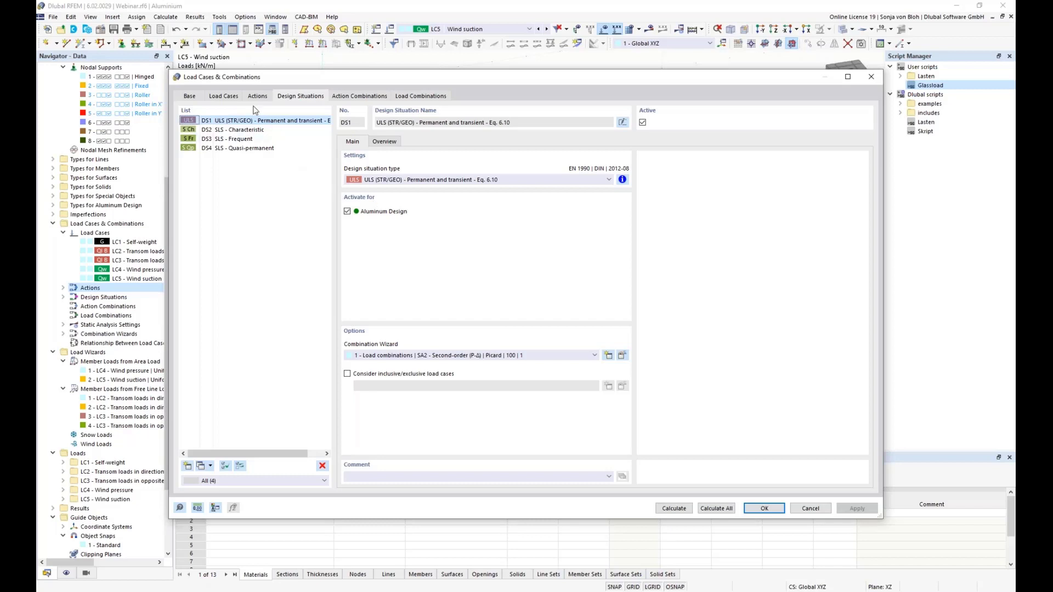
left_click(237, 132)
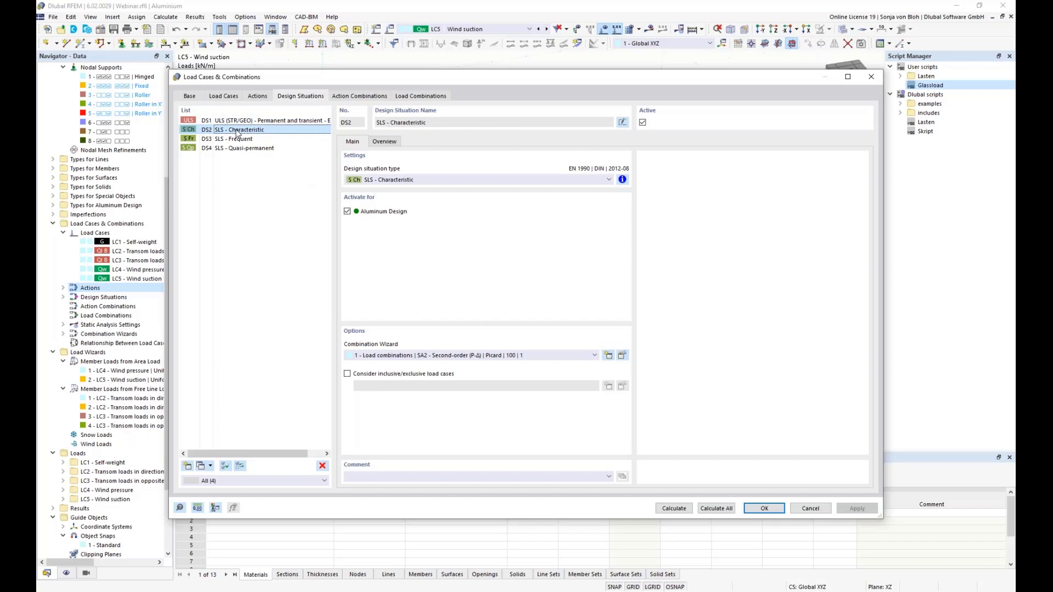
left_click(232, 139)
left_click(229, 149)
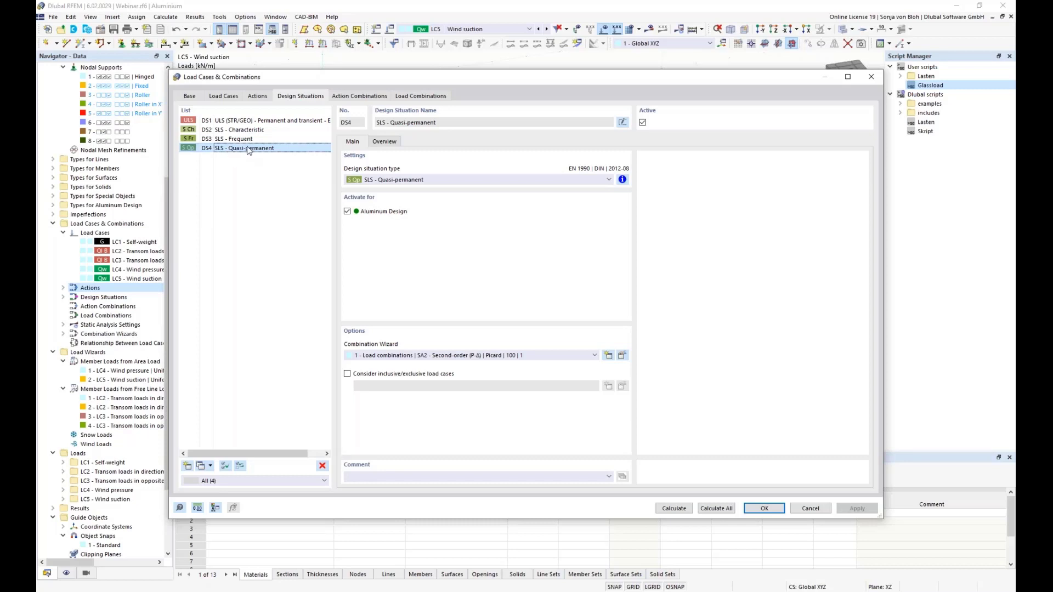
left_click(231, 141, "ctrl")
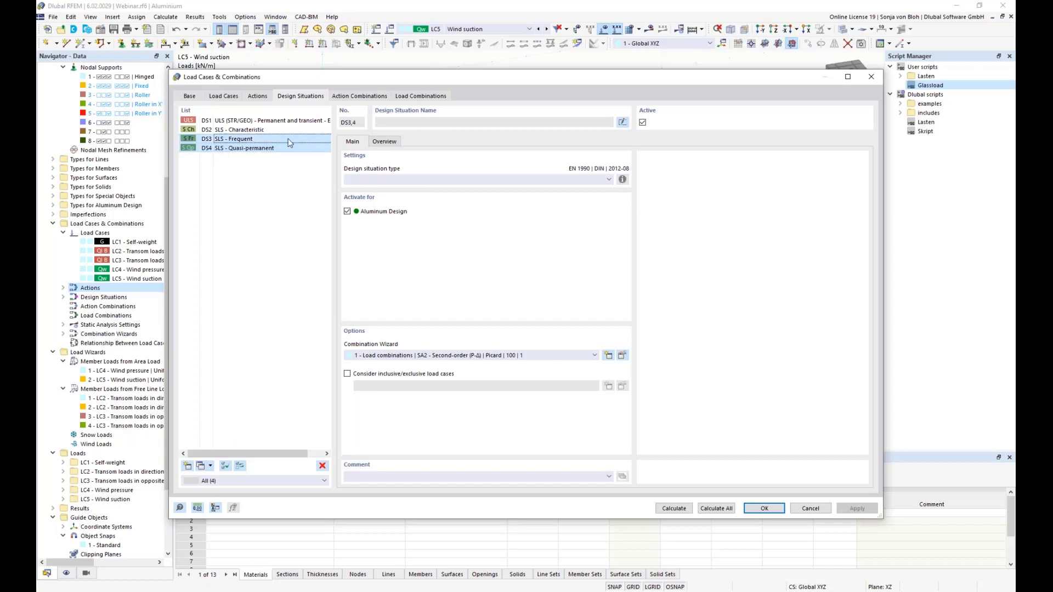
left_click(644, 122)
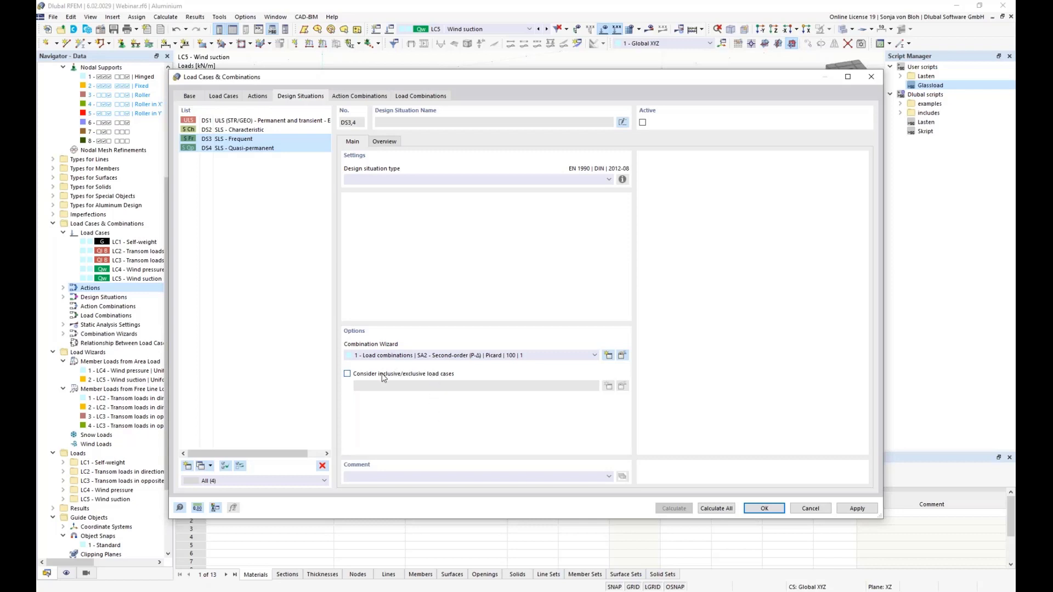
Consider inclusive/exclusive load cases for design situations DS1 and DS2 and start a new relationship between load cases
left_click(254, 121)
left_click(250, 130, "ctrl")
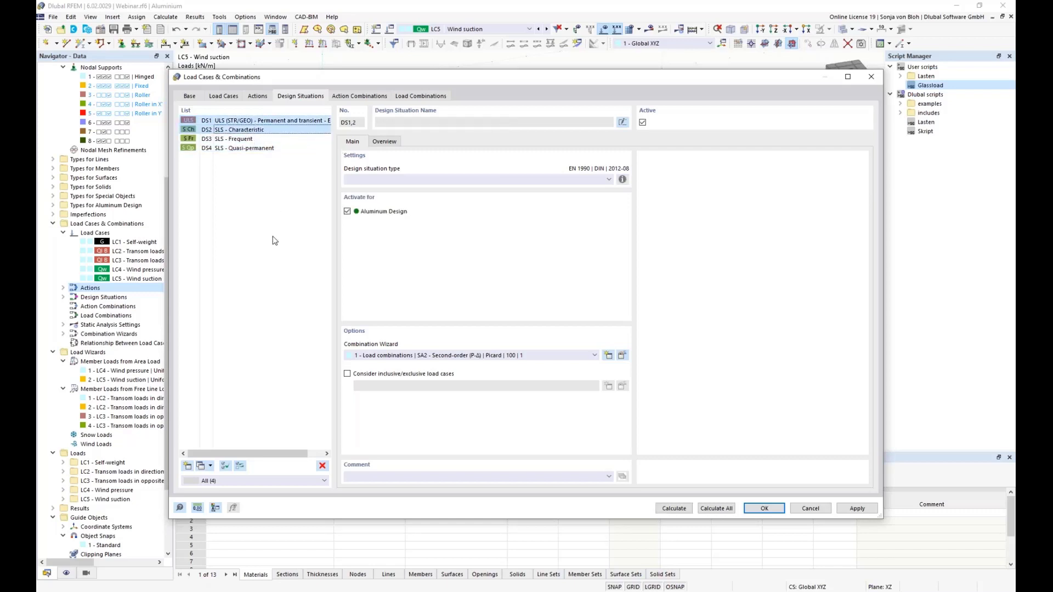
left_click(348, 374)
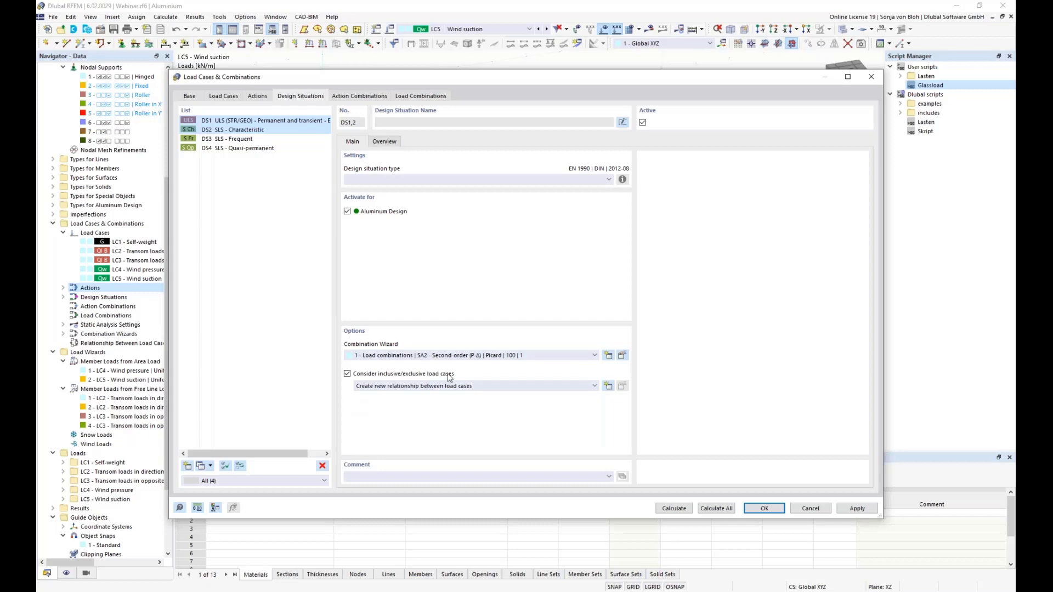
left_click(609, 387)
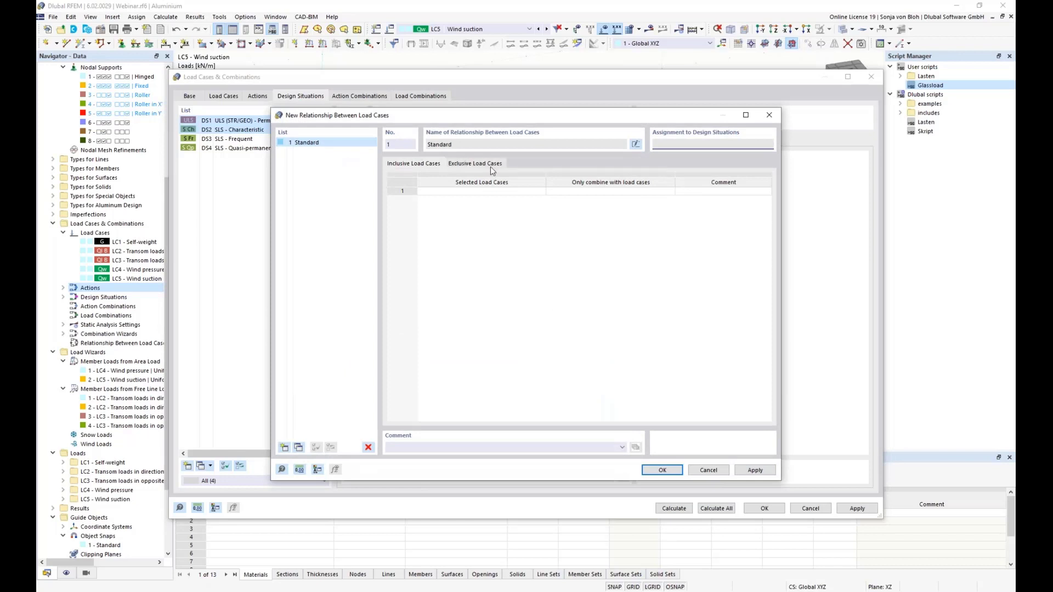
Define an exclusive load case rule so that LC4 Wind pressure does not combine with LC2 transom loads
left_click(489, 165)
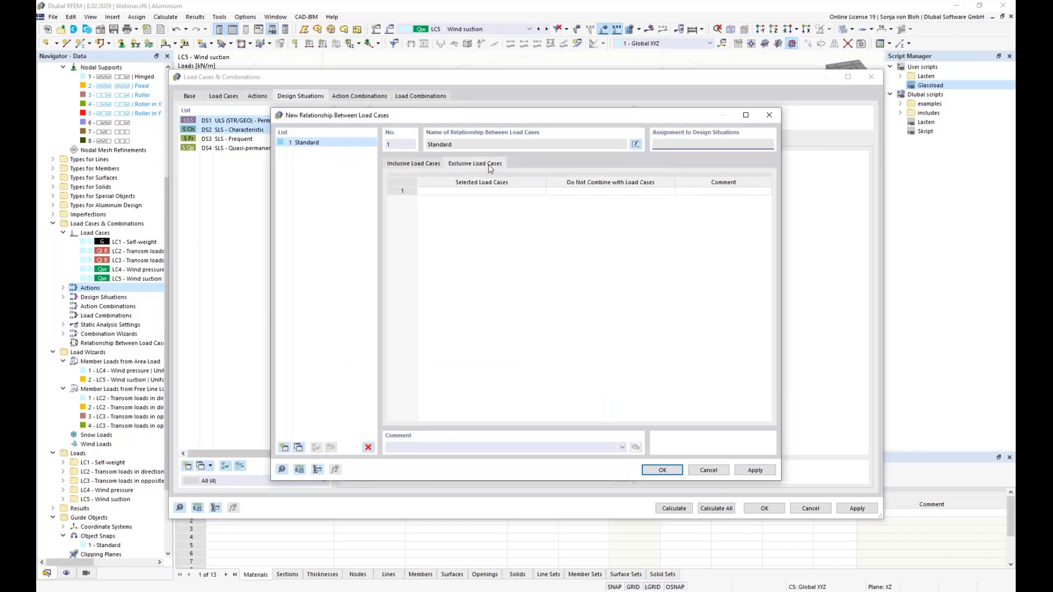
left_click(505, 192)
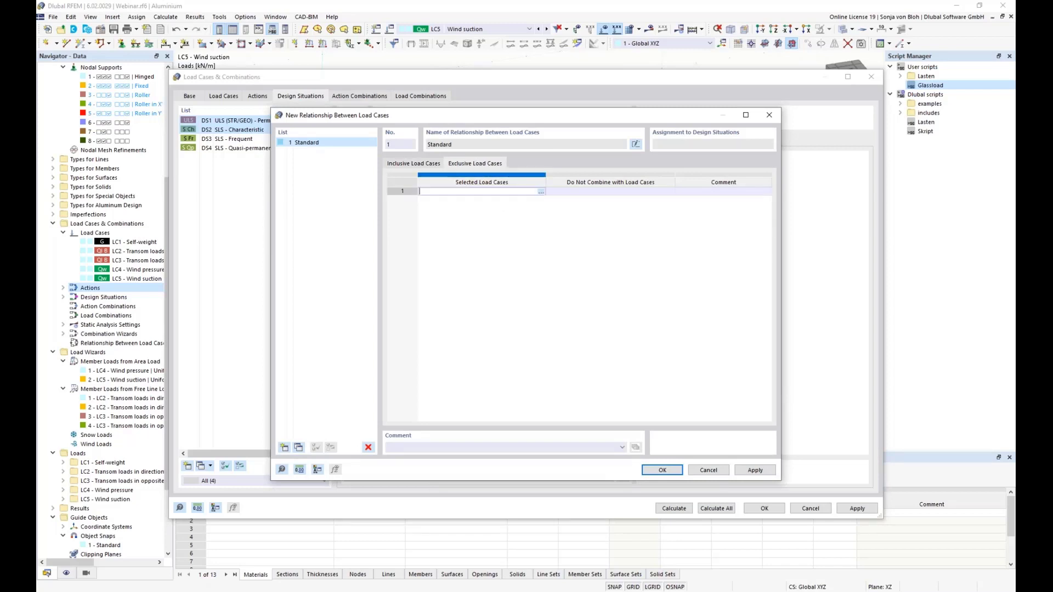
left_click(541, 192)
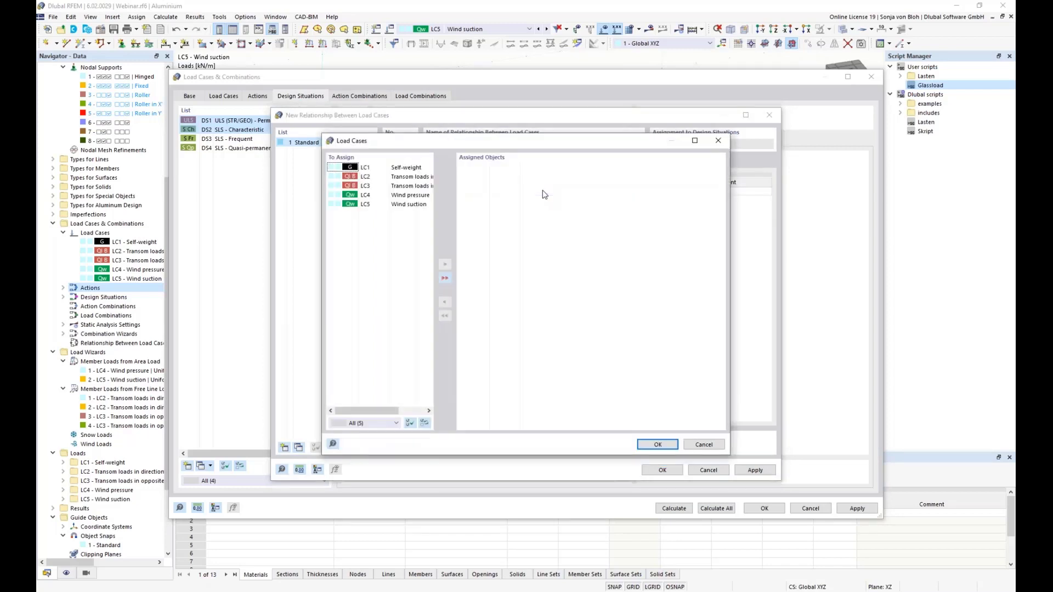
double_click(406, 196)
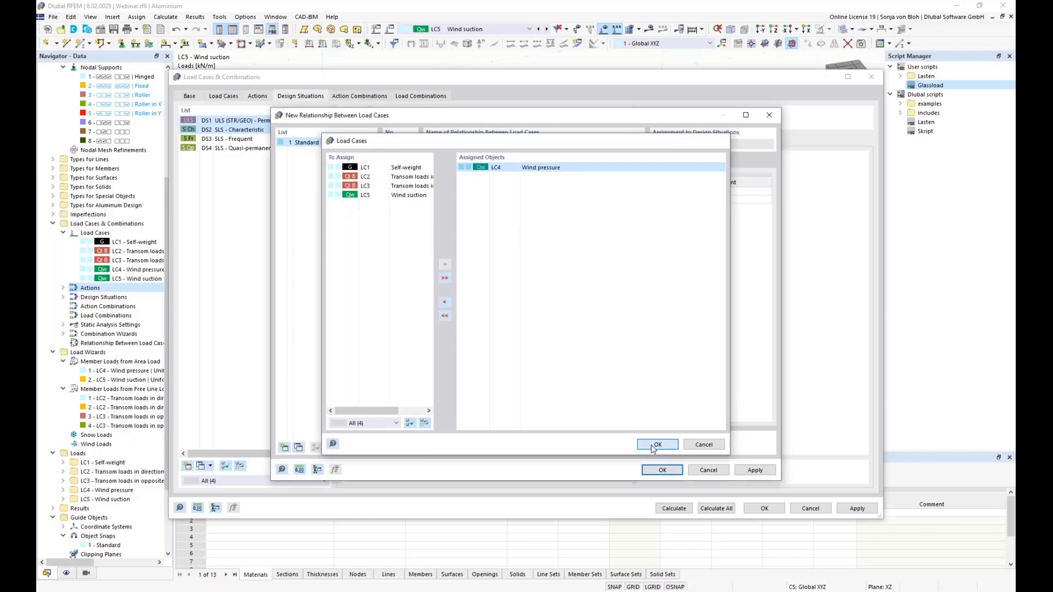
left_click(657, 444)
left_click(607, 193)
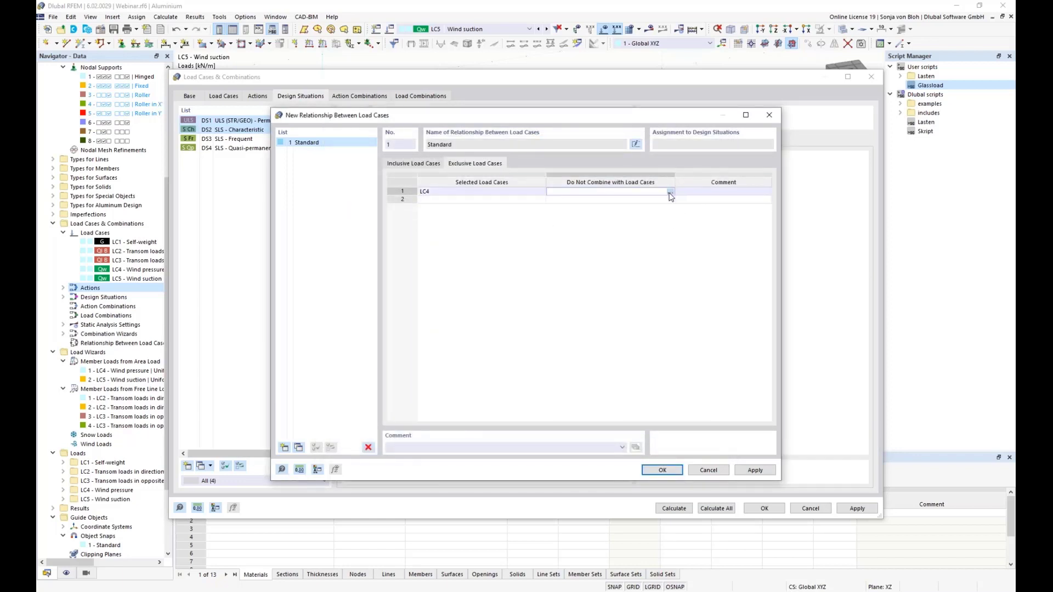
left_click(674, 191)
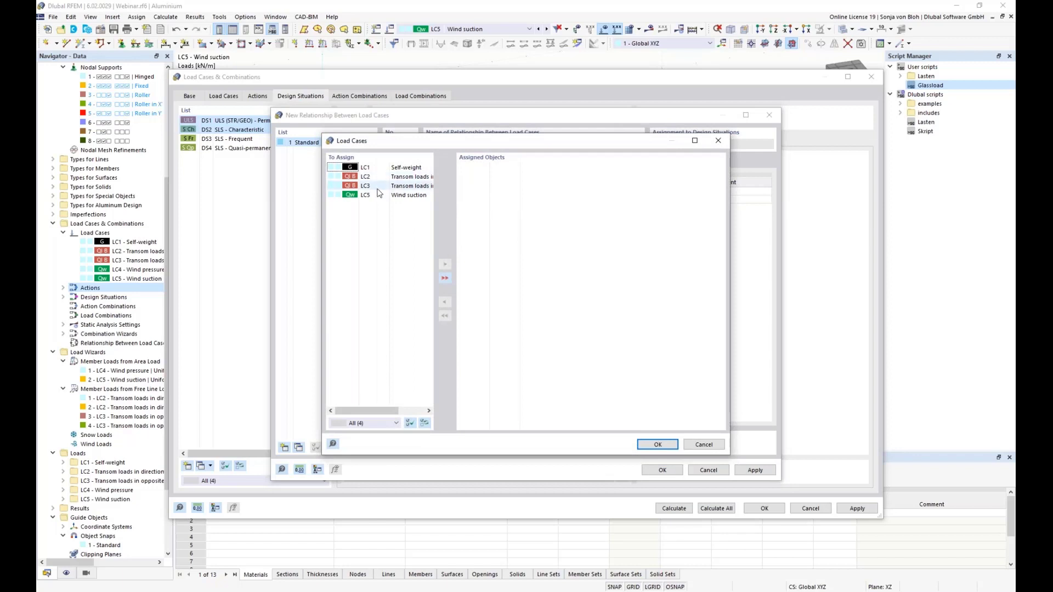
double_click(399, 178)
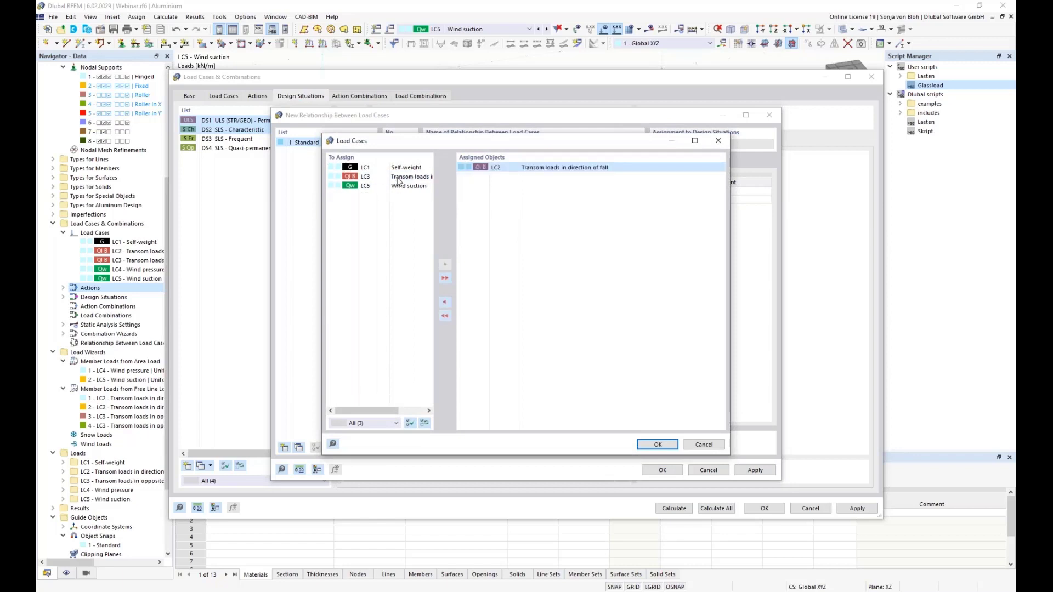
left_click(657, 445)
Add a second exclusive rule so that LC5 Wind suction does not combine with LC3, and accept the relationship
left_click(478, 199)
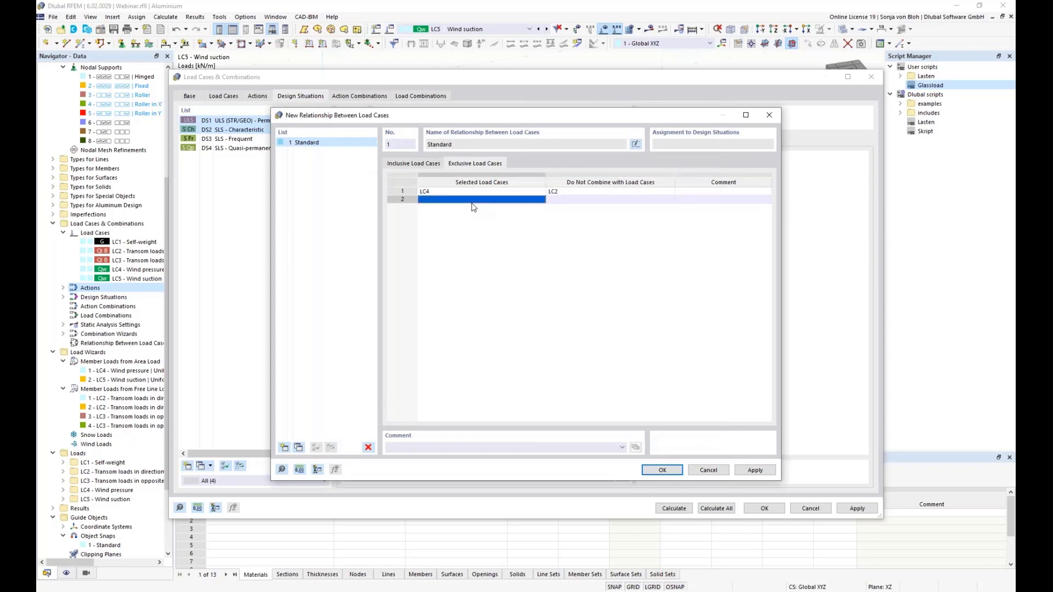
left_click(542, 200)
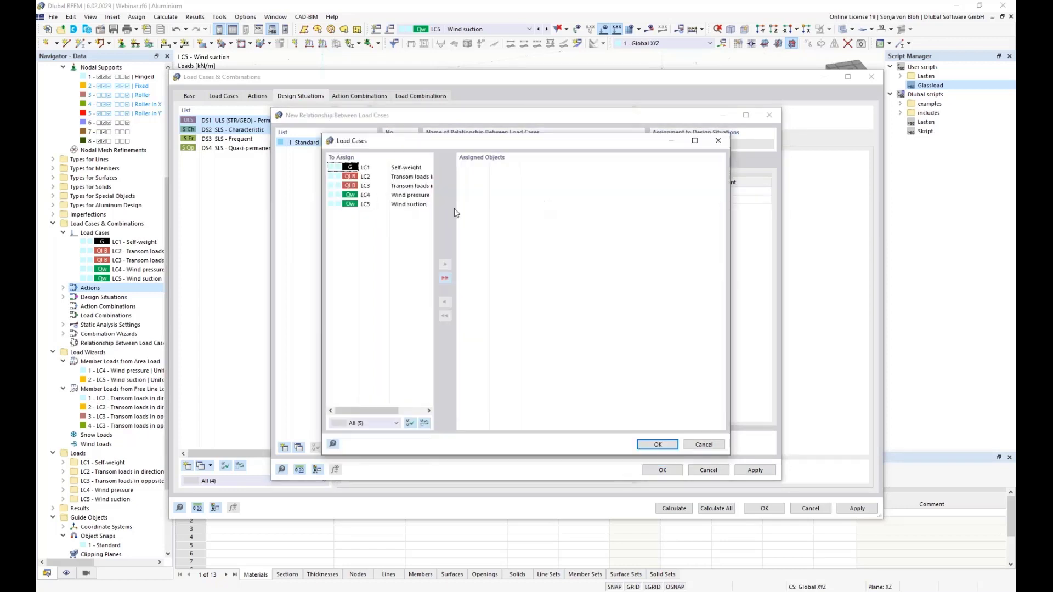
double_click(417, 204)
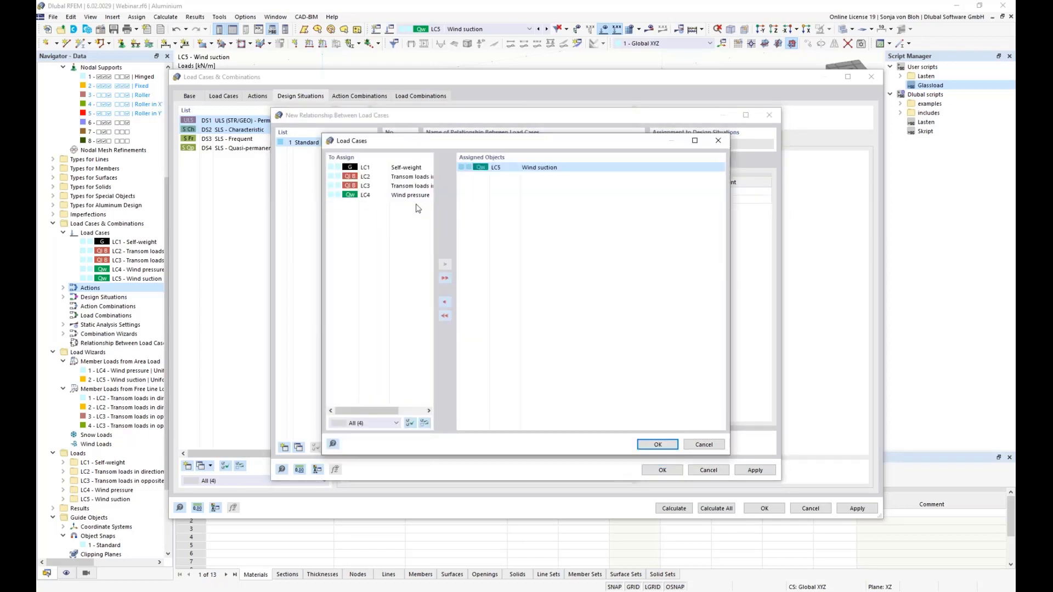
left_click(658, 445)
left_click(570, 199)
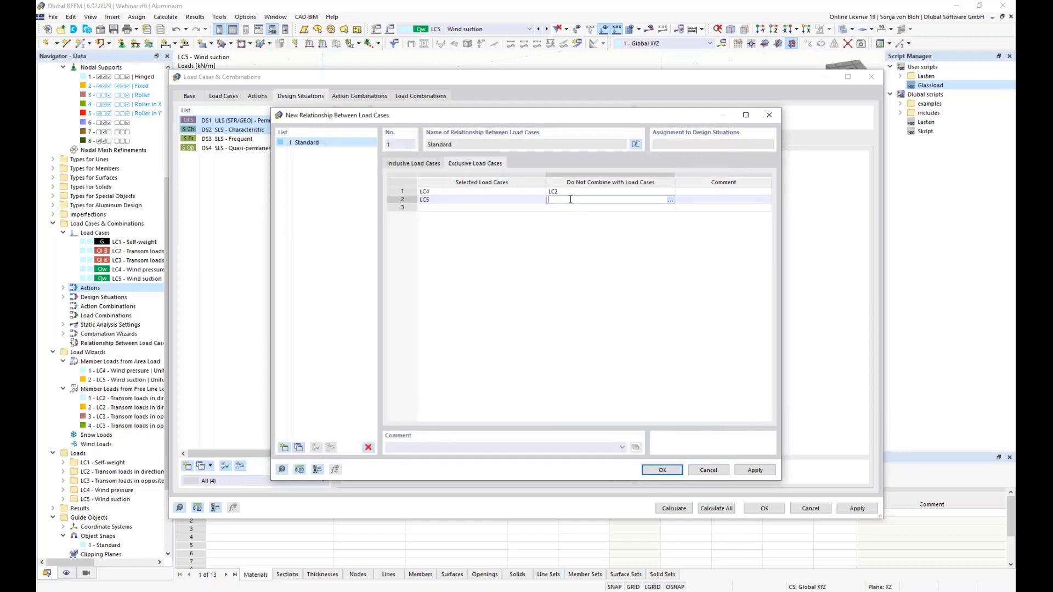
left_click(670, 200)
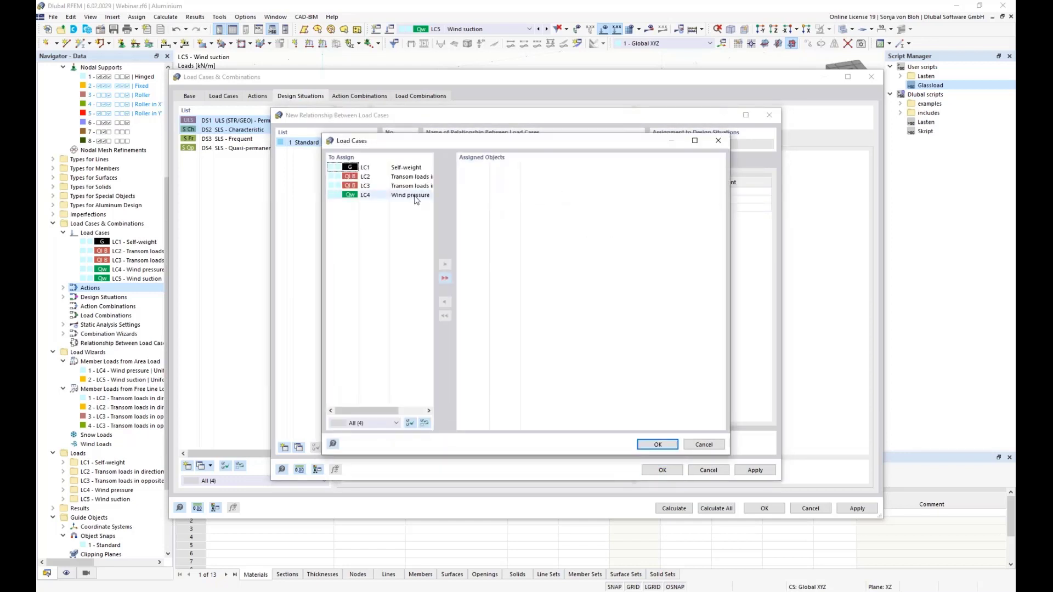
double_click(408, 186)
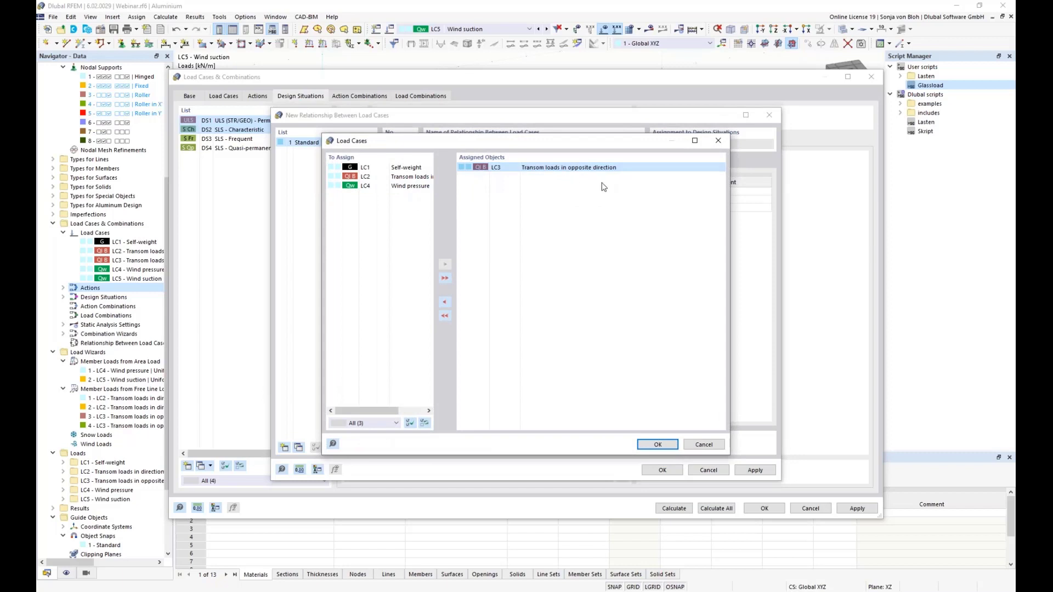
left_click(661, 446)
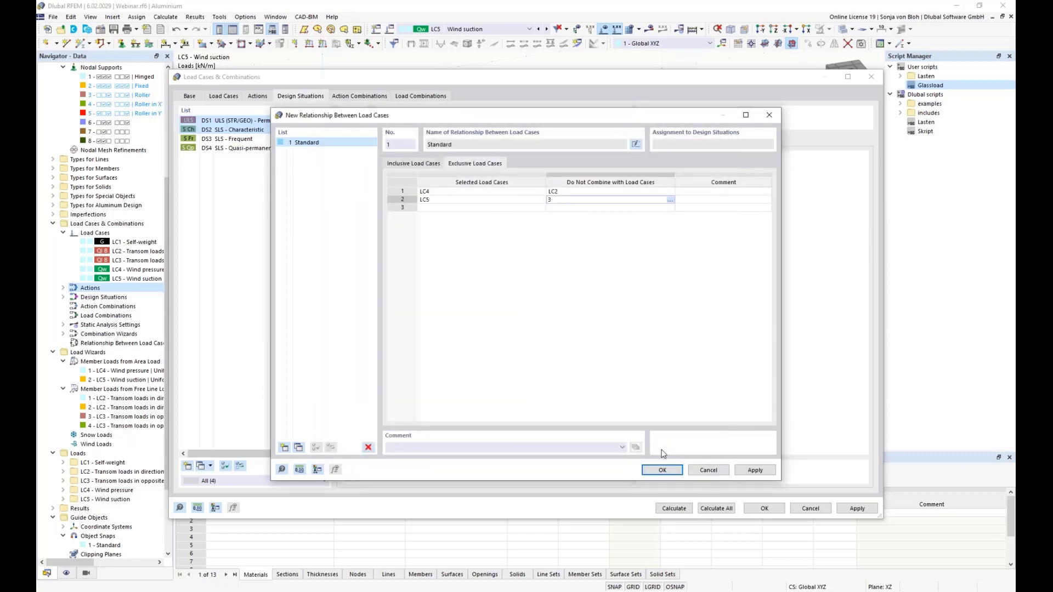
left_click(662, 470)
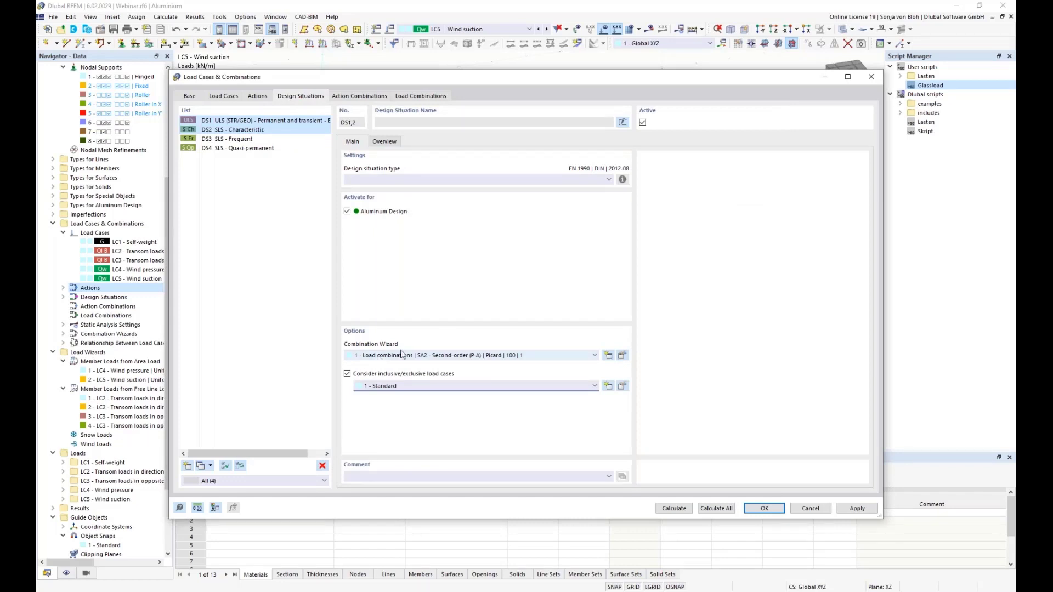
Keep the SA2 second-order combination wizard for DS1 and DS2, generate the load combinations and accept the load case settings
left_click(442, 357)
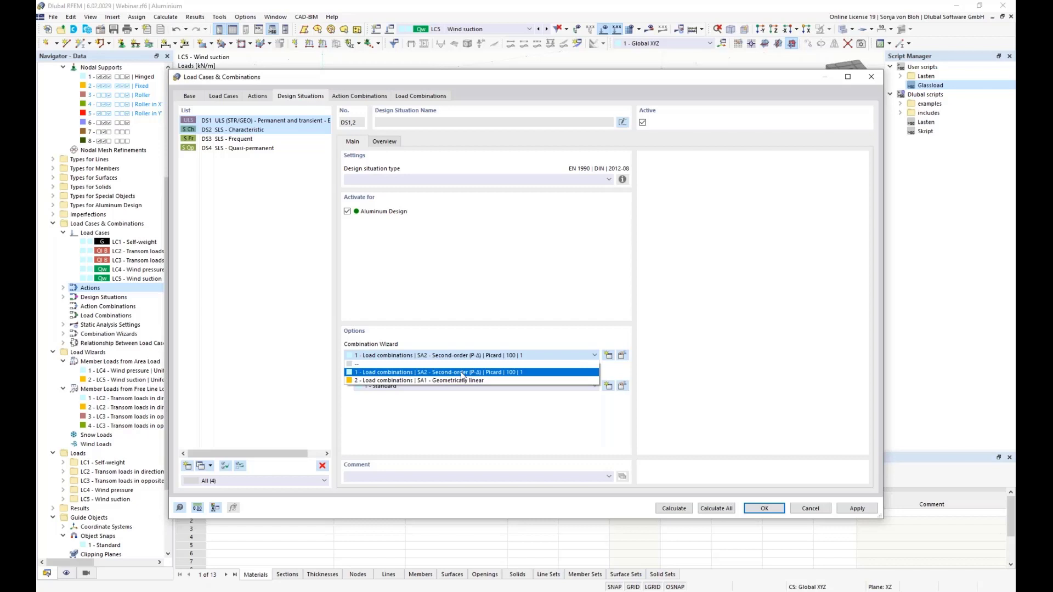
left_click(461, 372)
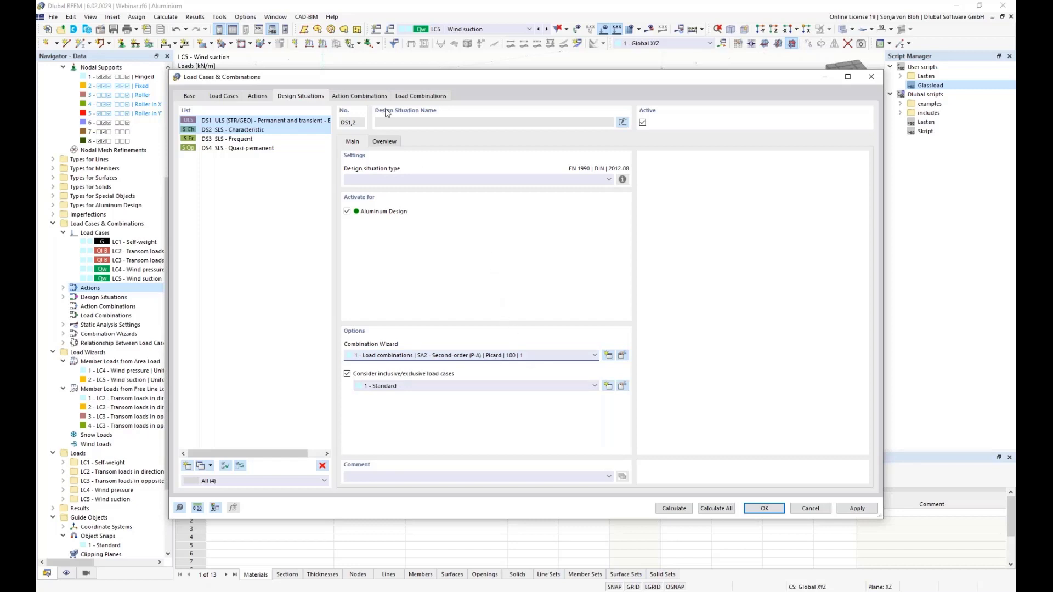
left_click(430, 96)
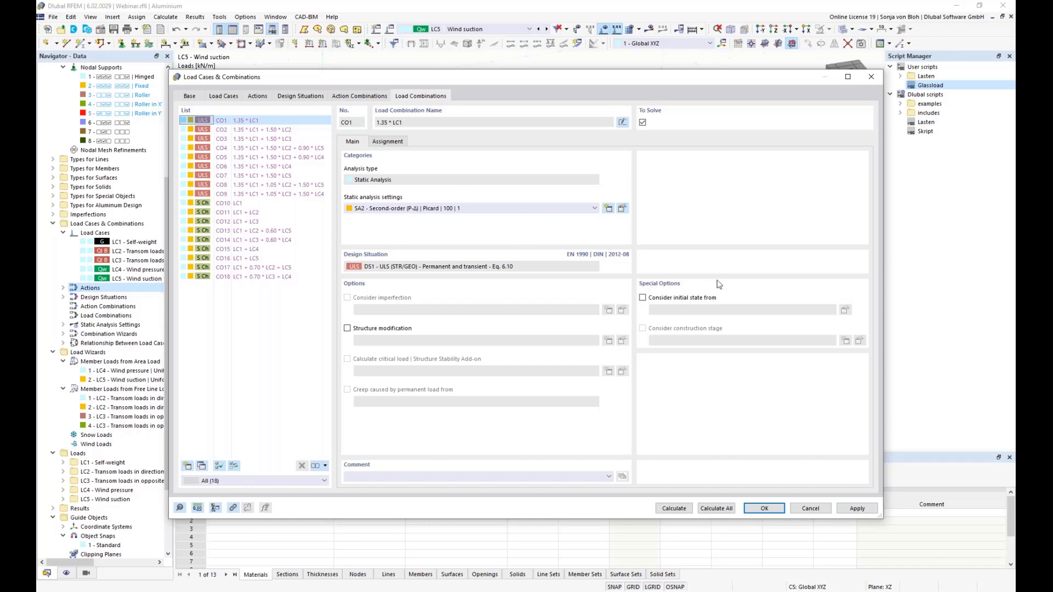
left_click(764, 509)
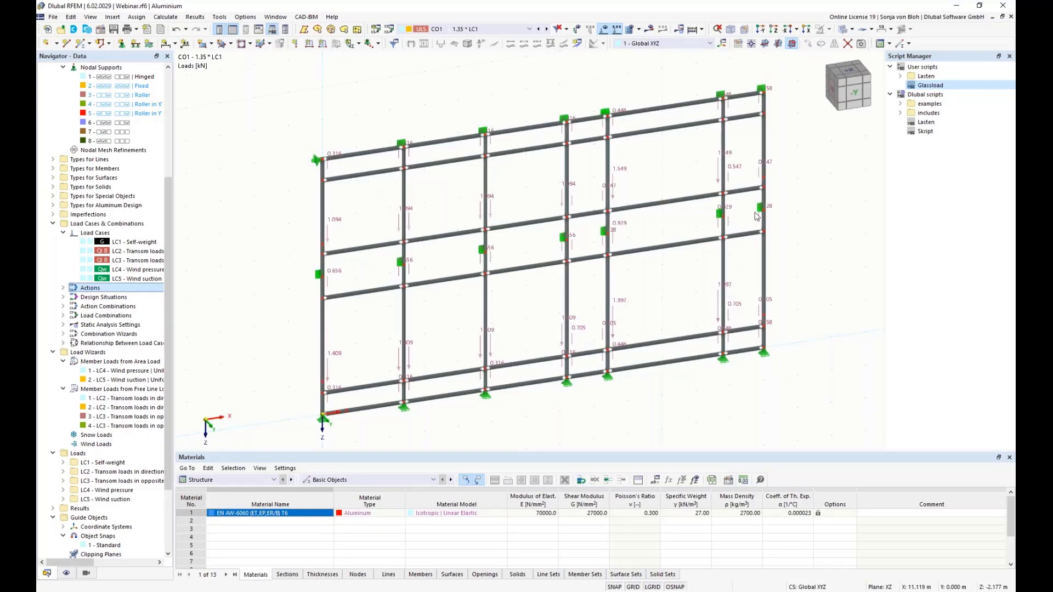
Start a new object selection in the front view of the façade and include Members in it
left_click(761, 30)
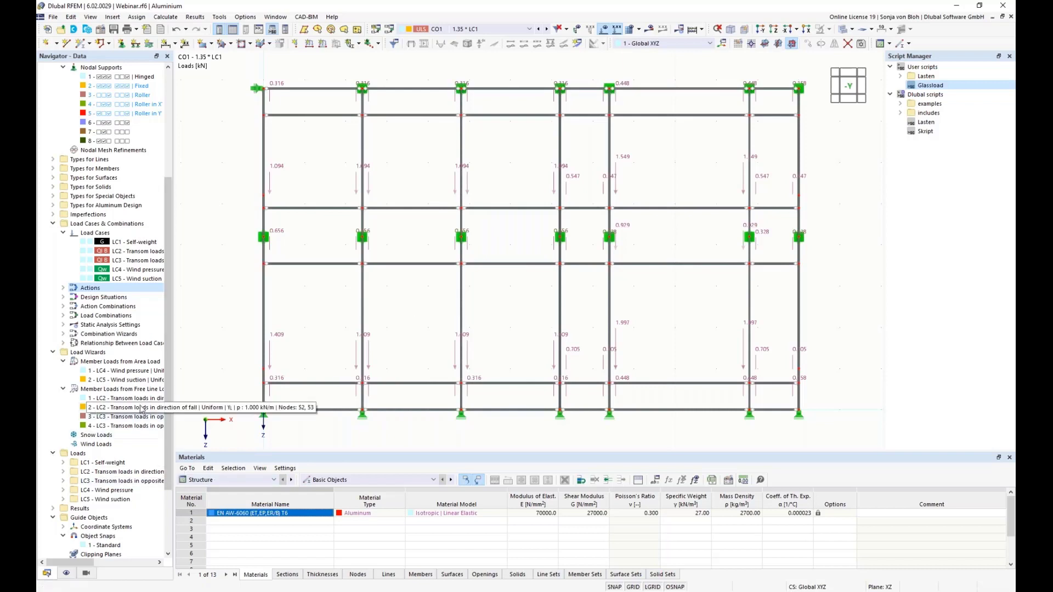
scroll(142, 409, "down", 3)
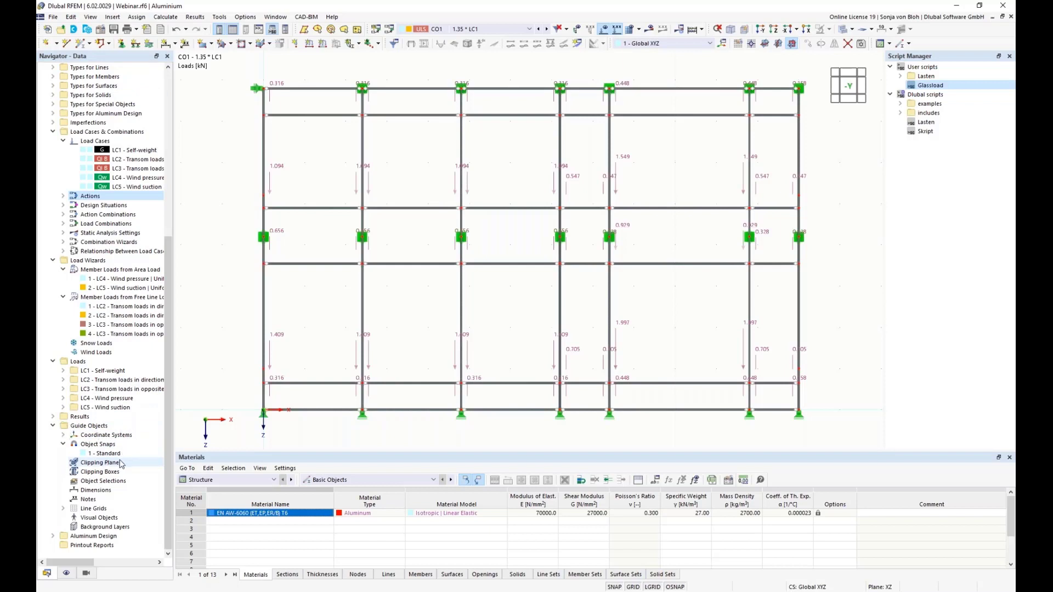
right_click(107, 482)
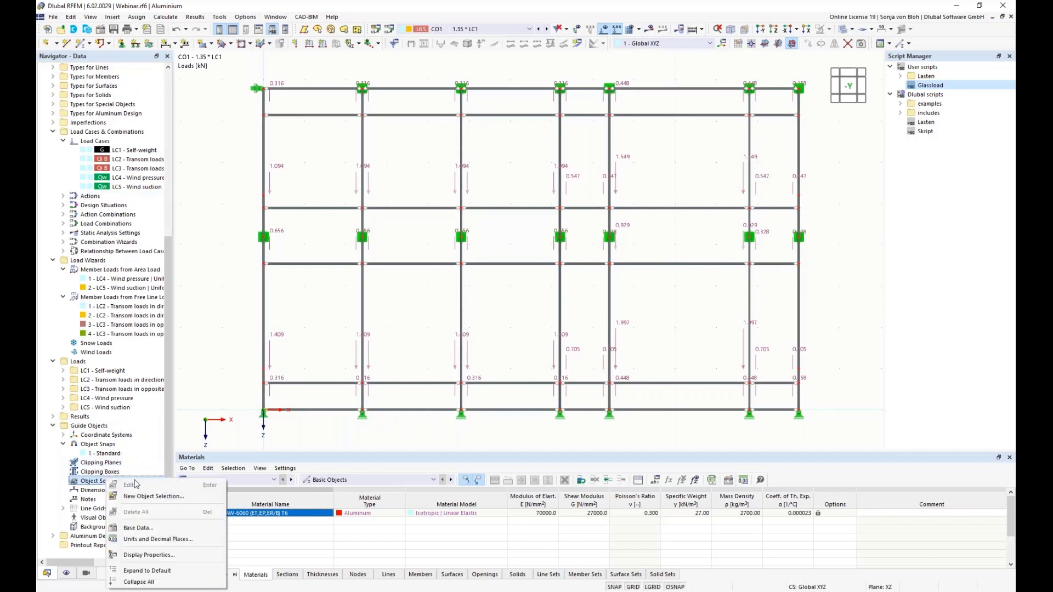
left_click(149, 496)
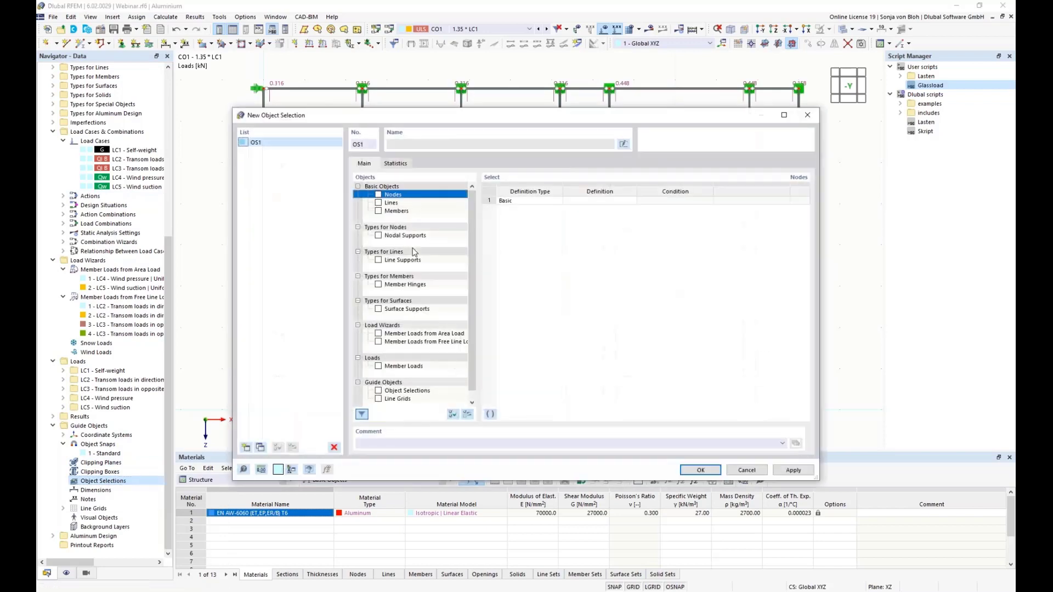
left_click(381, 213)
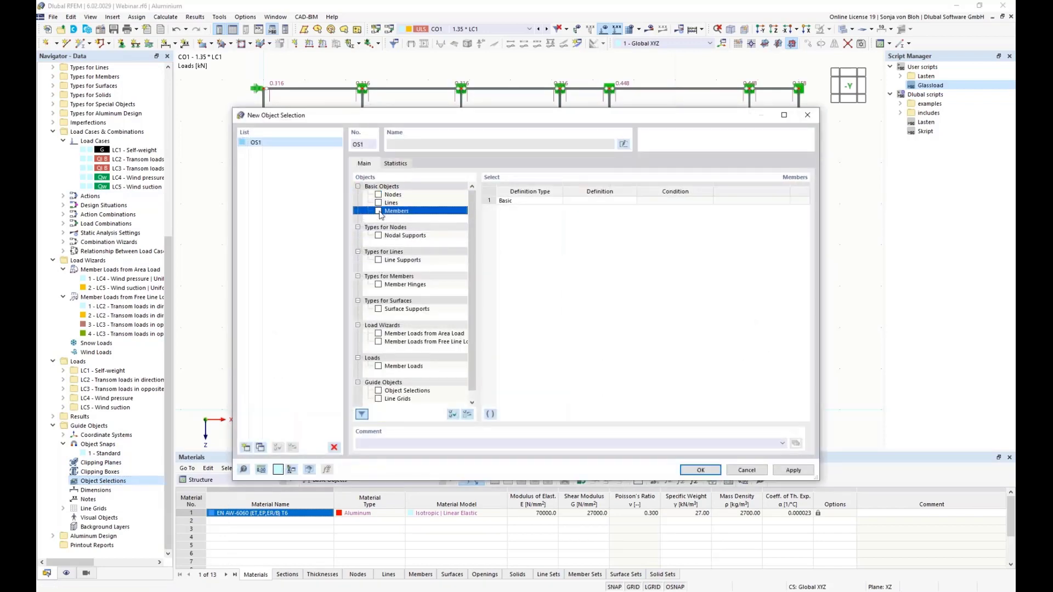
left_click(379, 211)
Define the selection criterion as parallel to member 14, picking the leftmost vertical façade member as reference
left_click(617, 202)
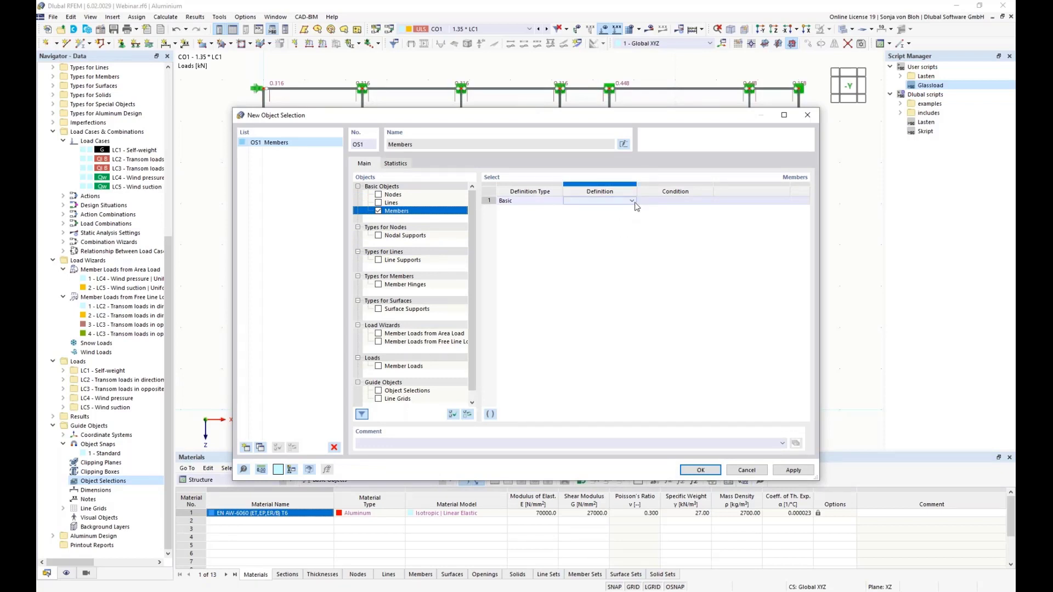
left_click(631, 202)
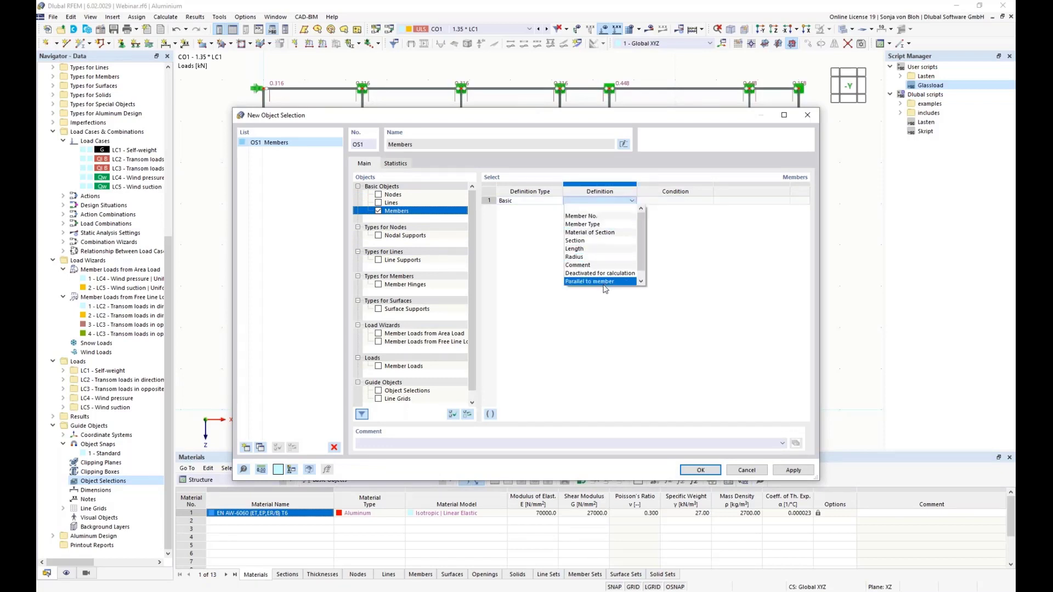
left_click(606, 282)
left_click(745, 203)
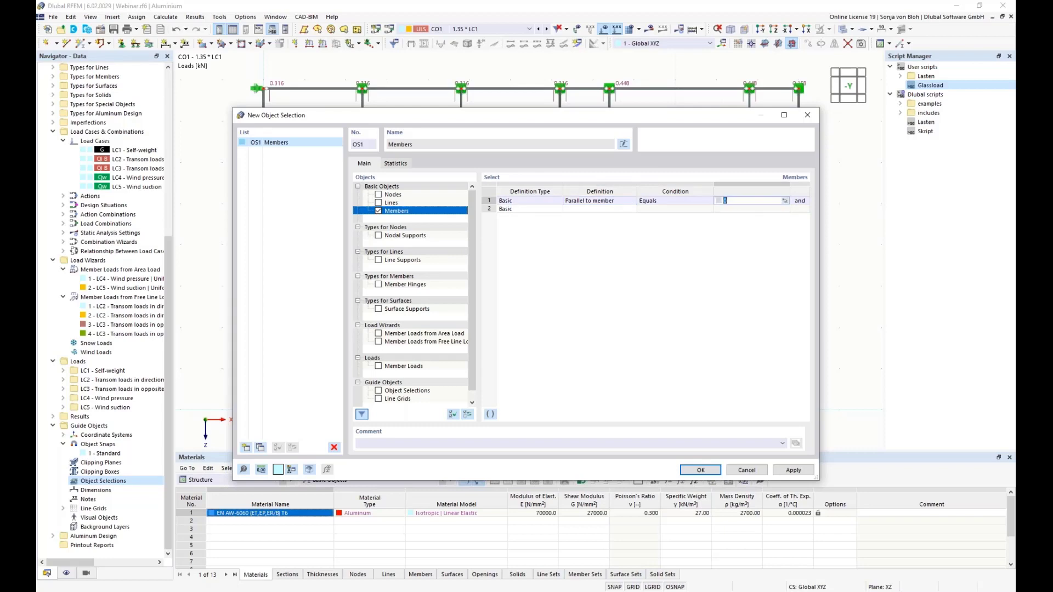
left_click(786, 201)
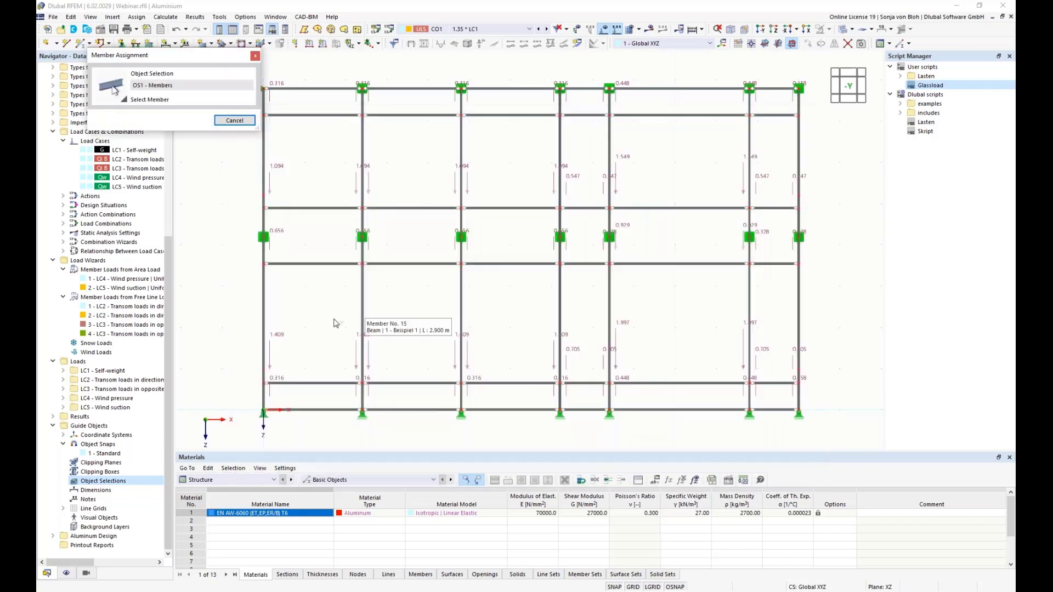
left_click(263, 287)
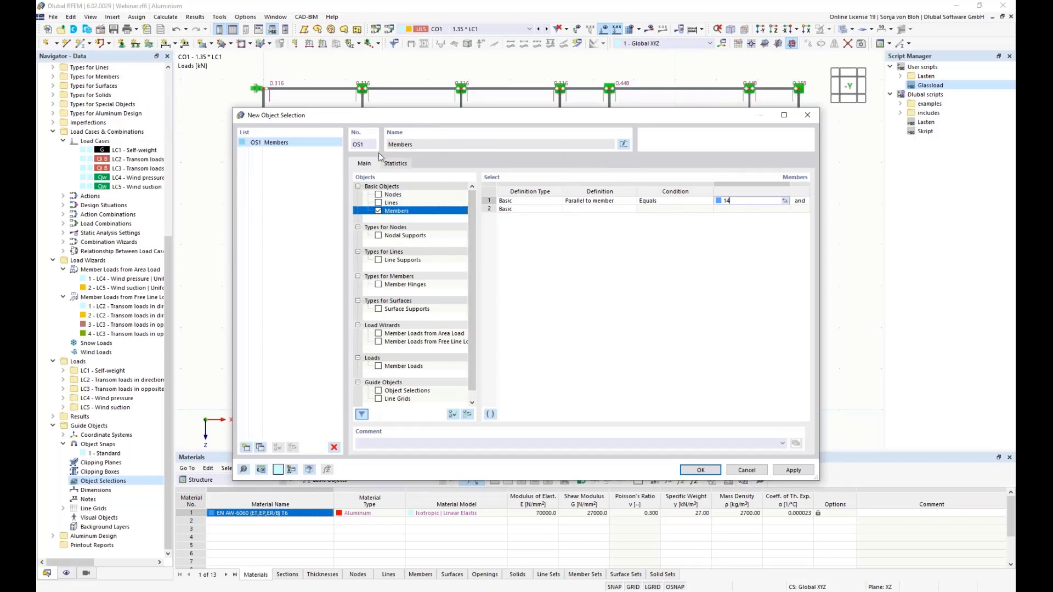
Name the object selection Mullions and save it
left_click(624, 145)
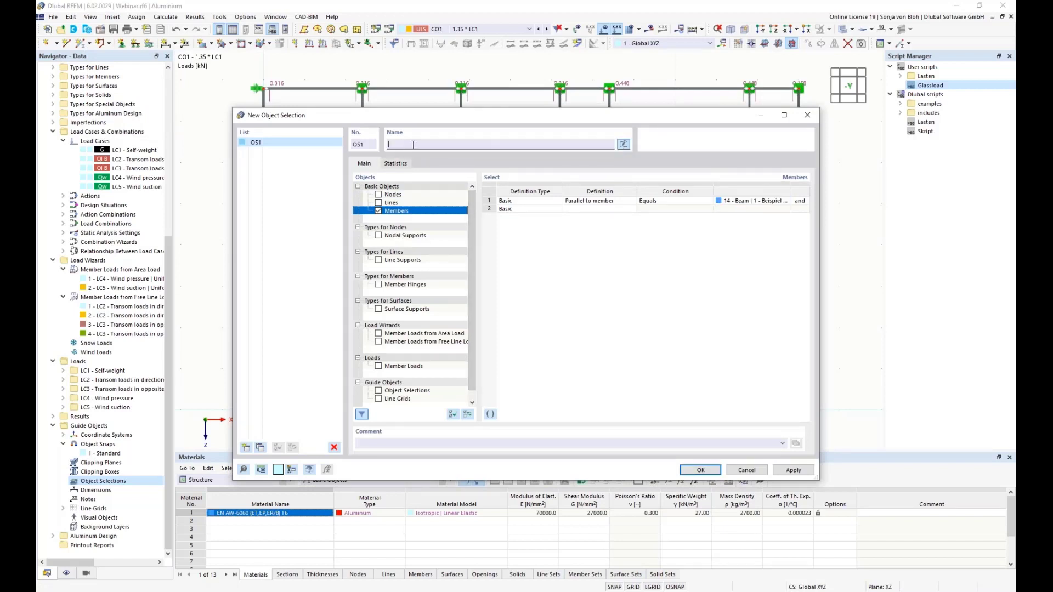
type("Mullions")
left_click(701, 471)
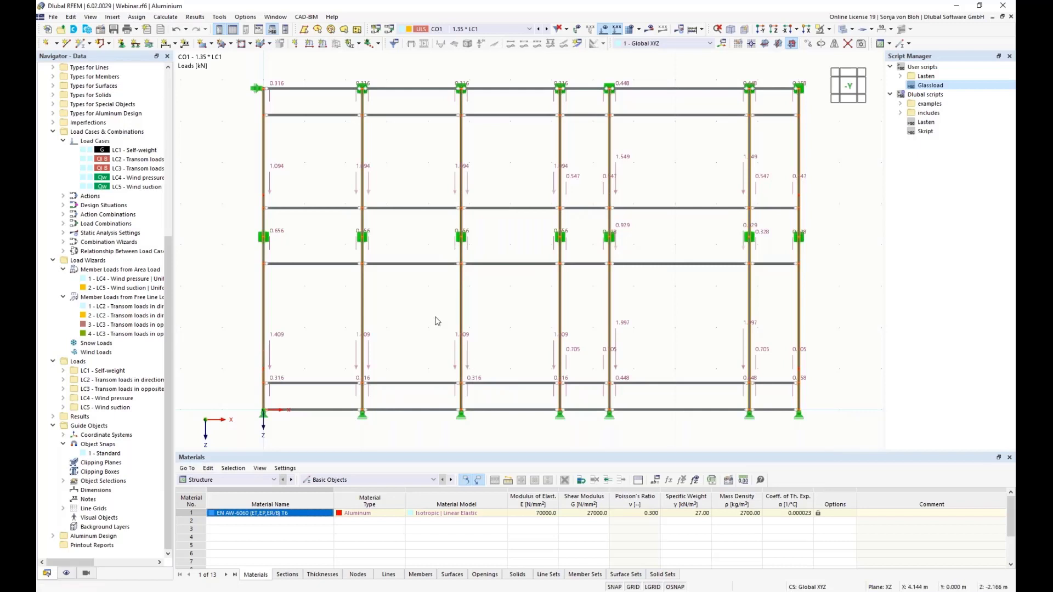
Create continuous member sets from the selected mullions, accepting all detected sets
right_click(264, 139)
mouse_move(292, 171)
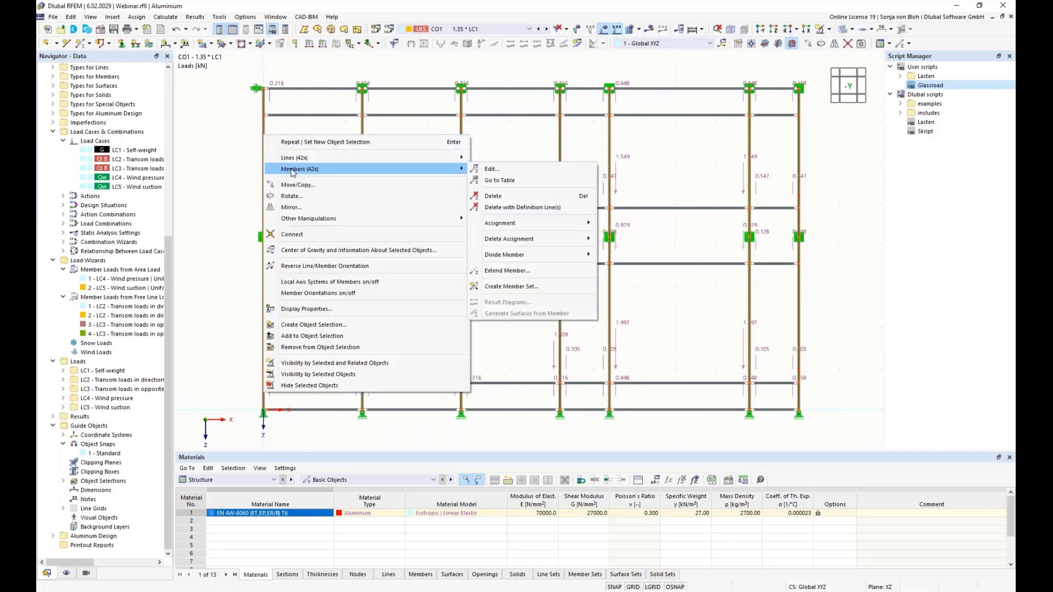
left_click(530, 289)
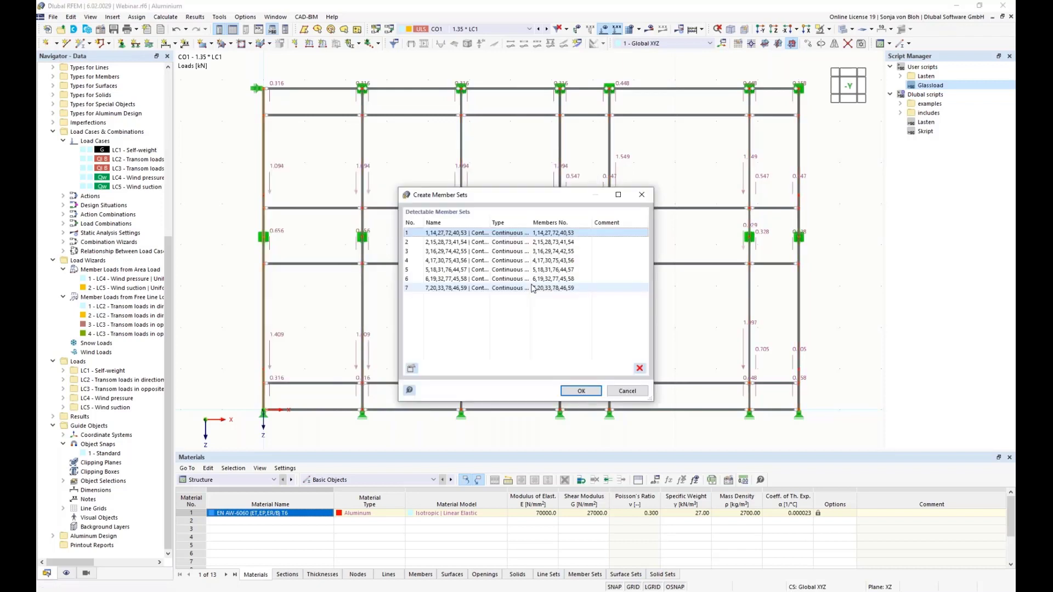
left_click(580, 390)
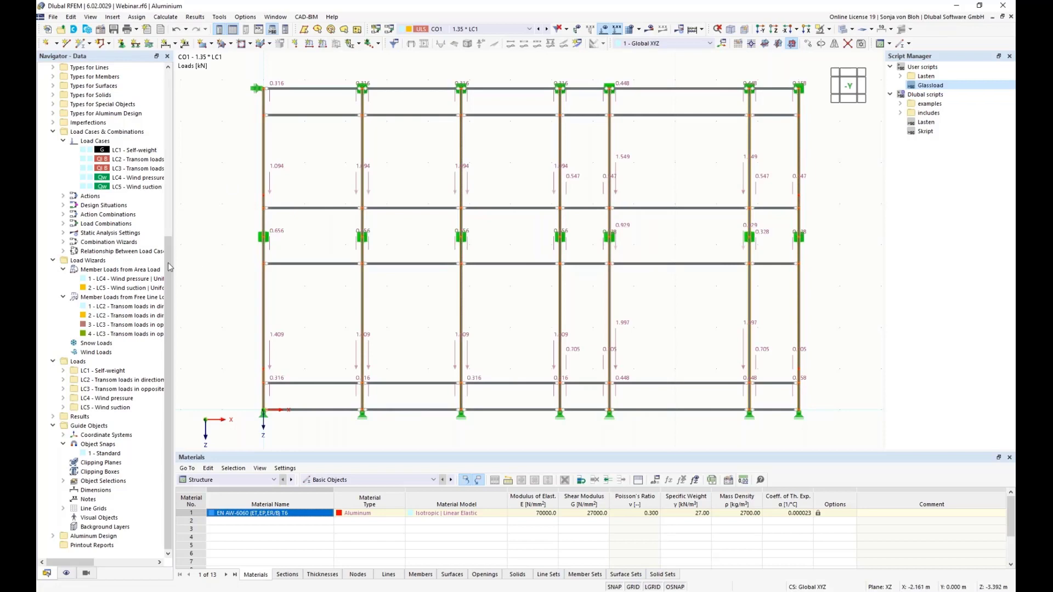
left_click_drag(169, 272, 197, 132)
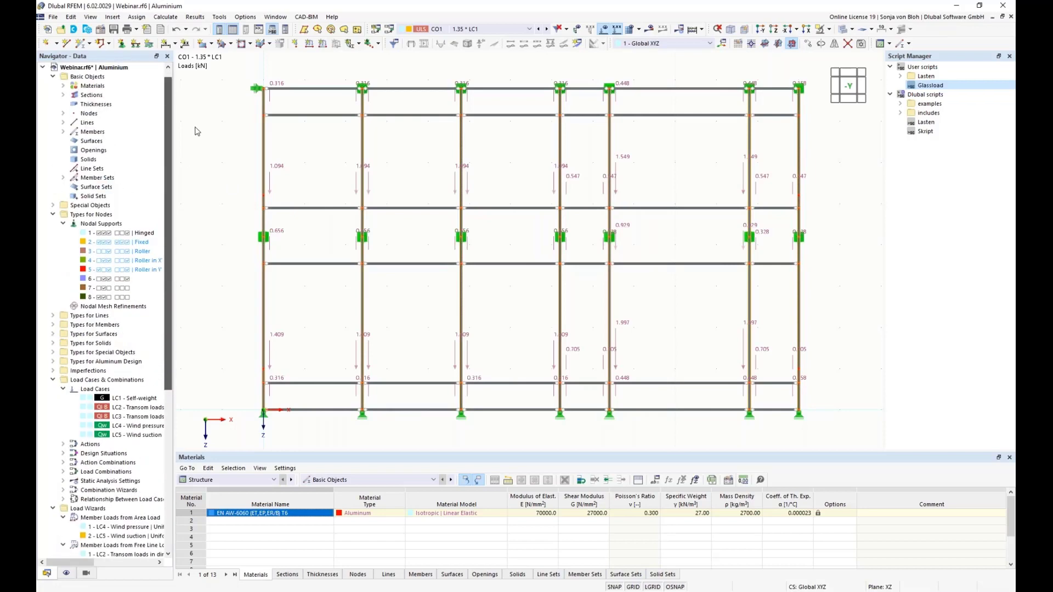
Edit all seven mullion member sets together and activate their design properties
left_click(62, 179)
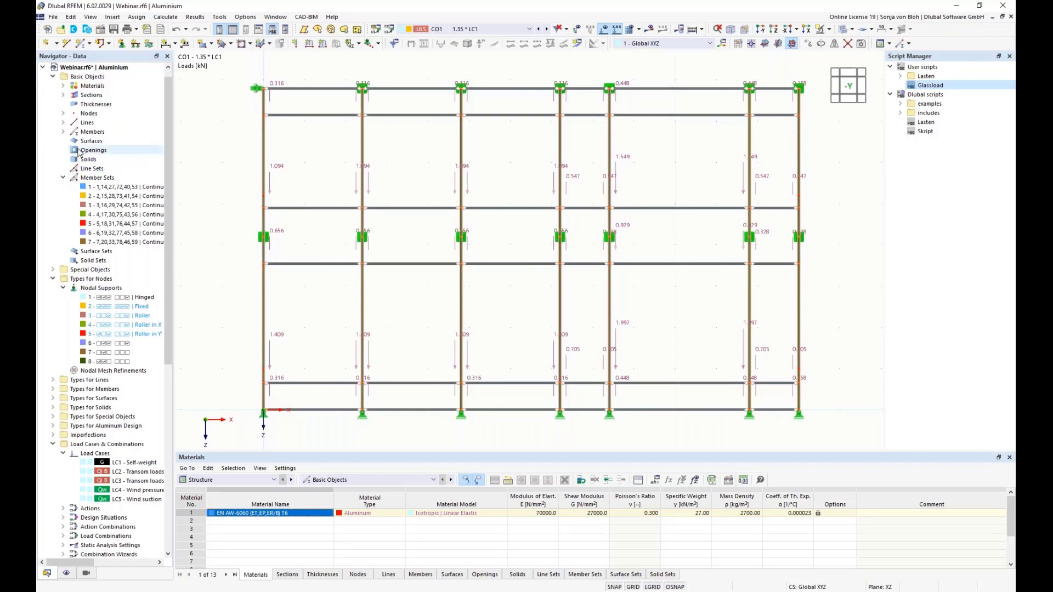
left_click(116, 187)
left_click(125, 239, "shift")
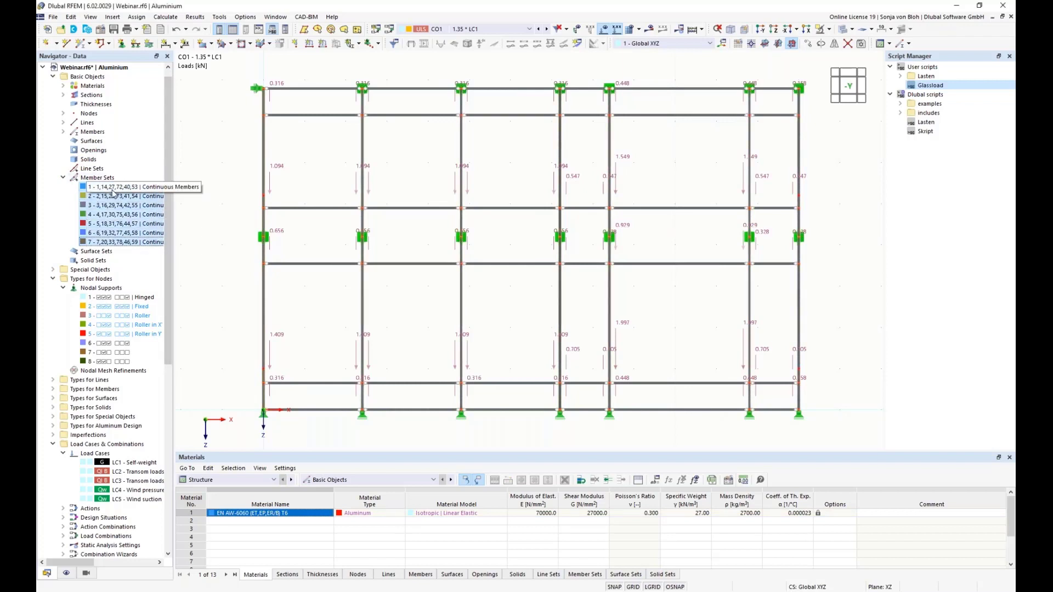
right_click(115, 188)
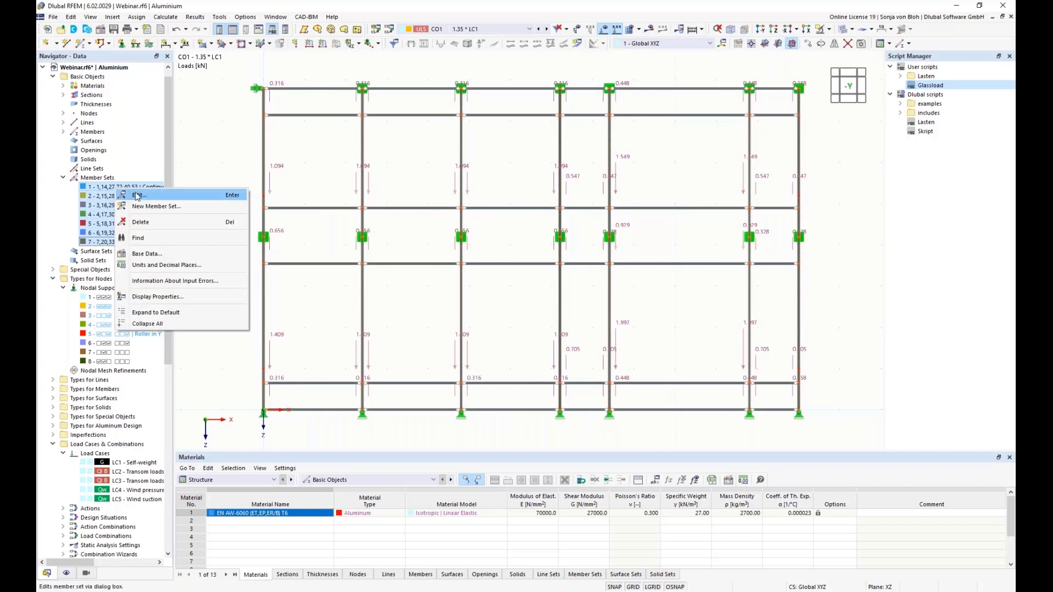
left_click(137, 196)
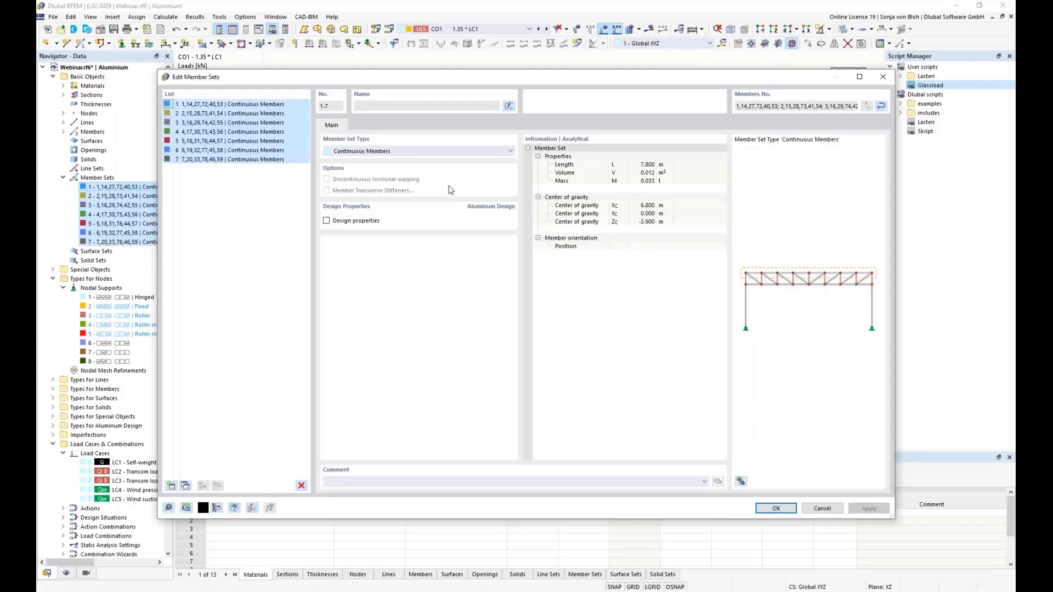
left_click(327, 221)
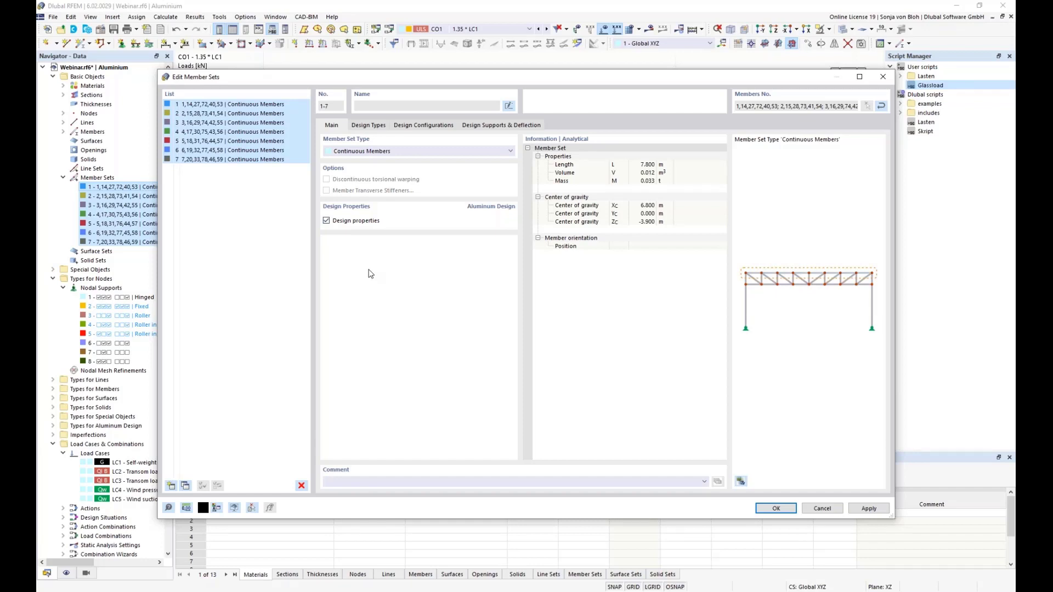
Deactivate the stability design in the member sets' default ultimate configuration and accept the change
left_click(431, 126)
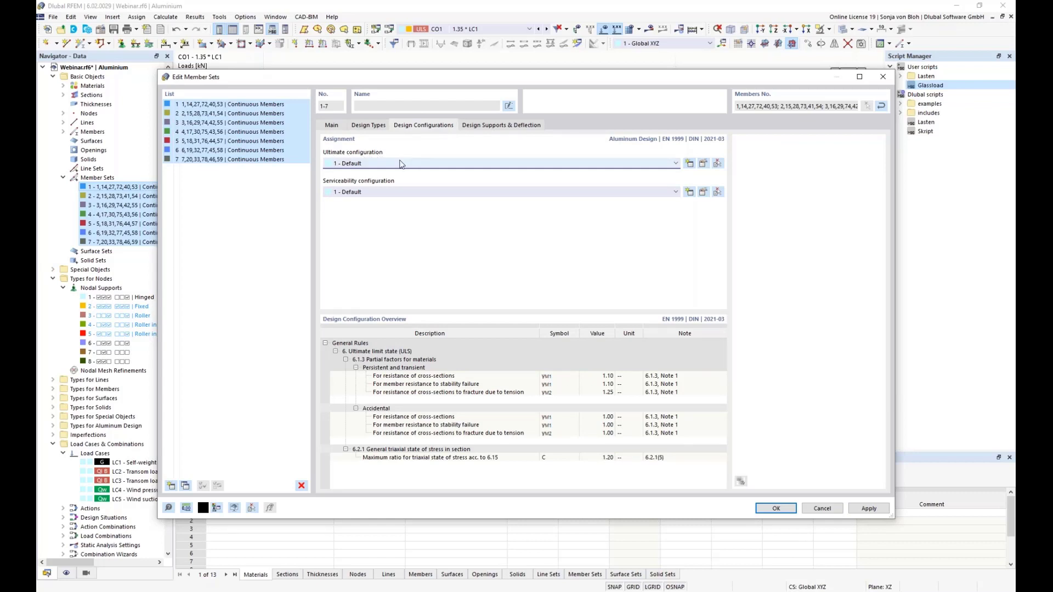
left_click(703, 164)
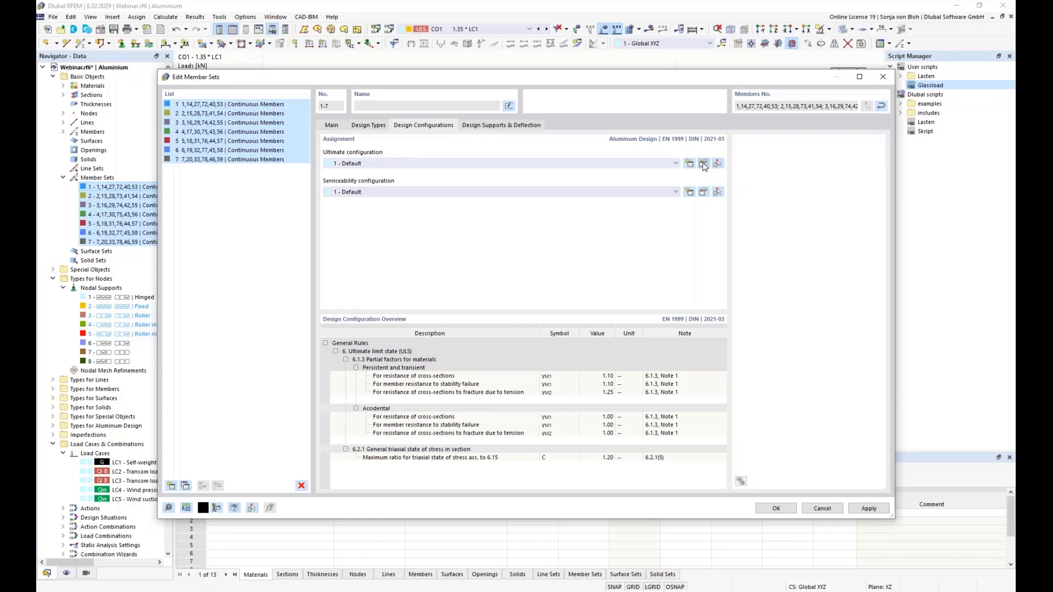
left_click(560, 344)
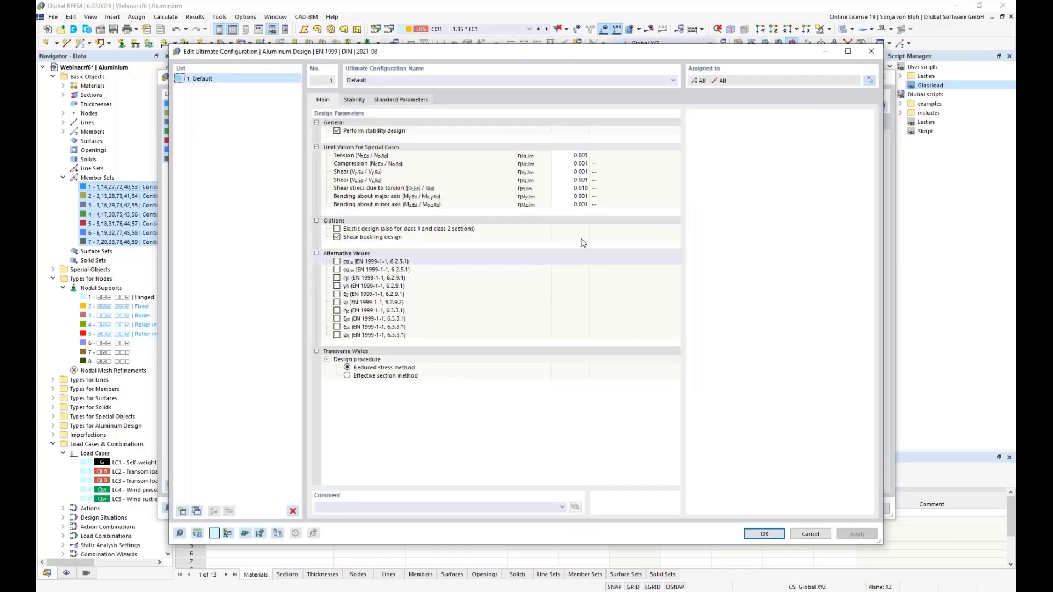
left_click_drag(418, 51, 492, 112)
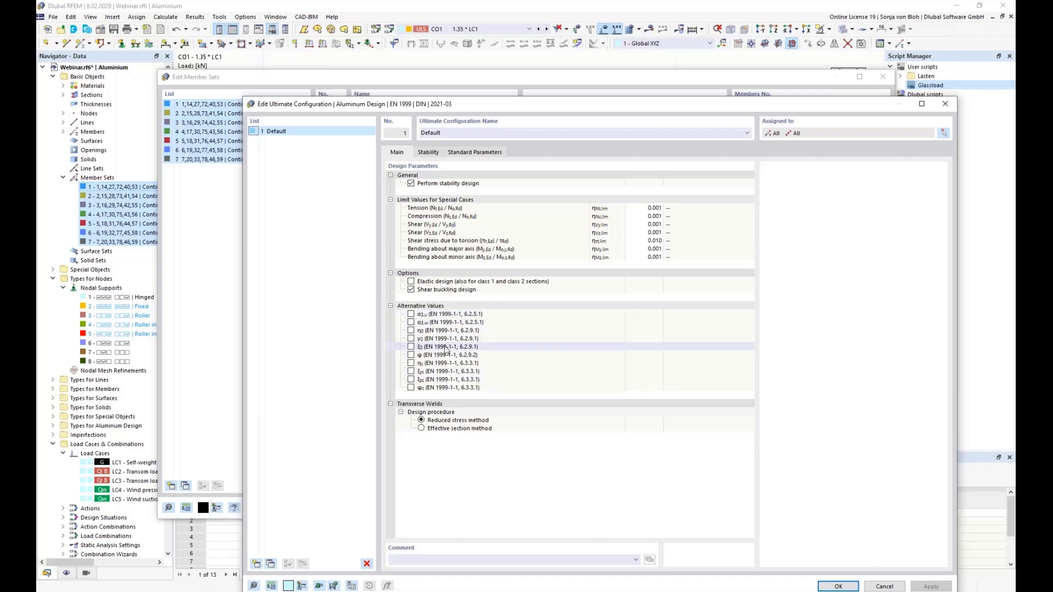
left_click(411, 183)
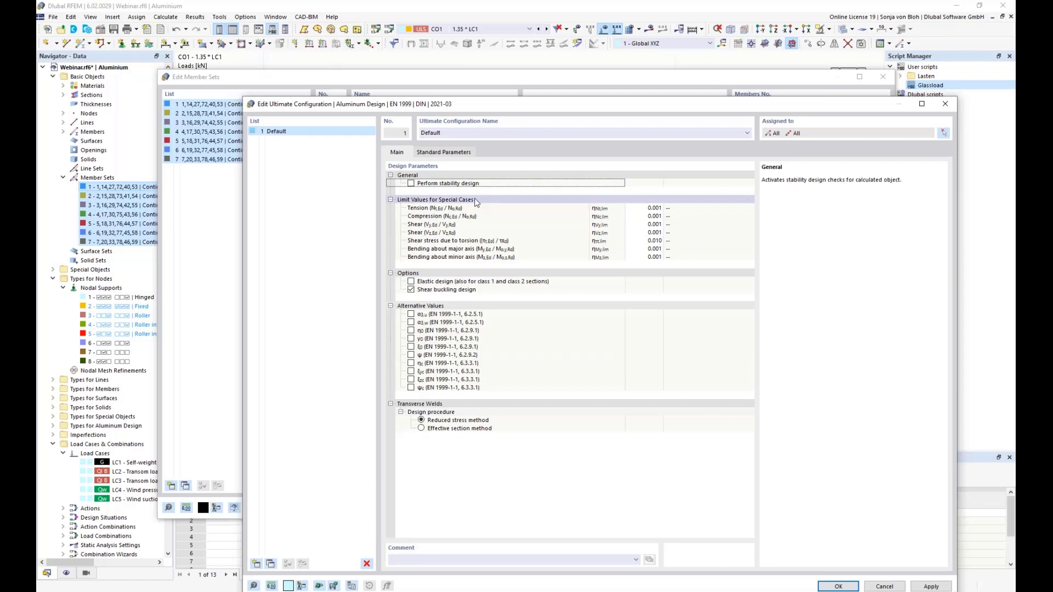
left_click_drag(467, 105, 438, 64)
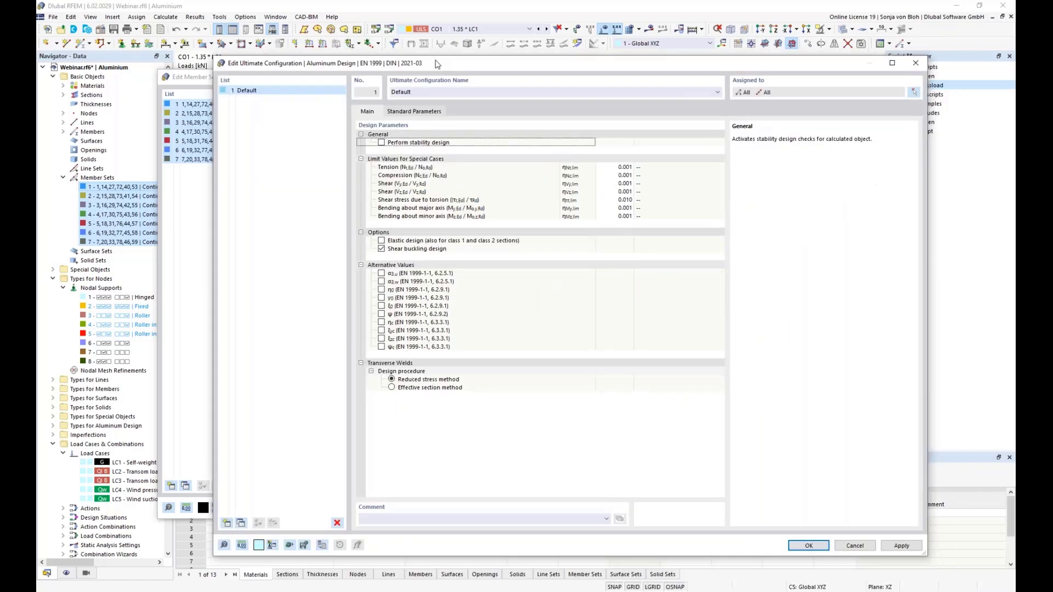
left_click(808, 545)
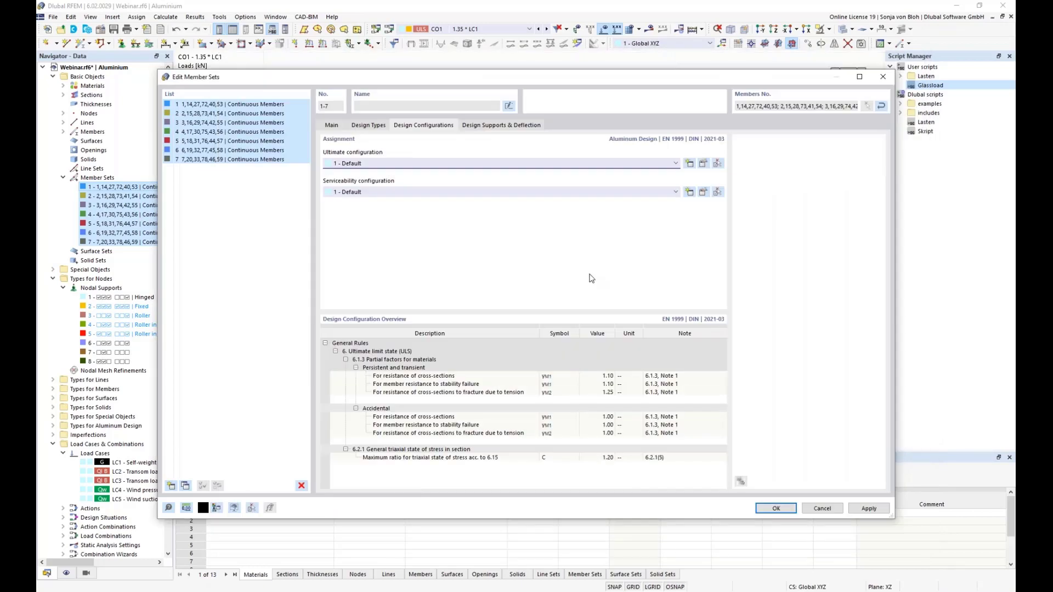
Examine the beam and cantilever deflection limits in the default serviceability configuration of the member sets
left_click(702, 192)
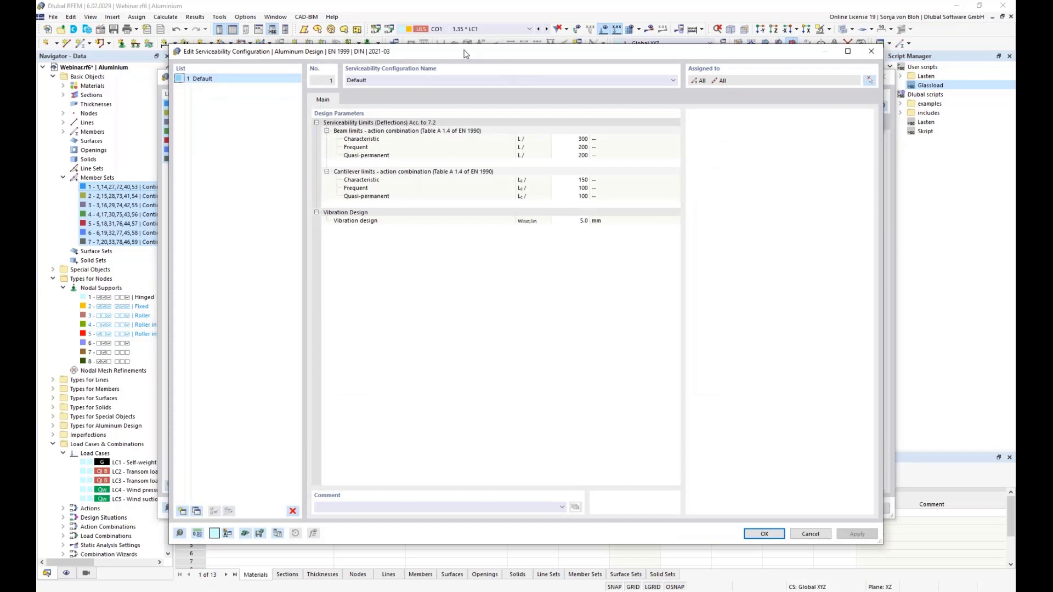
left_click_drag(469, 55, 485, 106)
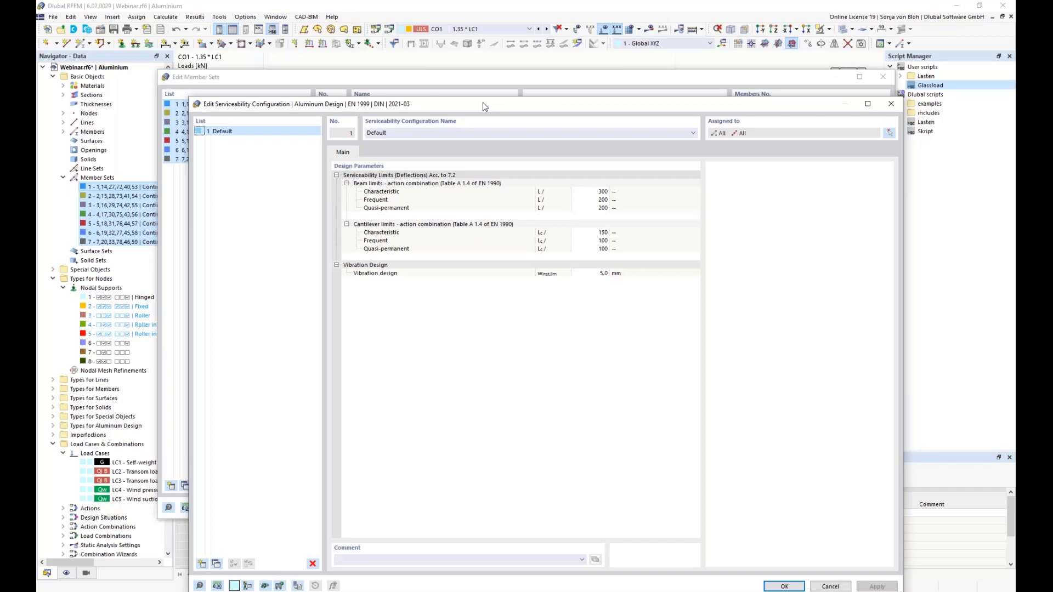
left_click(387, 179)
left_click(462, 202)
left_click(464, 209)
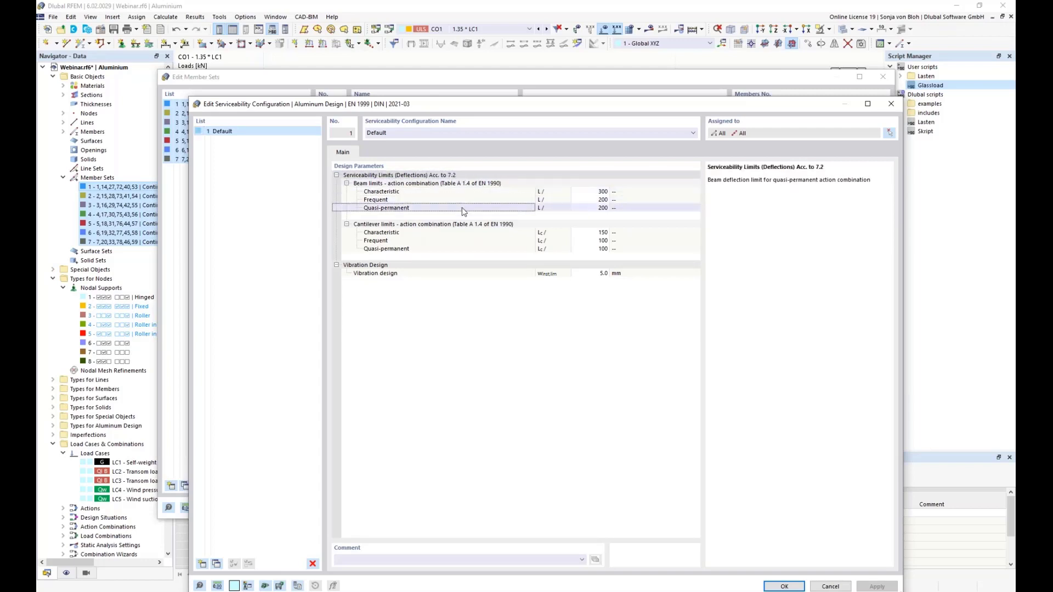
left_click(417, 224)
left_click(416, 250)
left_click(418, 224)
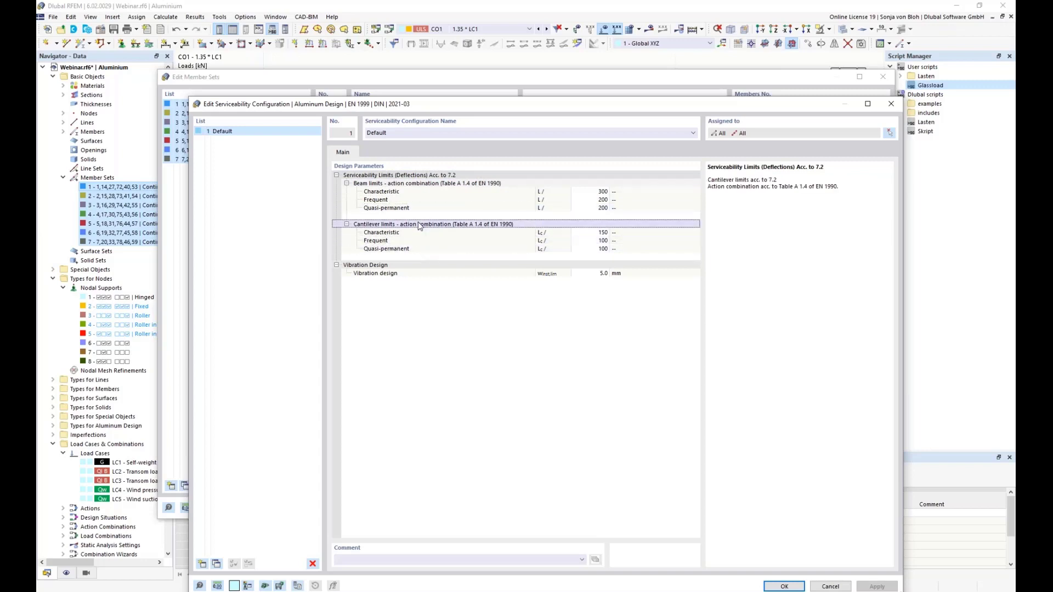
left_click(418, 249)
left_click(422, 224)
left_click(424, 243)
left_click(426, 222)
Set the characteristic limits to 200 for beams and 100 for cantilevers, and rename the serviceability configuration "Span length <= 3000 mm"
left_click(599, 192)
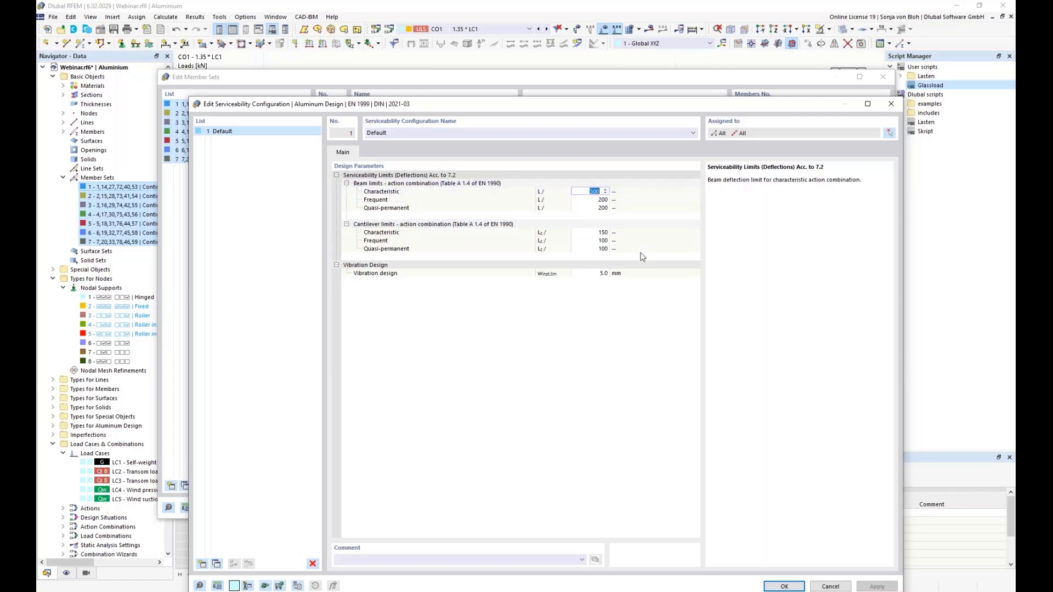
type("20")
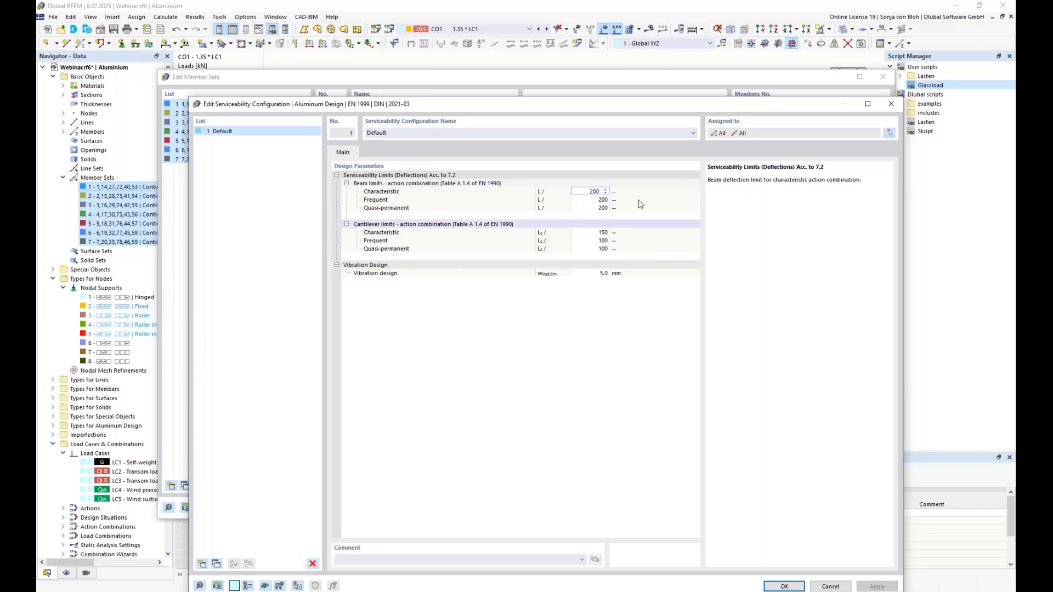
left_click(423, 137)
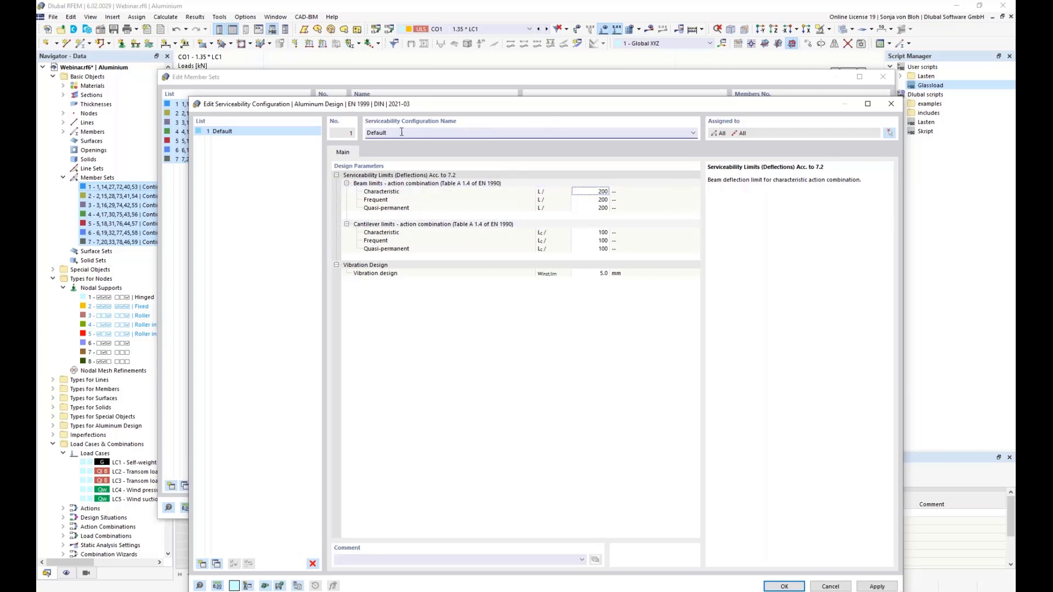
left_click_drag(388, 133, 334, 132)
type("Span d")
key("BackSpace")
type("length <= 3000 mm")
Add a second serviceability configuration named "Span length 3000 mm < L < 7500 mm" and save the configurations
left_click(201, 564)
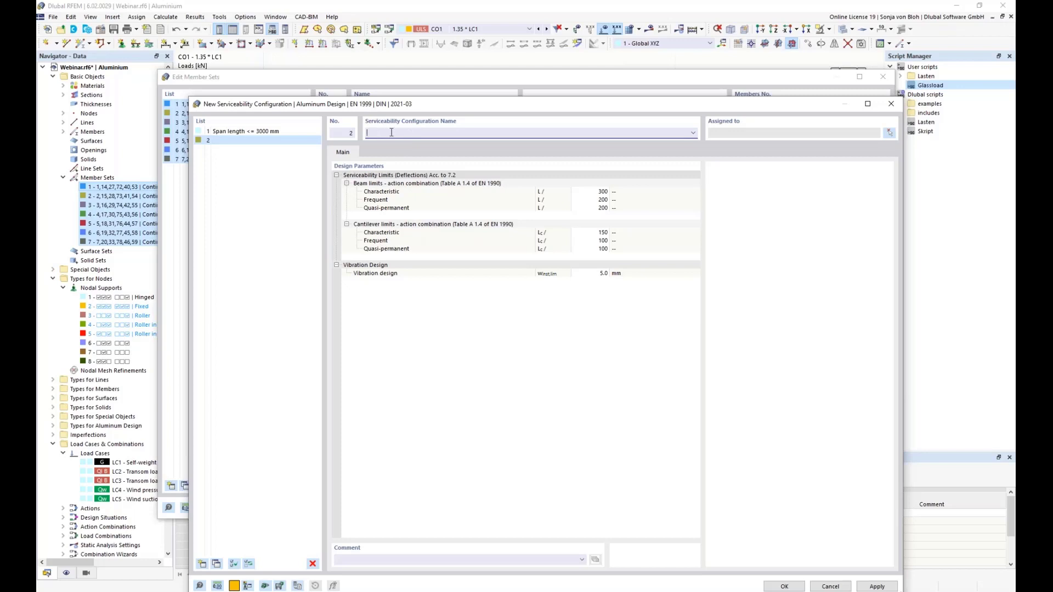
type("Span length 3000 mm < L < 7500 mm")
left_click(597, 191)
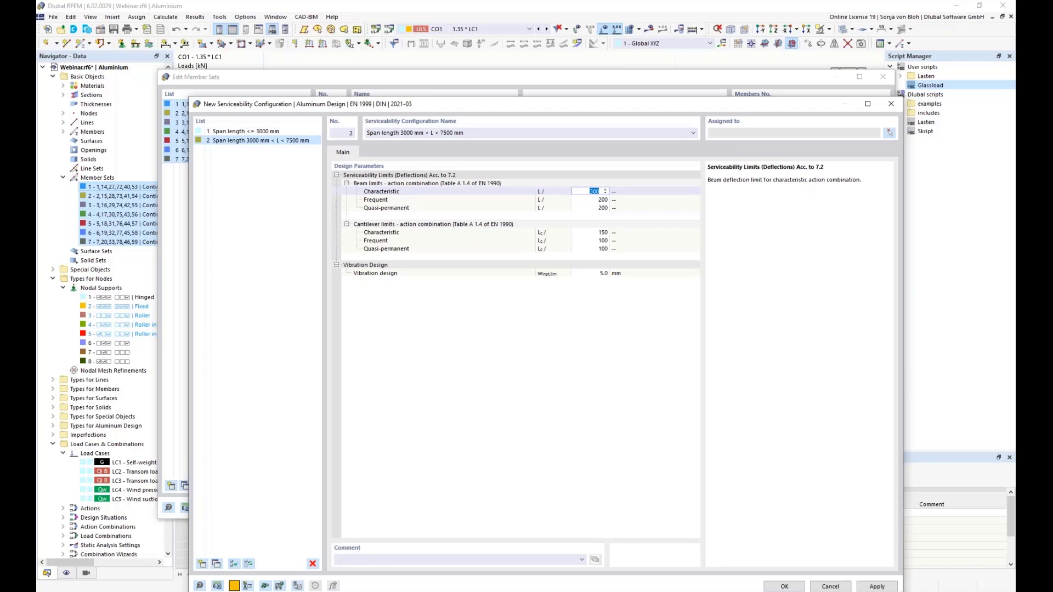
left_click(784, 586)
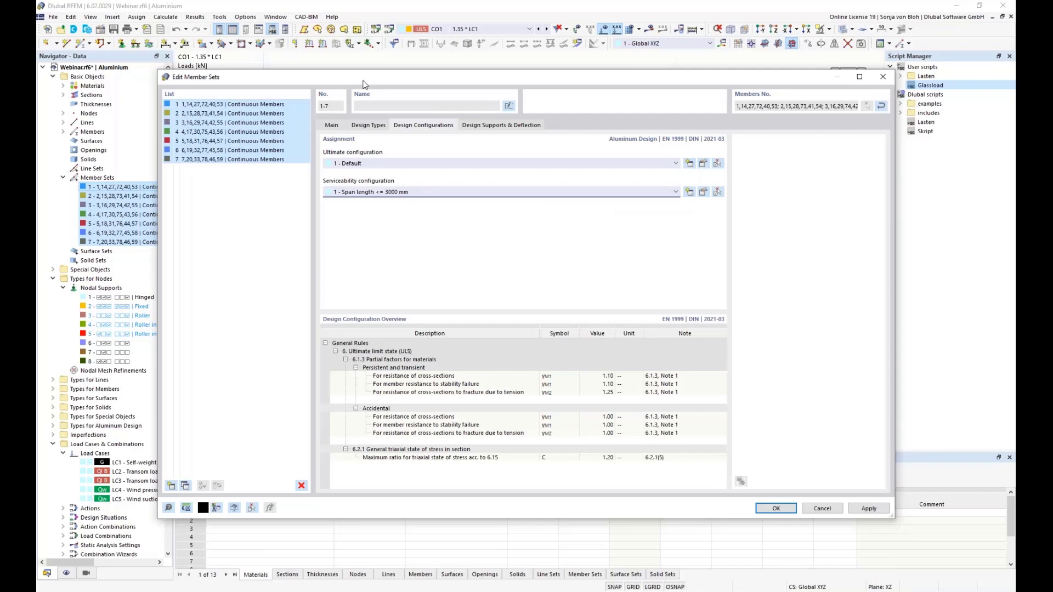
Assign the serviceability configuration "Span length 3000 mm < L < 7500 mm" to all seven member sets
left_click_drag(361, 82, 535, 72)
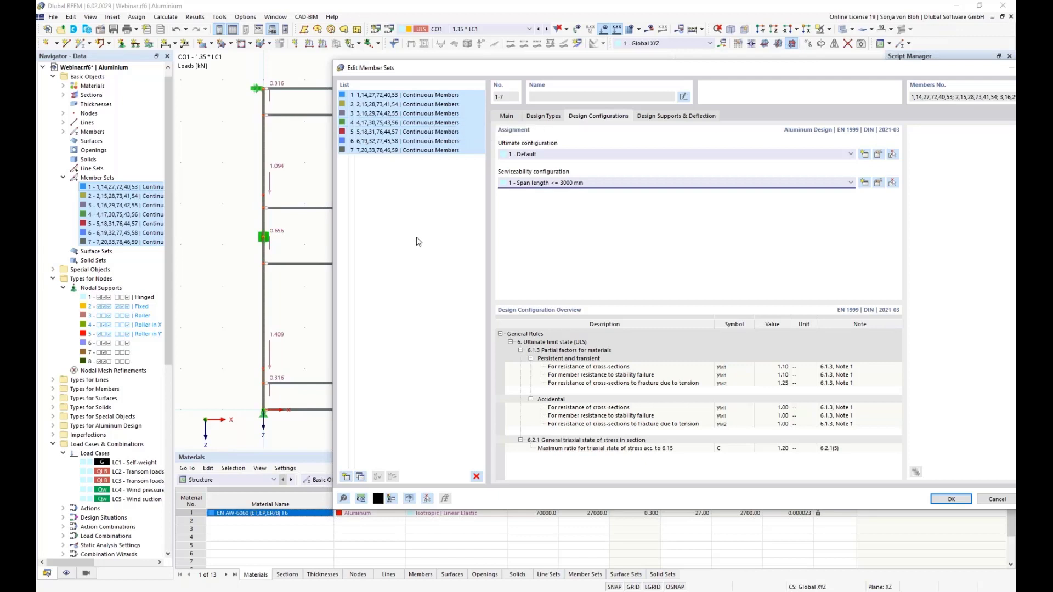
left_click(598, 183)
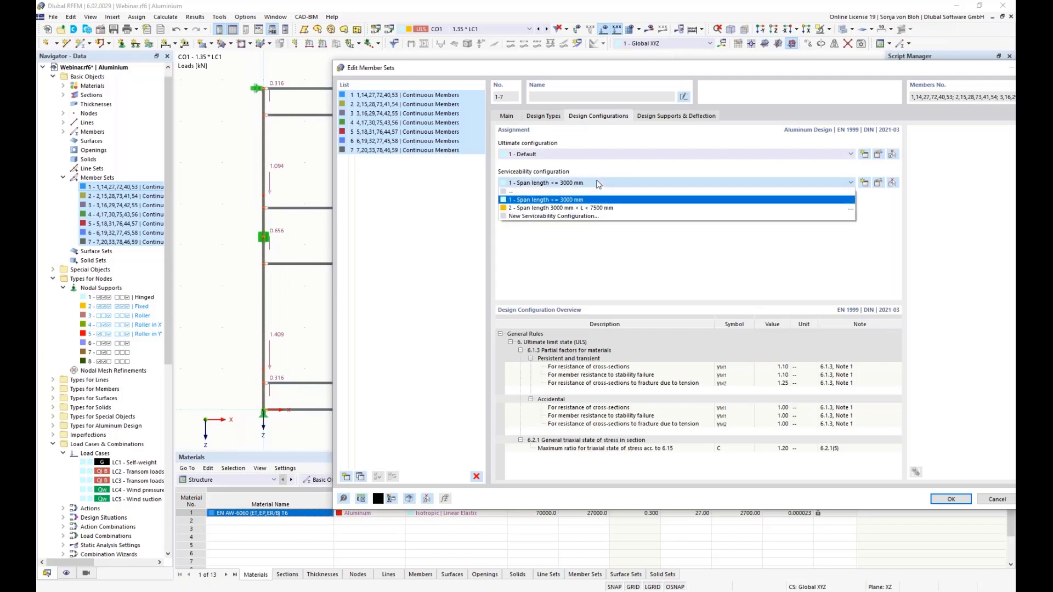
left_click(547, 208)
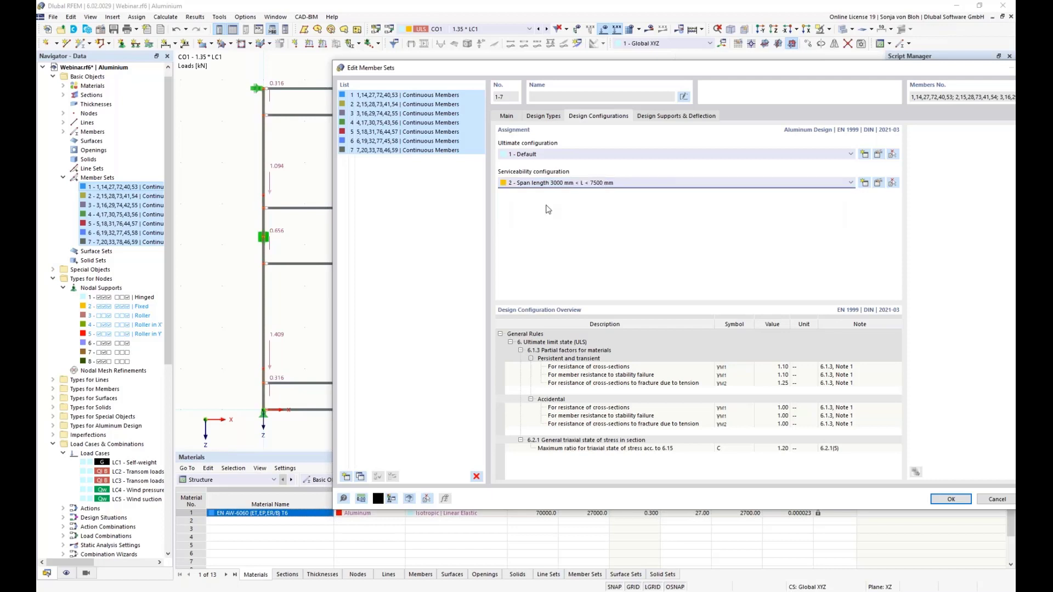
Create a general design support named "y and z" with y-axis support also active, and assign it to the member sets' start and end
left_click(677, 117)
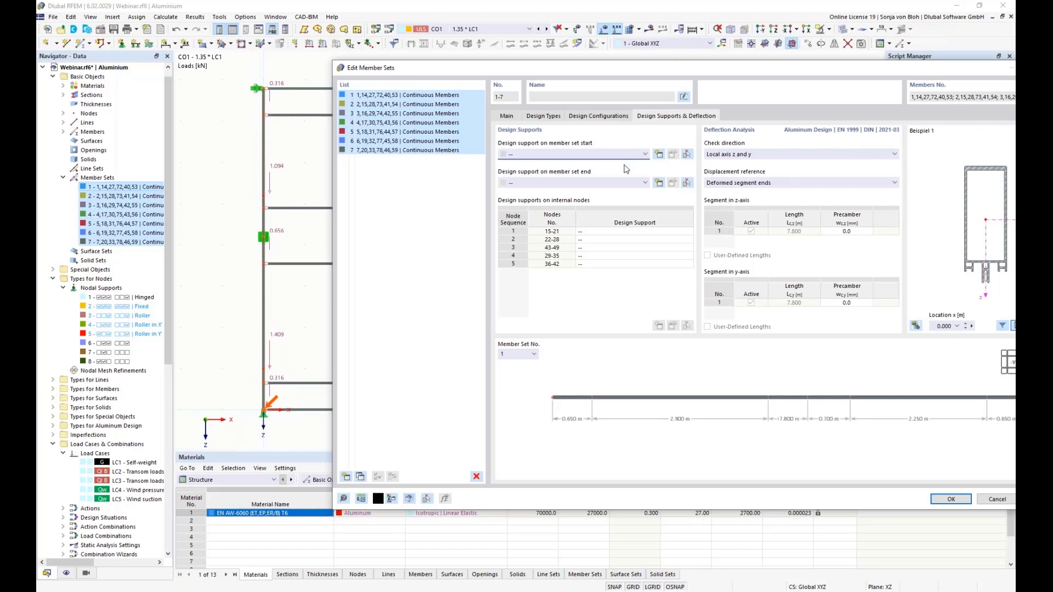
left_click(659, 155)
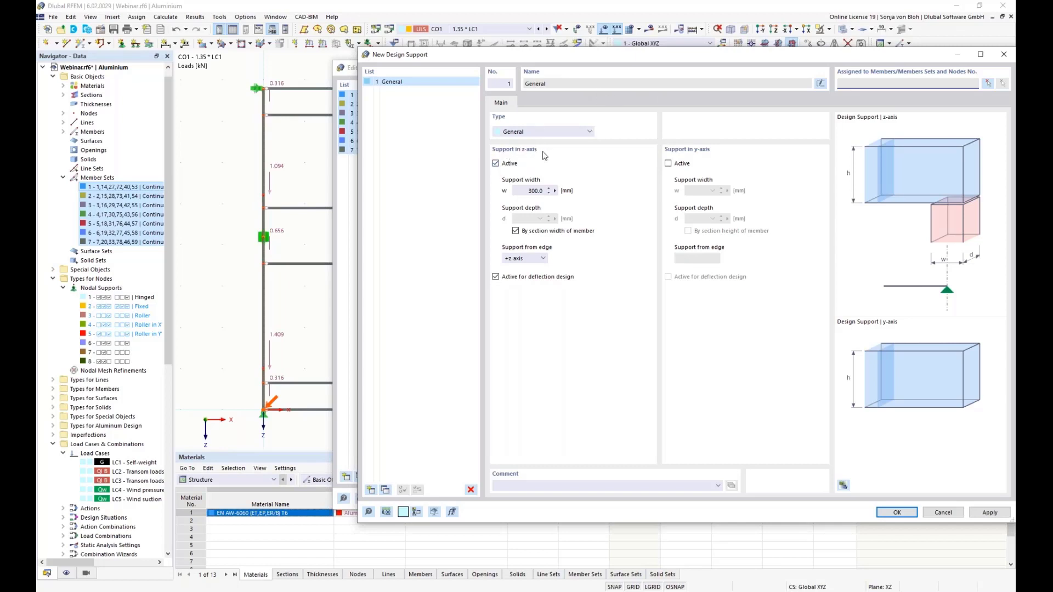
left_click(668, 163)
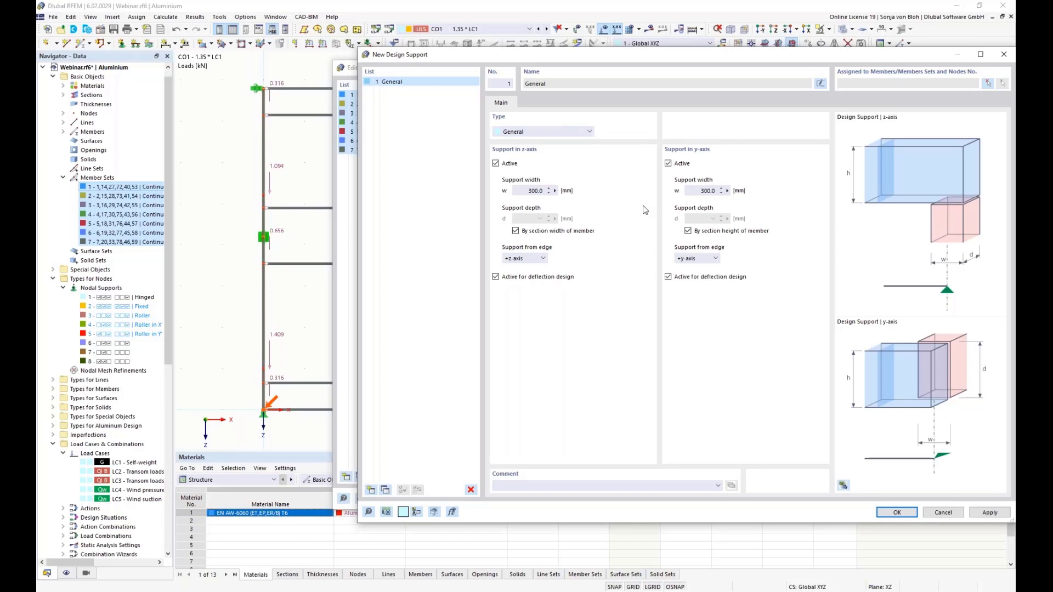
left_click(820, 84)
type("y an")
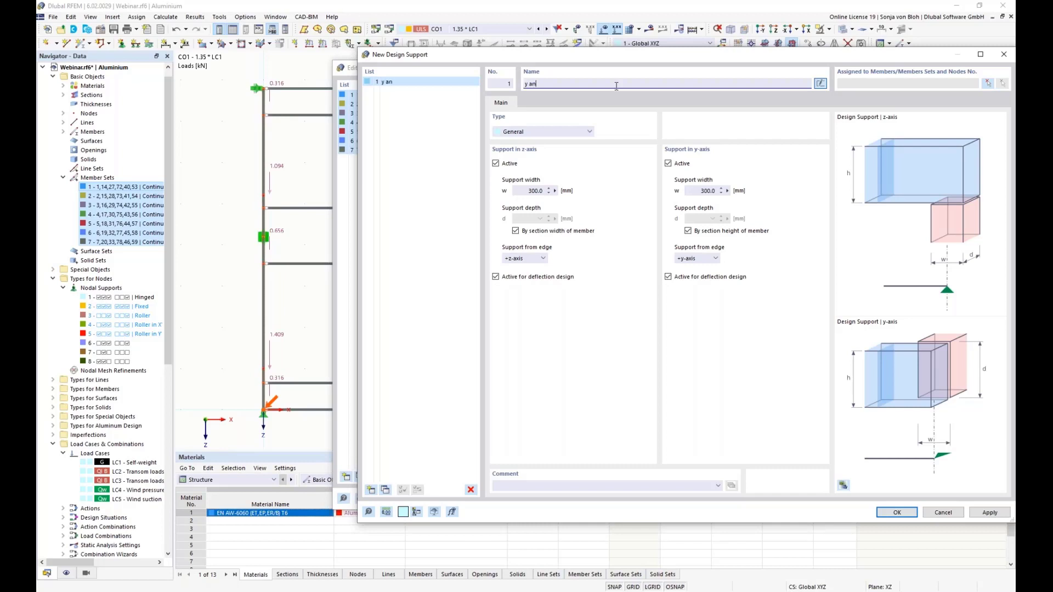
type("d z")
left_click(898, 514)
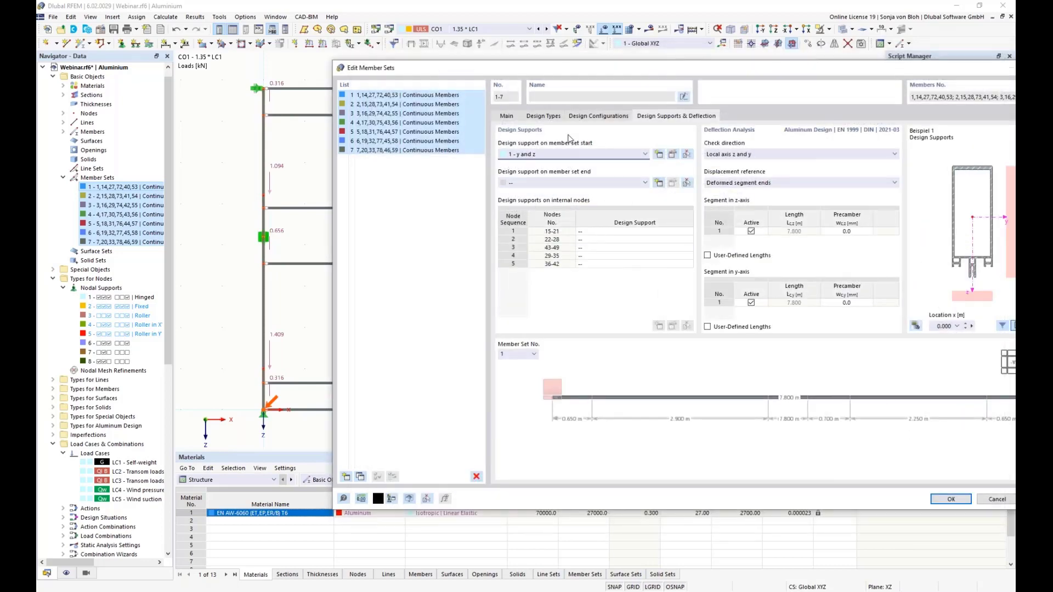
left_click(645, 183)
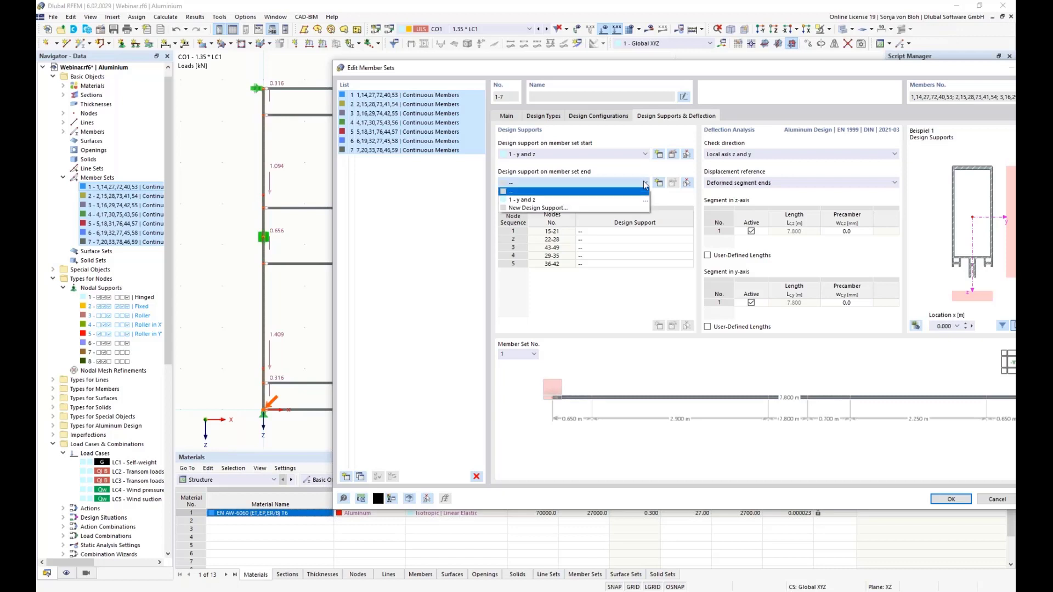
left_click(623, 199)
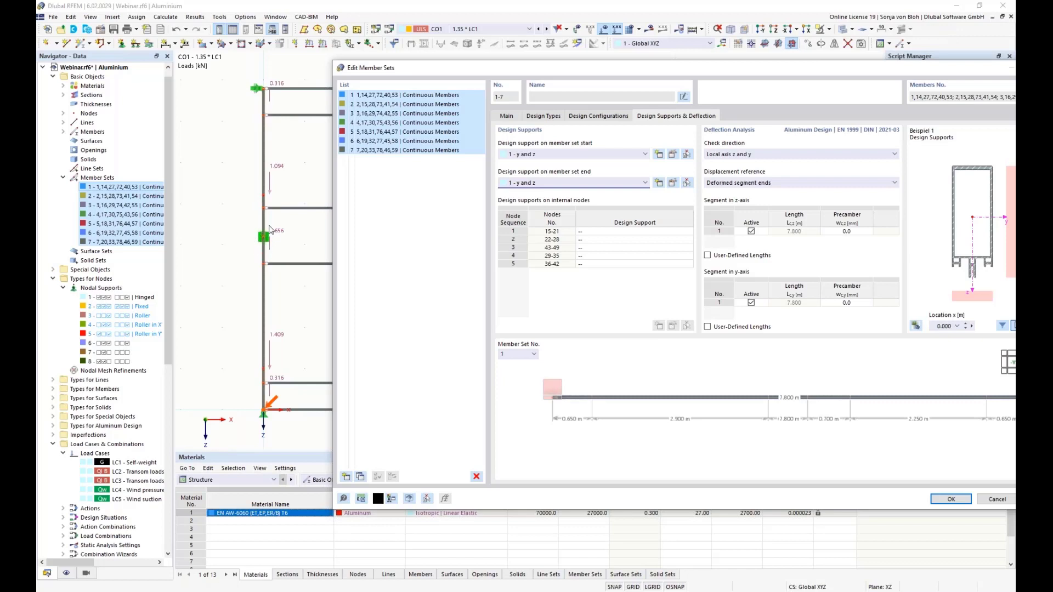
Create a general design support named "z", active only in the z-axis, for the member sets' internal nodes 43-49
left_click(609, 247)
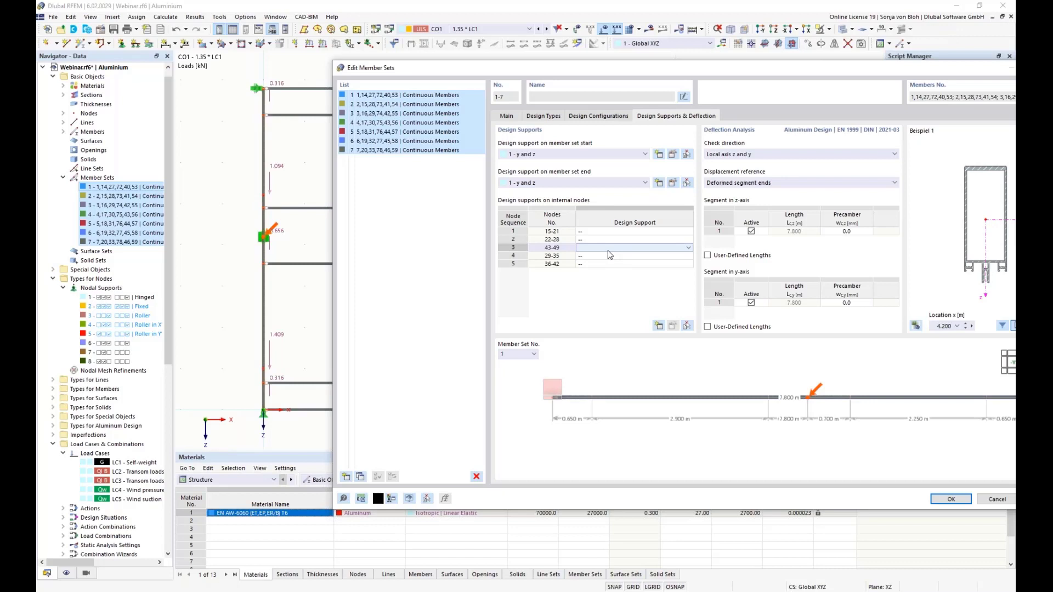
left_click(689, 249)
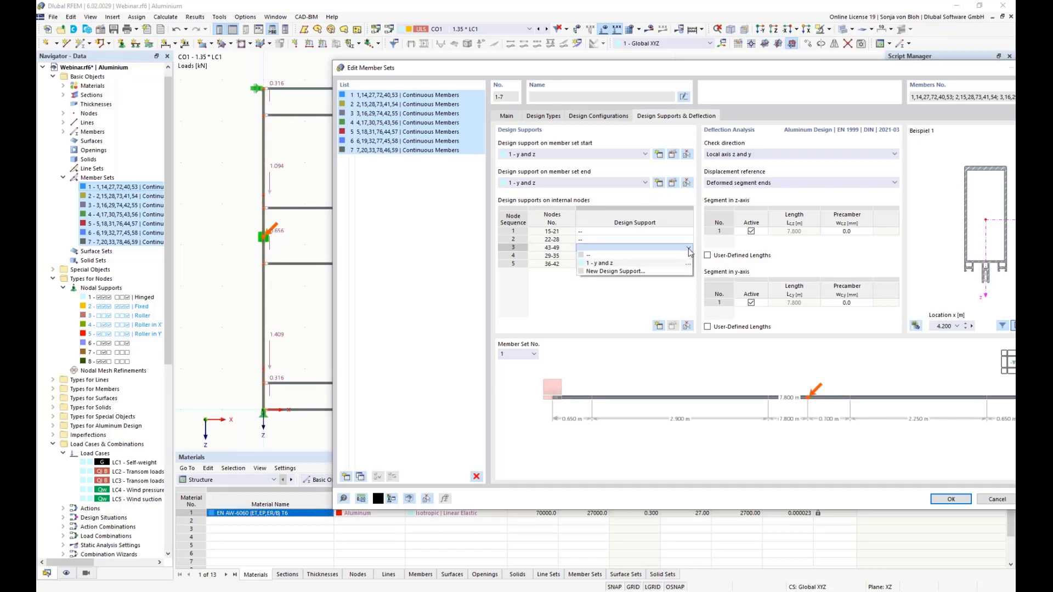
left_click(639, 272)
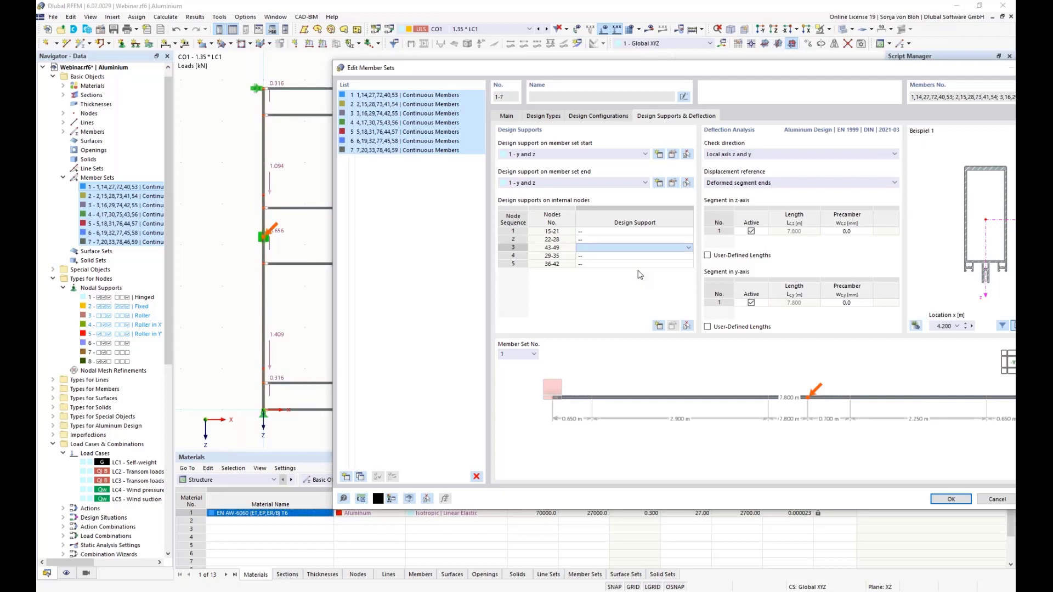
left_click(820, 83)
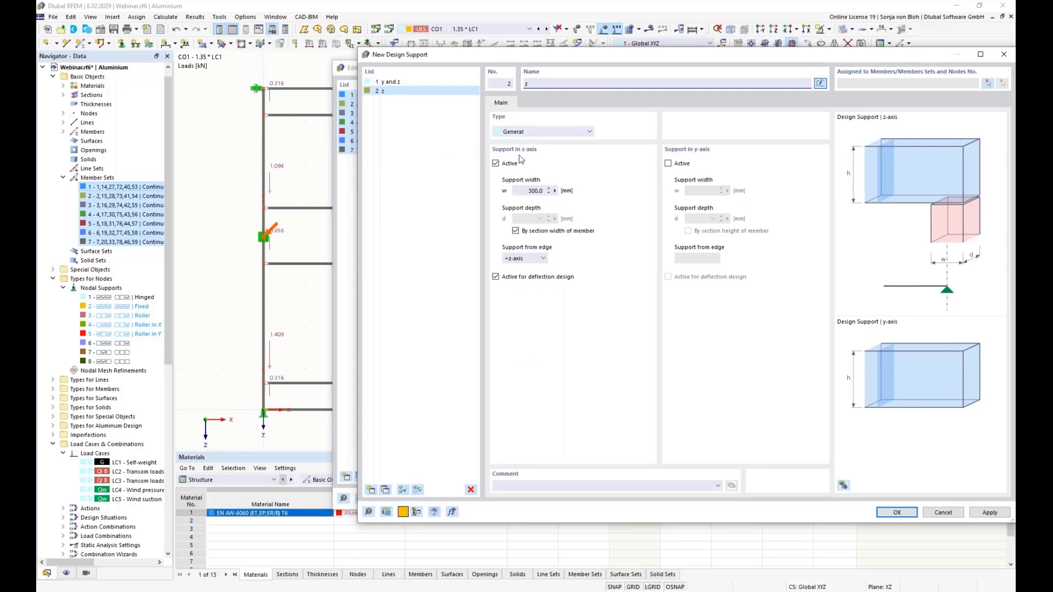
left_click_drag(571, 54, 534, 61)
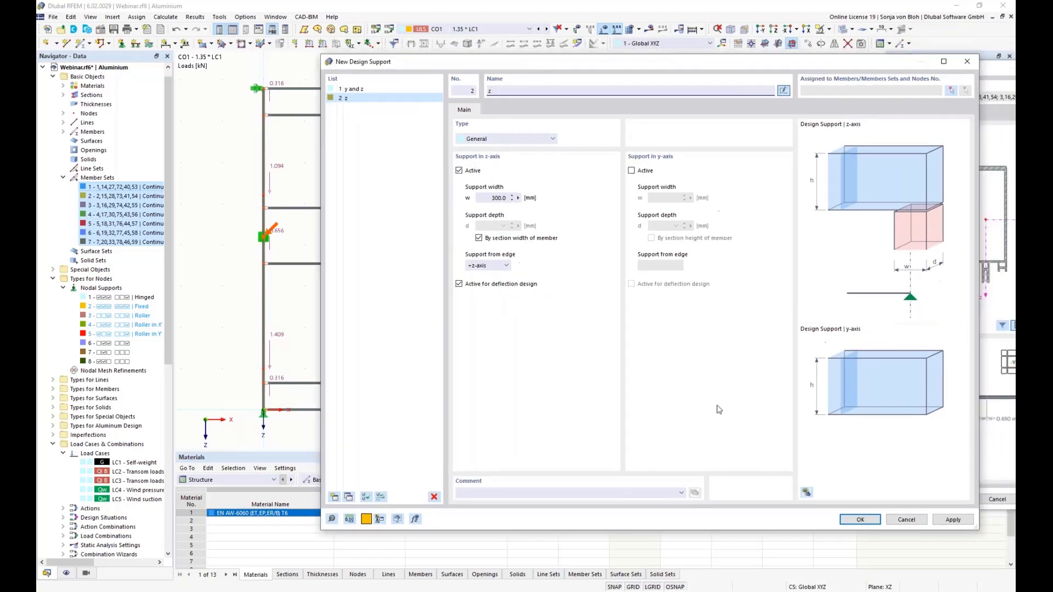
left_click(861, 520)
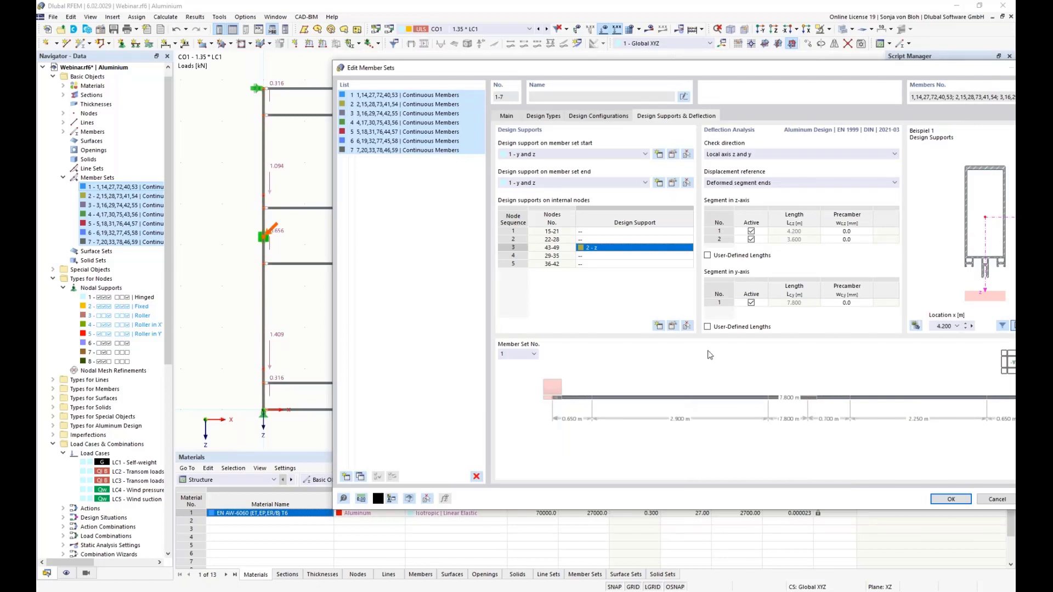
Set the member sets' deflection check direction to Local axis z and save the member set edits
left_click(838, 158)
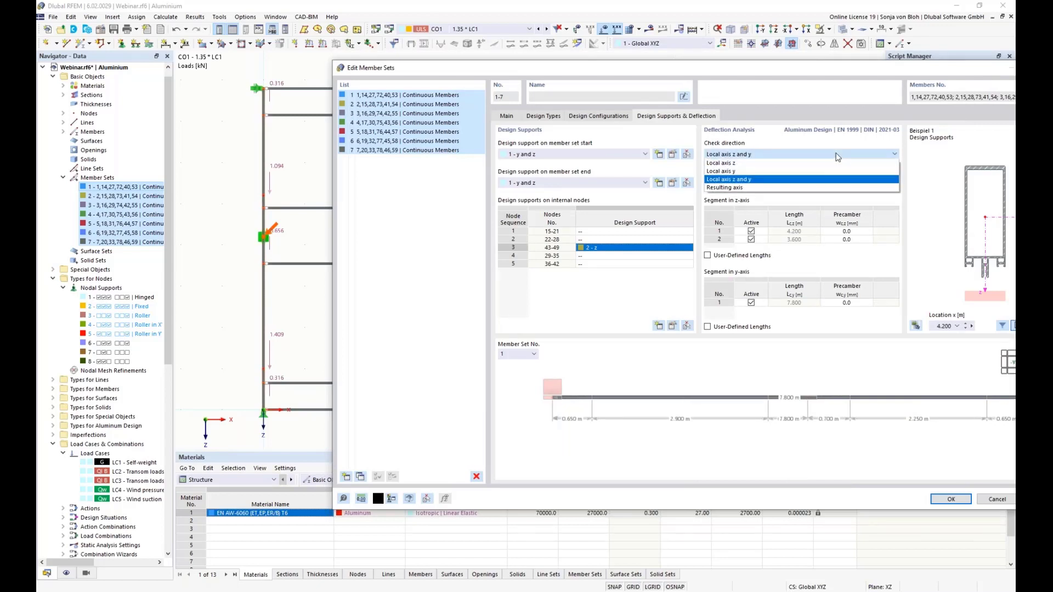
left_click(821, 163)
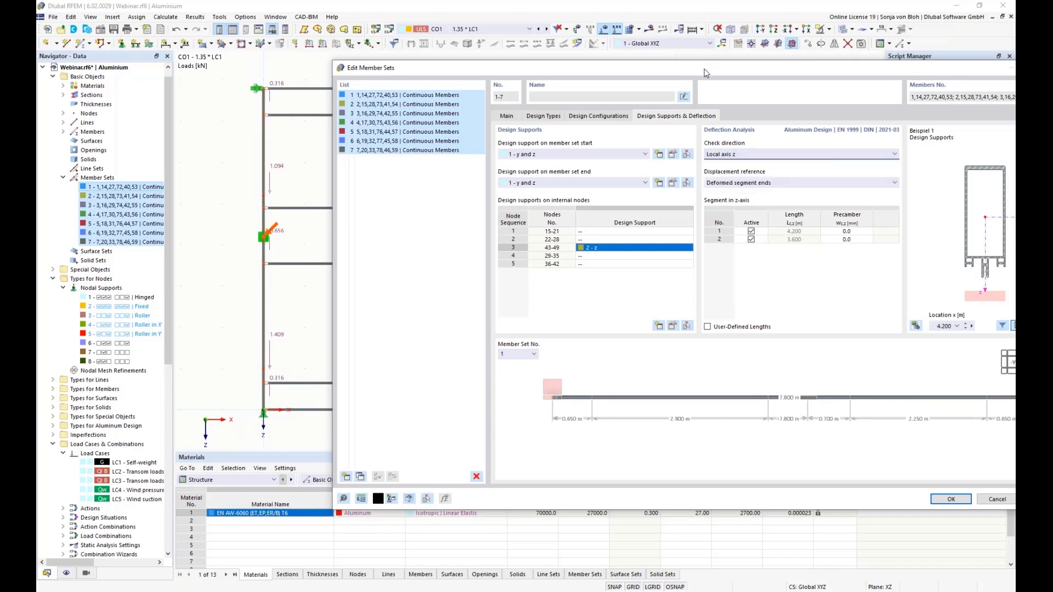
left_click_drag(704, 68, 607, 50)
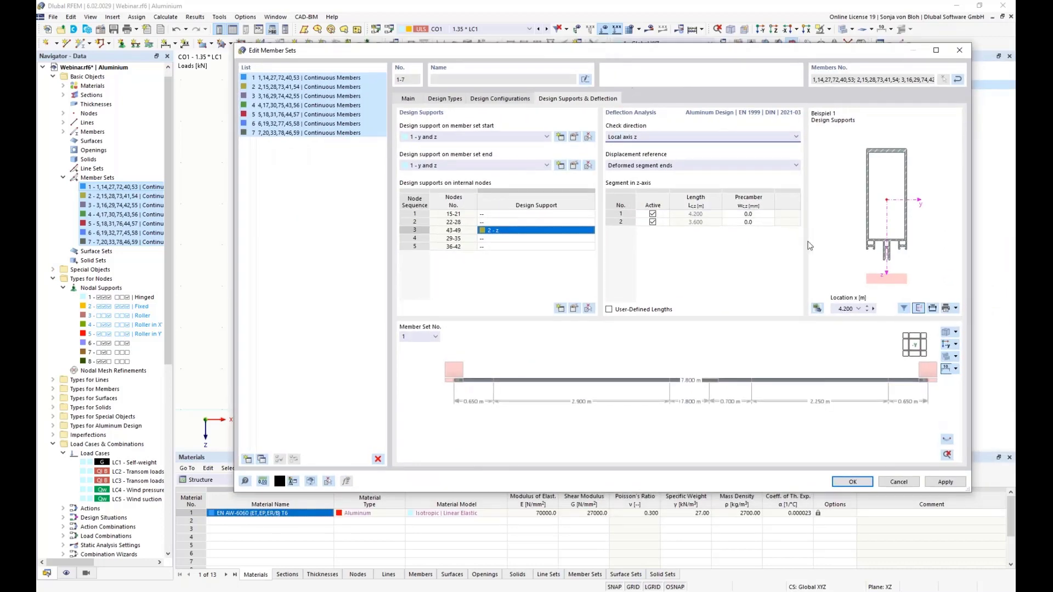
left_click(855, 482)
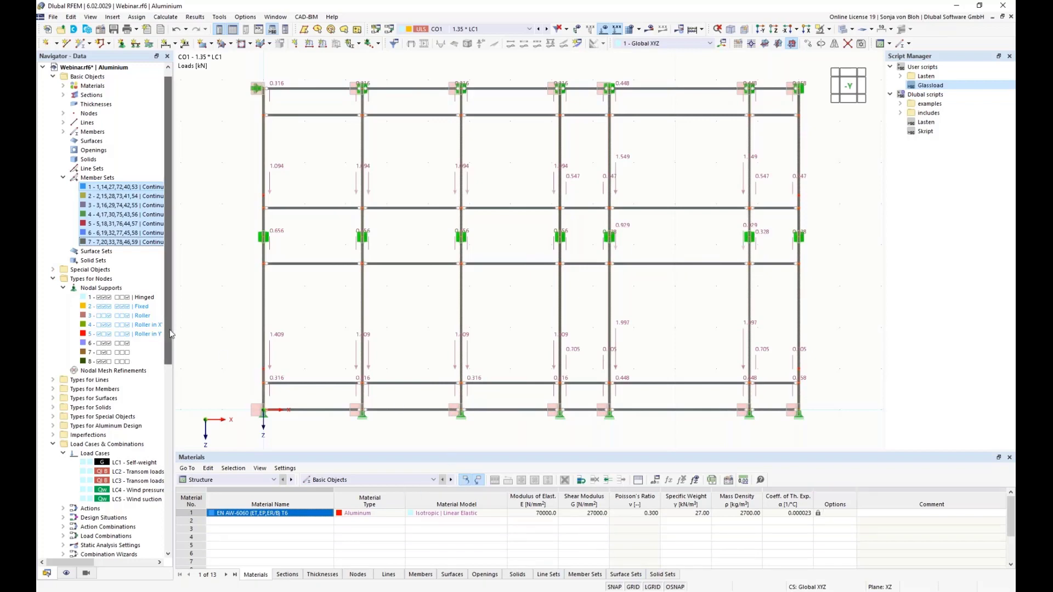
Start a new object selection for members only, named "Beams with L <= 3000 mm"
left_click_drag(170, 333, 163, 517)
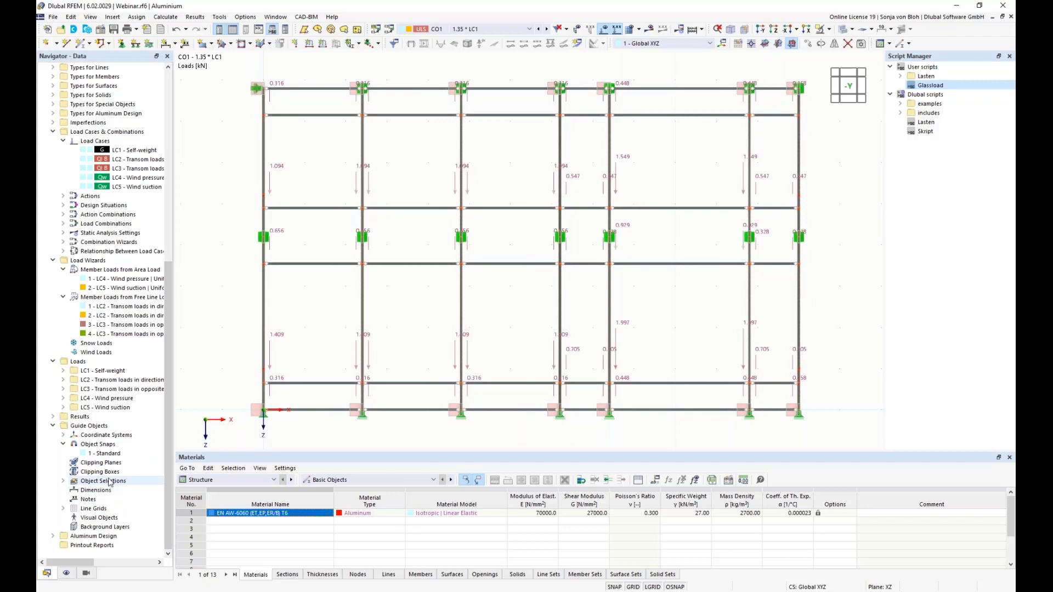
right_click(110, 482)
left_click(160, 496)
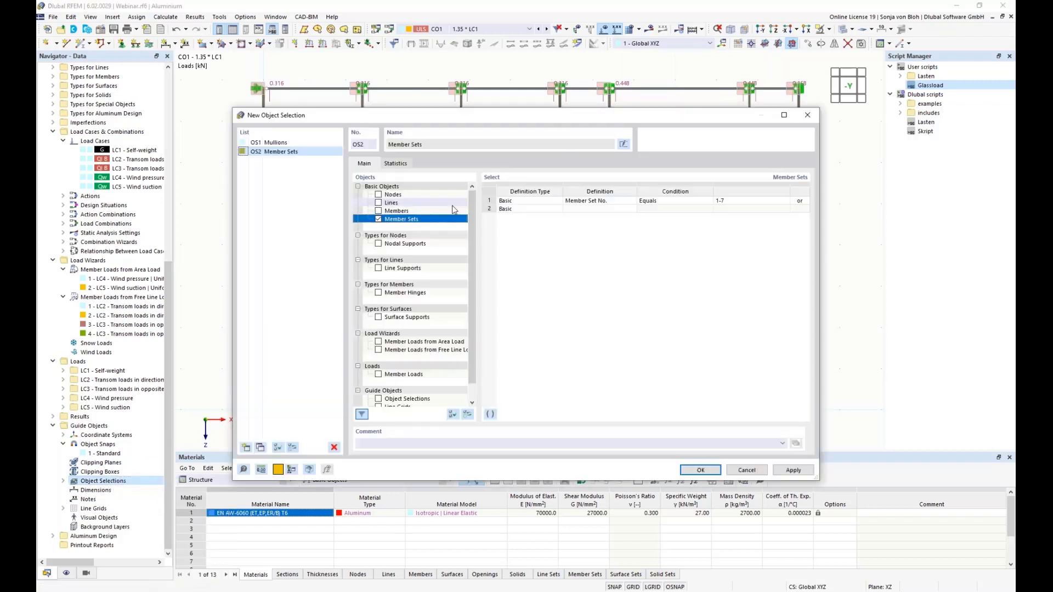
left_click(378, 219)
left_click(379, 211)
left_click(379, 212)
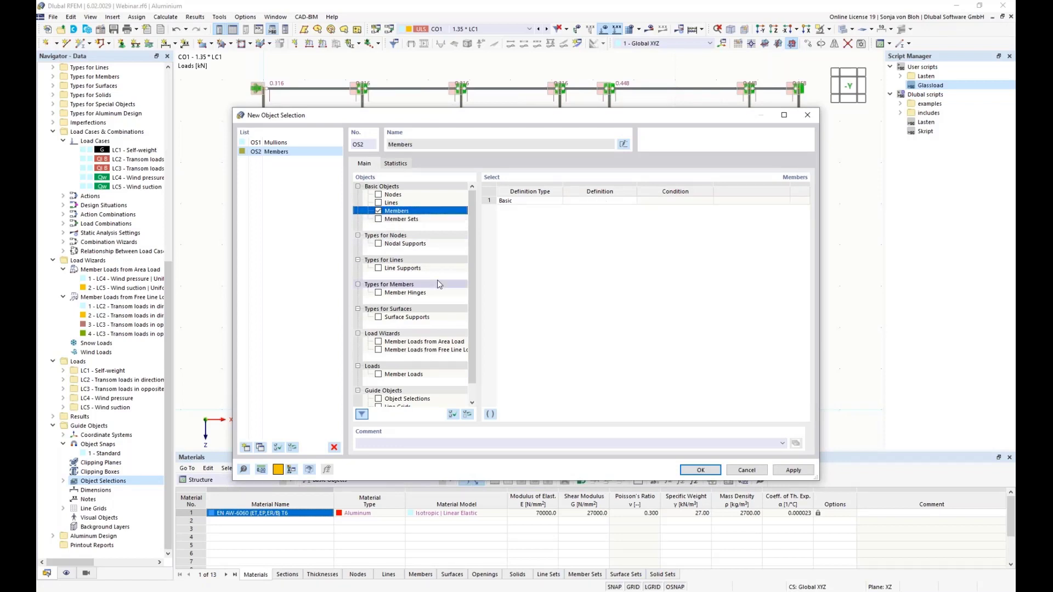
left_click(624, 144)
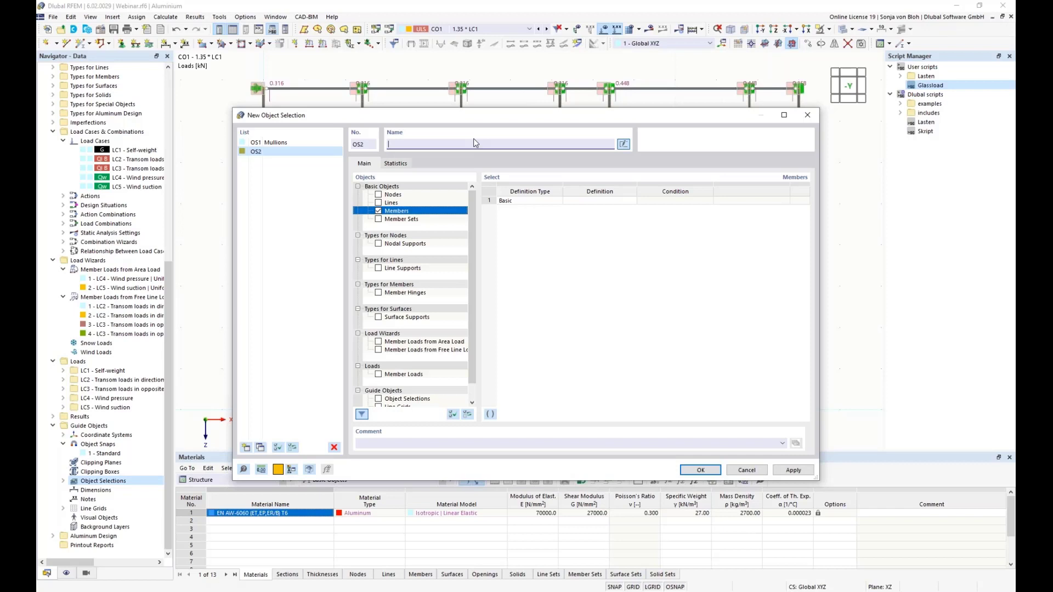
type("Beams with L <= 3000 mm")
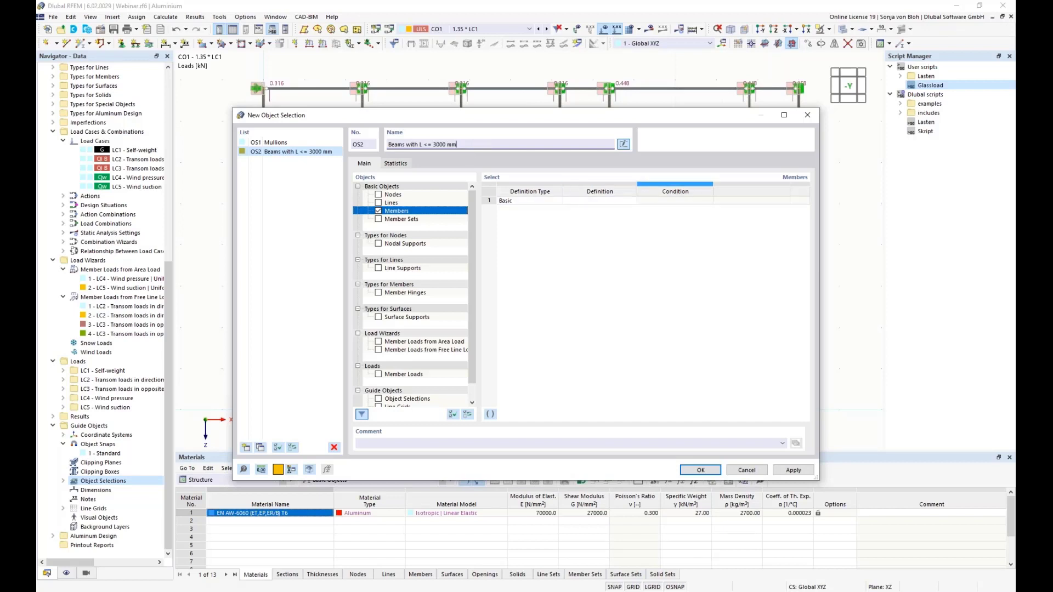
Add a selection criterion for members parallel to the lowest horizontal beam in the first bay
left_click(597, 202)
left_click(631, 200)
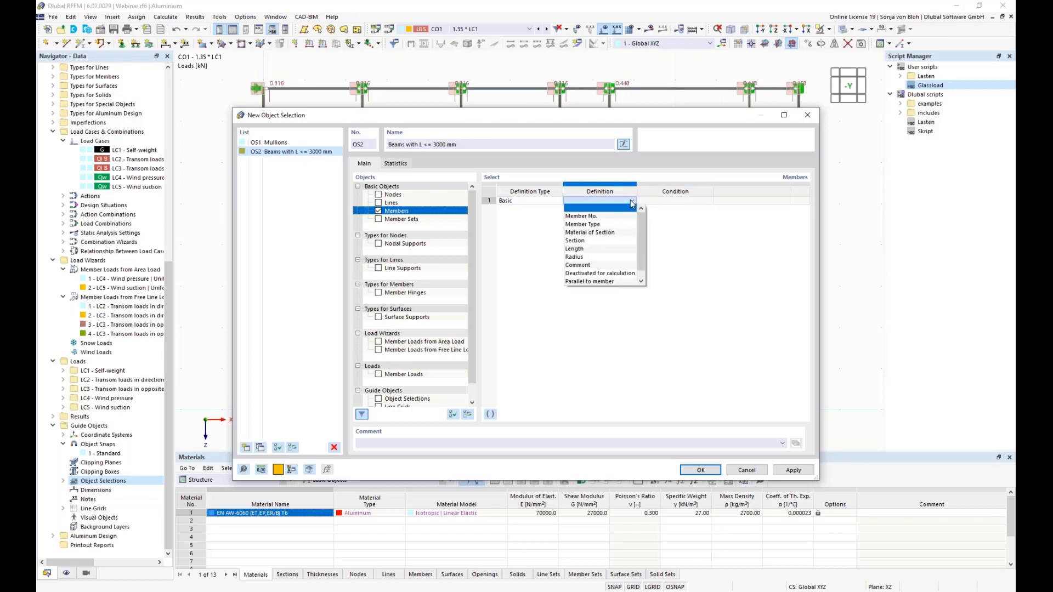
left_click(611, 282)
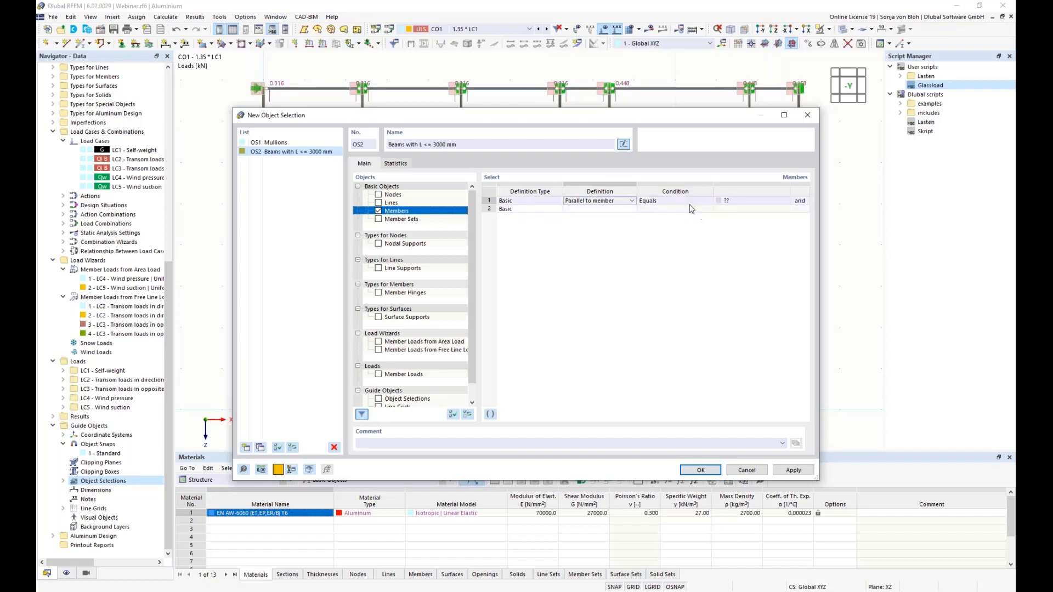
left_click(732, 201)
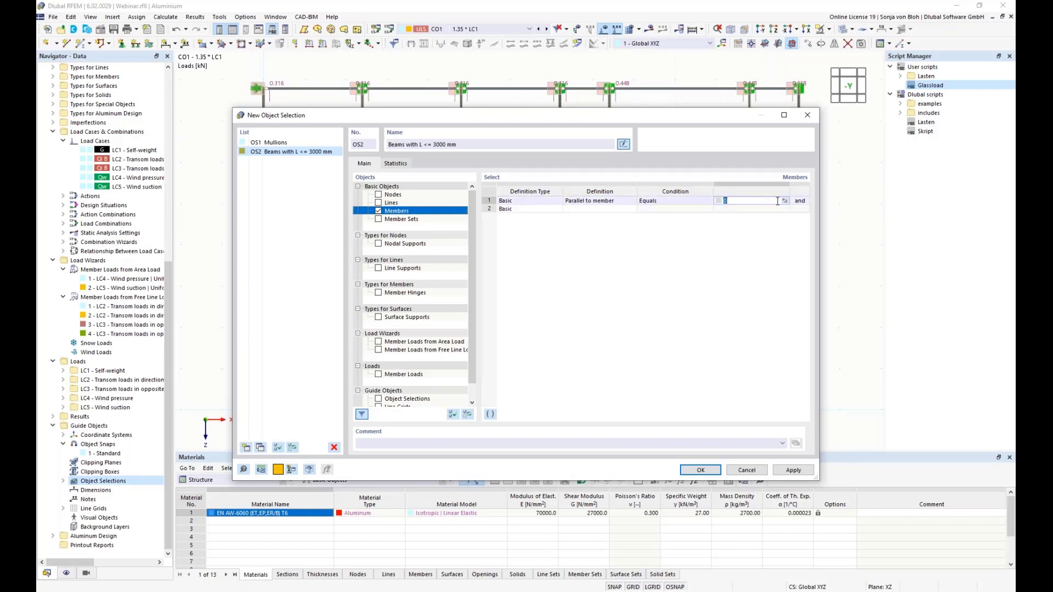
left_click(786, 202)
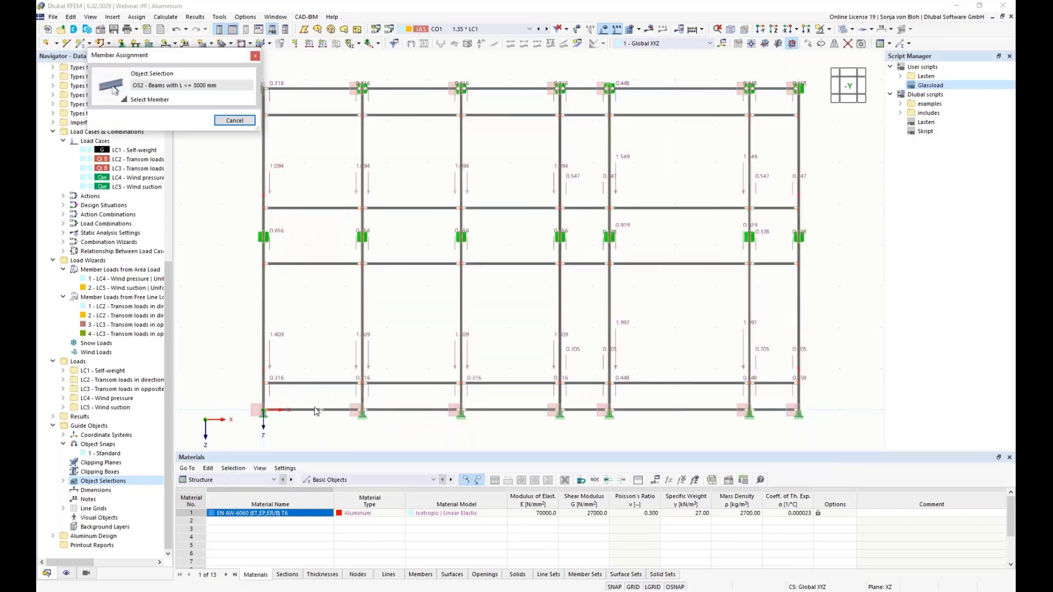
left_click(313, 409)
Add a second criterion requiring member length less than or equal to 3 m, and save the object selection
left_click(603, 209)
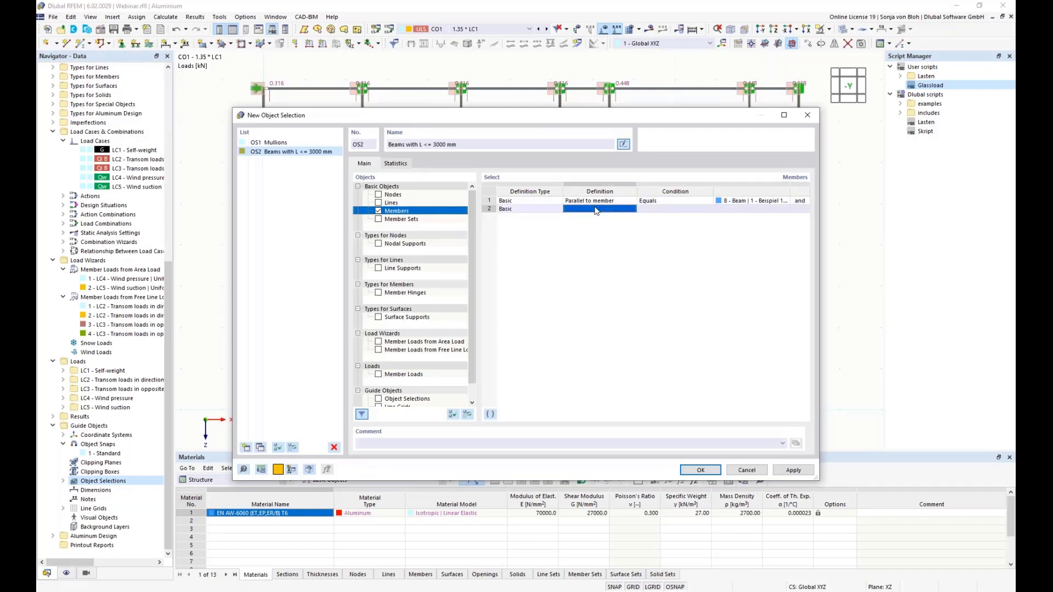
left_click(632, 210)
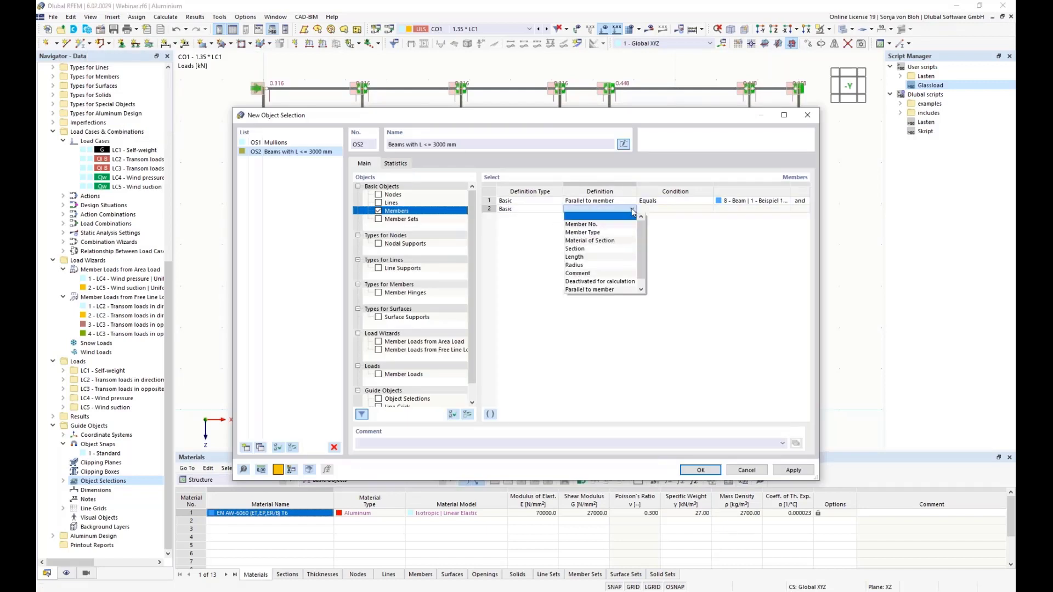
left_click(599, 257)
left_click(661, 210)
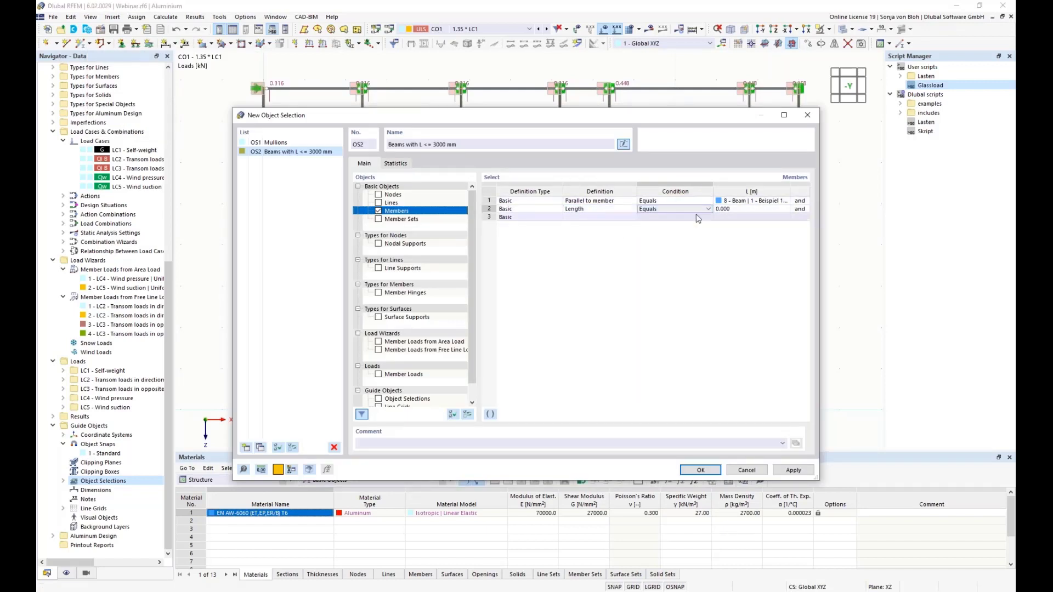
left_click(708, 209)
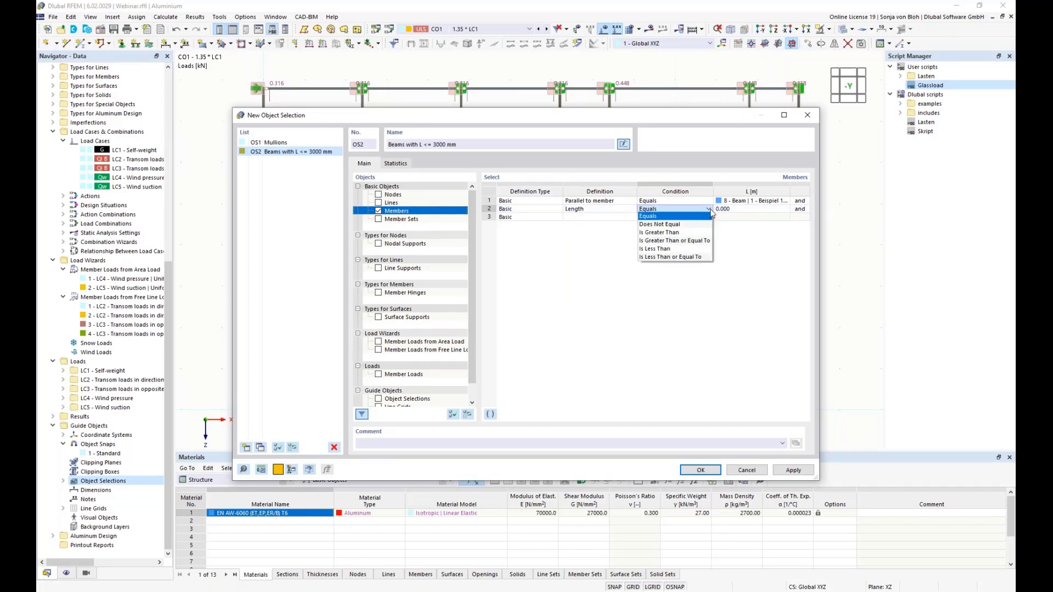
left_click(674, 257)
left_click(747, 210)
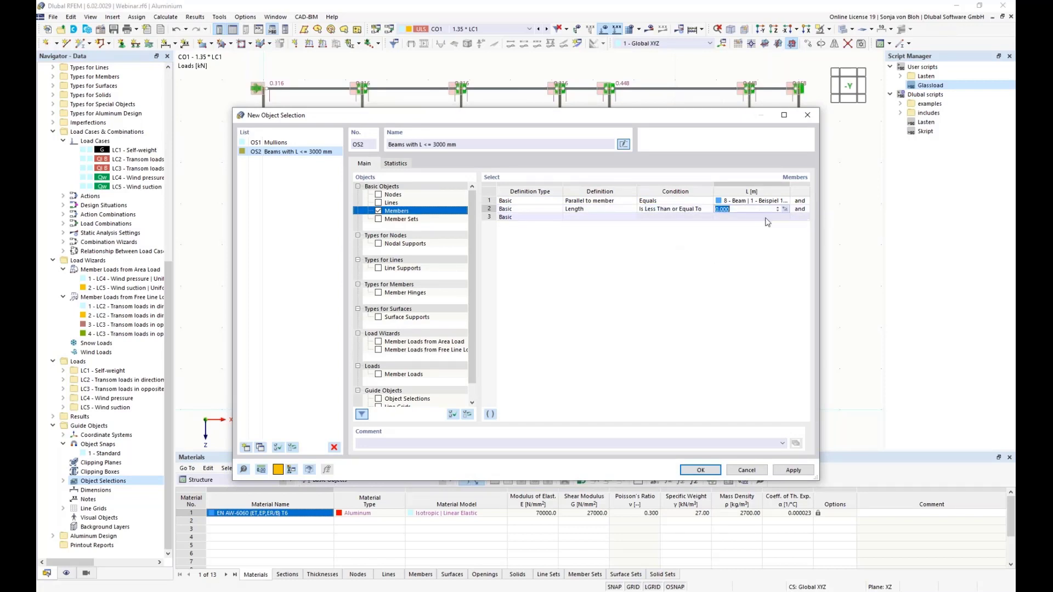
type("3000")
key("BackSpace")
key("BackSpace")
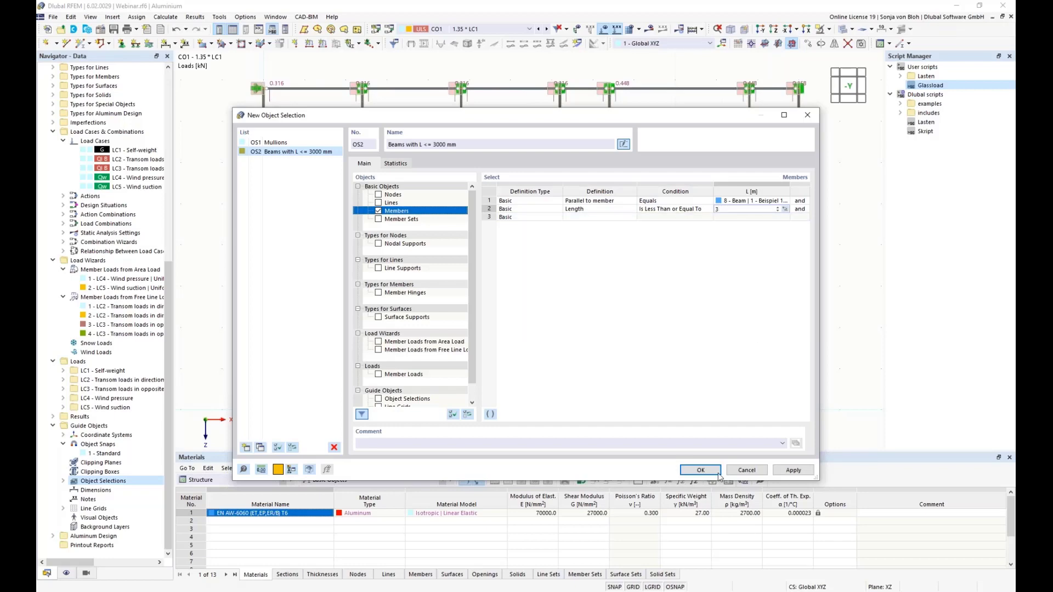
left_click(696, 474)
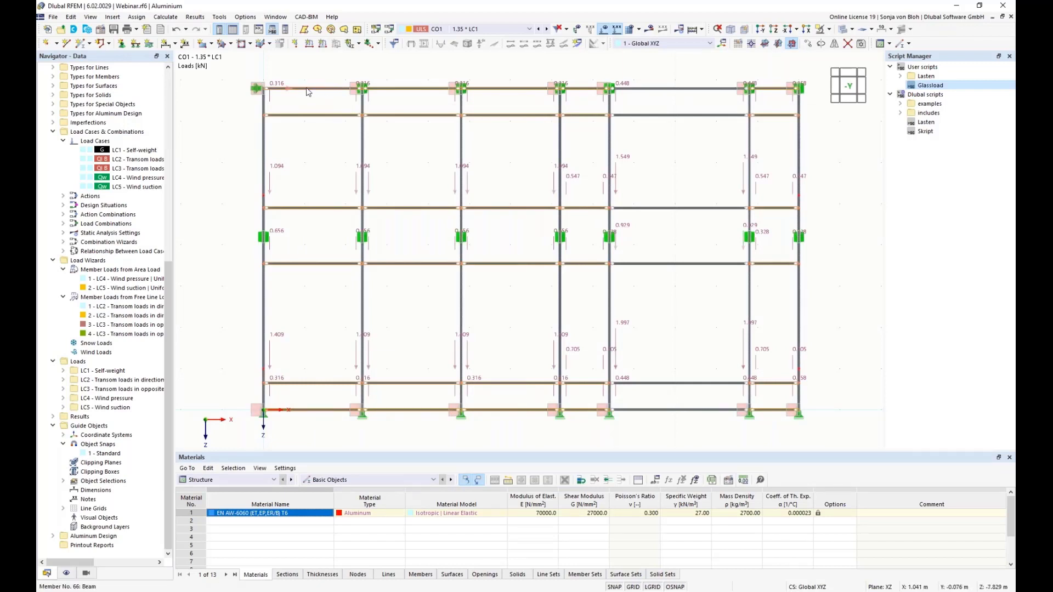
Open the selected beams of up to 3000 mm for editing and assign design support "1 - y and z" to member start and end
right_click(308, 92)
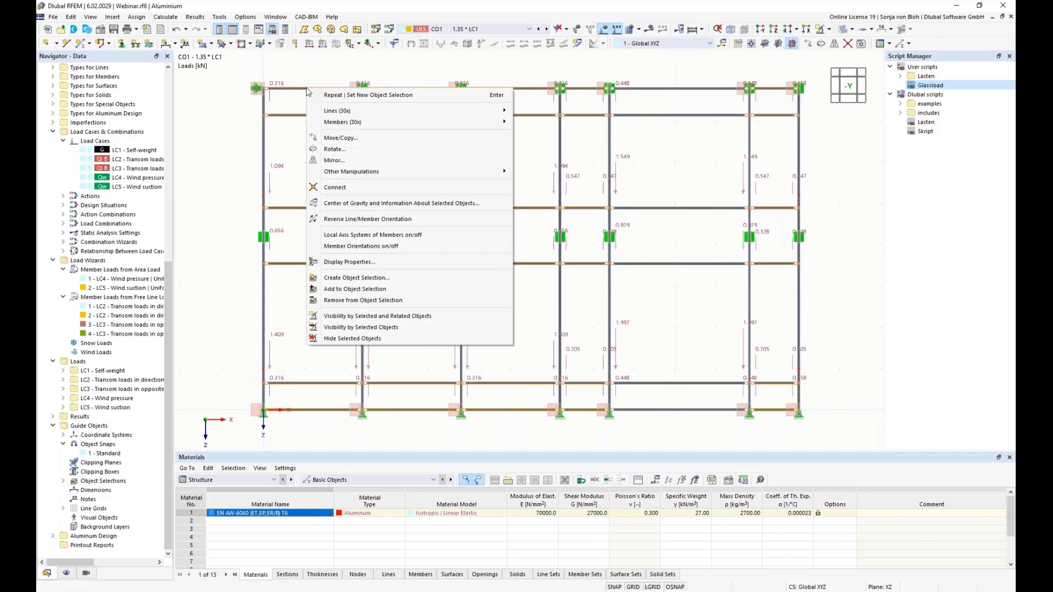
mouse_move(375, 124)
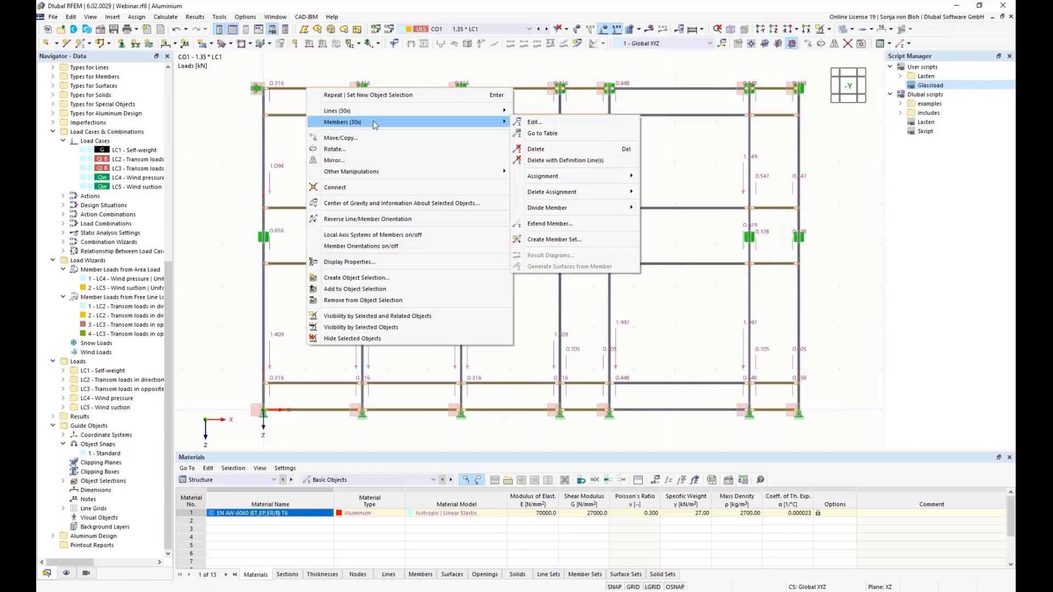
left_click(535, 123)
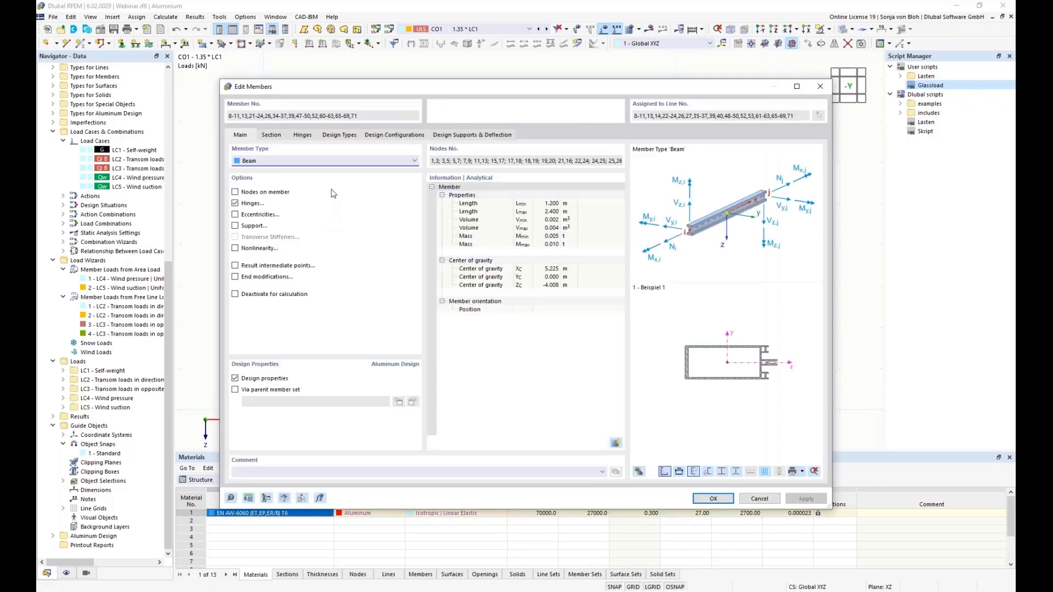
left_click(395, 138)
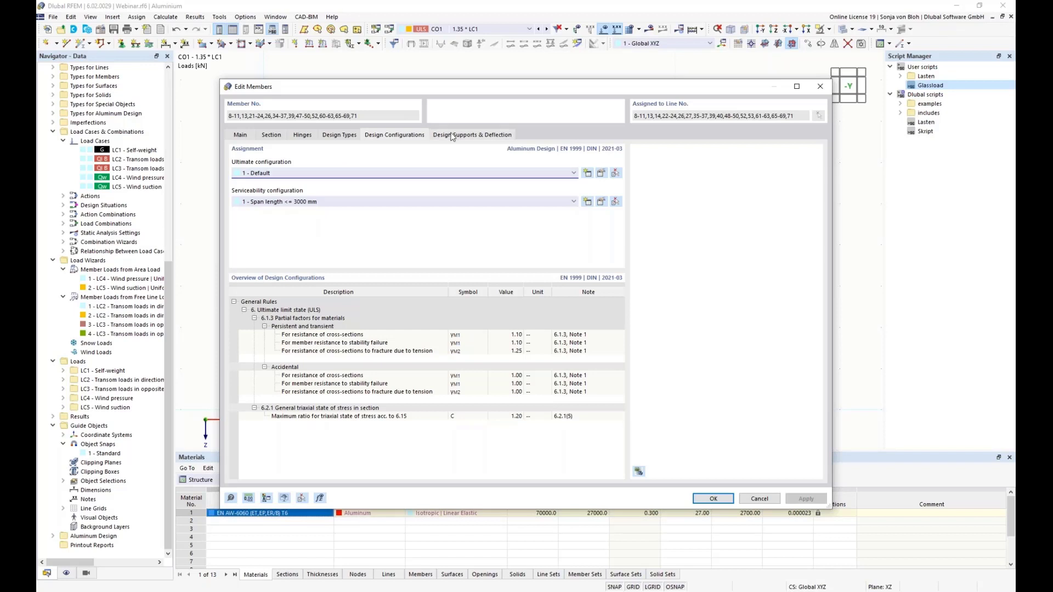
left_click(475, 136)
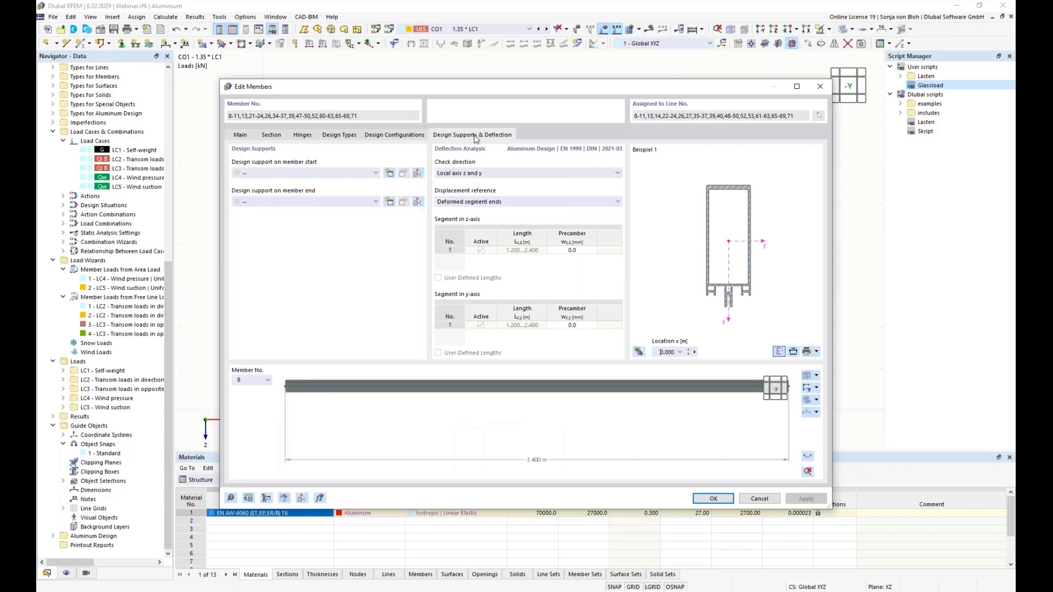
left_click_drag(397, 90, 641, 61)
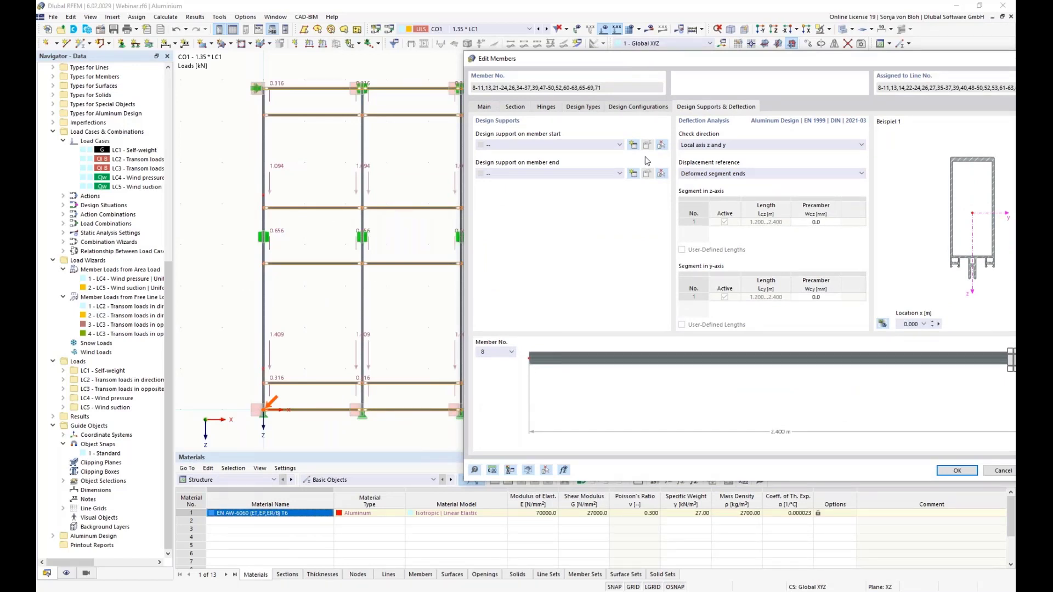
left_click(620, 145)
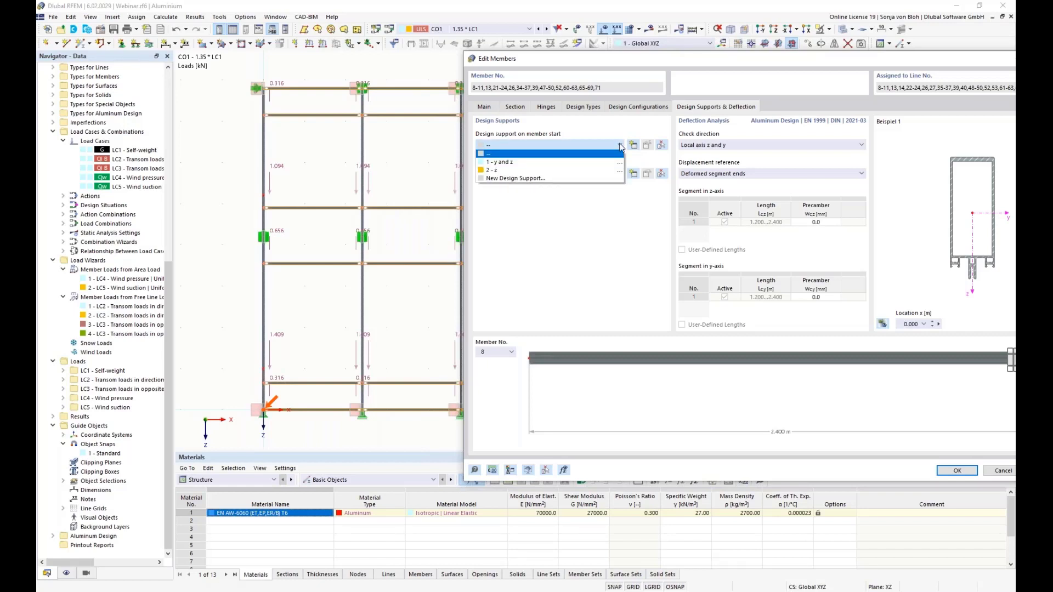
left_click(586, 162)
left_click(579, 174)
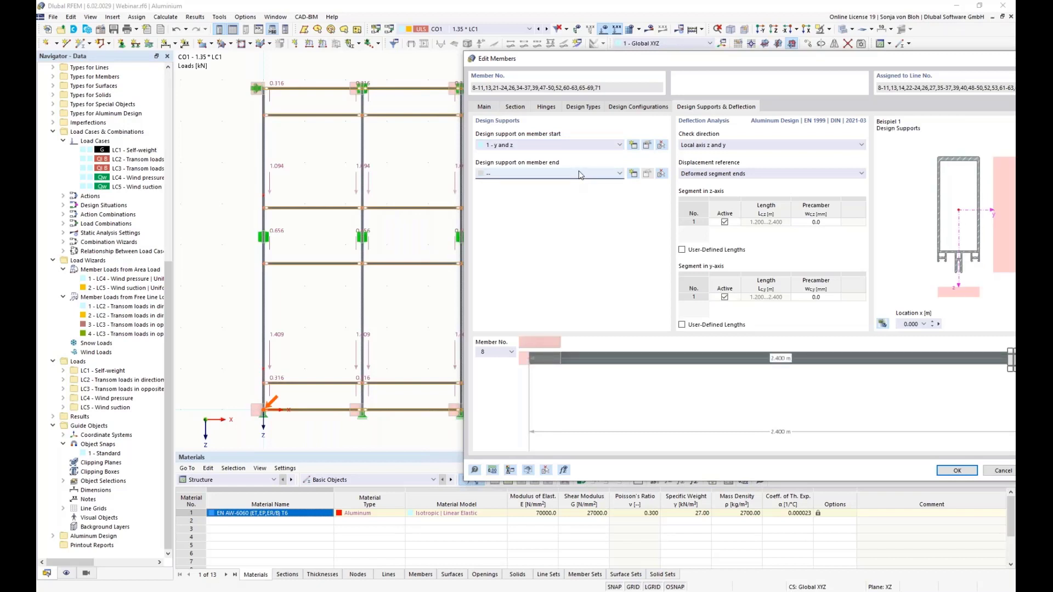
left_click(549, 191)
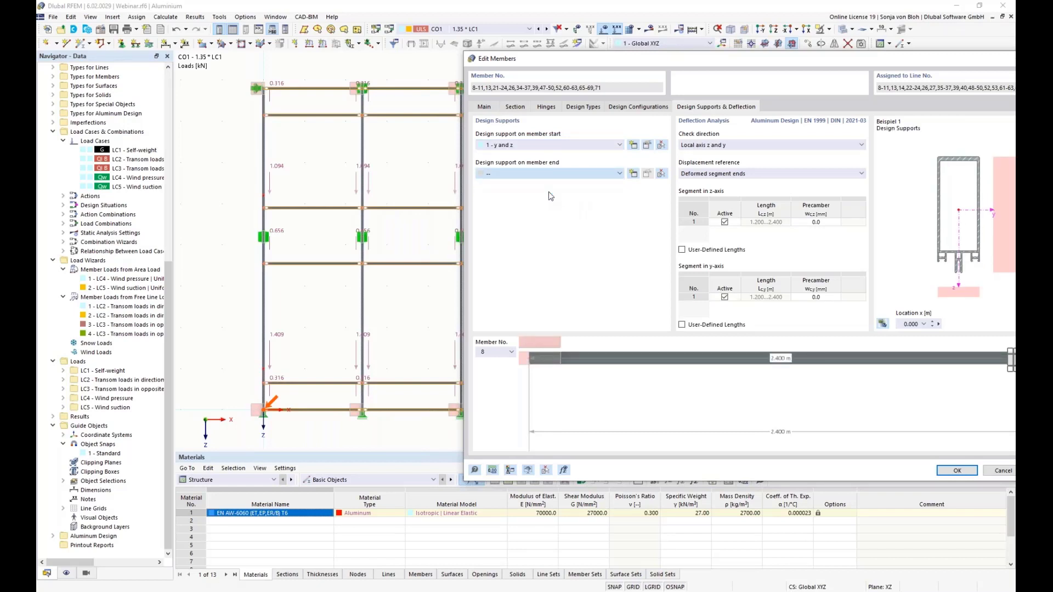
left_click_drag(635, 57, 587, 63)
Set these beams' deflection check direction to Local axis z, save the member edits and clear the selection
left_click(746, 152)
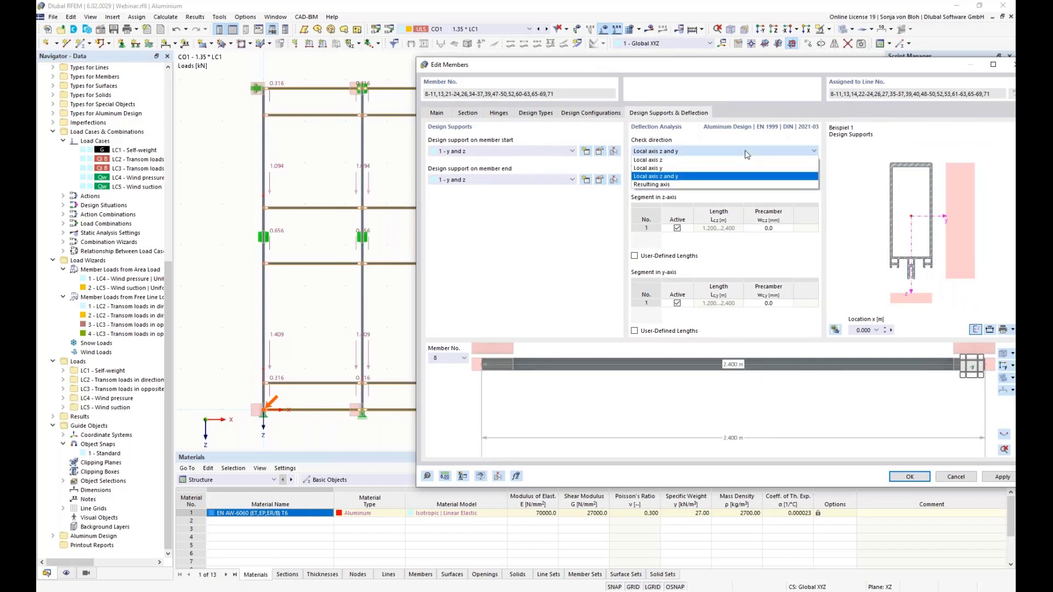
left_click(674, 160)
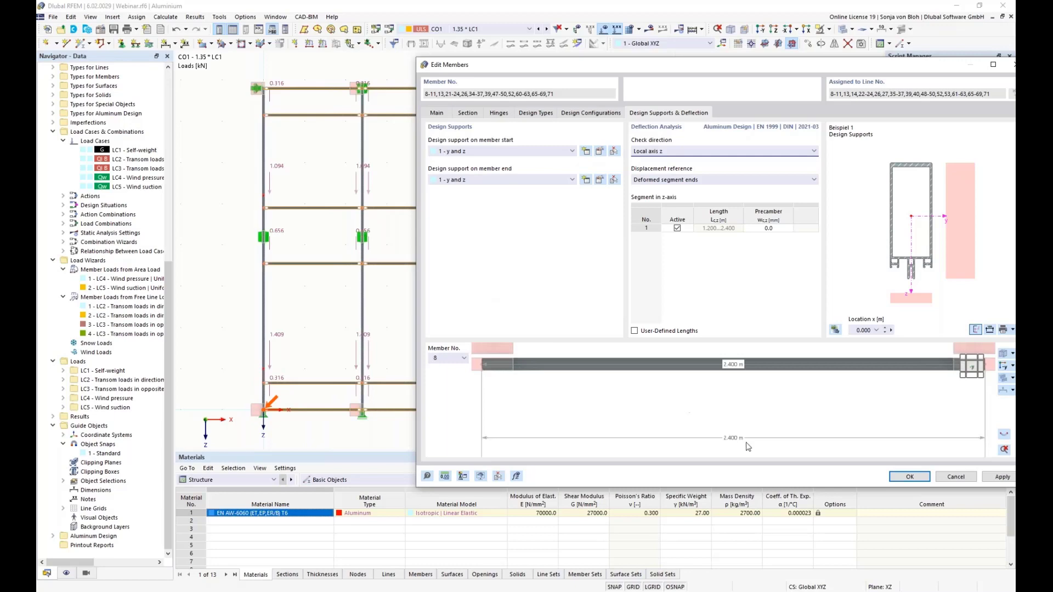
left_click(905, 478)
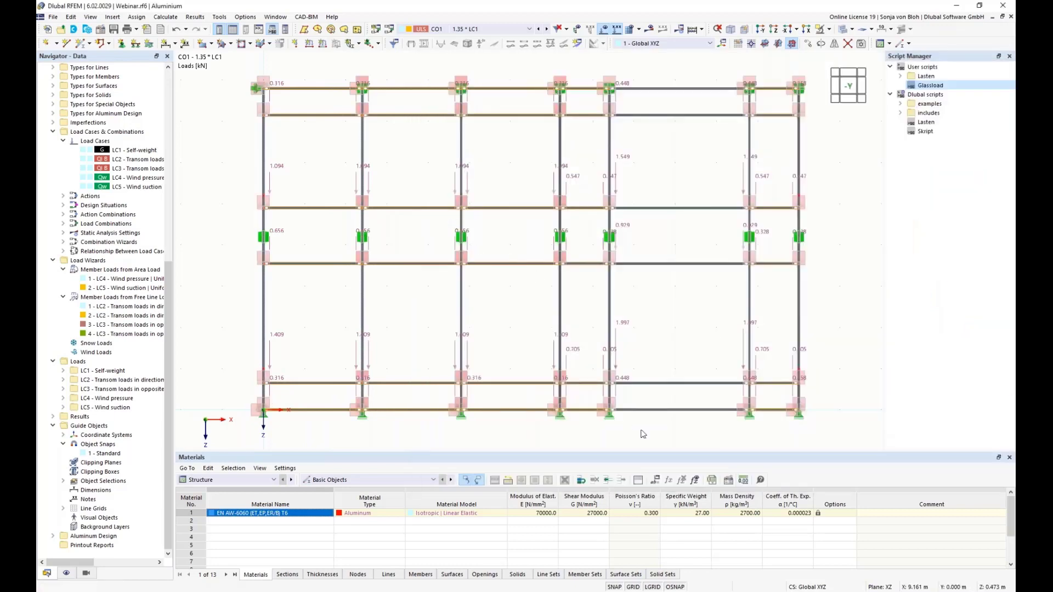
left_click(708, 425)
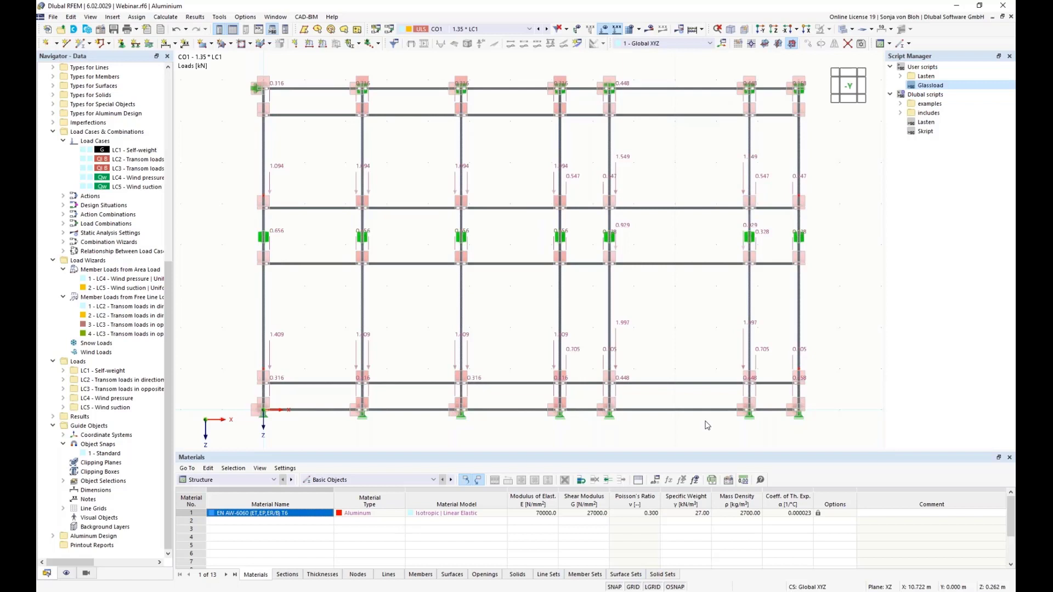
Select the six horizontal beams in the widest bay and assign them serviceability configuration "2 - Span length 3000 mm < L < 7500 mm"
left_click_drag(696, 429, 664, 66)
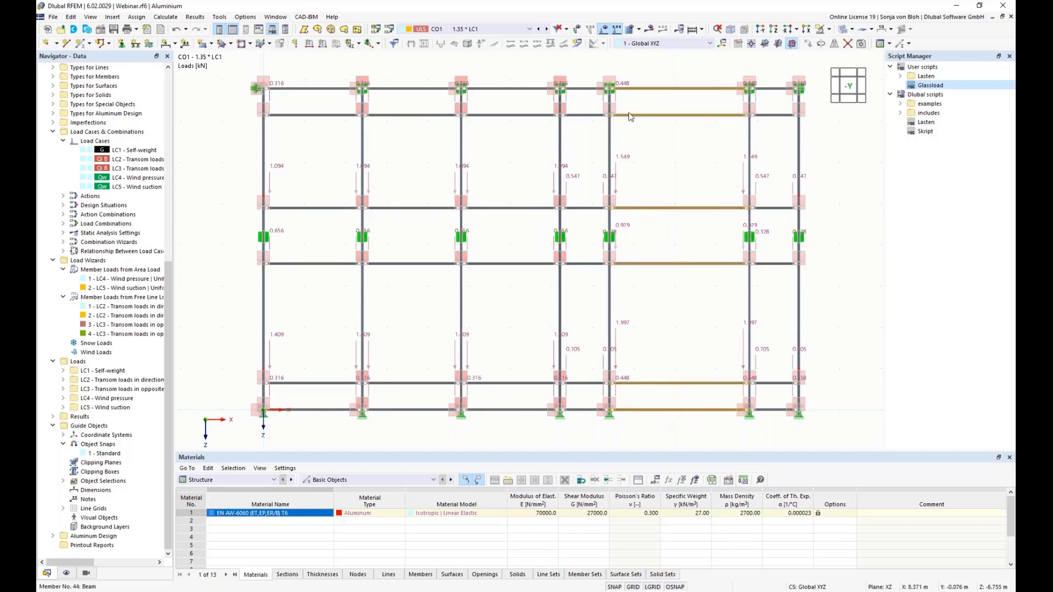
right_click(647, 88)
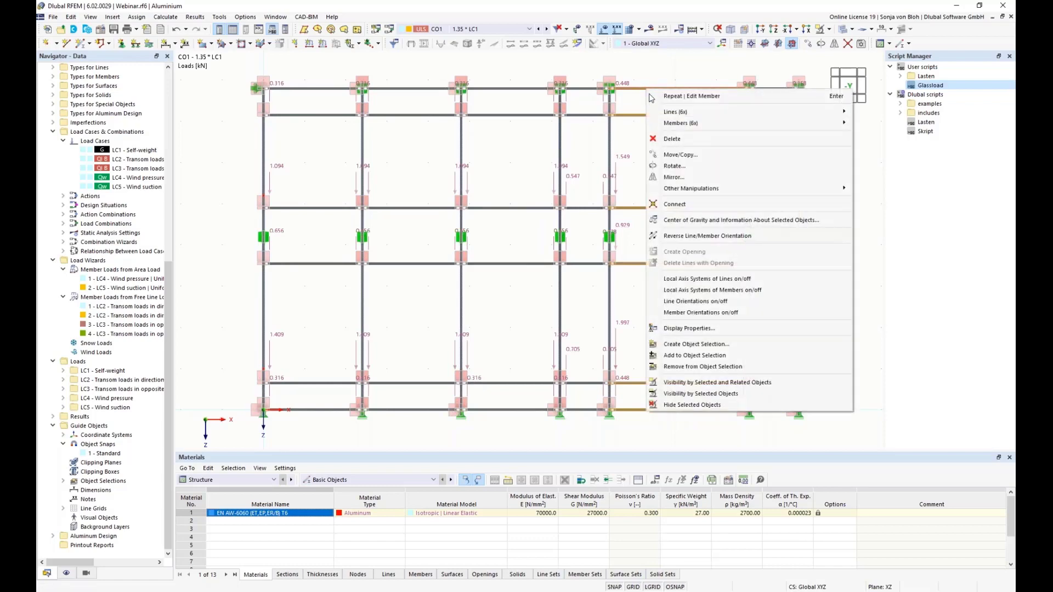
mouse_move(691, 124)
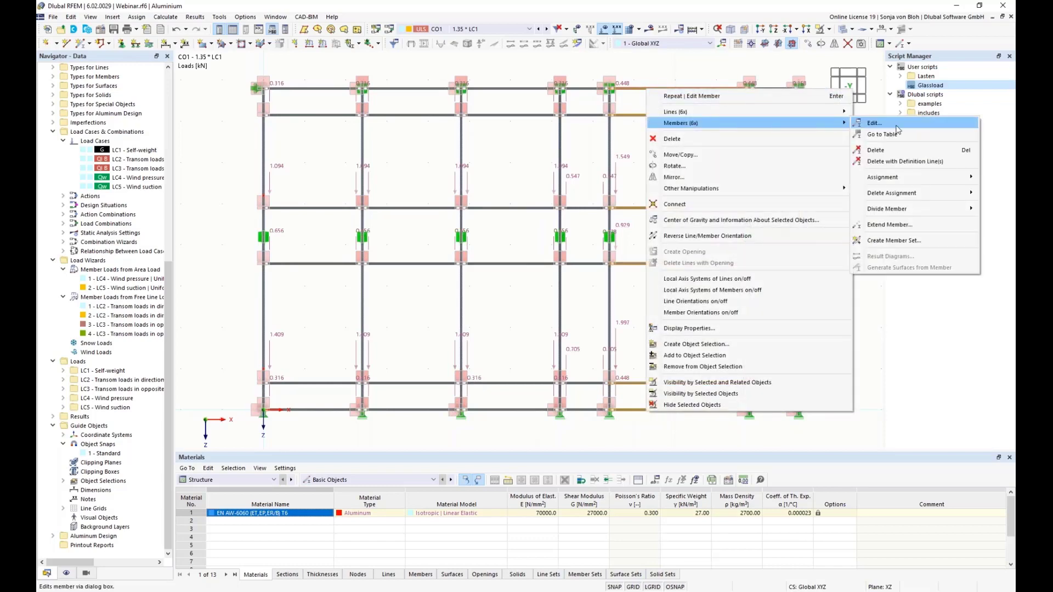
left_click(877, 124)
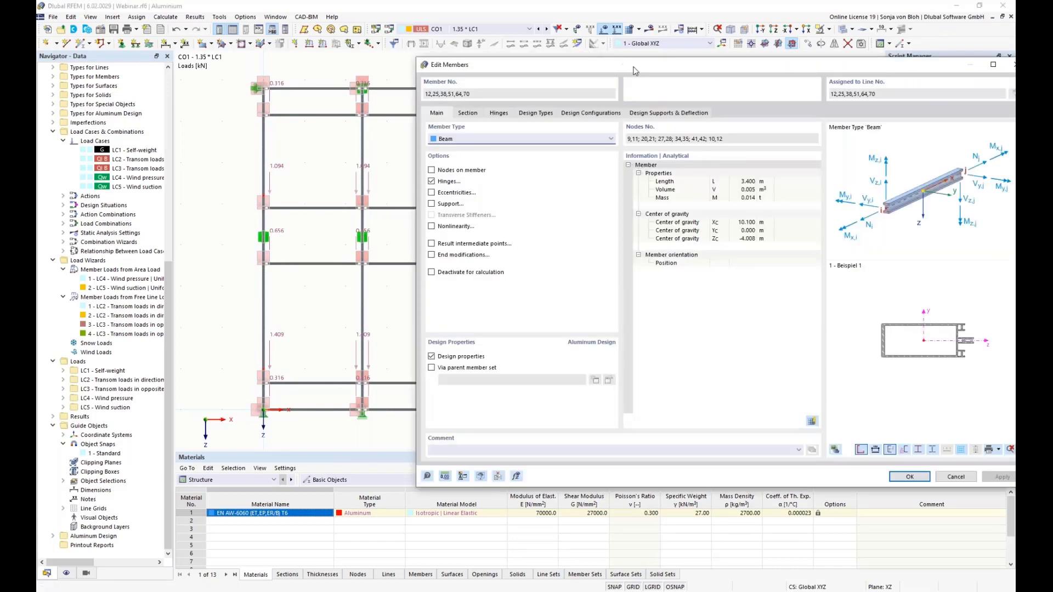
left_click_drag(635, 70, 452, 59)
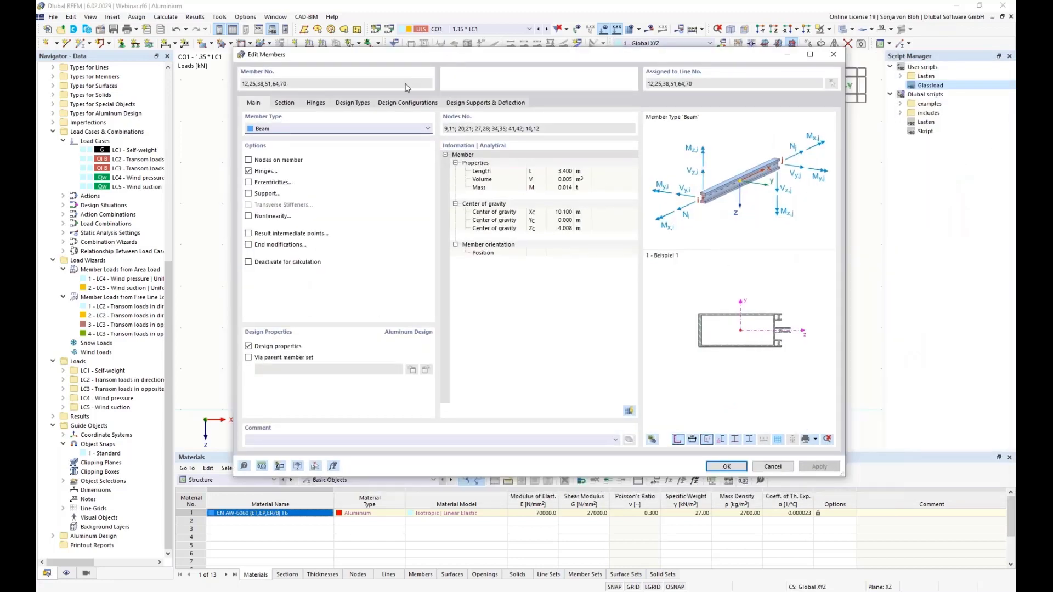
left_click(403, 107)
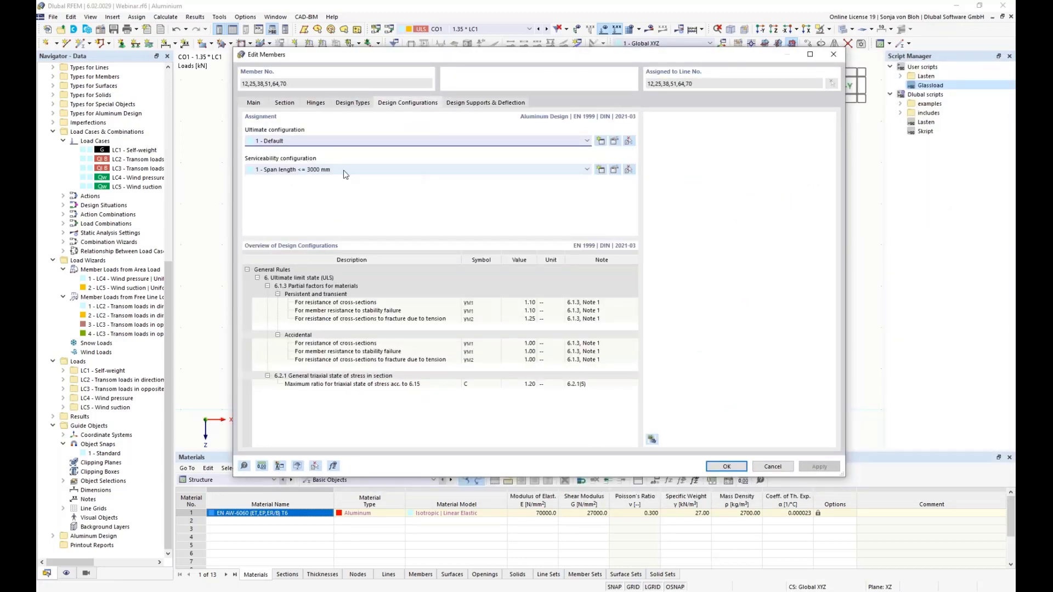
left_click(387, 174)
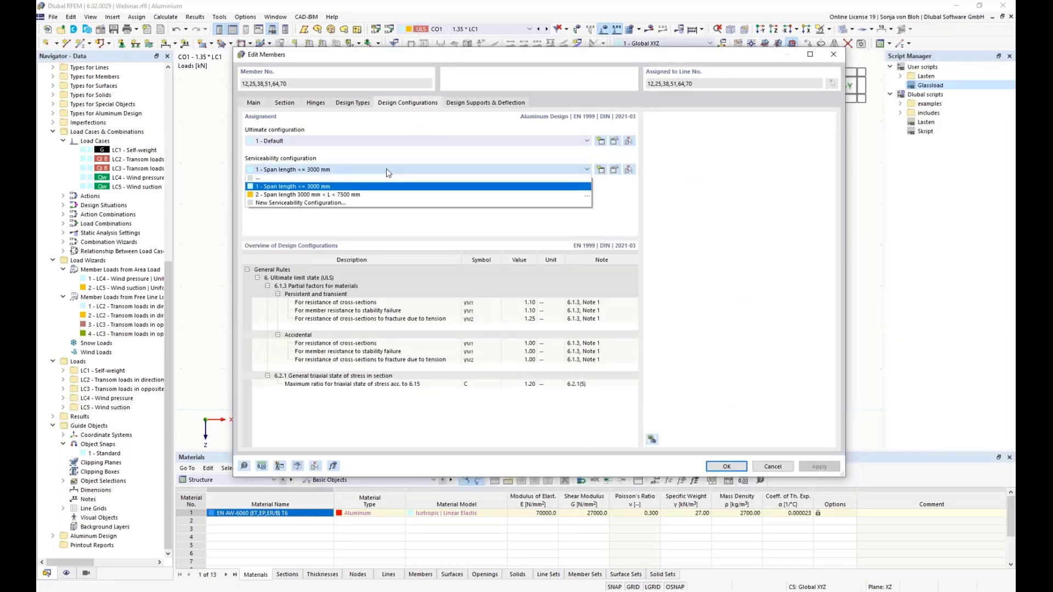
left_click(321, 199)
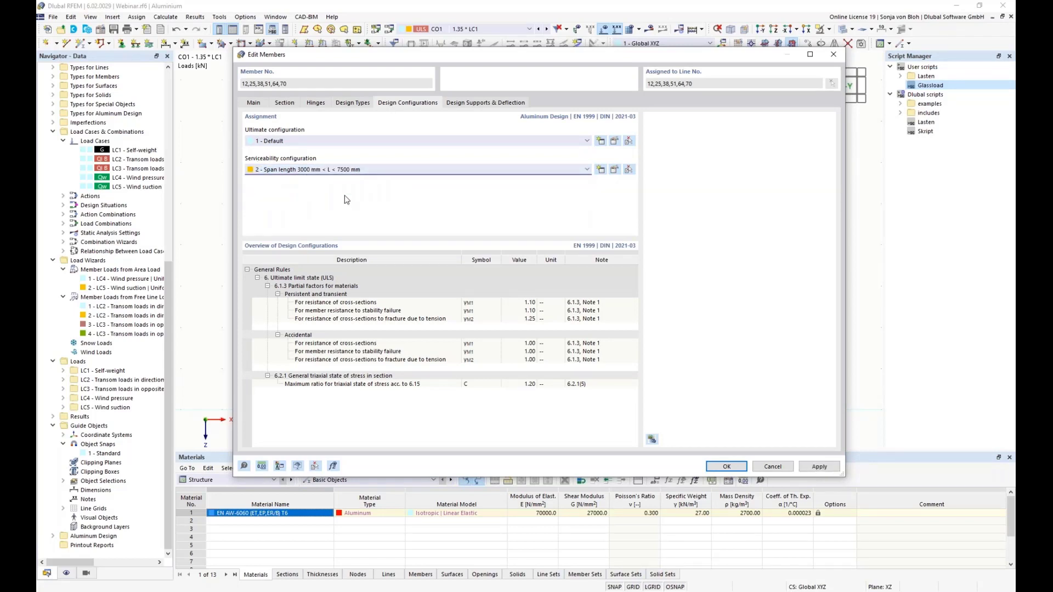
Assign design support "1 - y and z" to the member start and end of the wide-bay beams
left_click(509, 104)
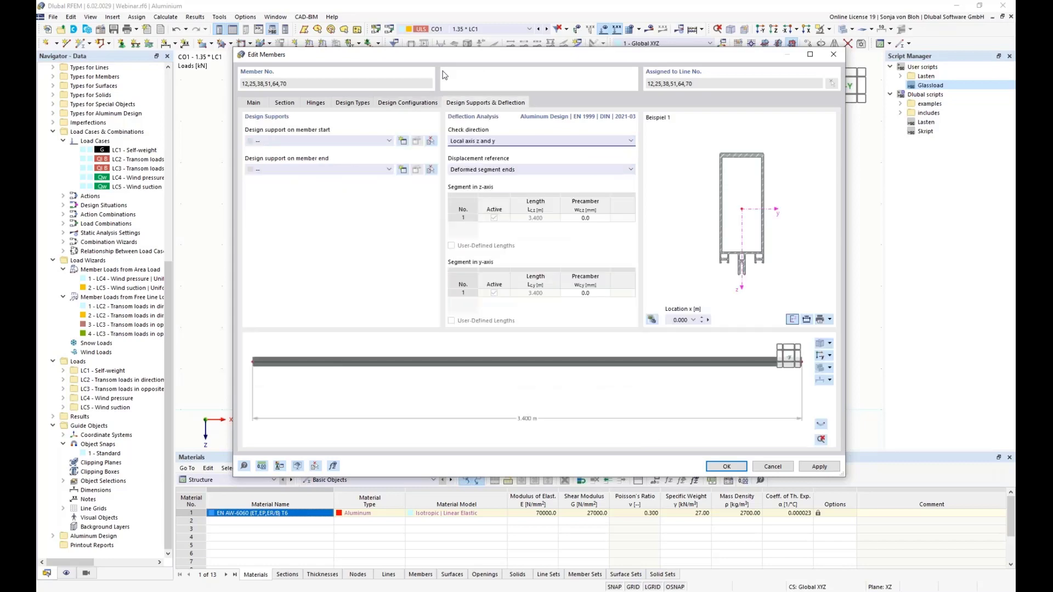
left_click_drag(444, 56, 547, 144)
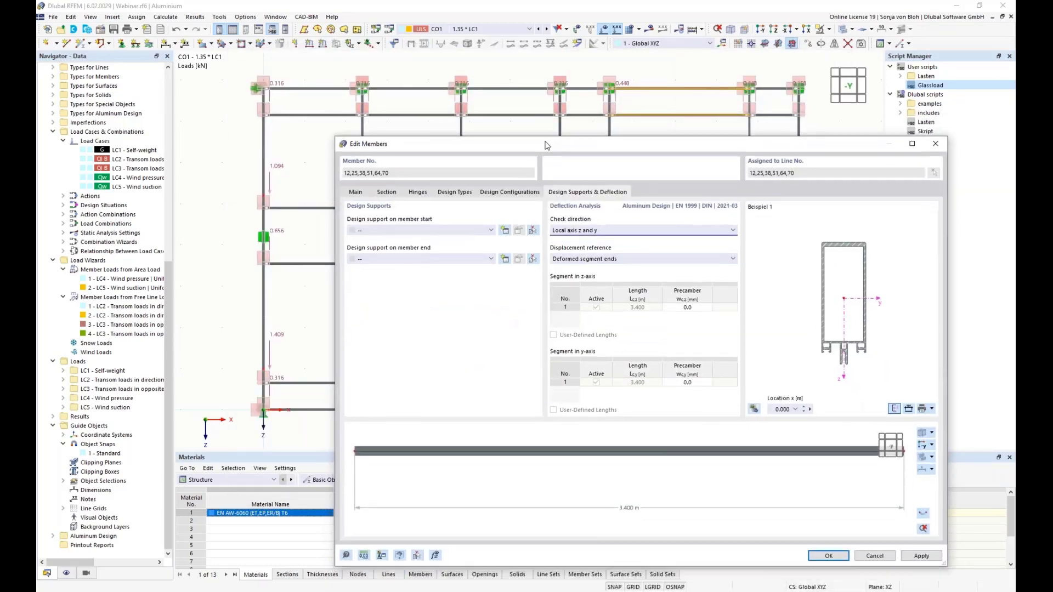
left_click(492, 230)
left_click(475, 247)
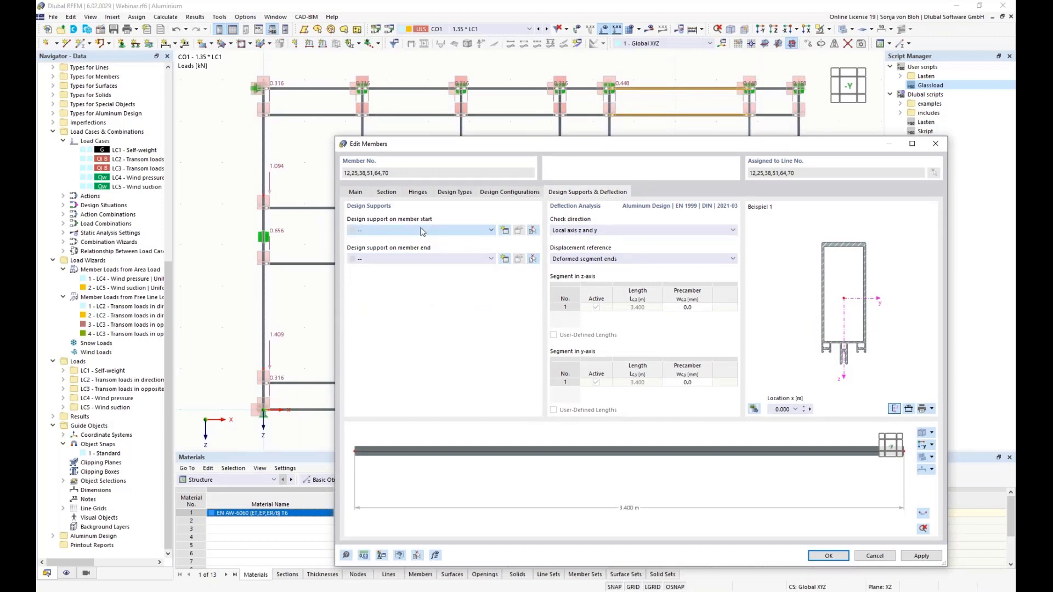
left_click(469, 262)
left_click(447, 277)
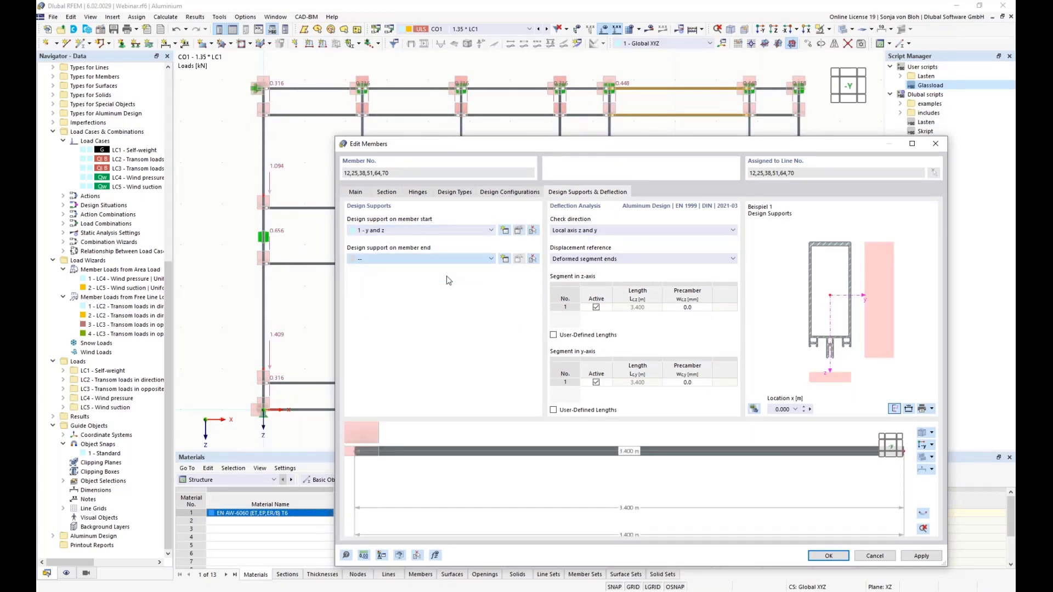
Set the wide-bay beams' deflection check direction to Local axis z and save the member edits
left_click(630, 230)
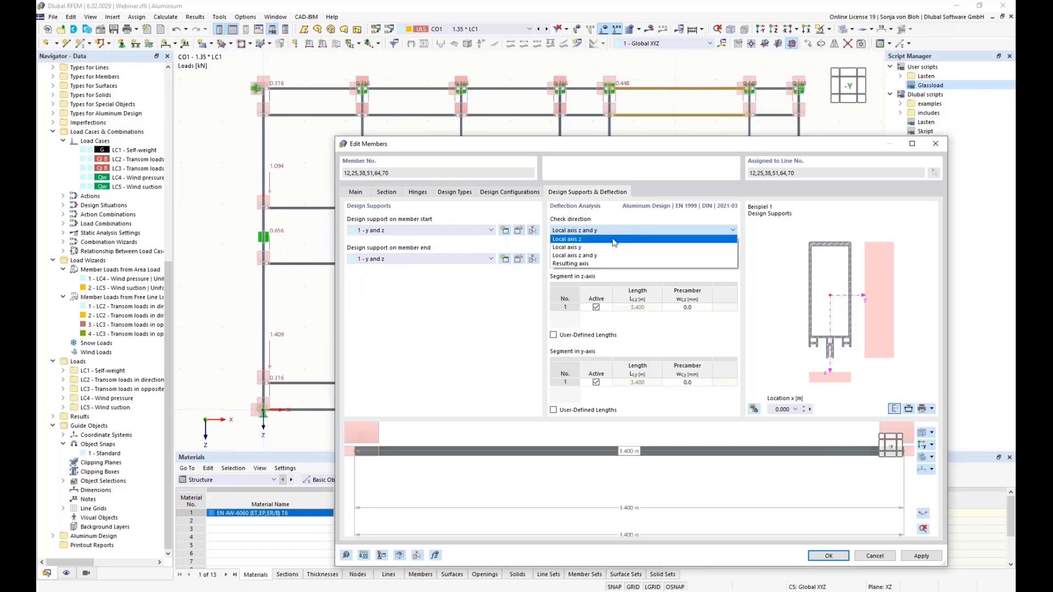
left_click(614, 240)
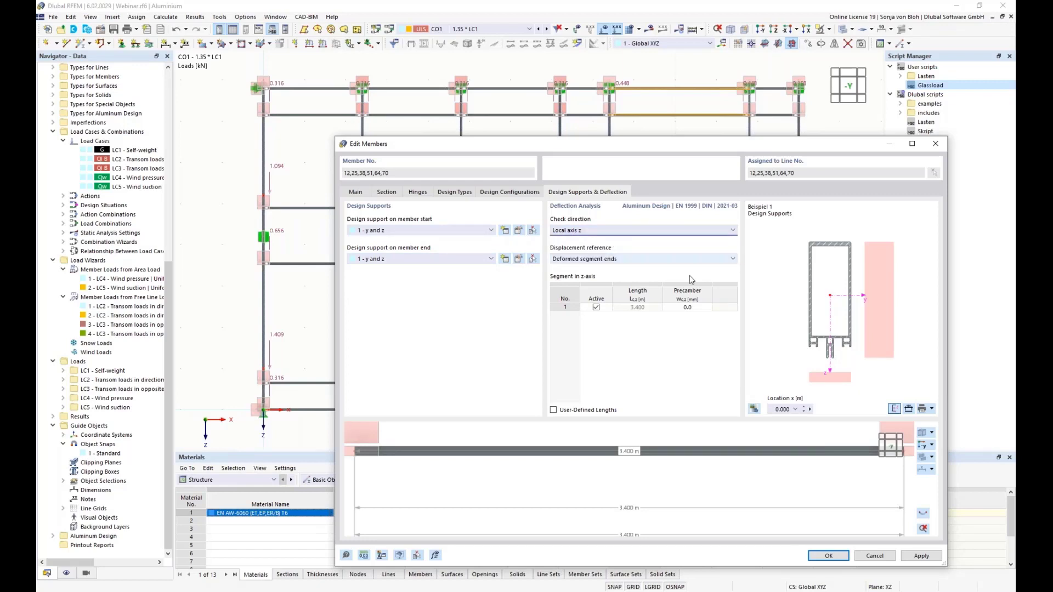
left_click(828, 556)
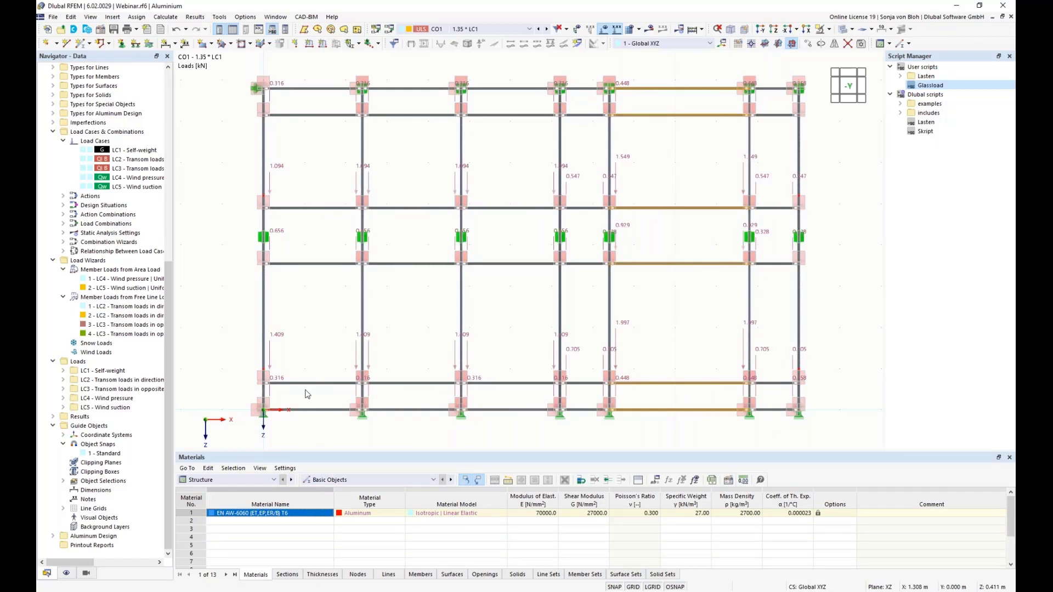
Turn off the display of design supports among the member types in the model view
left_click(66, 574)
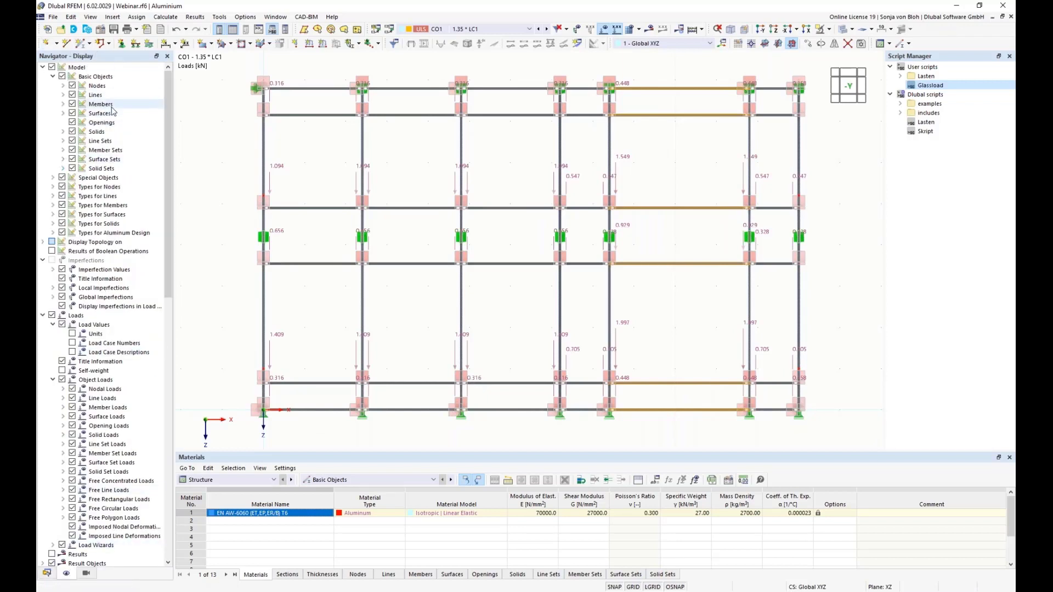
left_click(53, 206)
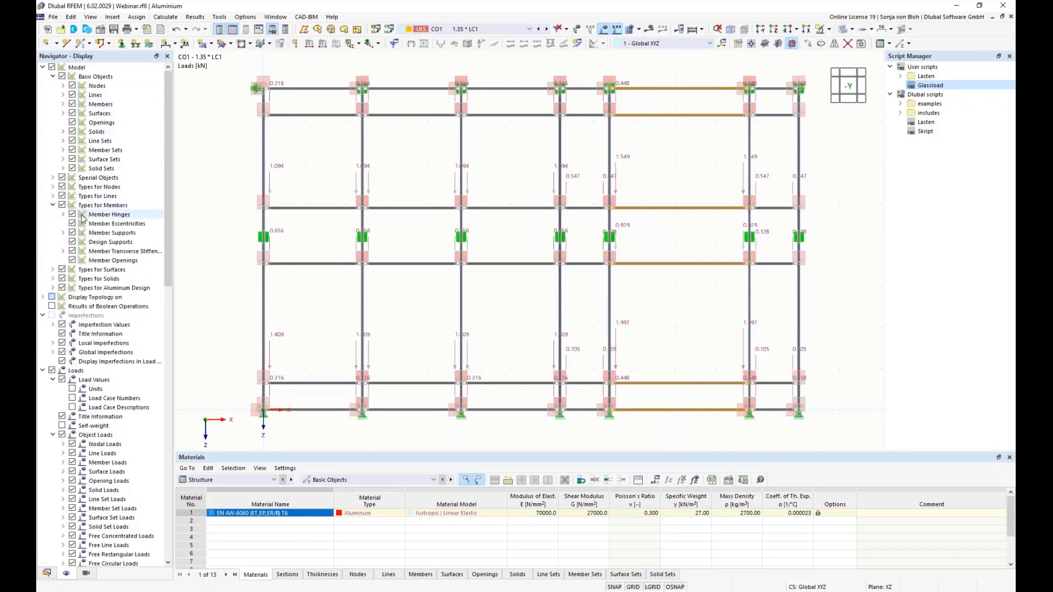
left_click(72, 242)
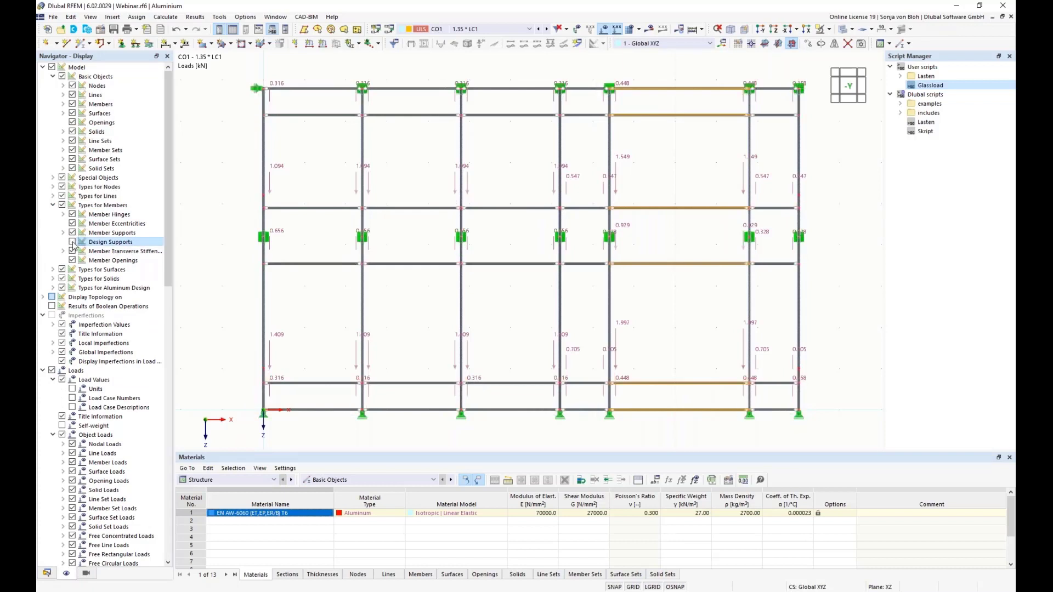
left_click(72, 242)
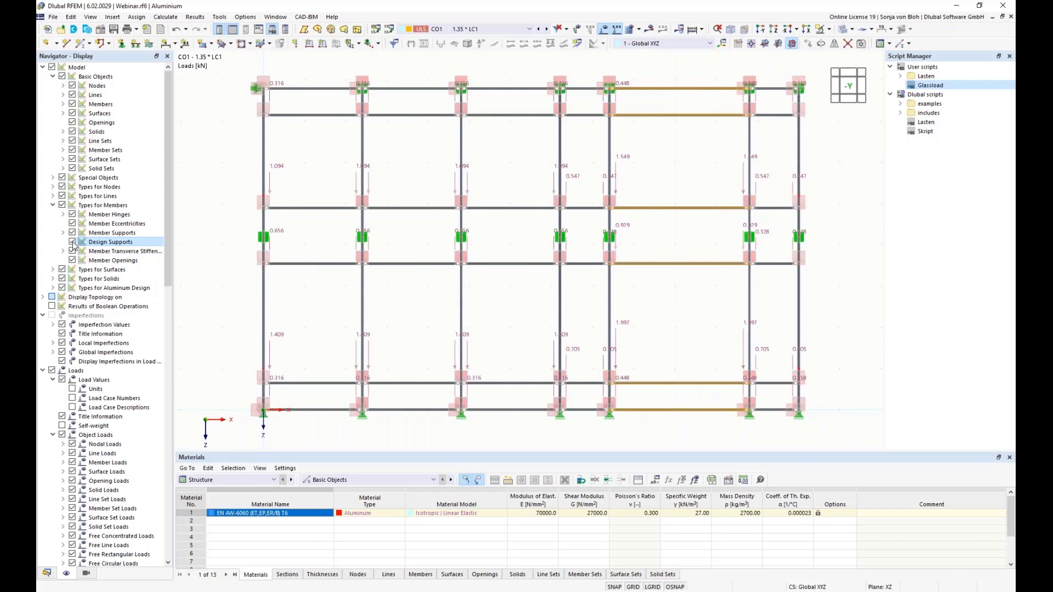
left_click(72, 241)
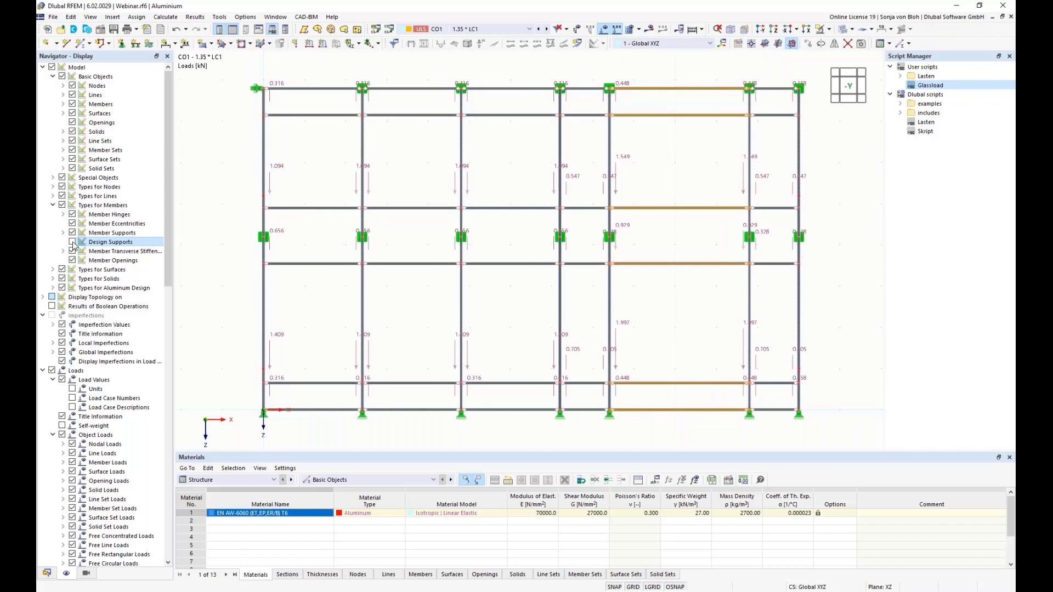
Switch the data tables from the structure input to the Aluminum Design input
left_click(274, 480)
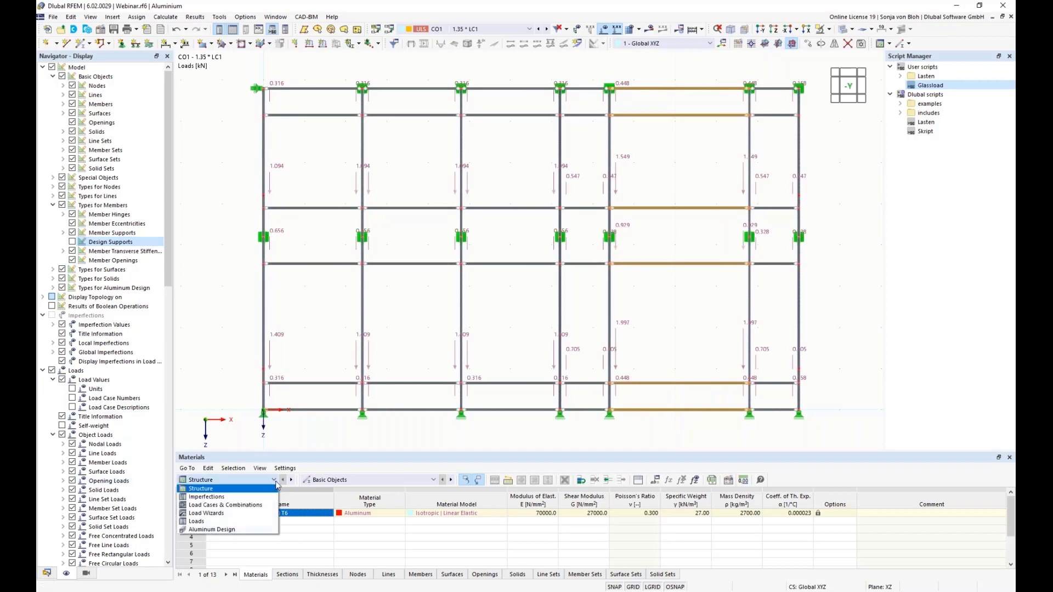
left_click(217, 530)
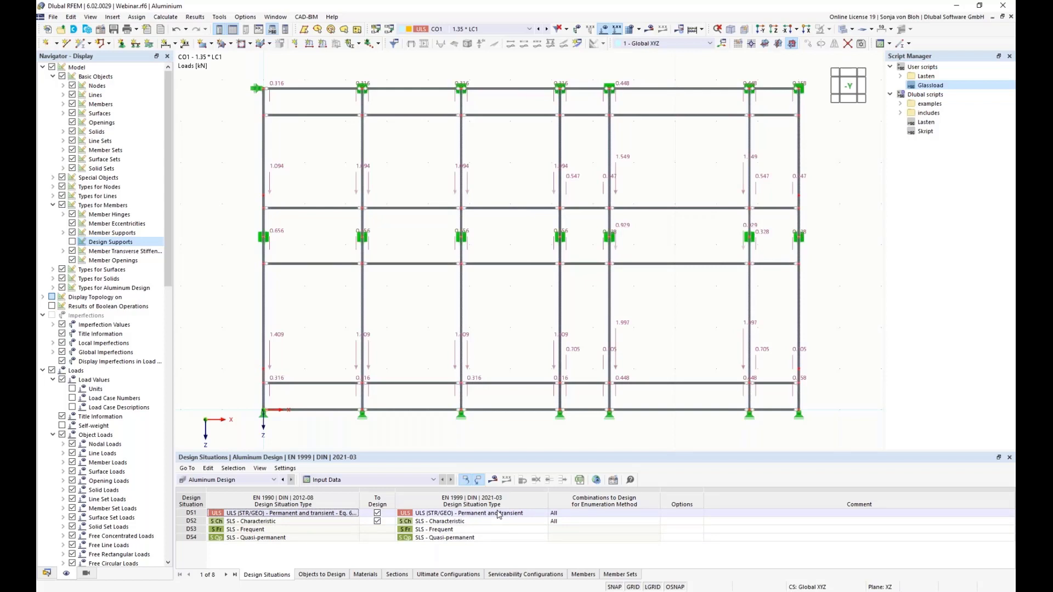
Review the available EN 1999 design situation types for design situation DS1 without changing the assignment
left_click(526, 514)
left_click(545, 514)
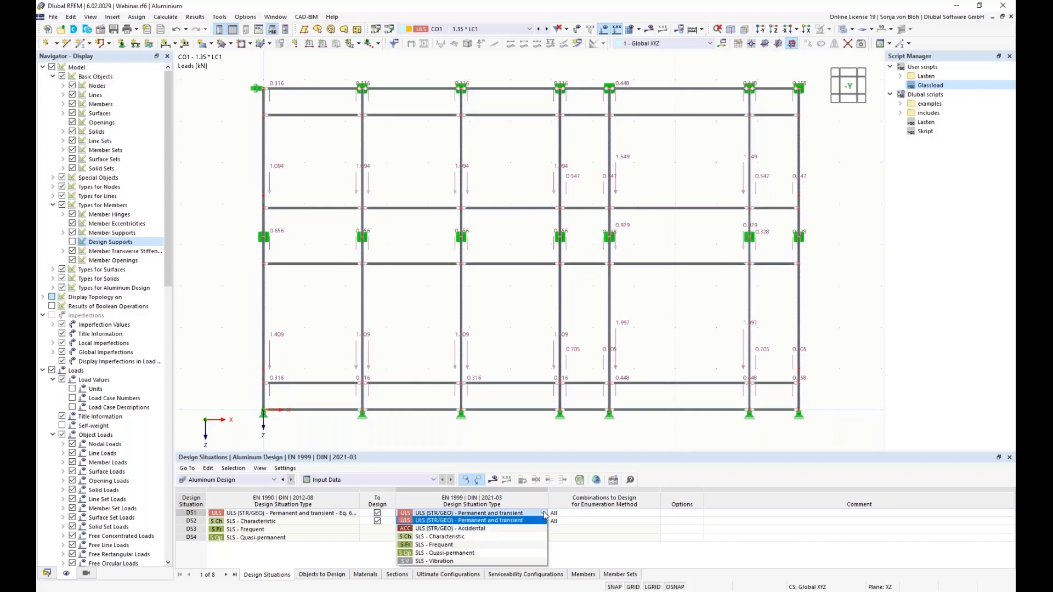
left_click(545, 515)
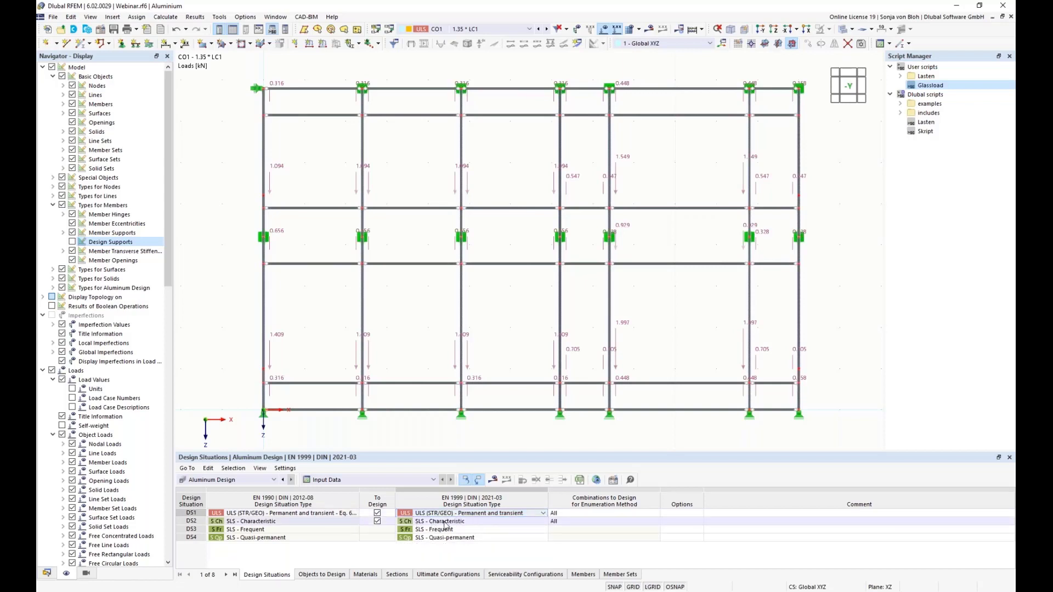
Review the objects to design, checking the member entries to design, removed from design, and not valid or deactivated
left_click(326, 576)
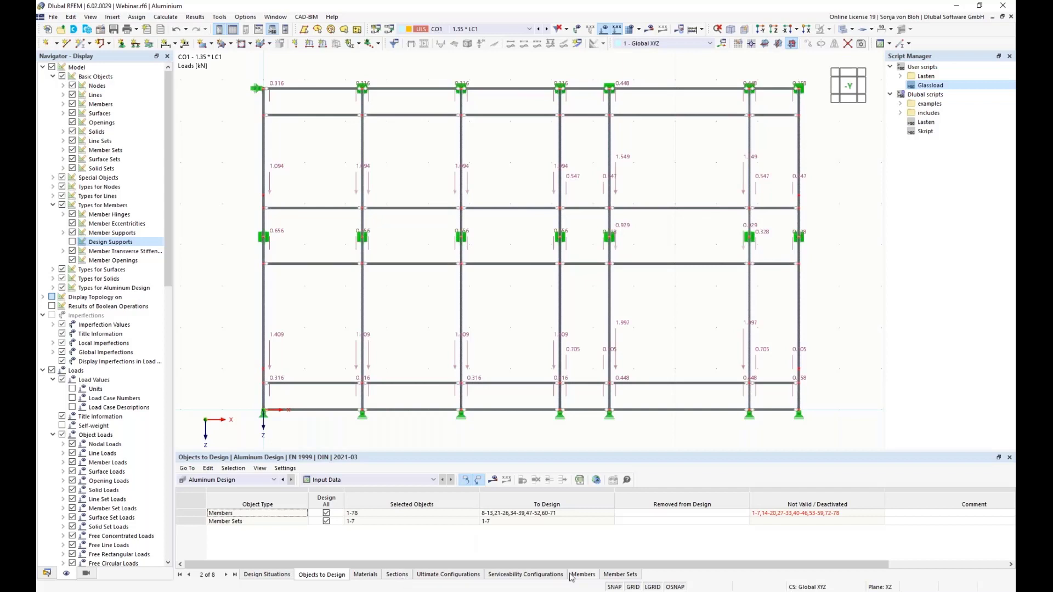
left_click(647, 513)
left_click(647, 514)
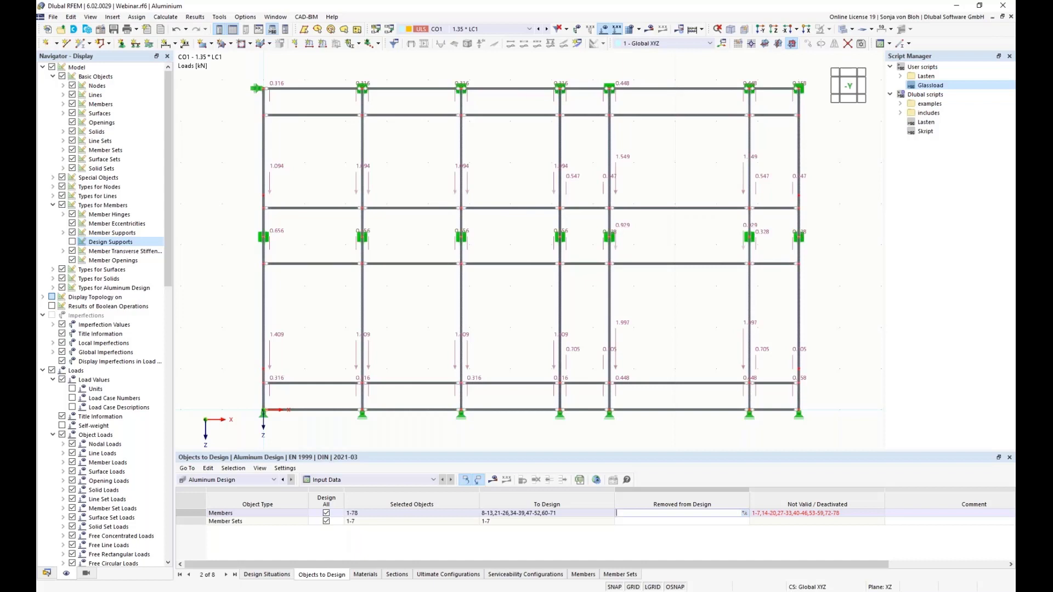
left_click(575, 515)
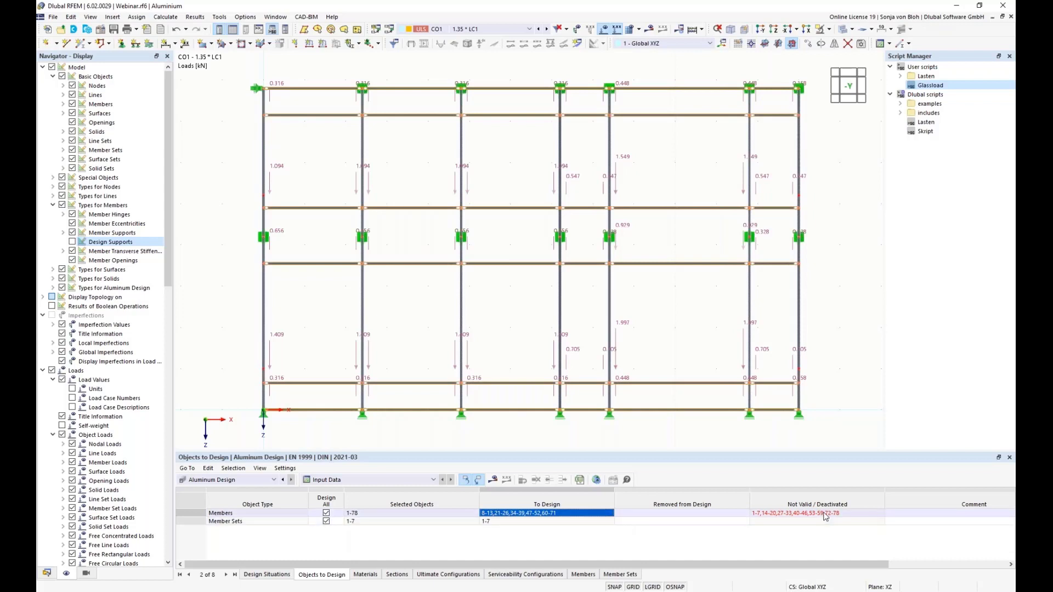
left_click(779, 514)
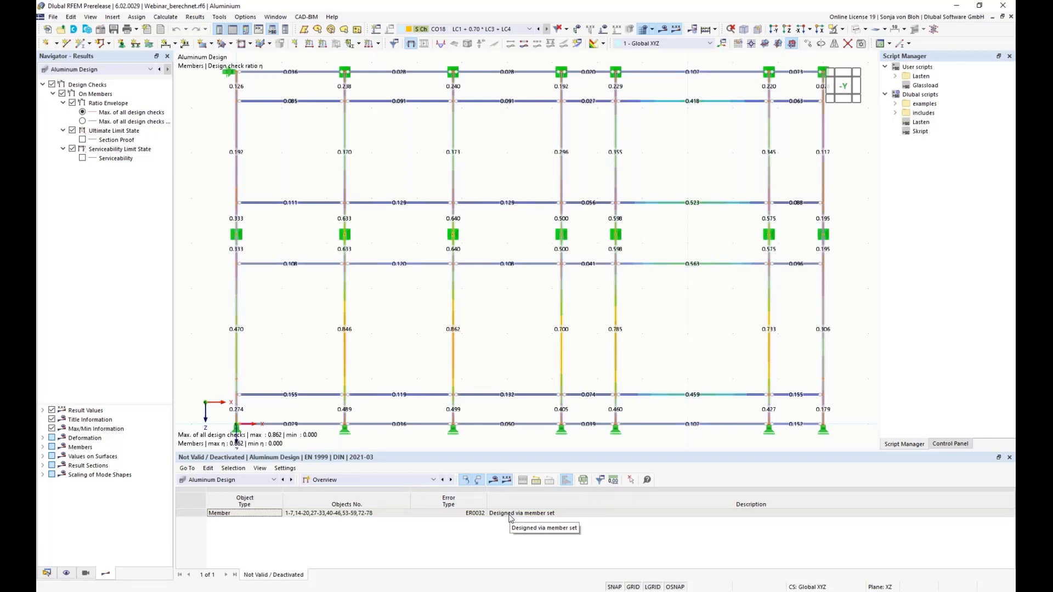
Show the design ratios on members by design situation in an enlarged table and open the details of bending check SP4100.03
left_click(434, 481)
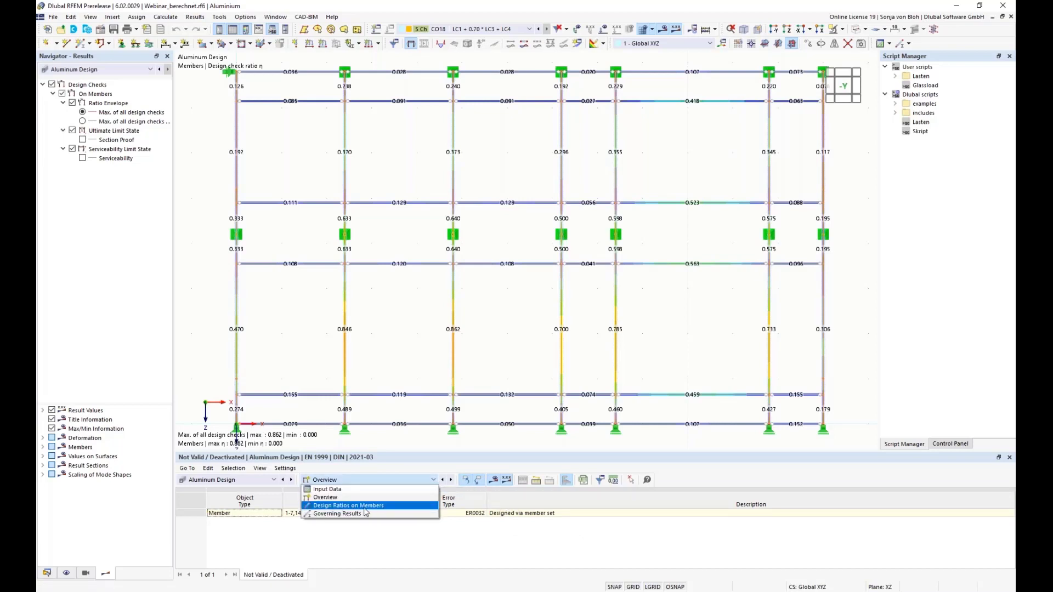
key("Escape")
key("Down")
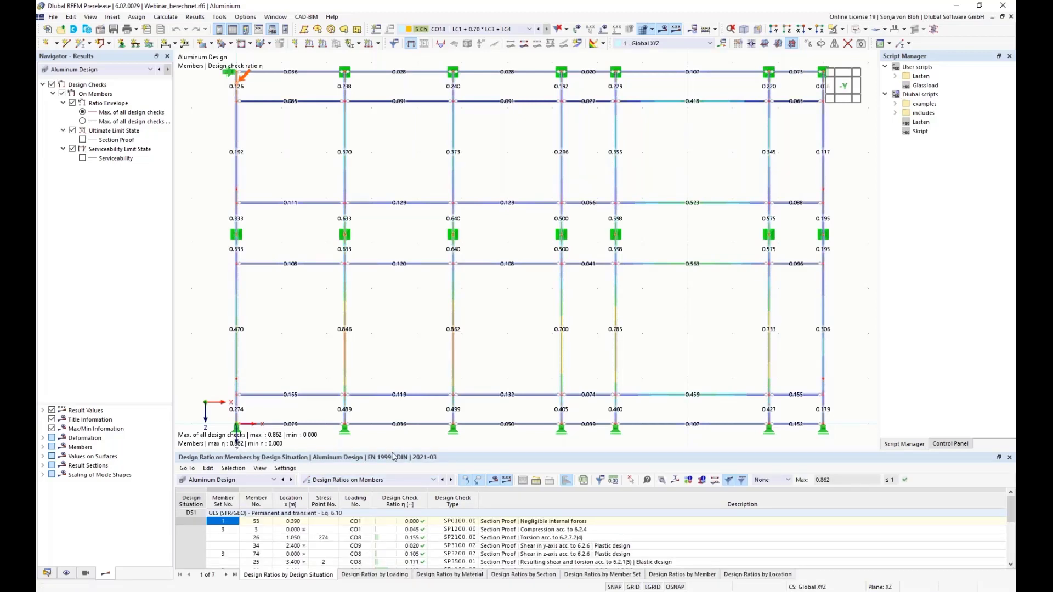
left_click_drag(393, 451, 396, 369)
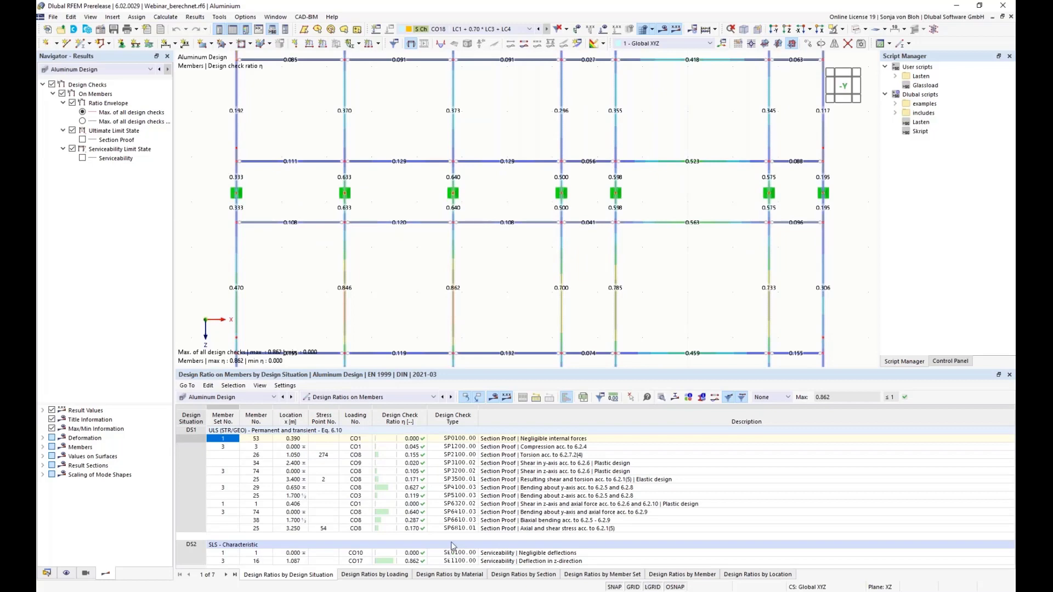
left_click(524, 490)
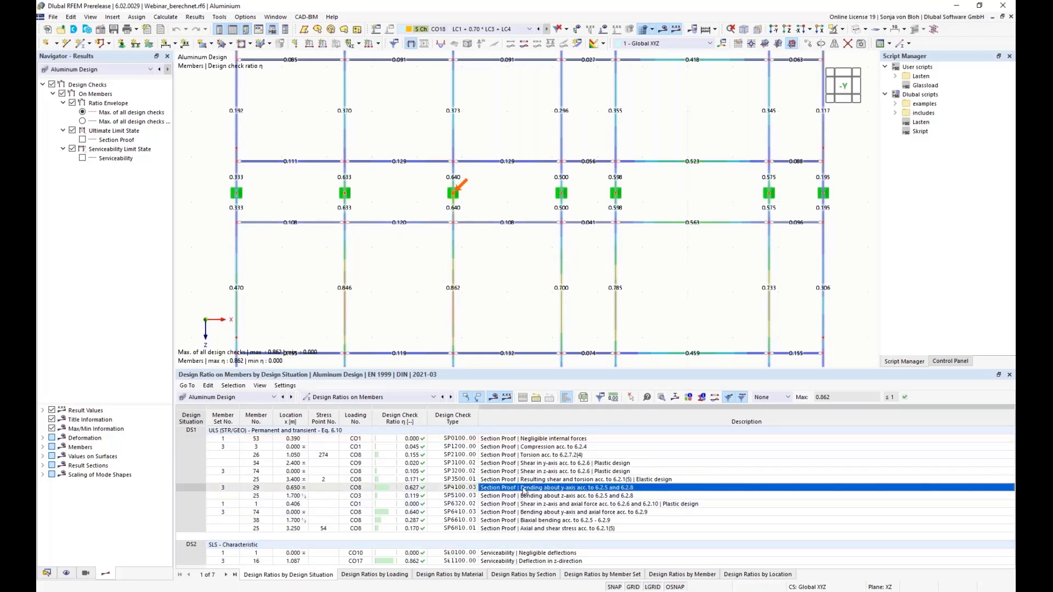
double_click(524, 490)
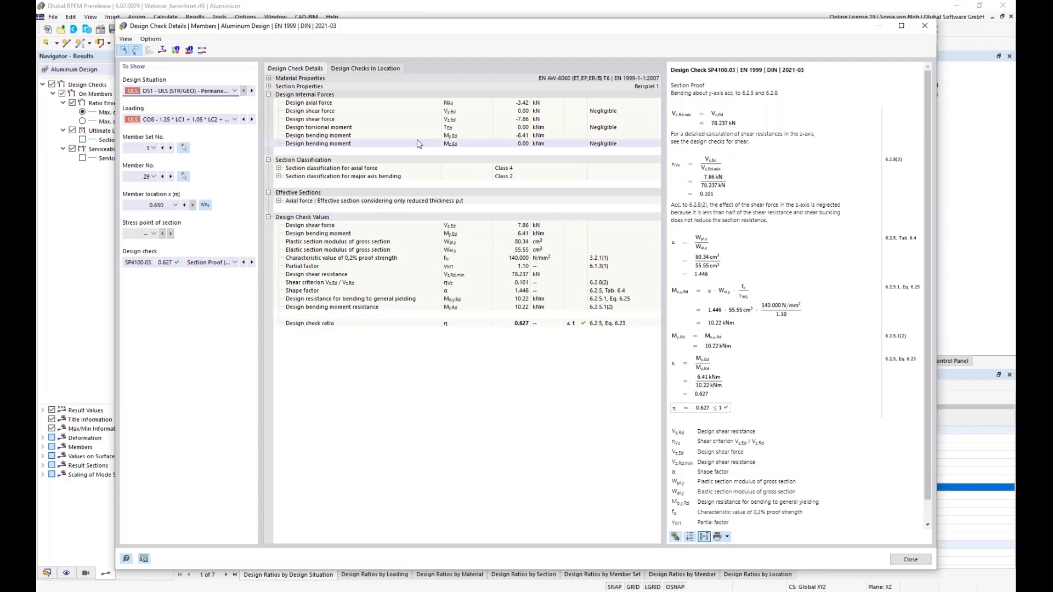
Examine the result diagram of the effective section due to Nc up close at the profile's corner, then close the diagram
left_click(163, 51)
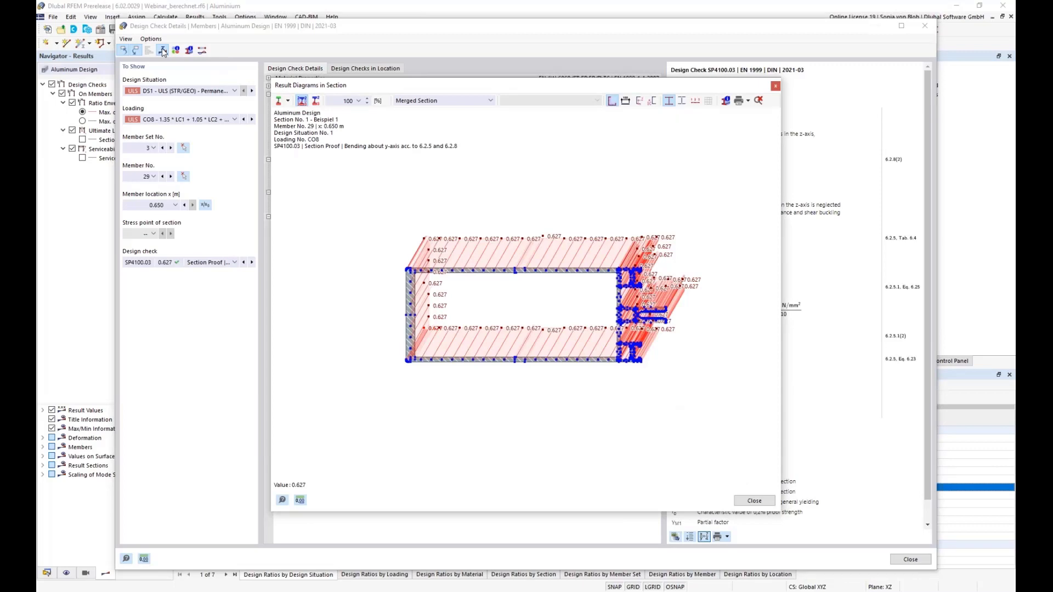
left_click(492, 102)
left_click(433, 118)
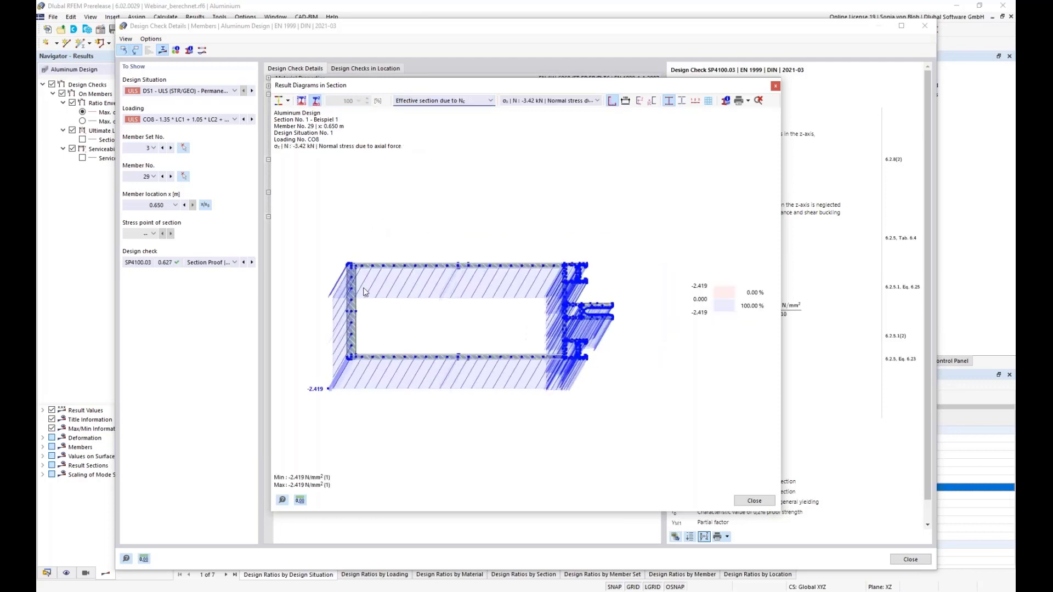
scroll(360, 297, "up", 5)
scroll(360, 270, "up", 4)
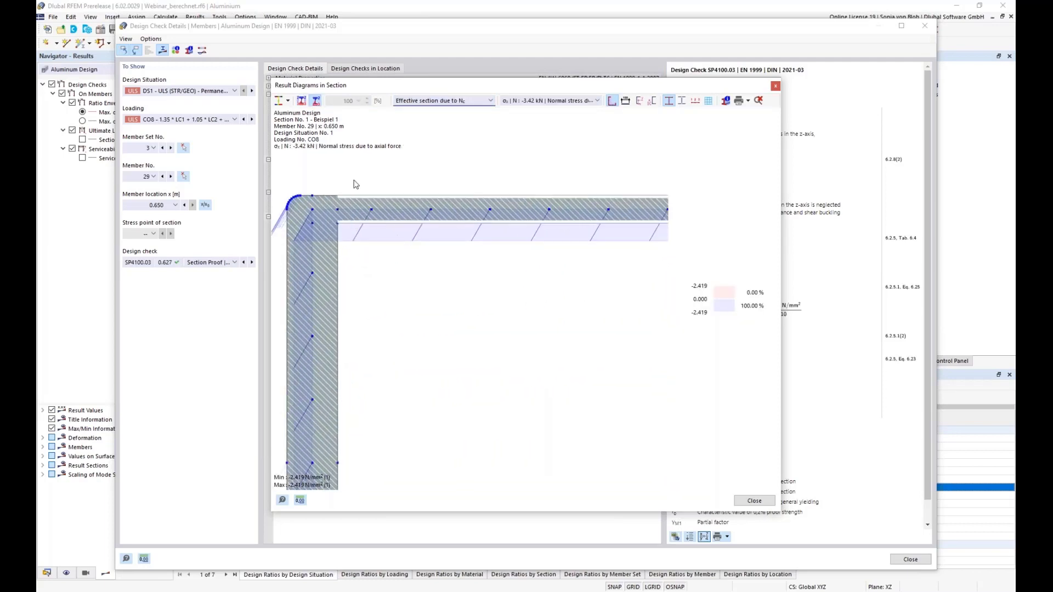
scroll(357, 203, "up", 2)
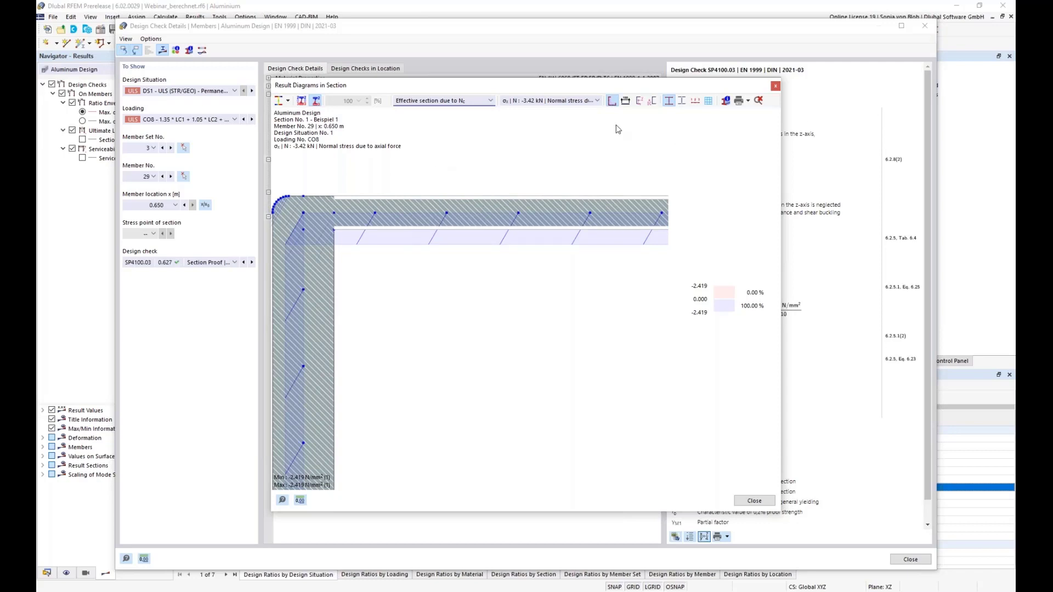
left_click(775, 86)
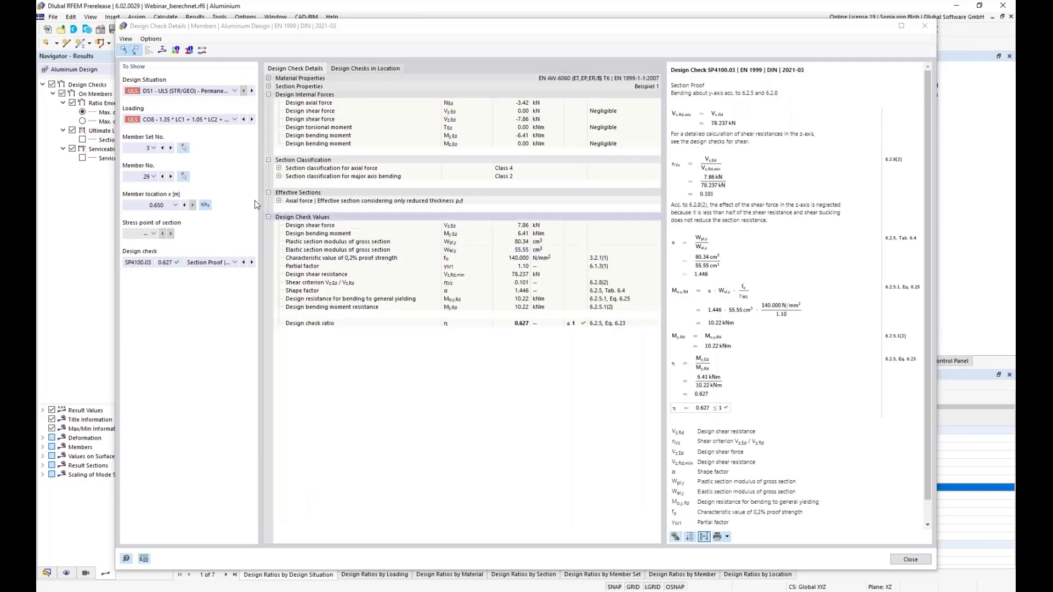
Check the section classification for axial force, then close the check details and shrink the results table to enlarge the model view
left_click(508, 169)
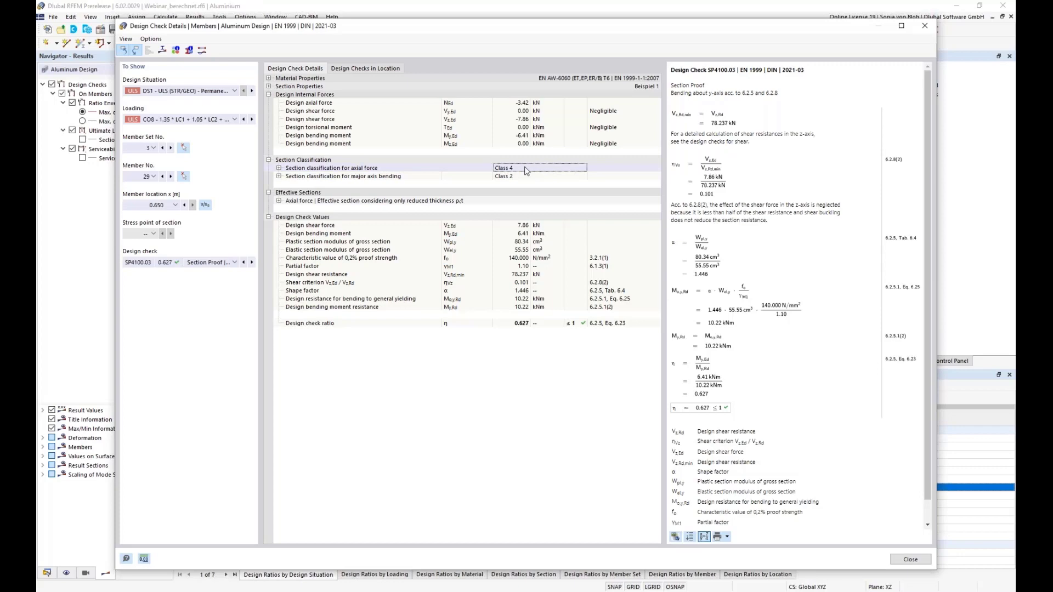
left_click(925, 27)
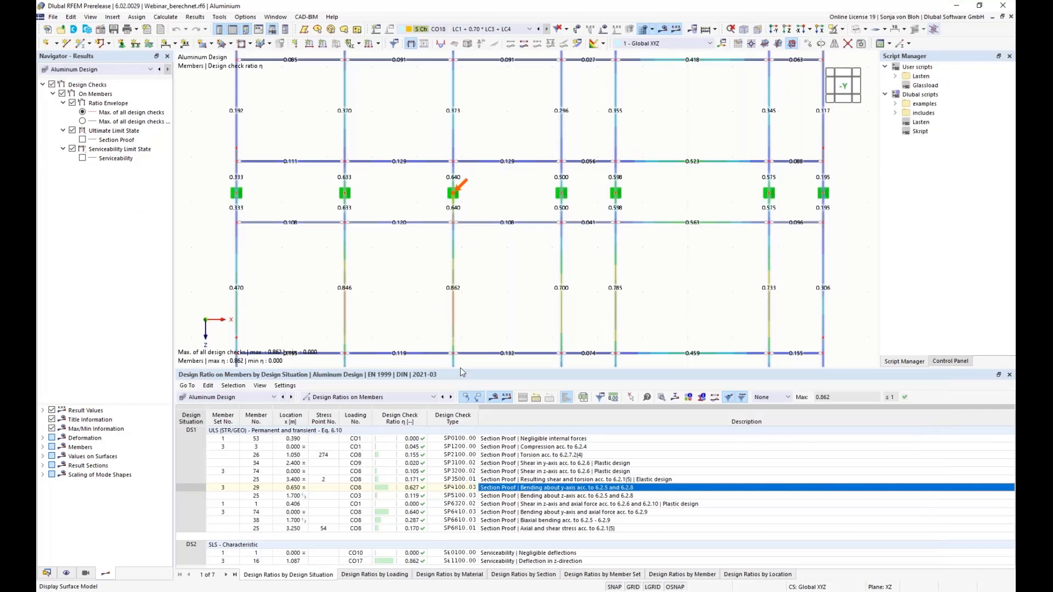
left_click_drag(472, 370, 472, 487)
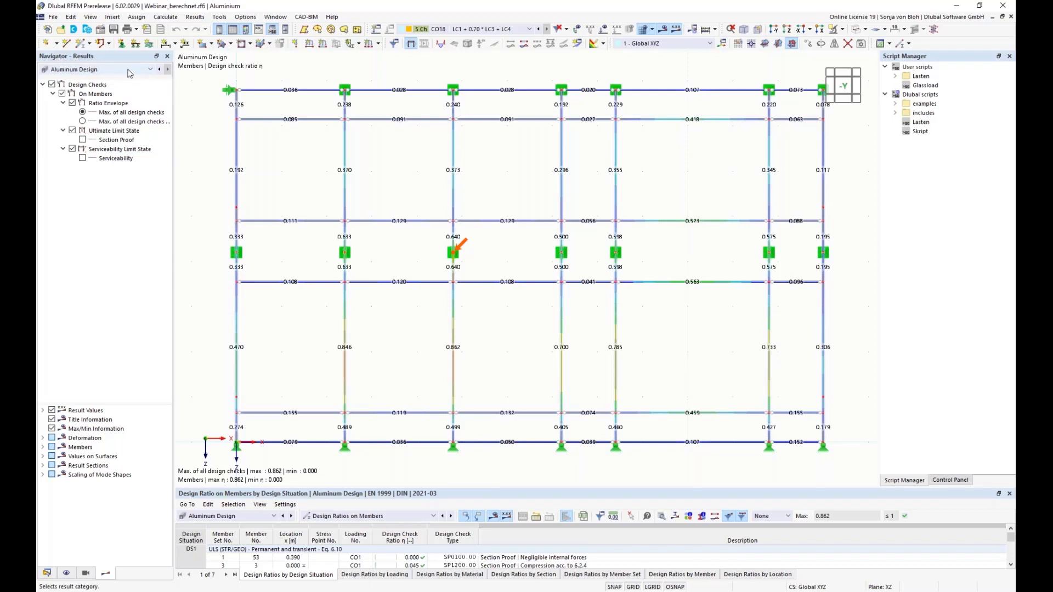
Display the Serviceability design ratios on the members instead of the ratio envelope, and look at the units option for result values
left_click(150, 70)
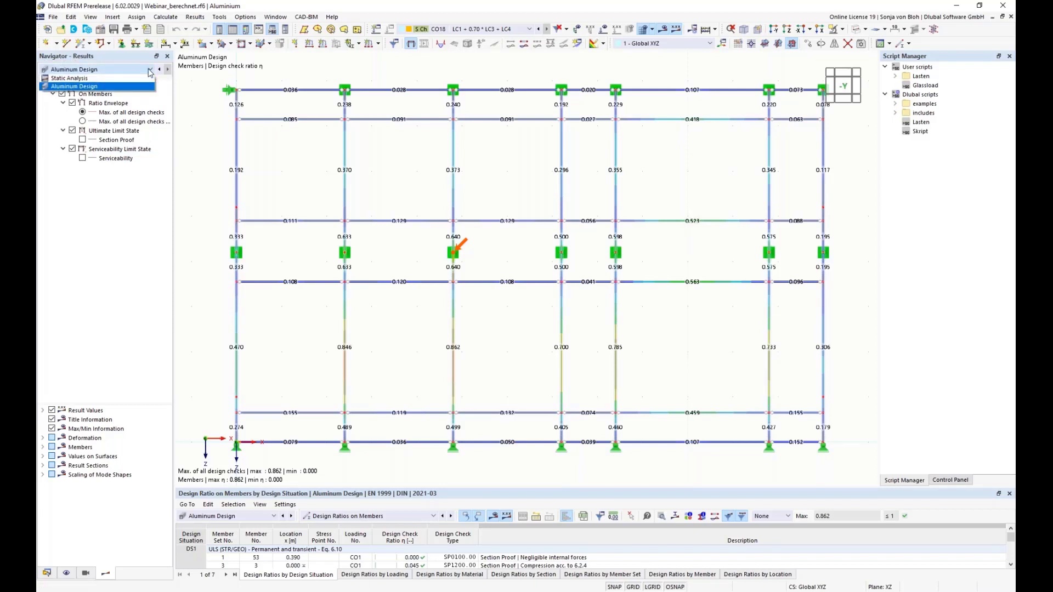
left_click(149, 70)
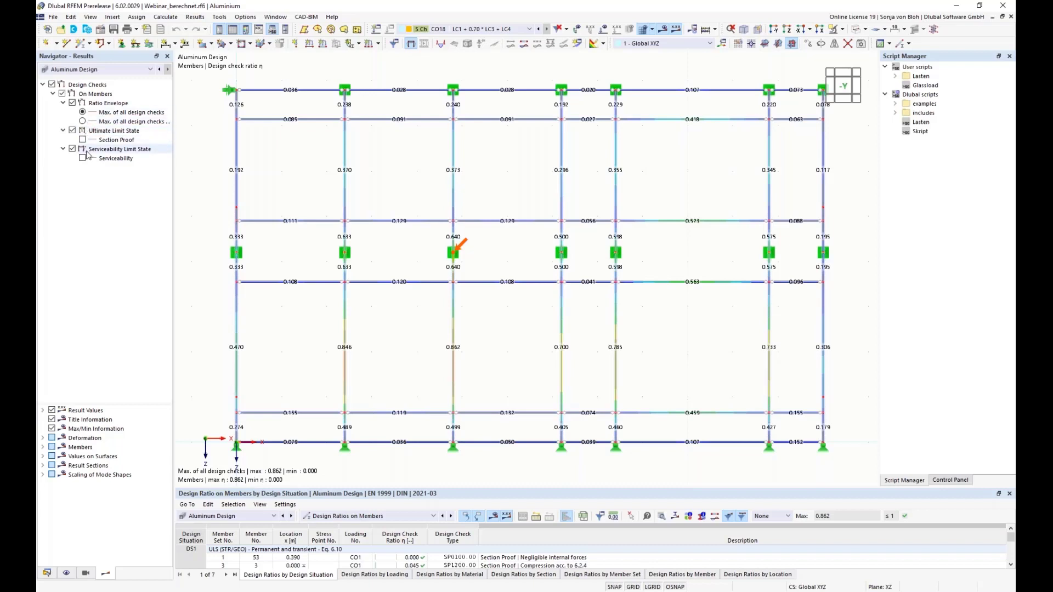
left_click(74, 104)
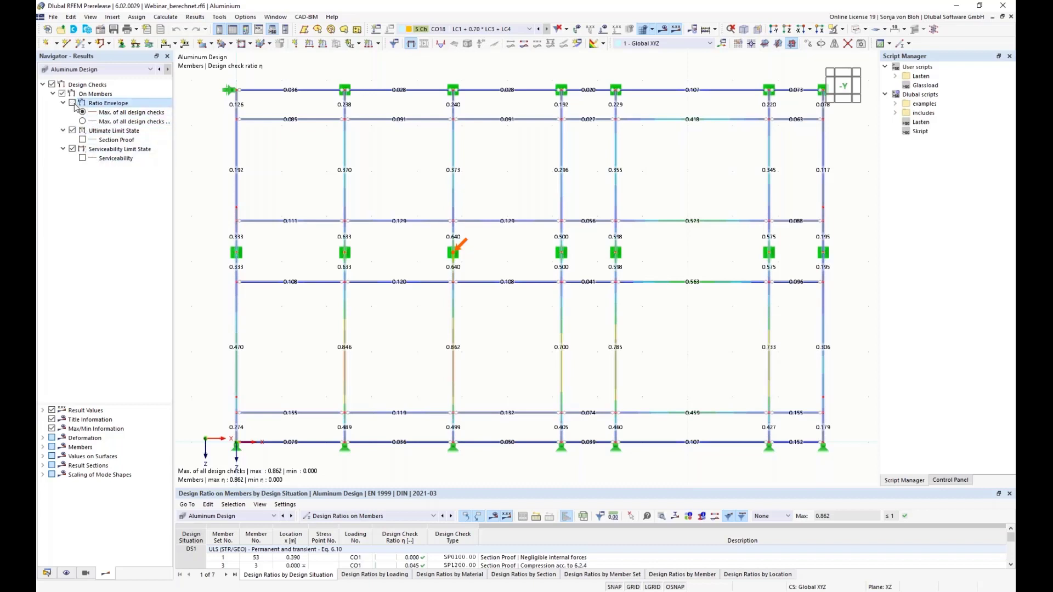
left_click(83, 158)
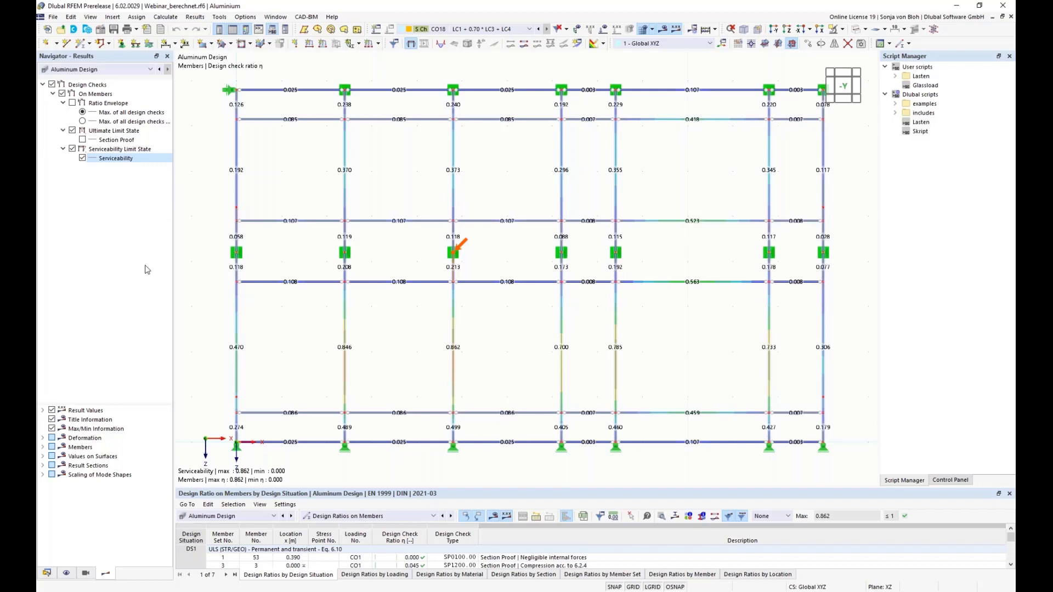
left_click(43, 411)
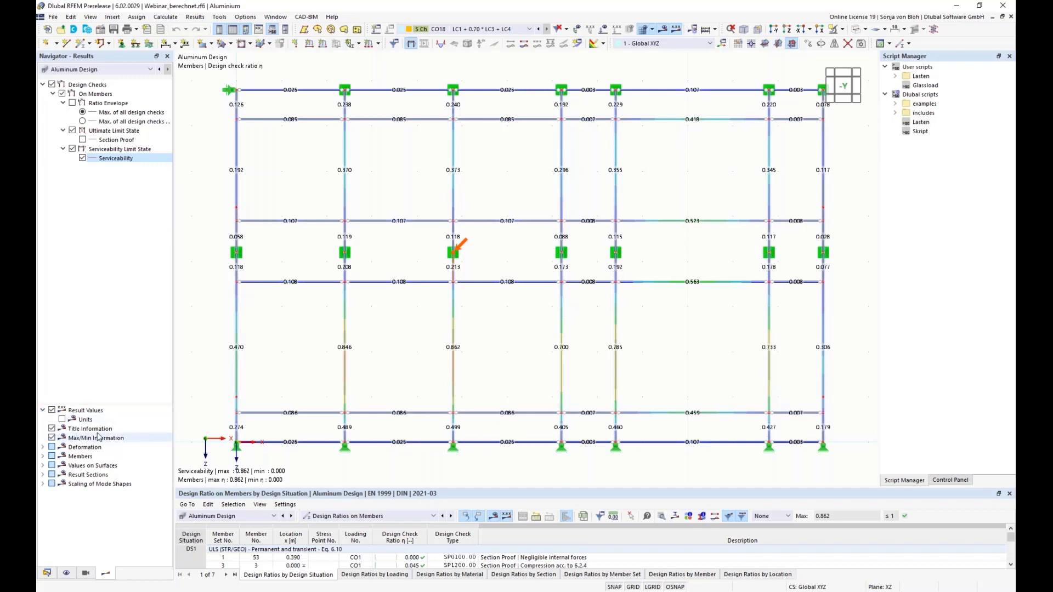
left_click(62, 420)
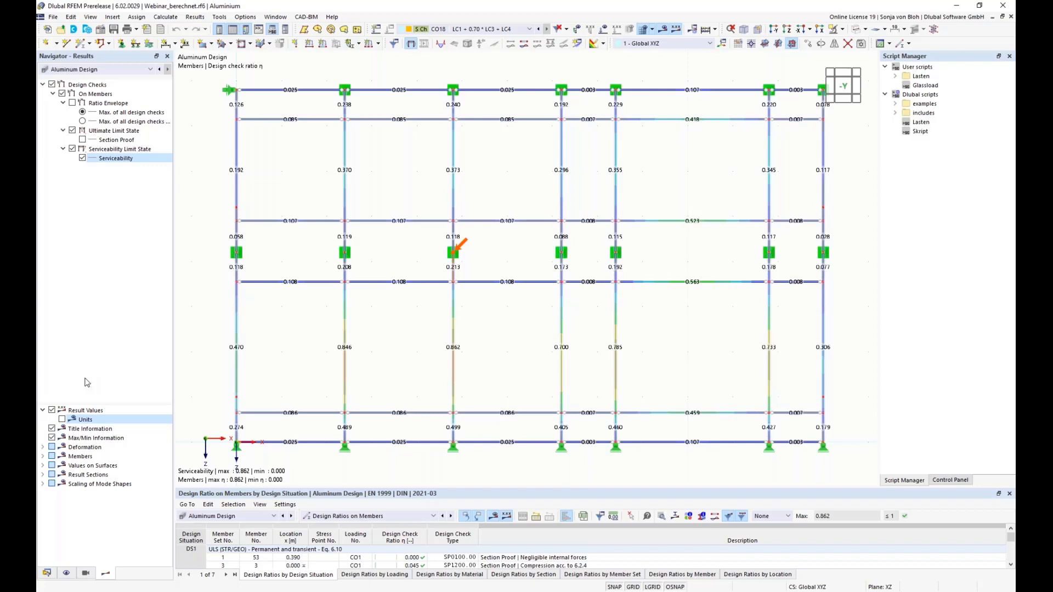
Start a new printout report from the model data and deselect all of its report items
left_click(47, 574)
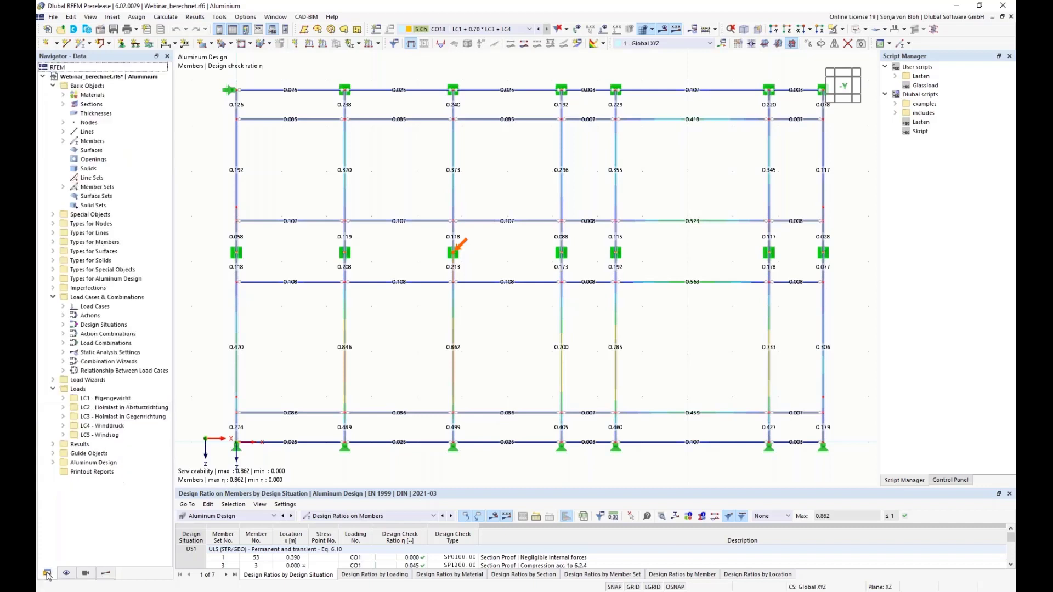
right_click(107, 473)
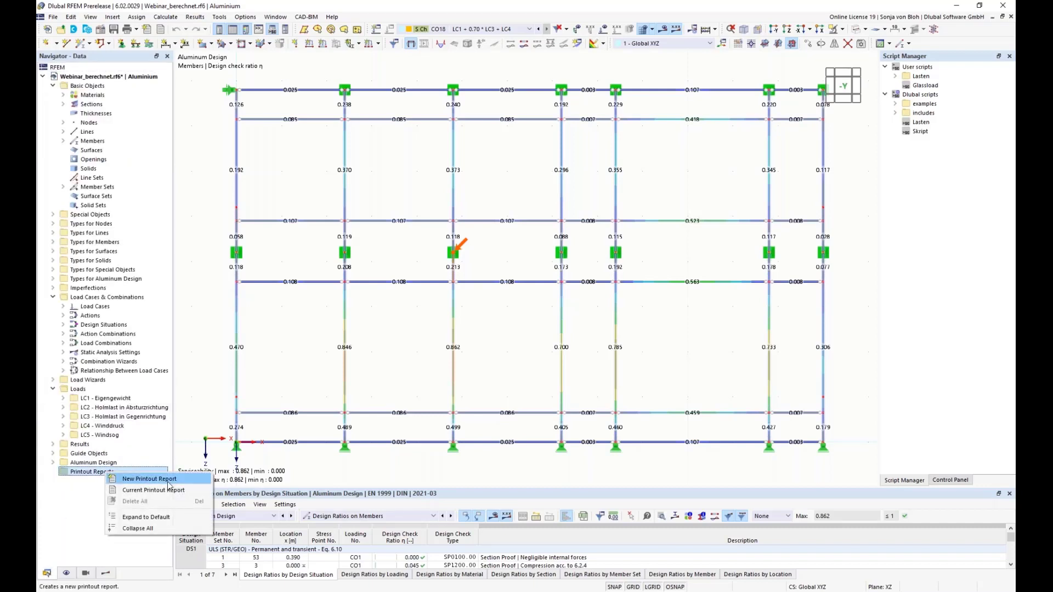
left_click(146, 480)
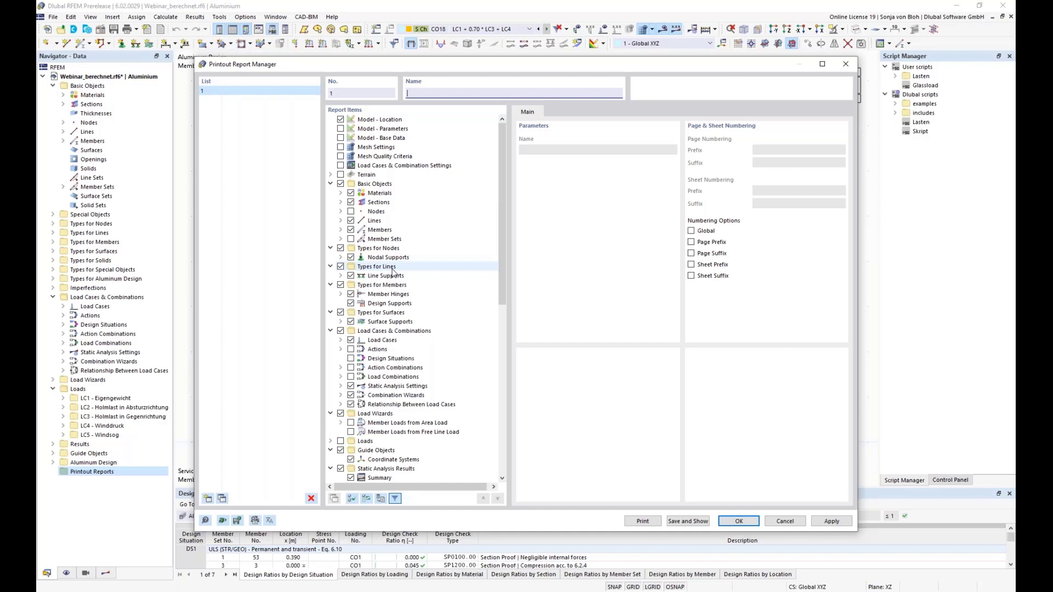
left_click(353, 498)
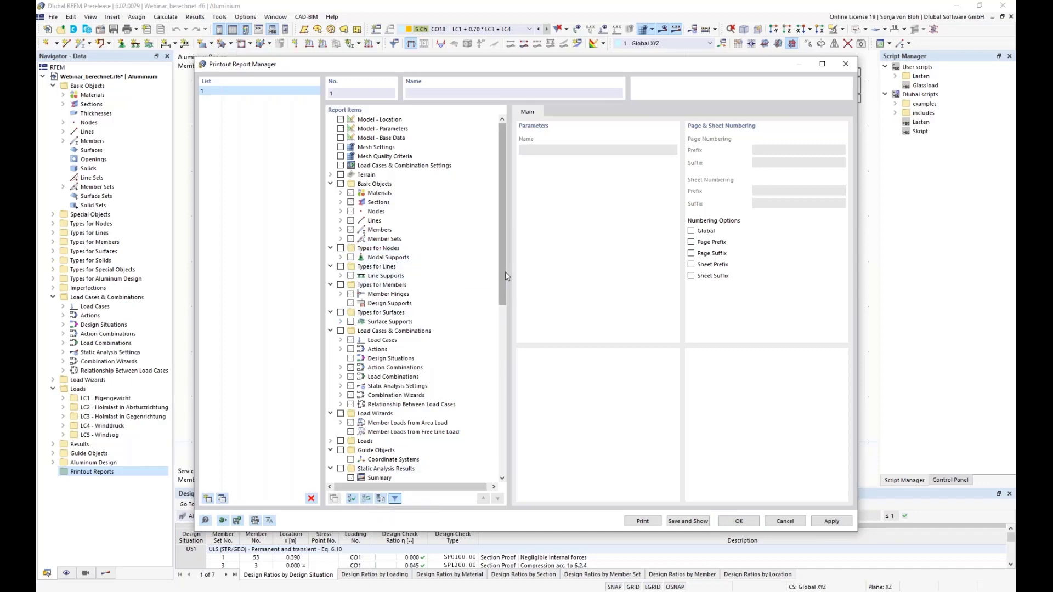
Include the Aluminum Design chapter with its global settings, objects to design, design situations, materials, sections, and ultimate and serviceability configurations in the report
left_click_drag(505, 271, 504, 456)
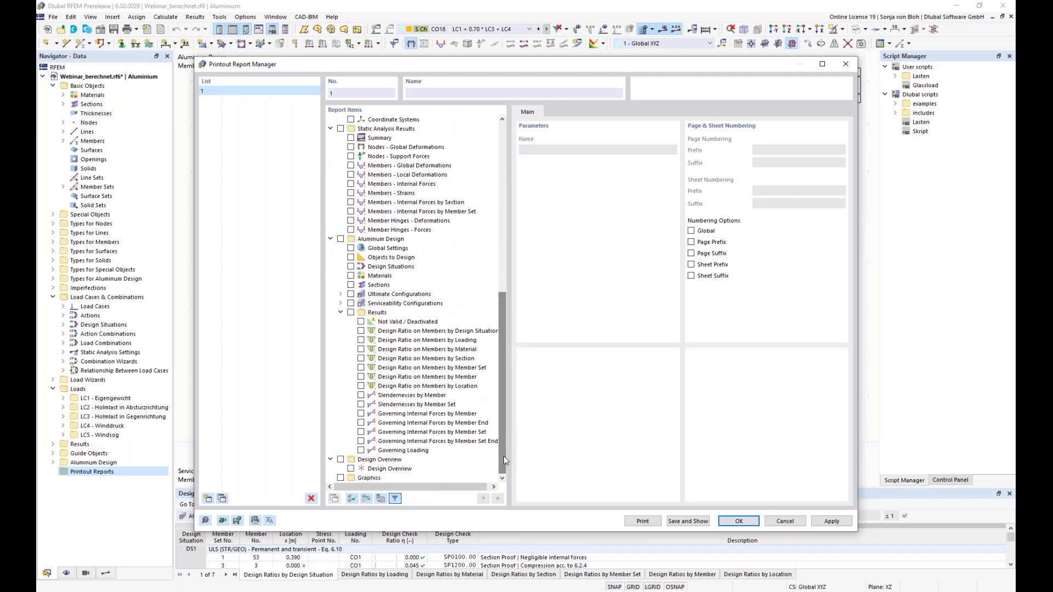
left_click(341, 240)
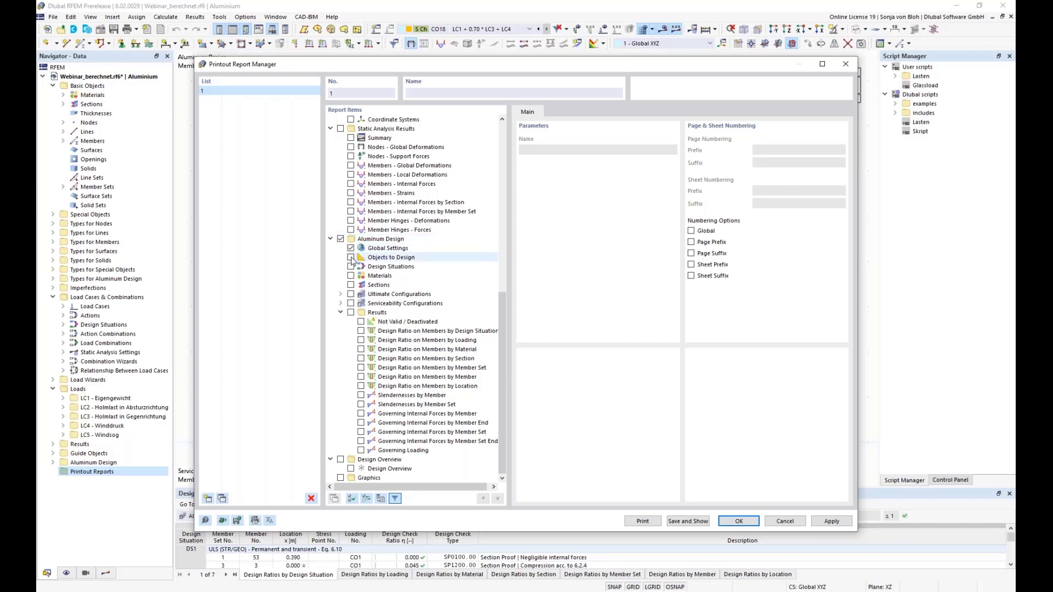
left_click(351, 258)
left_click(351, 267)
left_click(351, 276)
left_click(351, 286)
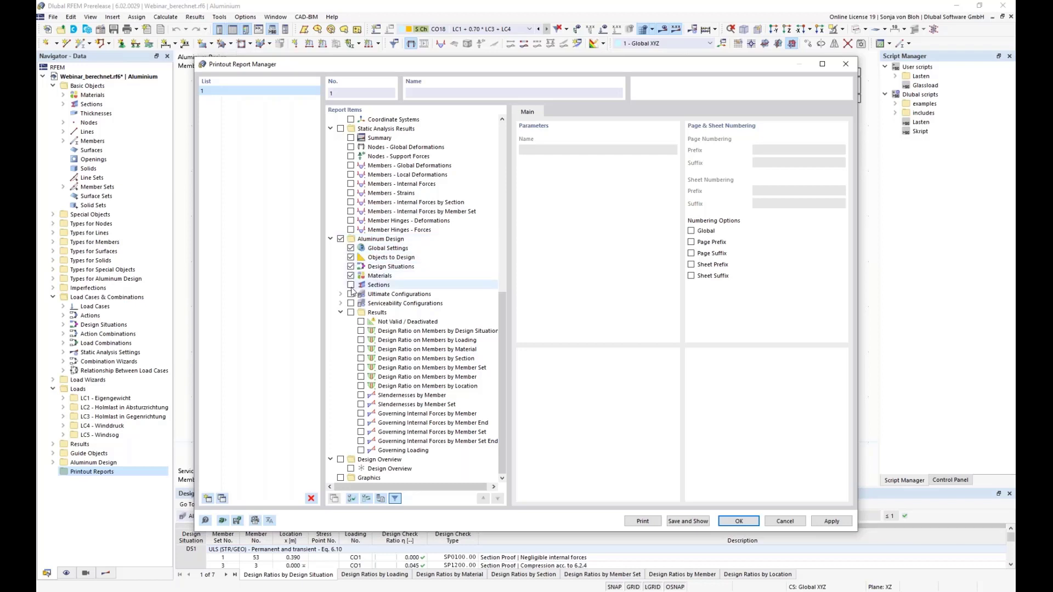
left_click(351, 295)
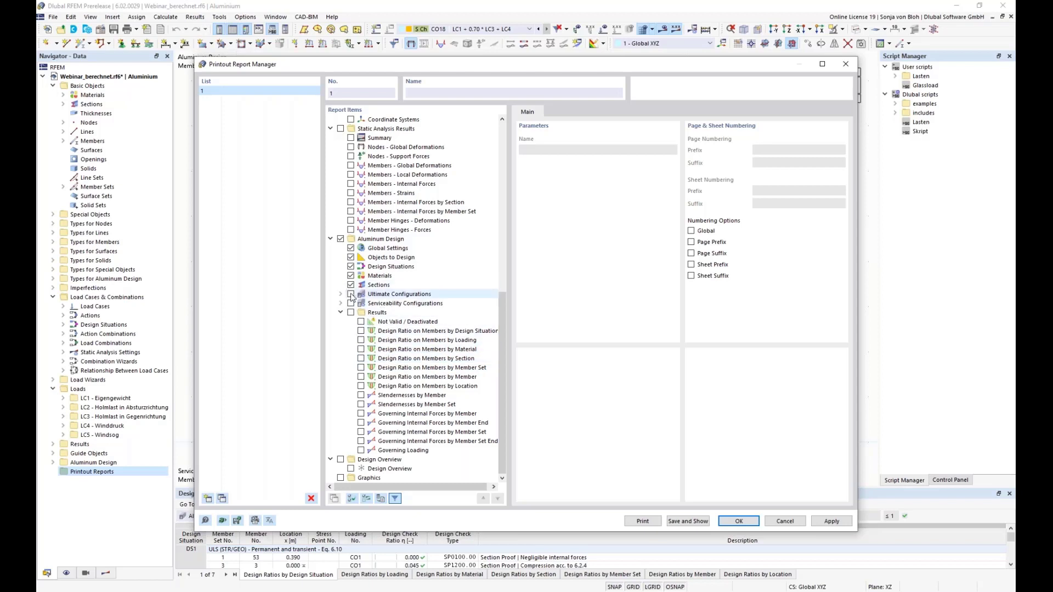
left_click(351, 304)
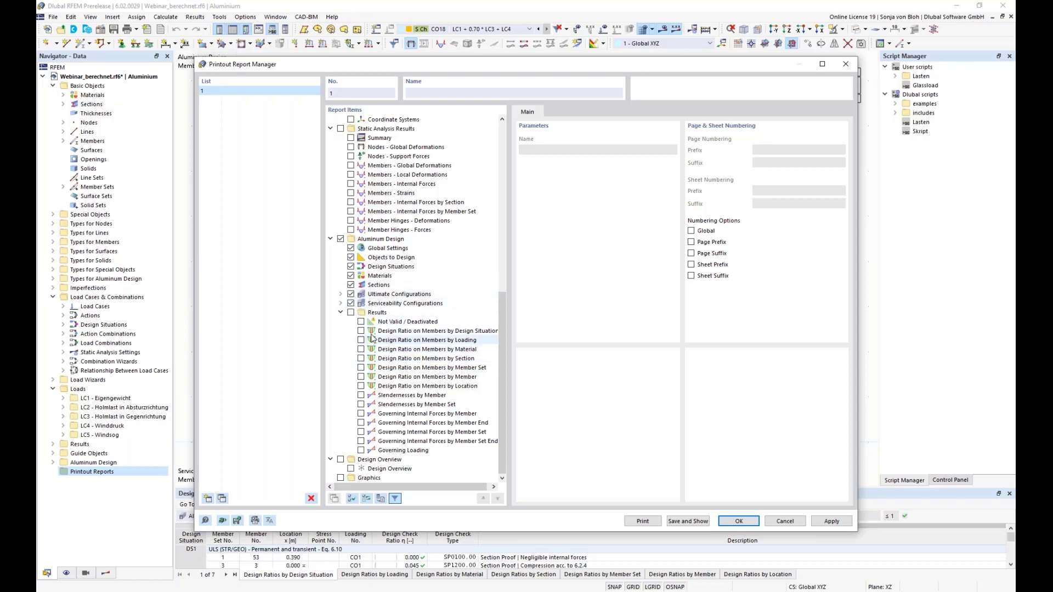
Add only the design ratios on members by design situation from the Aluminum Design results, then save and show the report
left_click(351, 312)
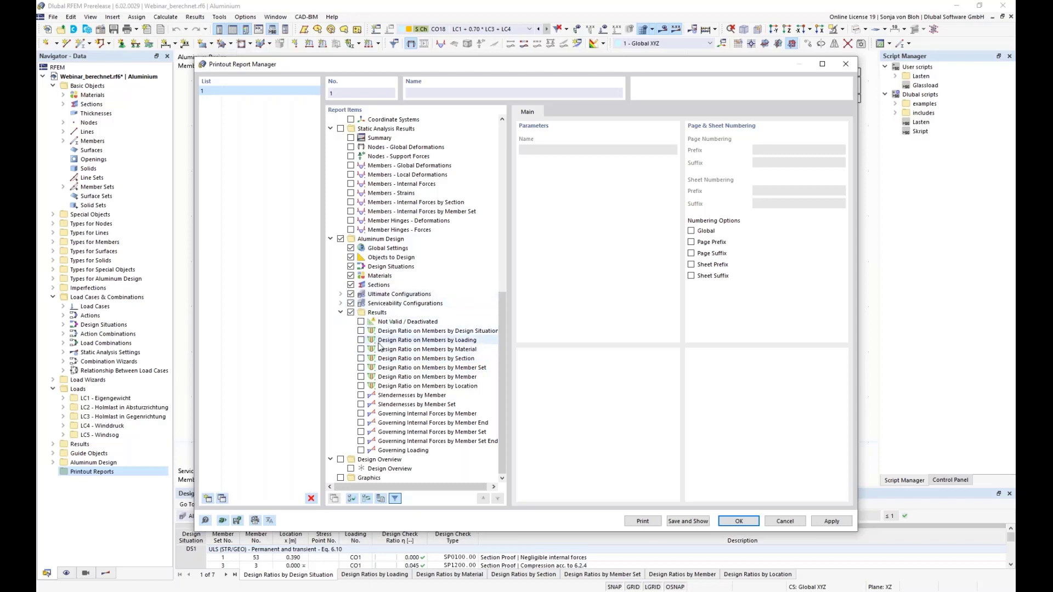
left_click(361, 331)
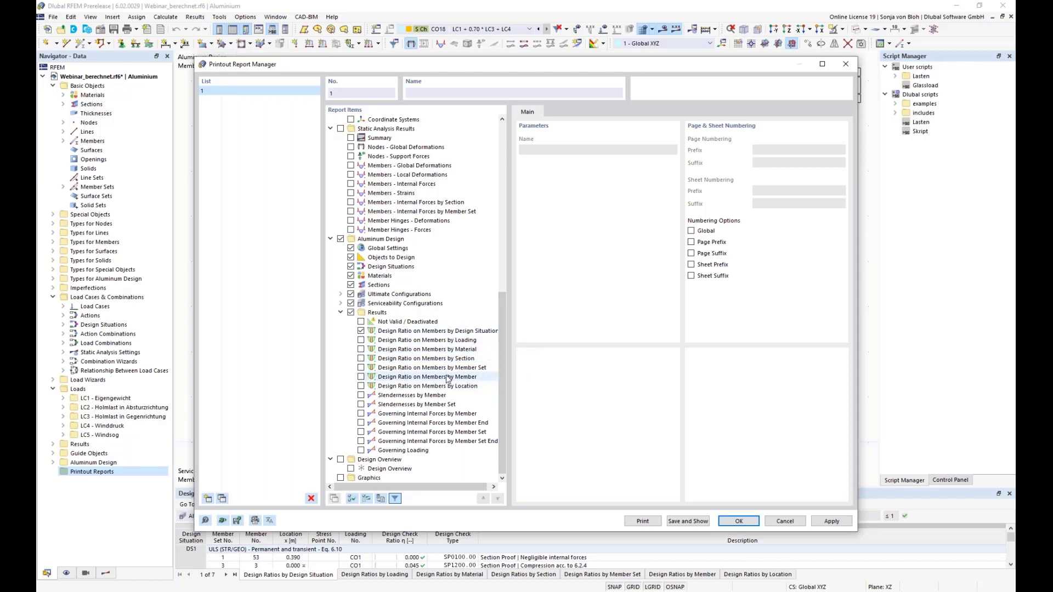
left_click(689, 521)
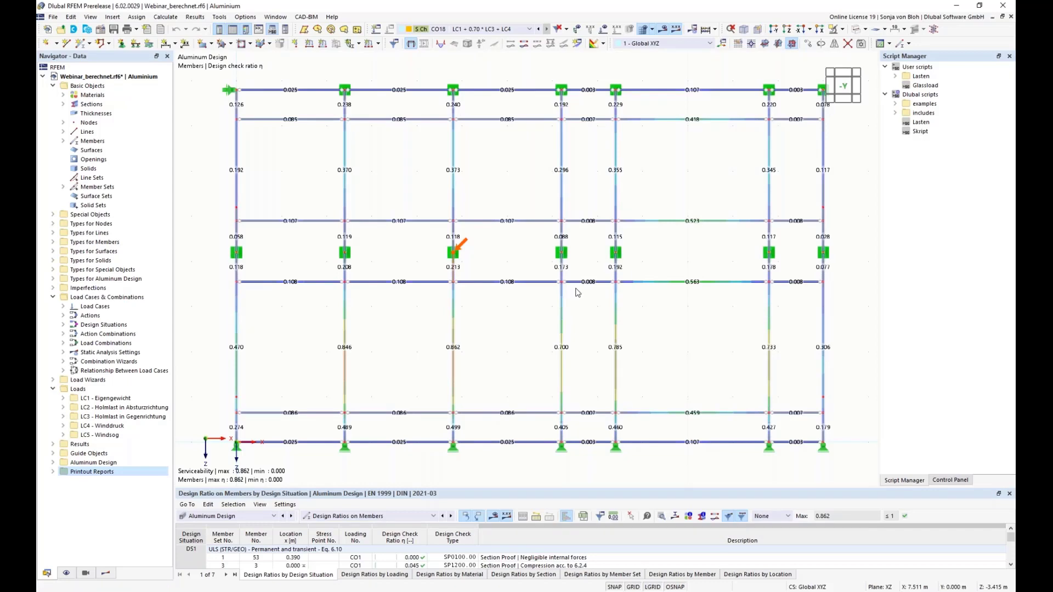
Look through the printout report from the cover to the design ratio table, then minimize the report window
scroll(662, 311, "down", 15)
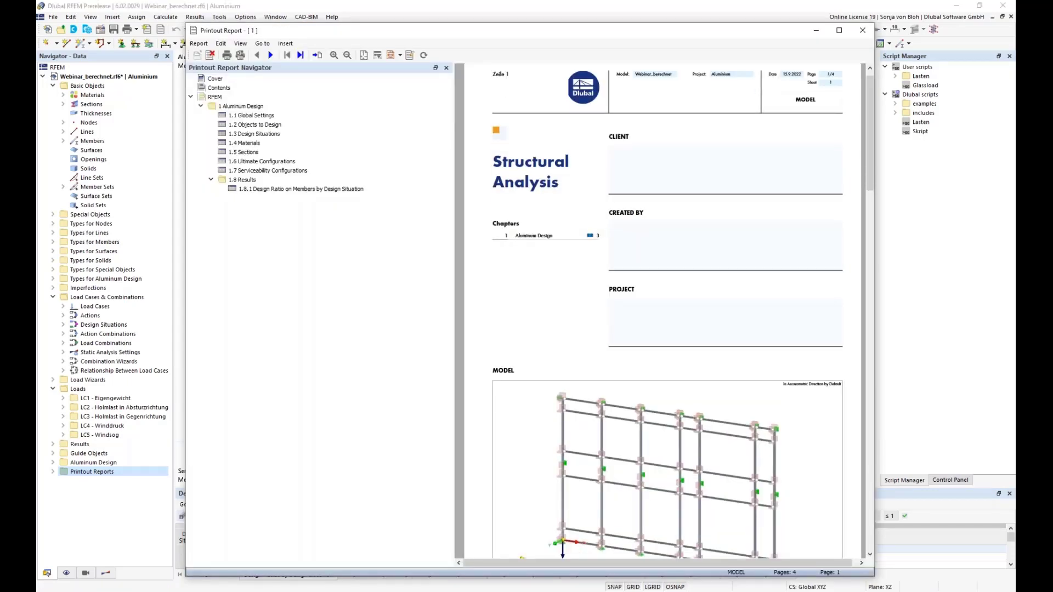
scroll(663, 311, "down", 10)
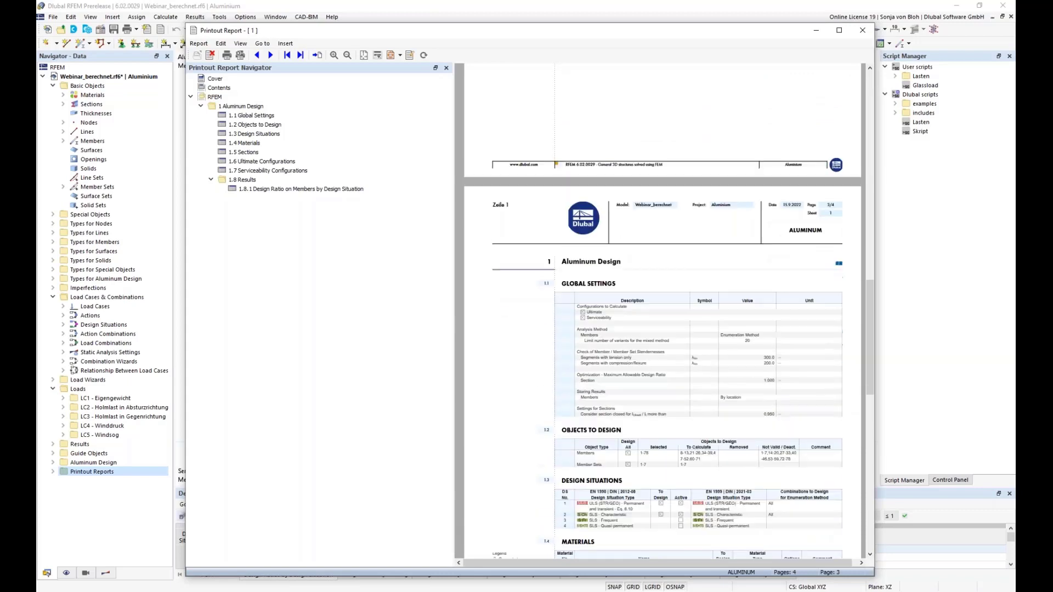
scroll(740, 272, "down", 1)
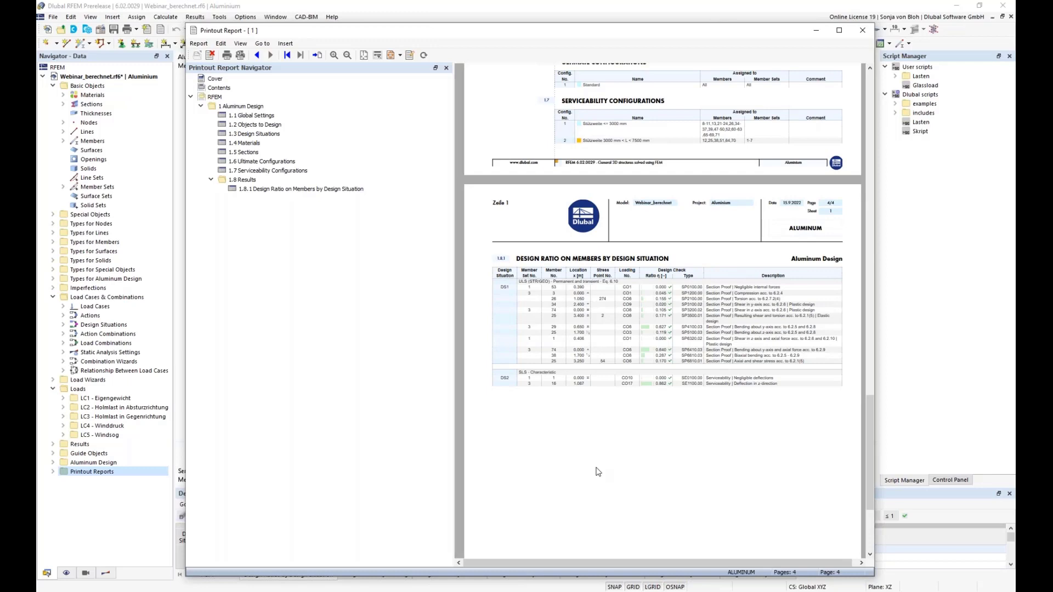
left_click(816, 34)
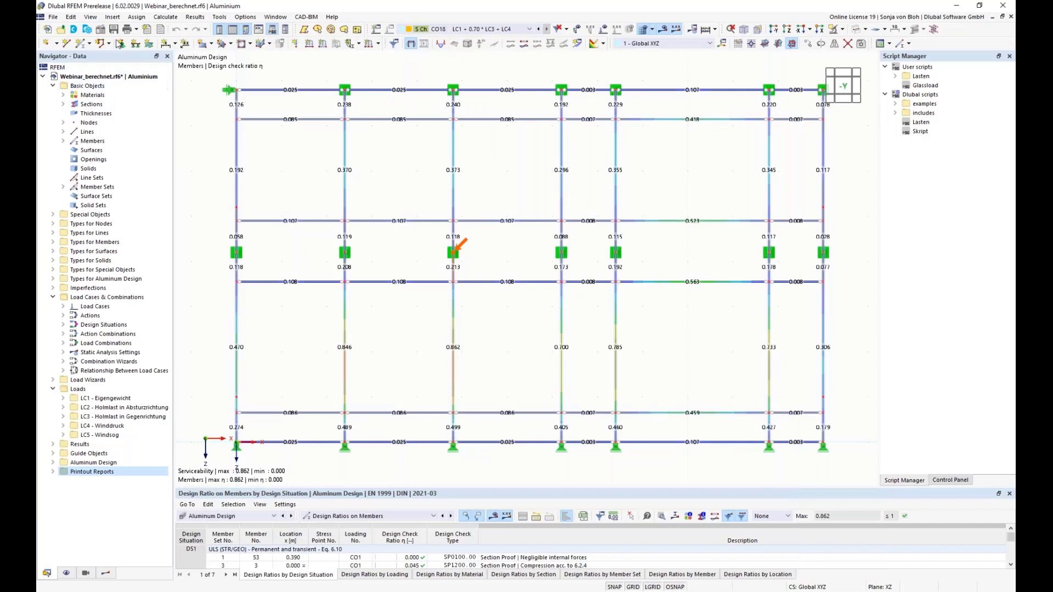
Send the current Serviceability design ratio graphic to printout report 1 with a rotation of 270°, and show it in the report
left_click(137, 31)
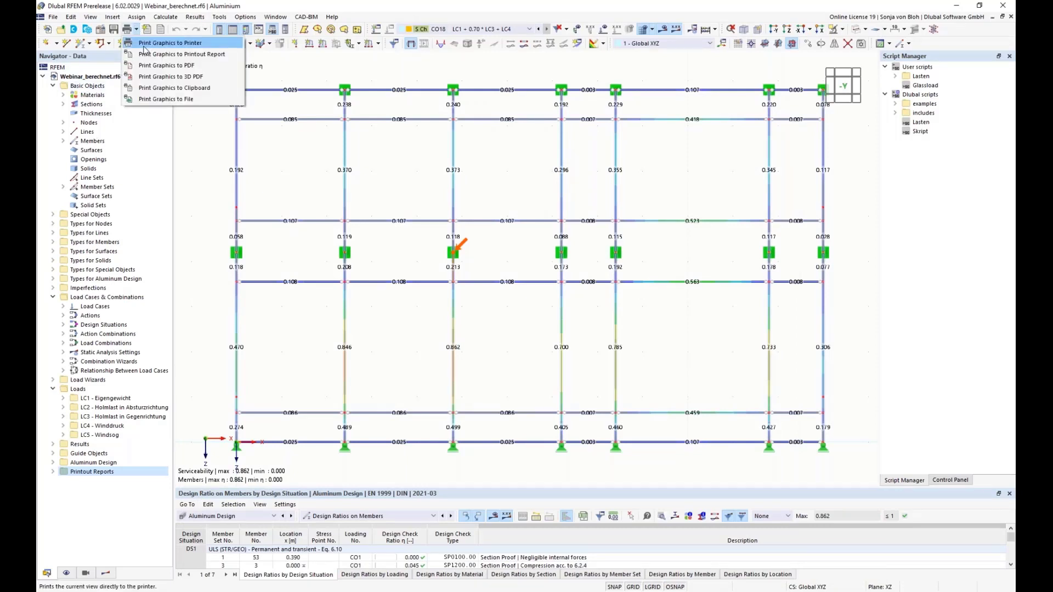
left_click(182, 55)
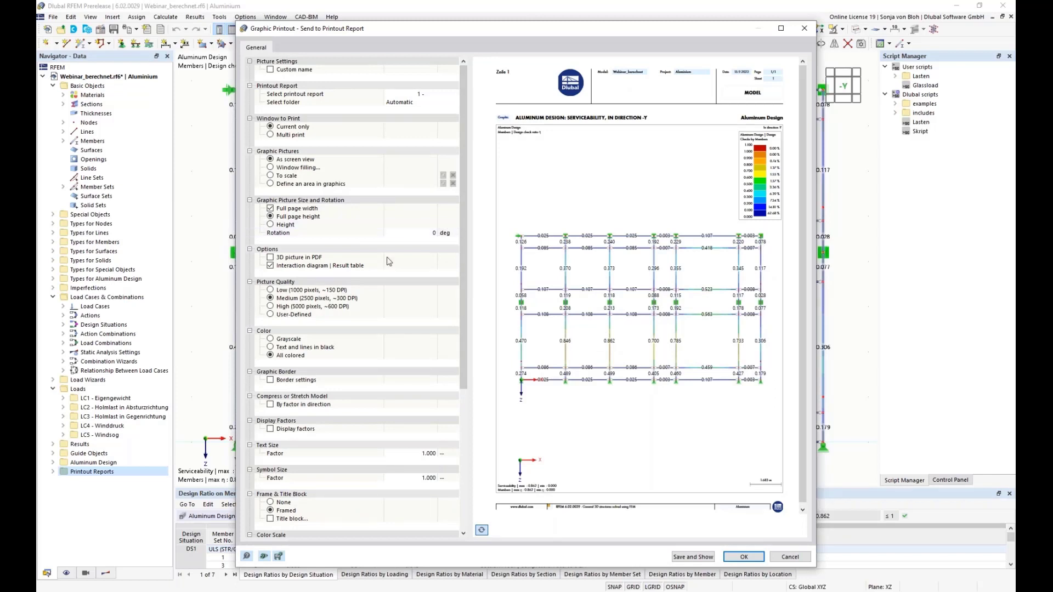
left_click(413, 233)
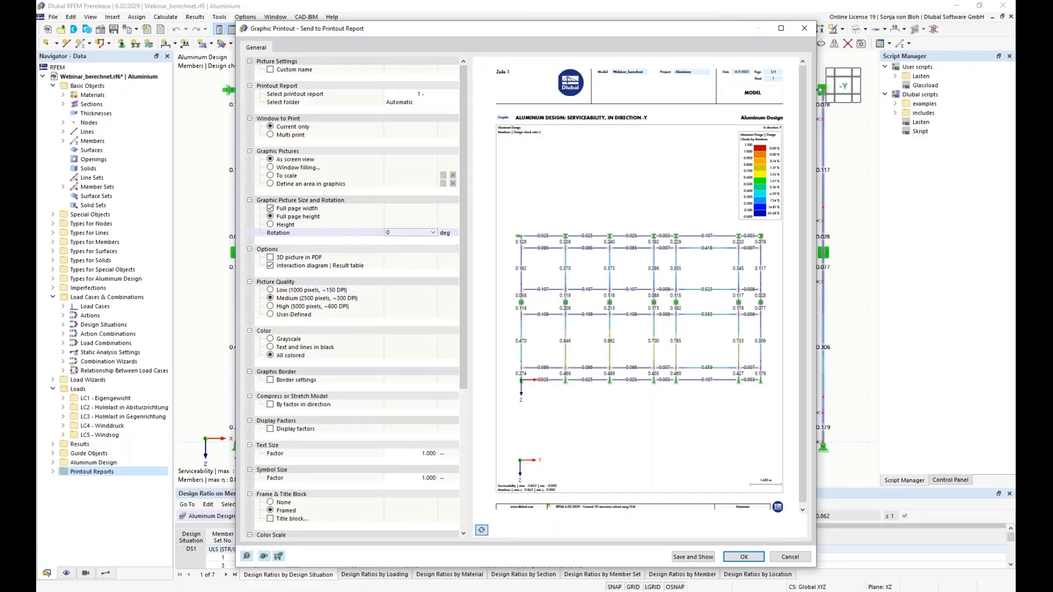
left_click(434, 232)
left_click(404, 266)
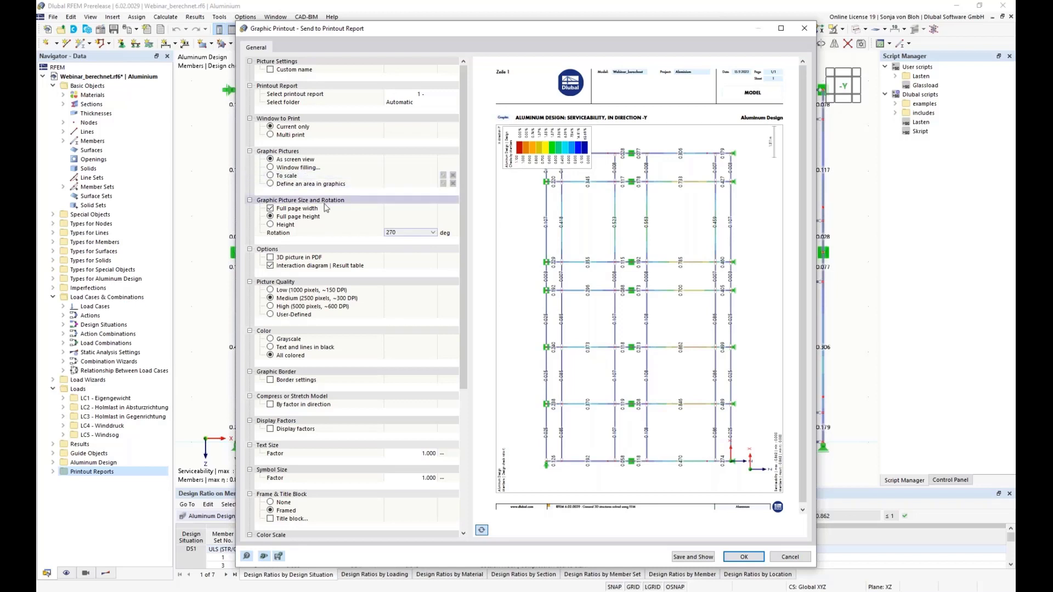
left_click(701, 558)
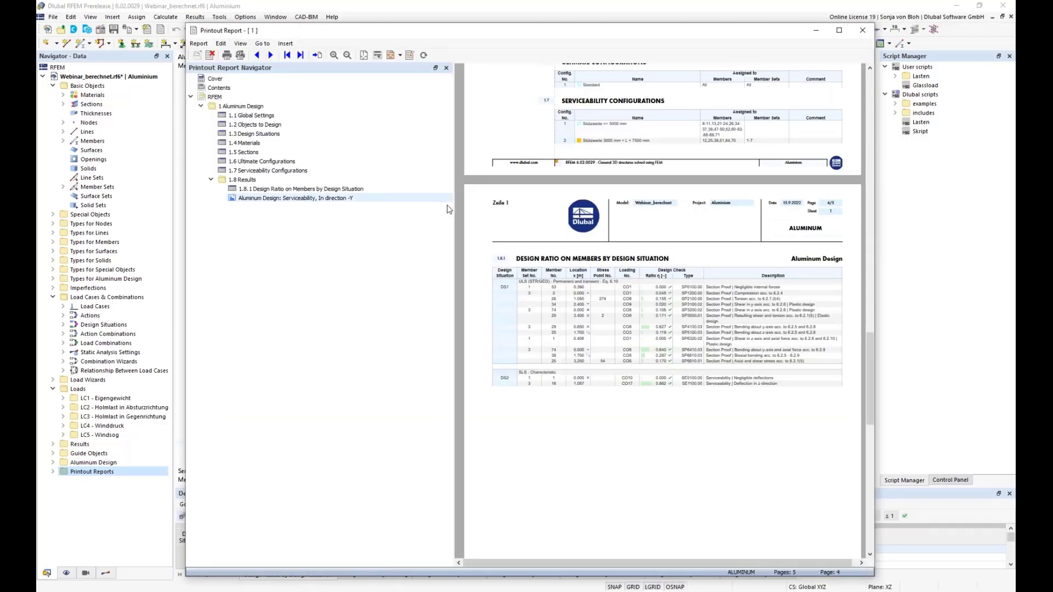
left_click(312, 198)
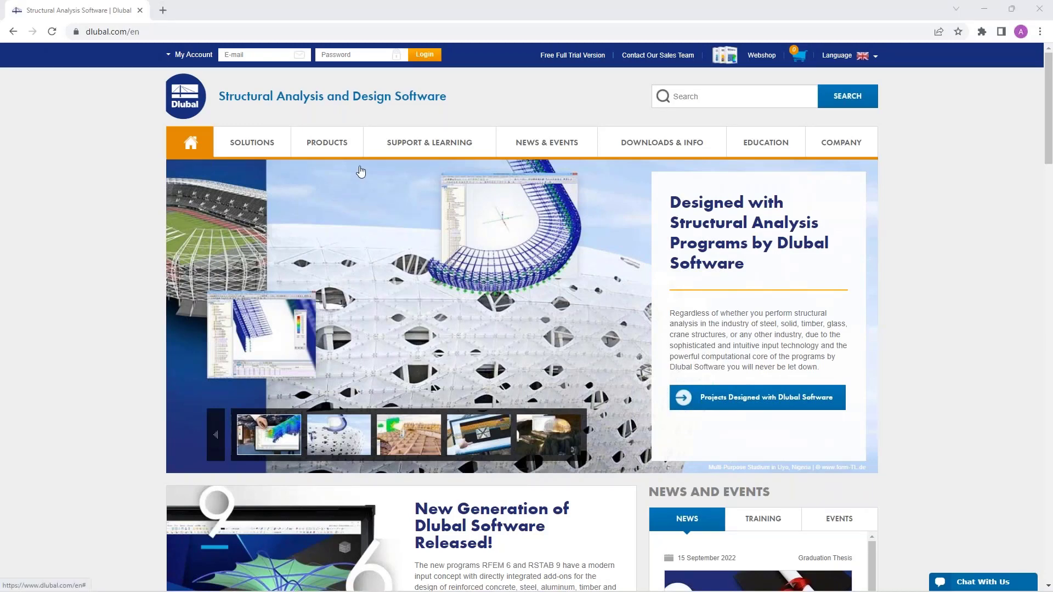
Switch to the Dlubal website in the browser, open the webinars page, and look through the listed webinars and the Upcoming/Past filter options
mouse_move(361, 157)
mouse_move(430, 143)
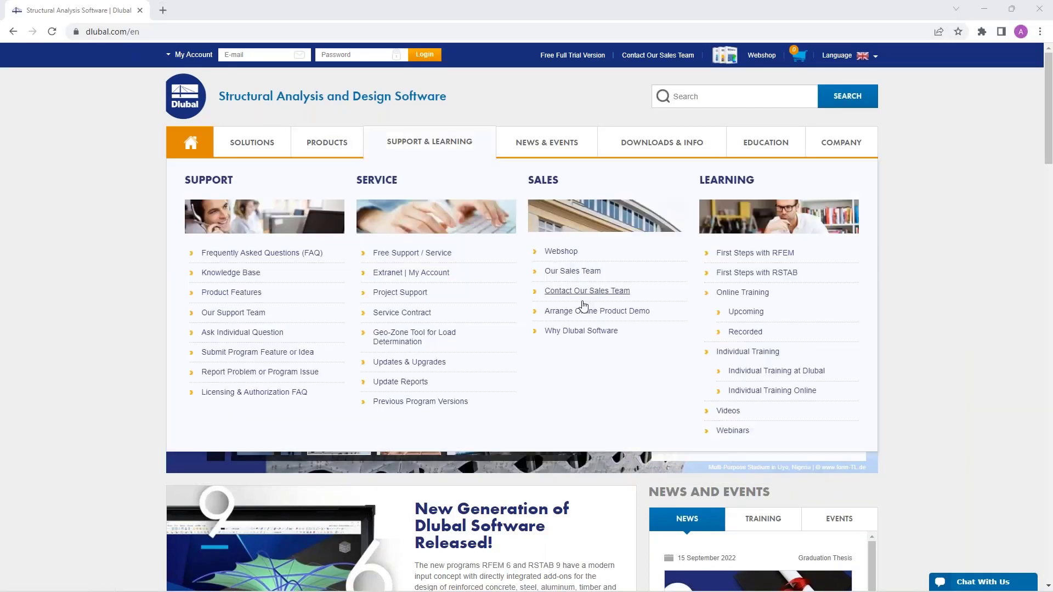
mouse_move(541, 143)
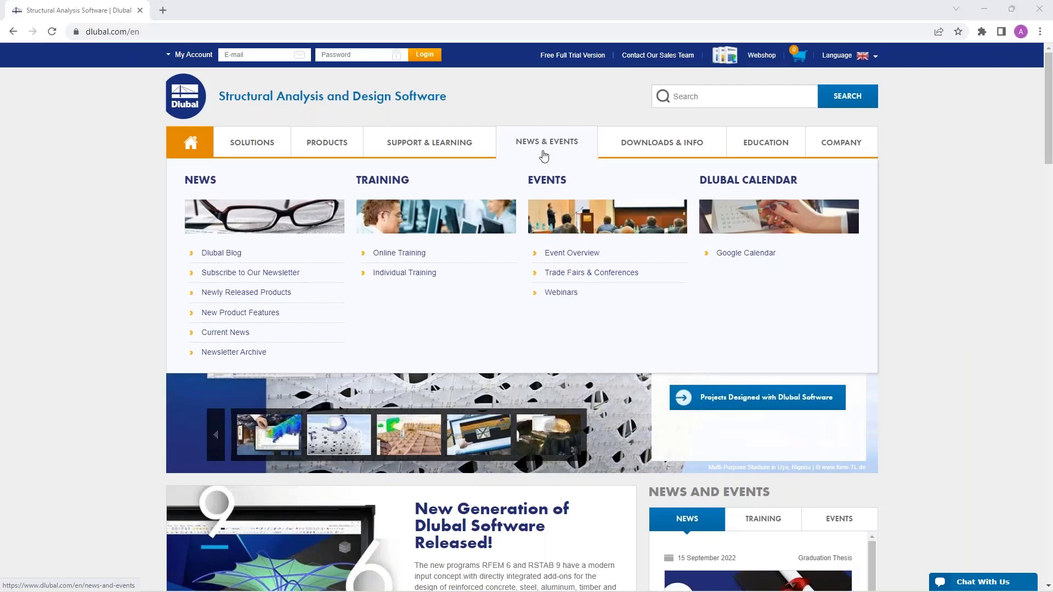
left_click(560, 294)
scroll(555, 367, "down", 9)
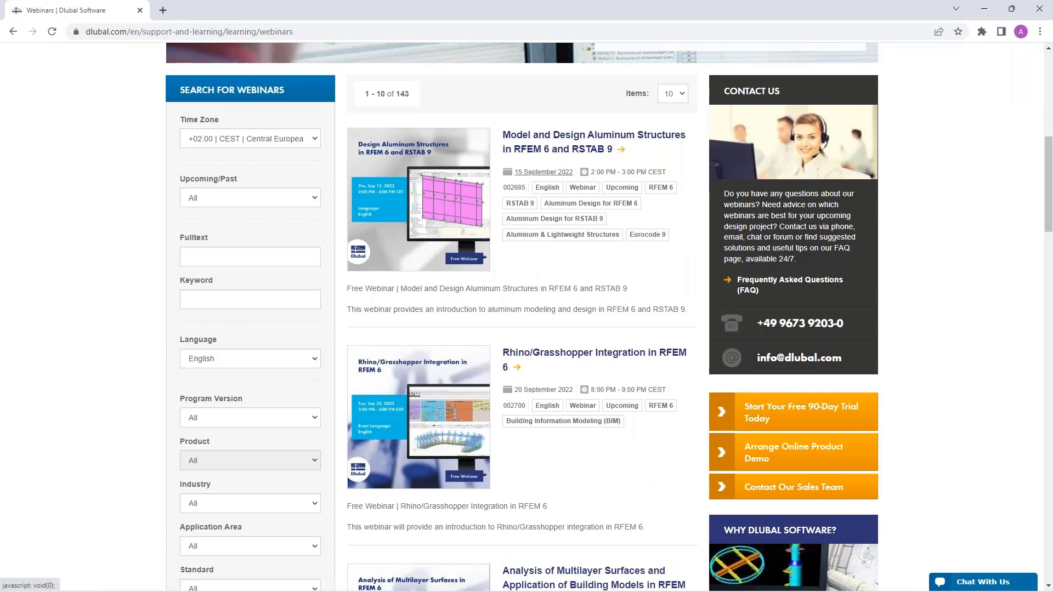
scroll(549, 114, "down", 1)
scroll(575, 232, "down", 2)
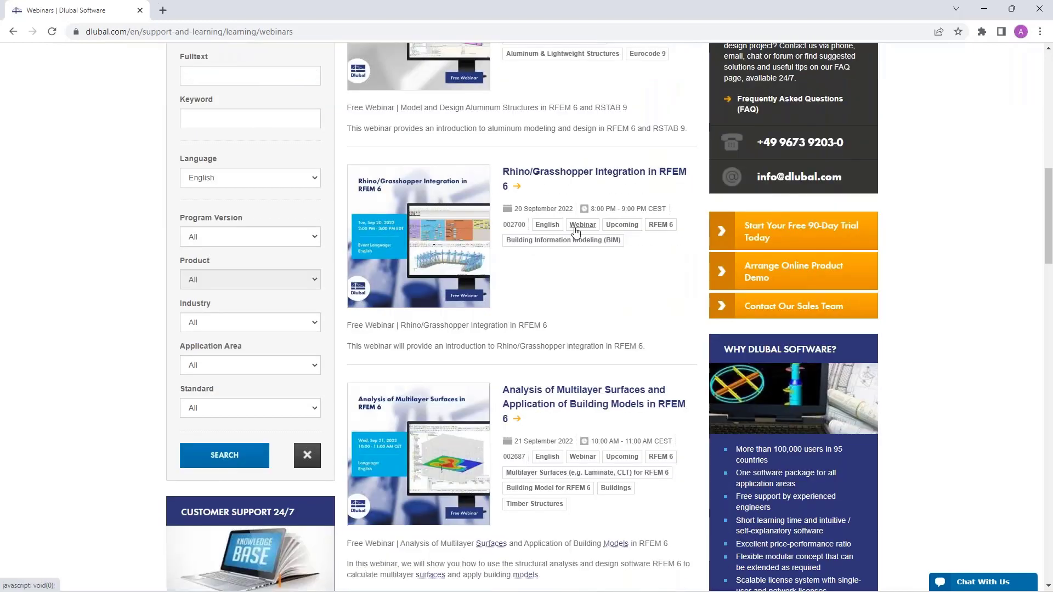
scroll(575, 232, "down", 7)
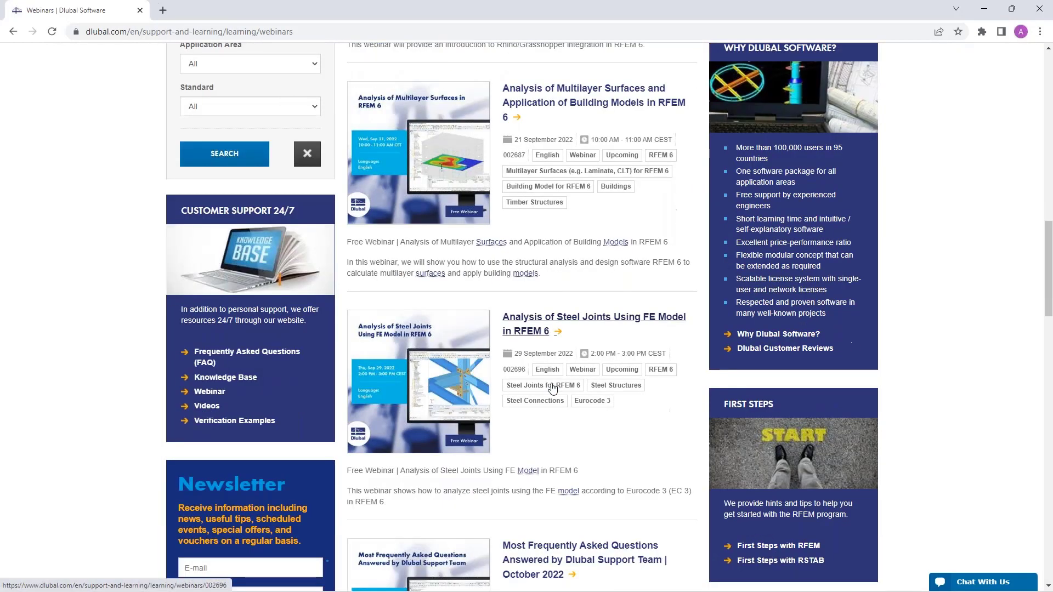
scroll(554, 387, "up", 12)
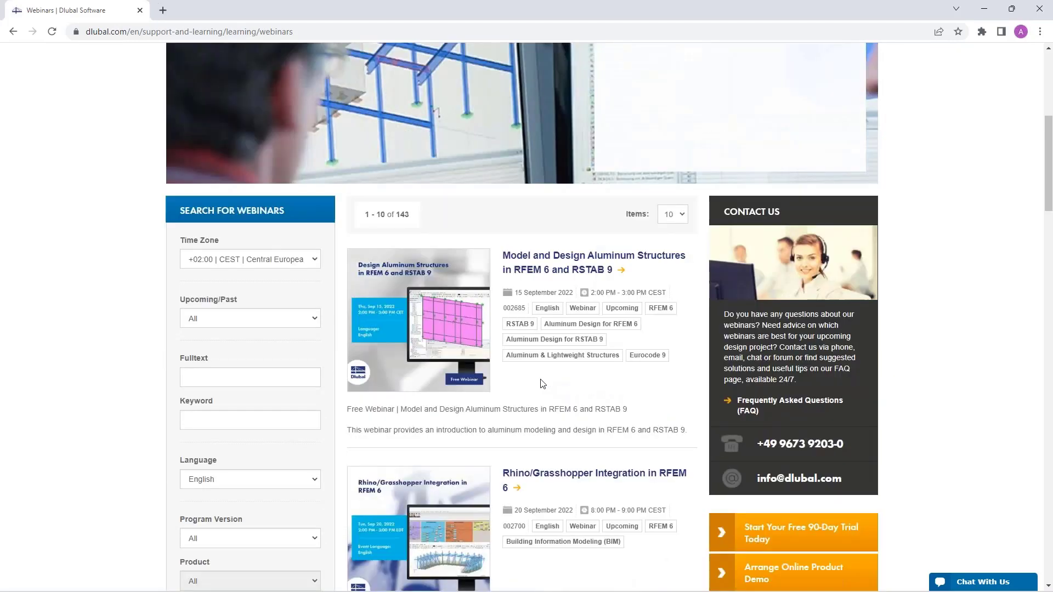
left_click(273, 319)
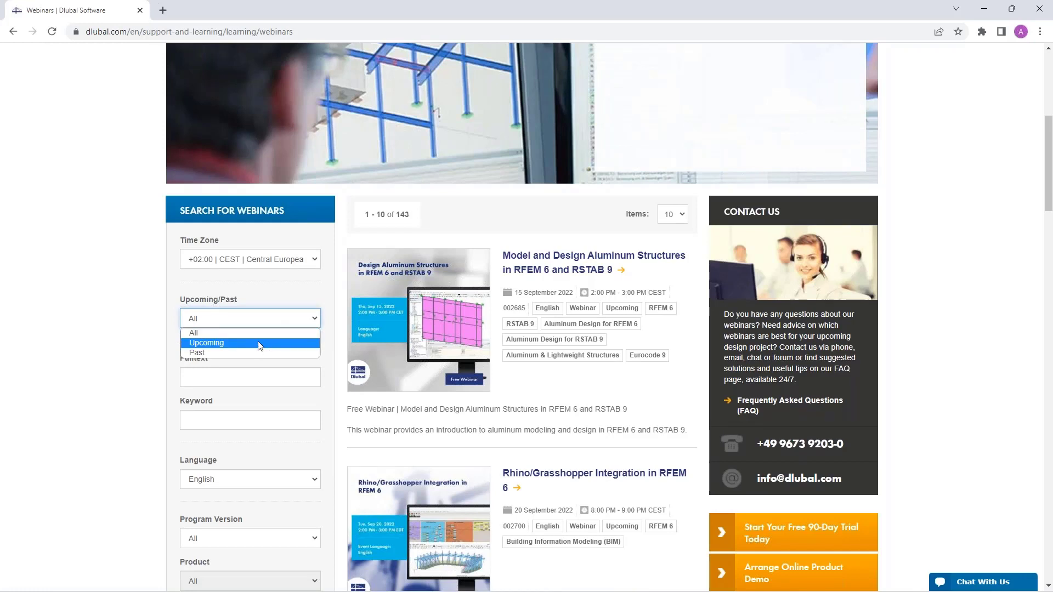
left_click(313, 294)
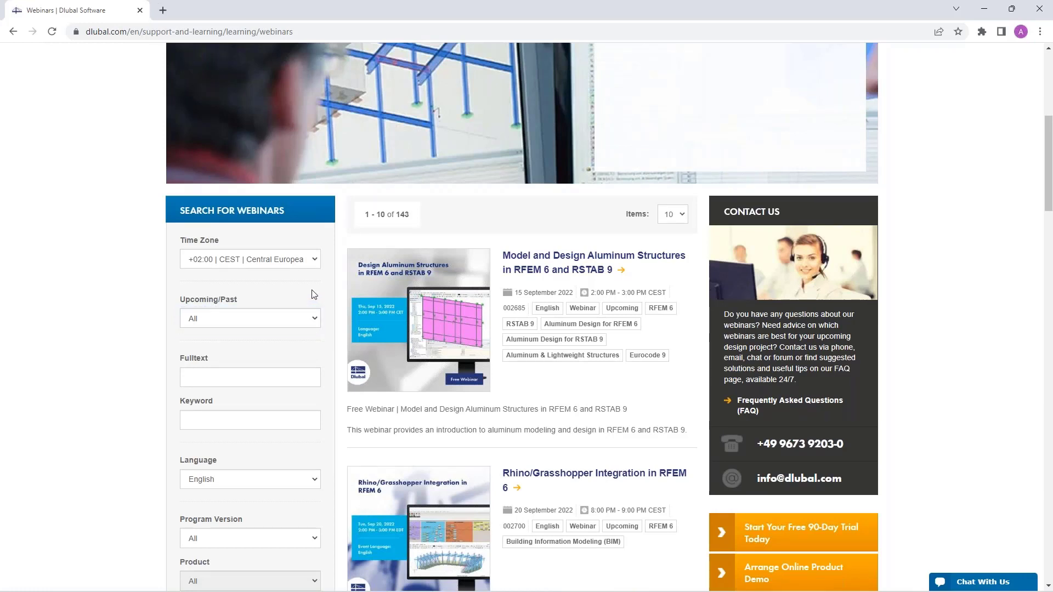
Open the webinar page "Model and Design Aluminum Structures in RFEM 6 and RSTAB 9" and review its content, schedule and downloads
left_click(561, 262)
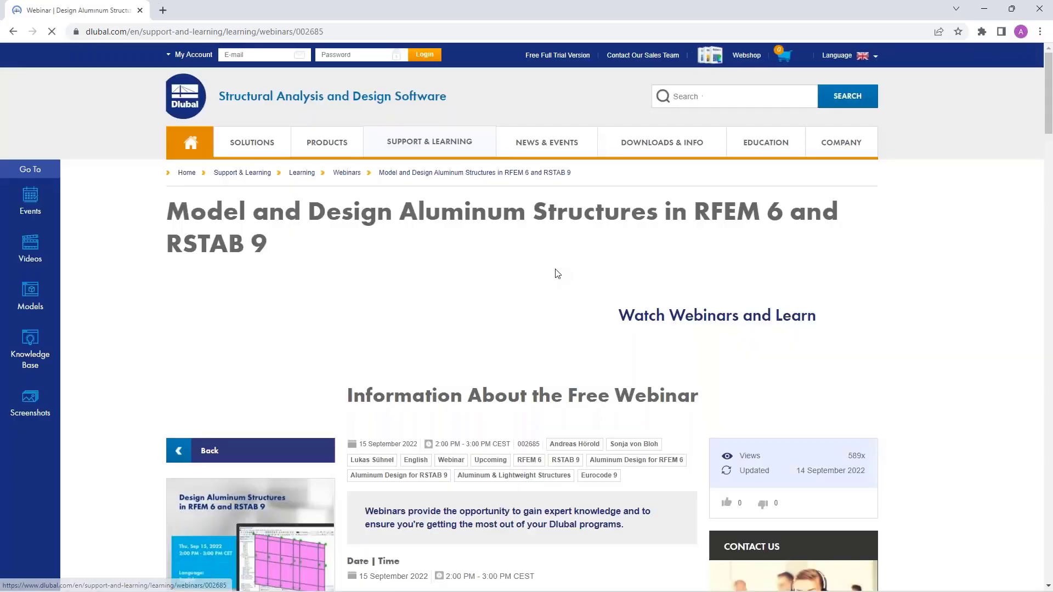
scroll(531, 312, "down", 5)
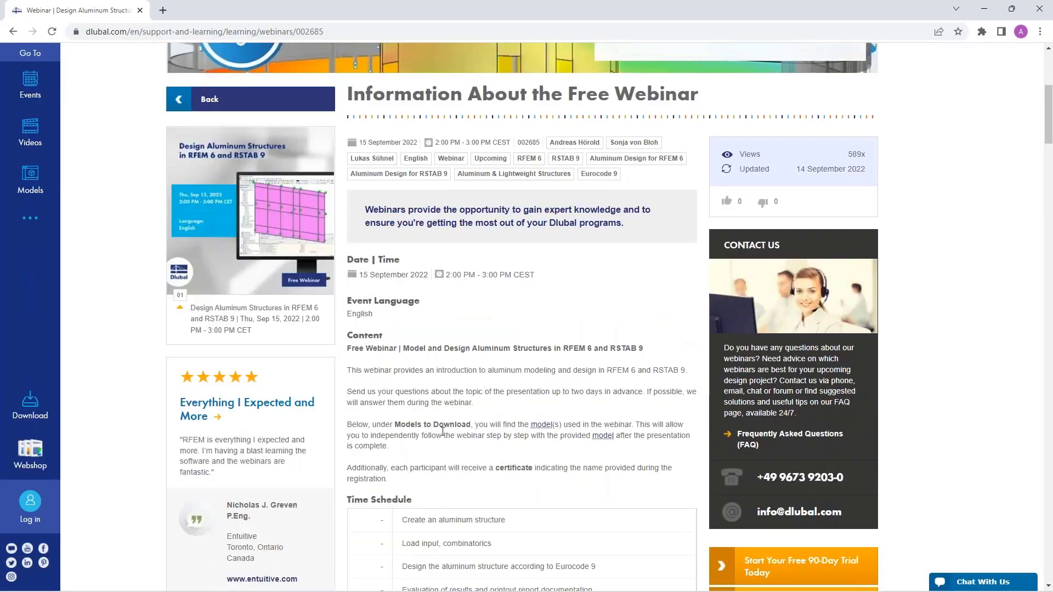
scroll(448, 423, "down", 2)
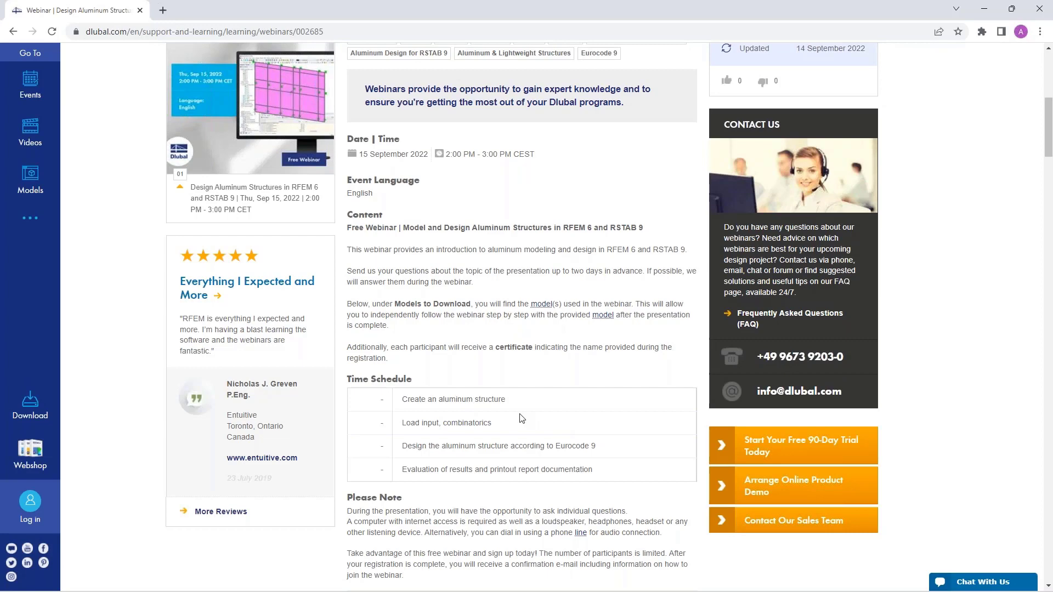
scroll(522, 418, "down", 10)
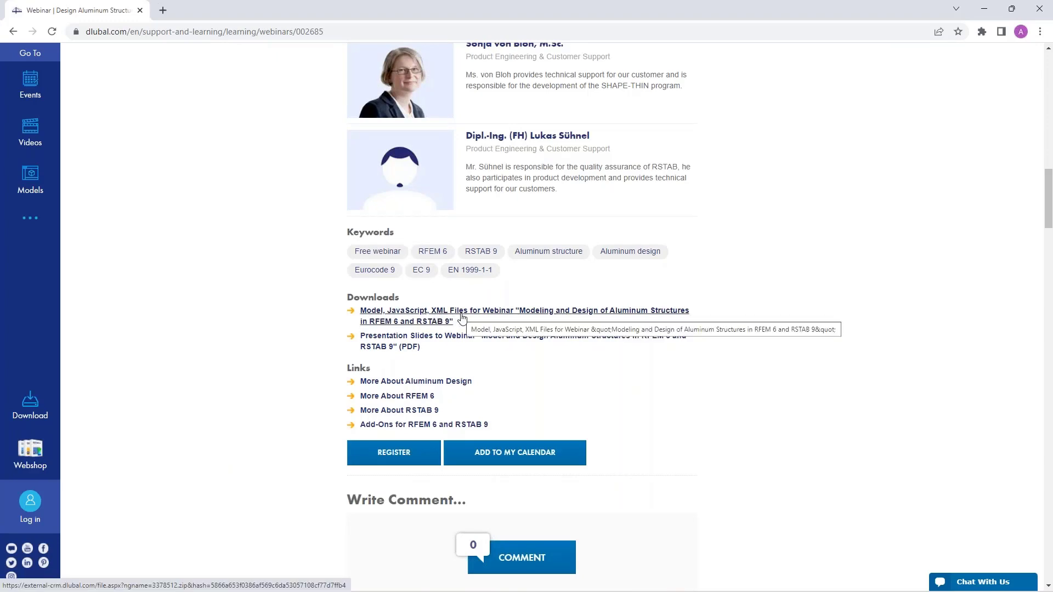
scroll(496, 354, "up", 10)
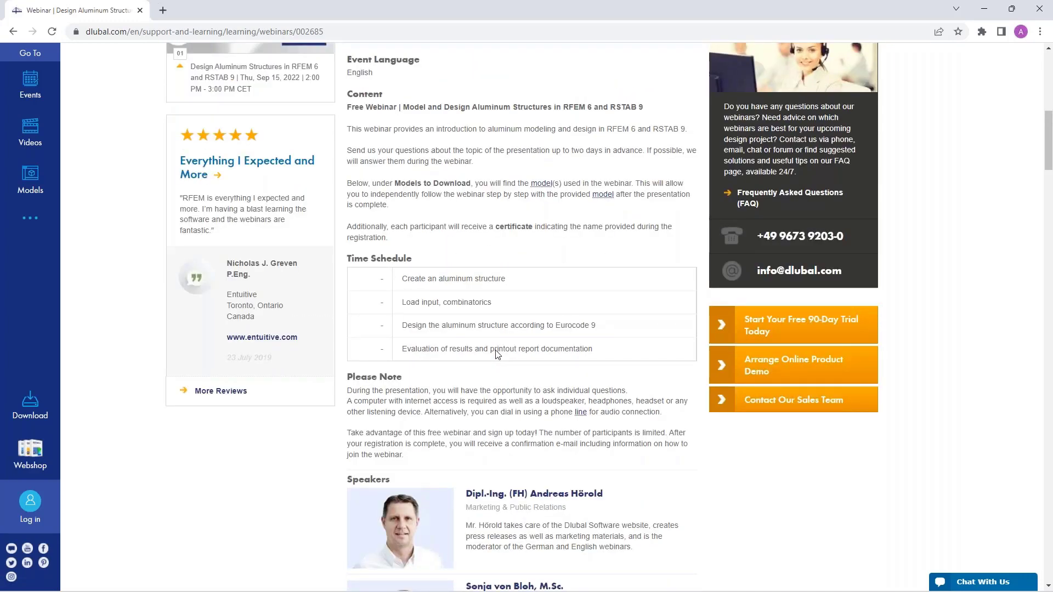
scroll(496, 354, "up", 10)
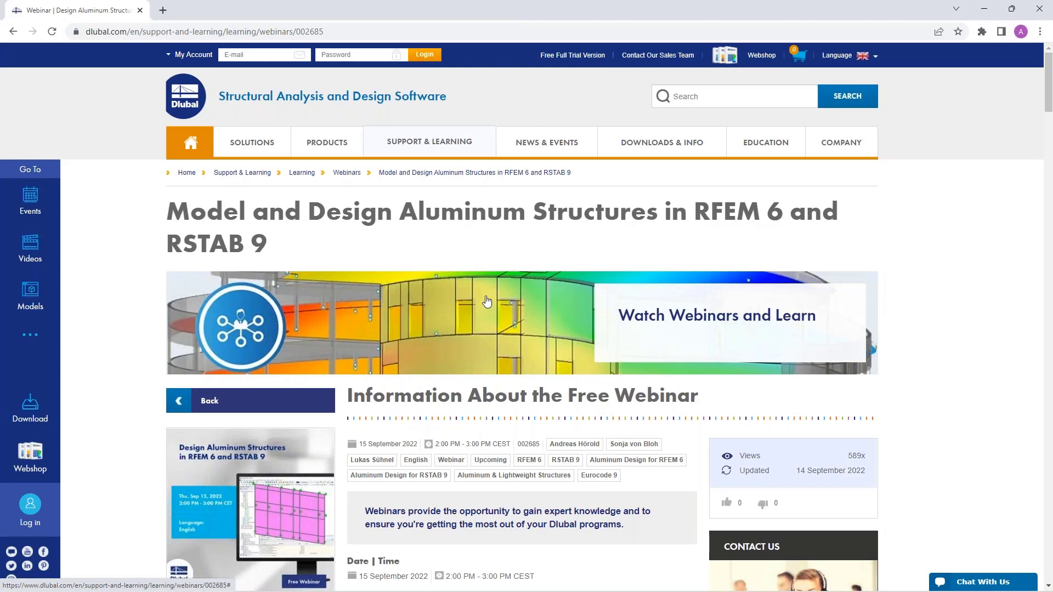
Open the Free Full Trial Version page and look through the trial programs offered for download
left_click(573, 55)
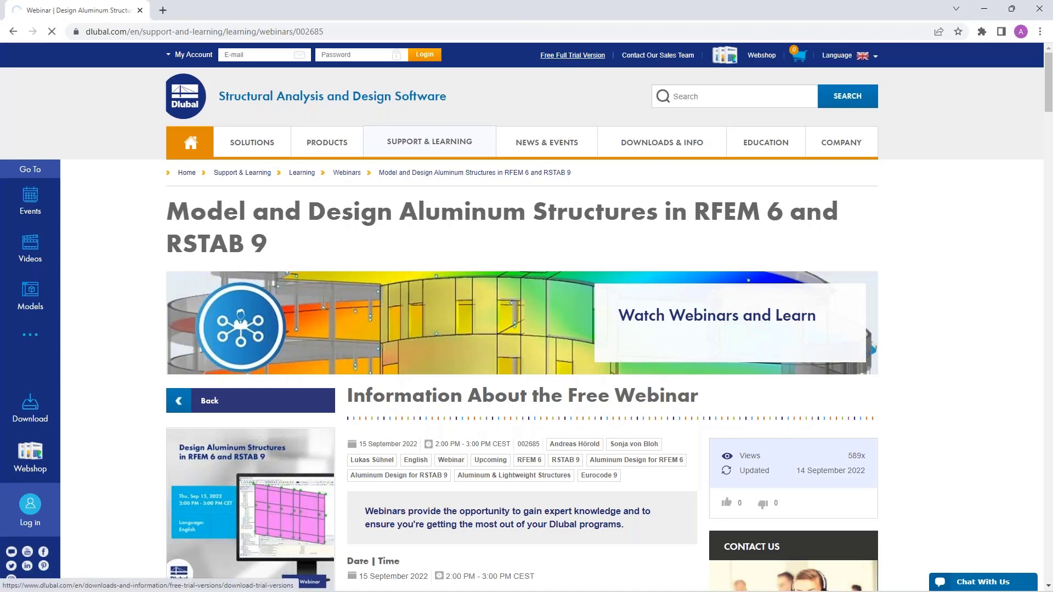
scroll(469, 389, "down", 4)
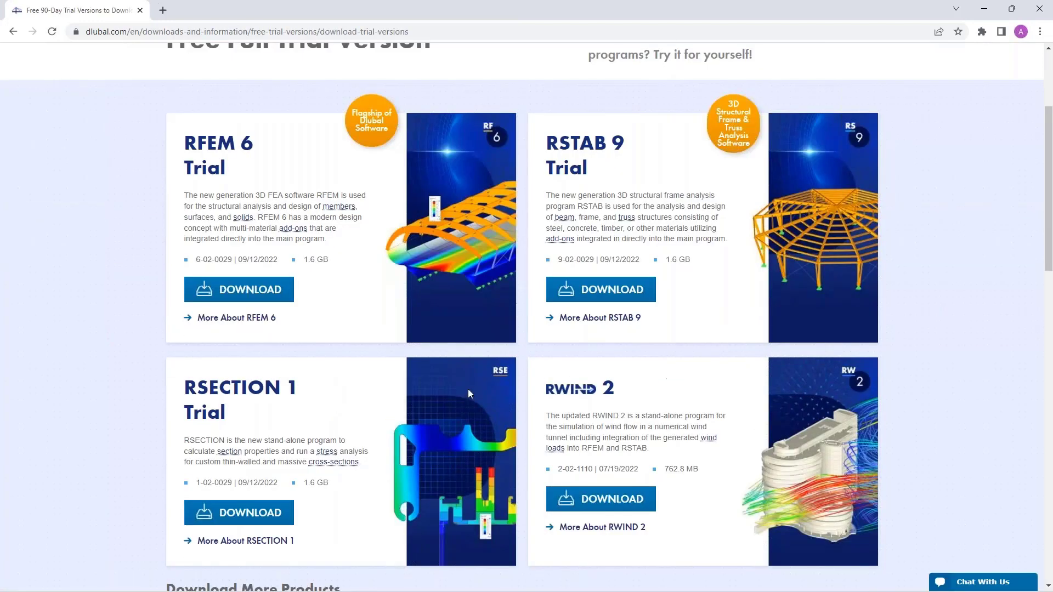
scroll(469, 389, "up", 1)
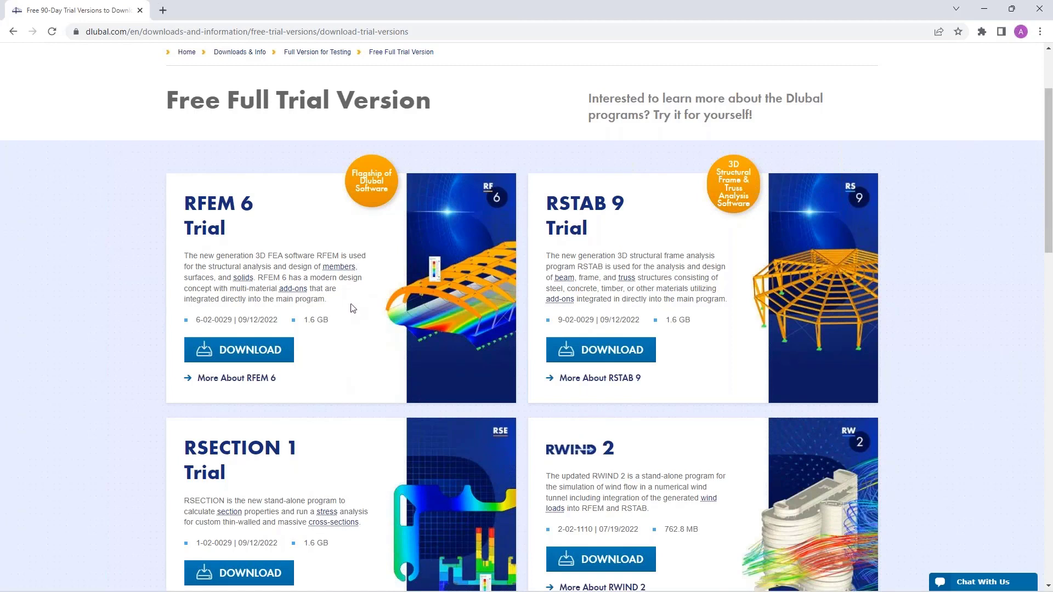
scroll(361, 303, "down", 1)
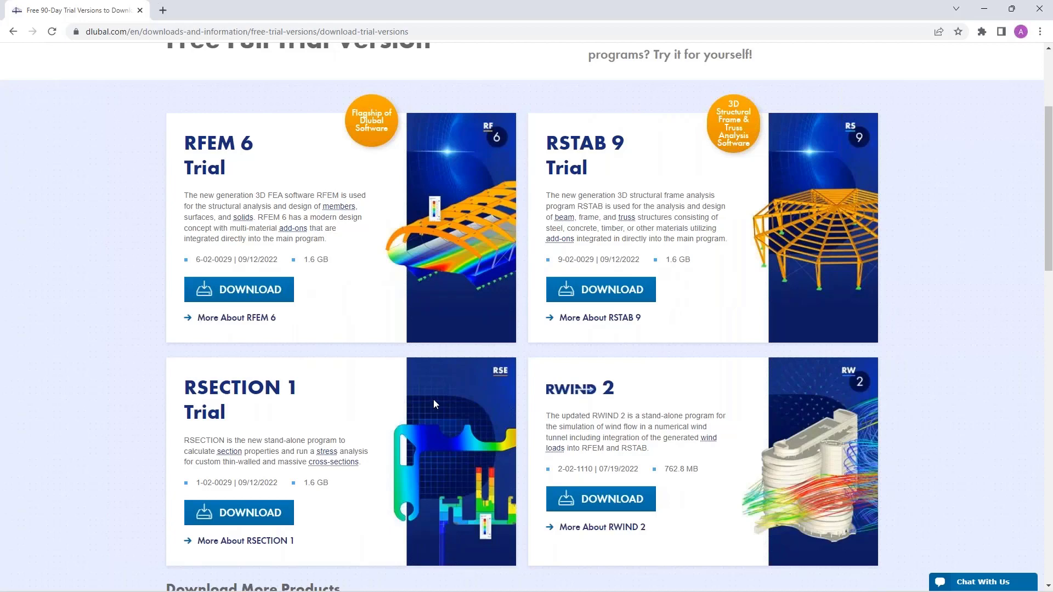
scroll(436, 405, "up", 3)
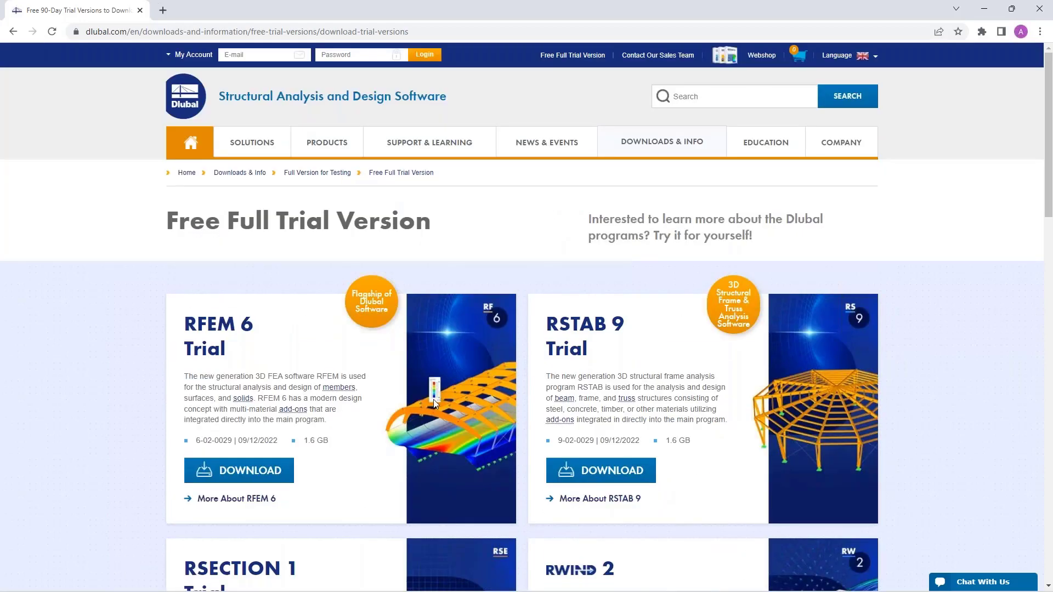